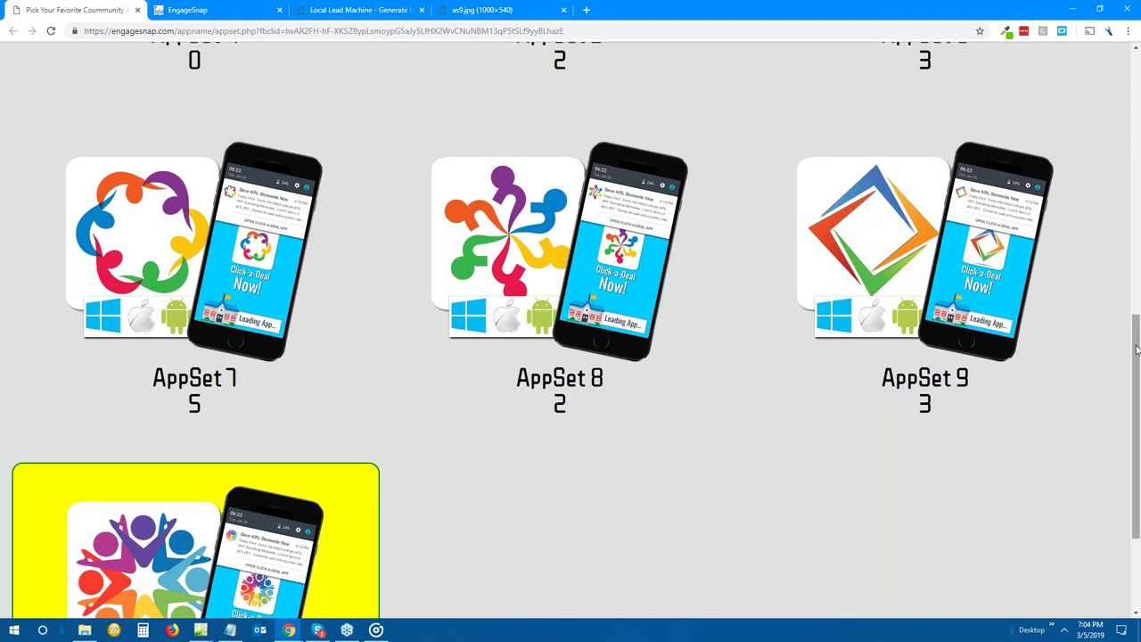
Switch to the EngageSnap coupon widget page and review the settings of Coupon widget 1.
{"action": "left_click_drag", "start_coordinate": [1135, 349], "coordinate": [1103, 120]}
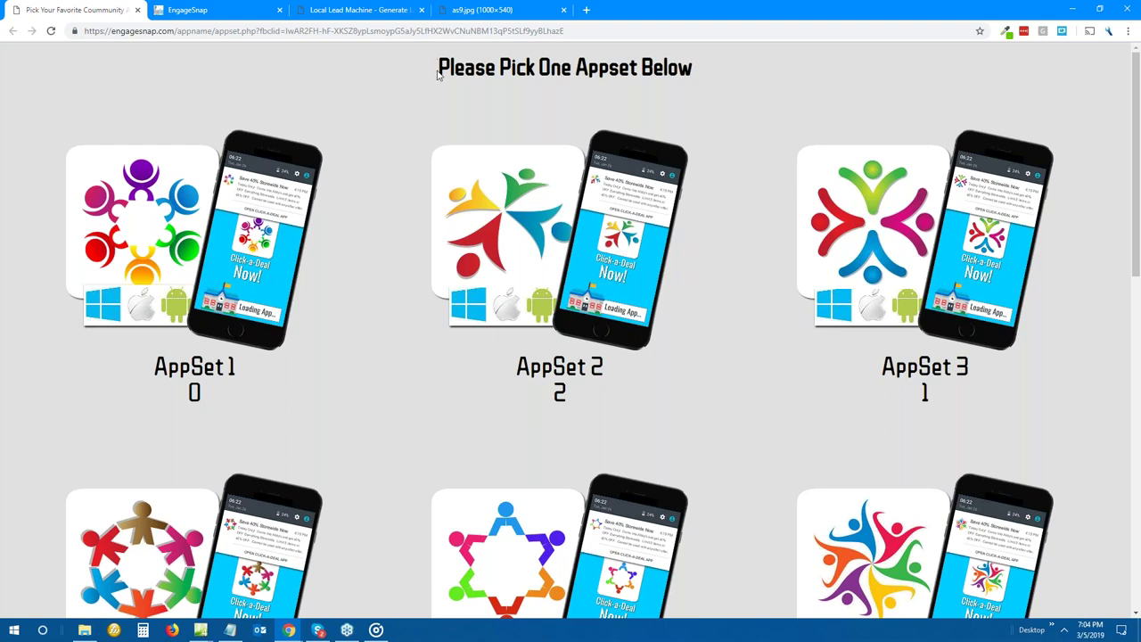
{"action": "left_click", "coordinate": [228, 16]}
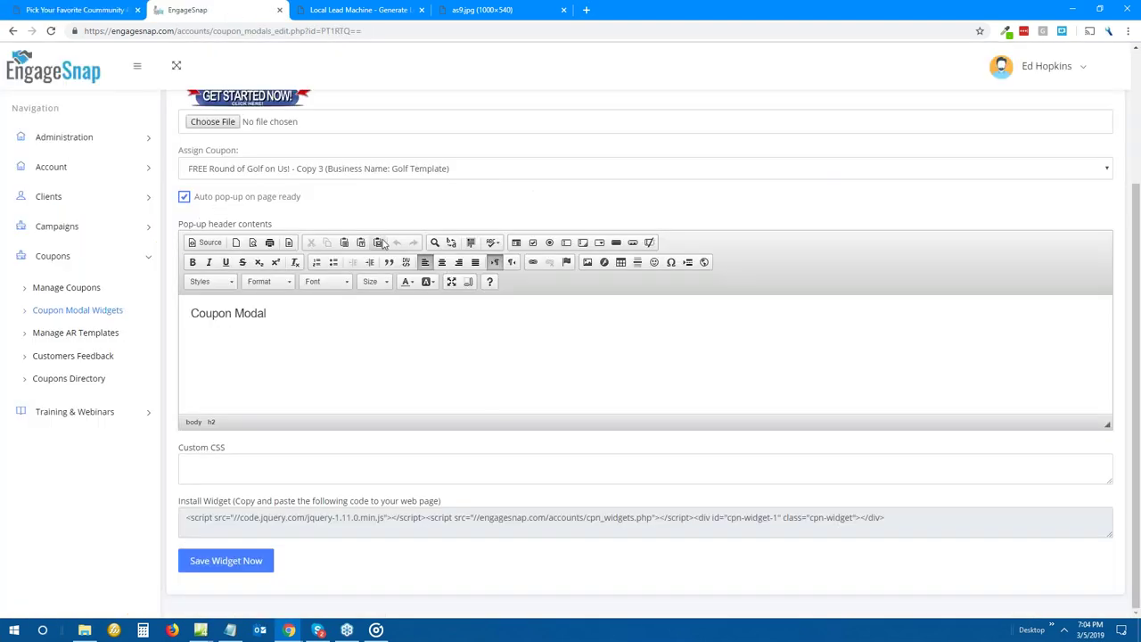
{"action": "scroll", "coordinate": [382, 242], "scroll_direction": "up", "scroll_amount": 2}
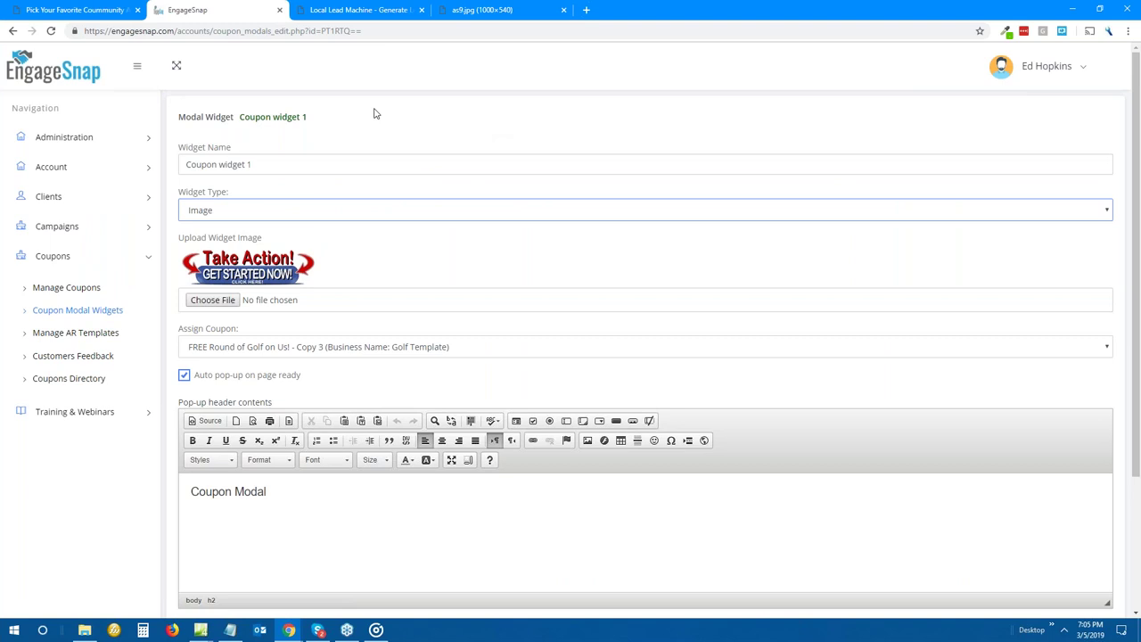
{"action": "scroll", "coordinate": [380, 134], "scroll_direction": "down", "scroll_amount": 2}
{"action": "scroll", "coordinate": [369, 196], "scroll_direction": "up", "scroll_amount": 2}
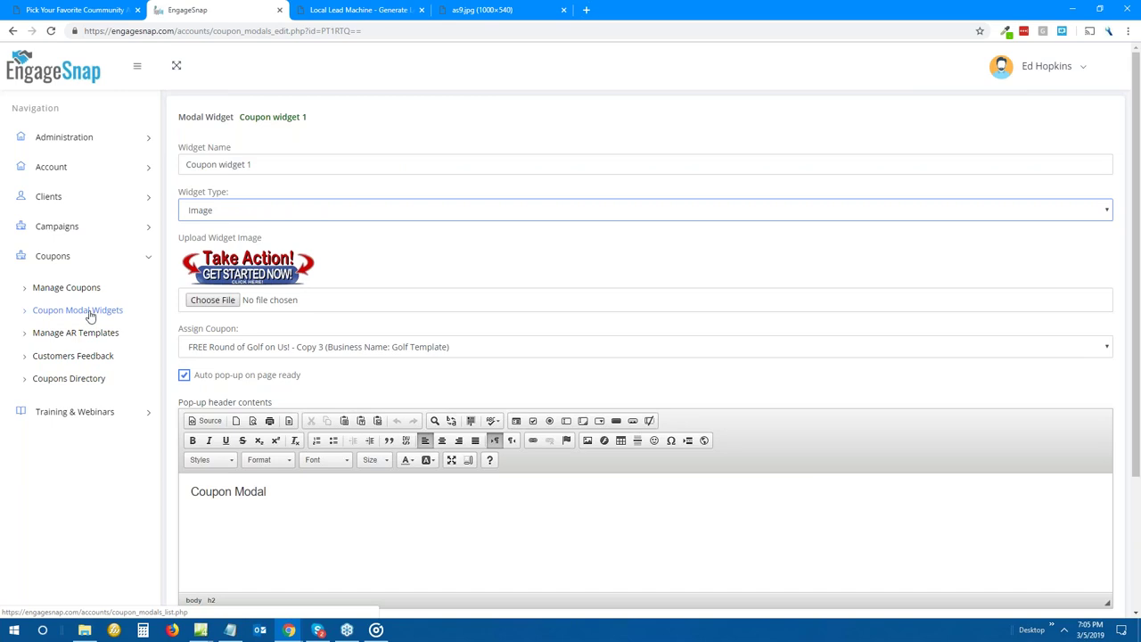
{"action": "scroll", "coordinate": [357, 280], "scroll_direction": "down", "scroll_amount": 2}
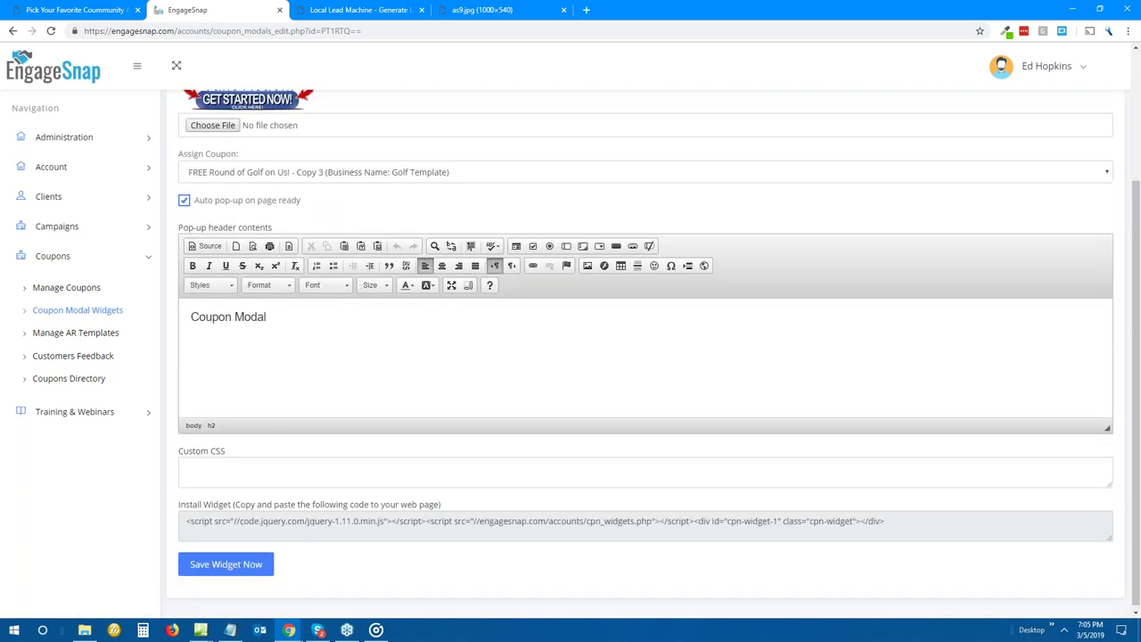
{"action": "scroll", "coordinate": [366, 287], "scroll_direction": "up", "scroll_amount": 2}
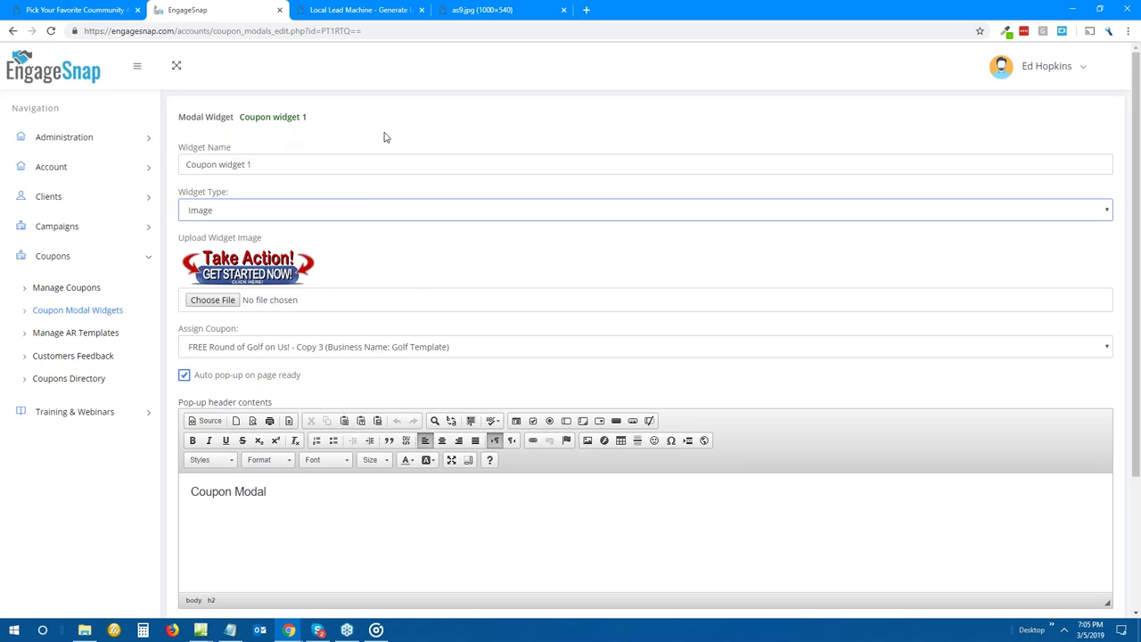
{"action": "scroll", "coordinate": [390, 135], "scroll_direction": "down", "scroll_amount": 2}
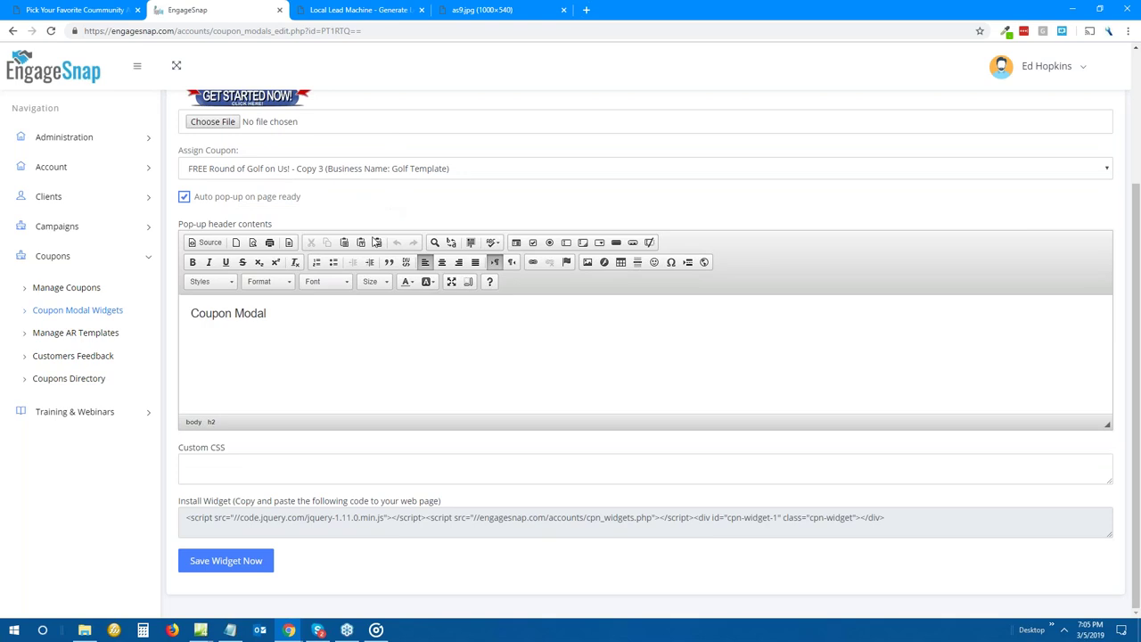
{"action": "scroll", "coordinate": [378, 243], "scroll_direction": "up", "scroll_amount": 2}
Open Coupon widget 1 for editing from the coupon modal widgets list and choose Image as its widget type.
{"action": "left_click", "coordinate": [69, 314]}
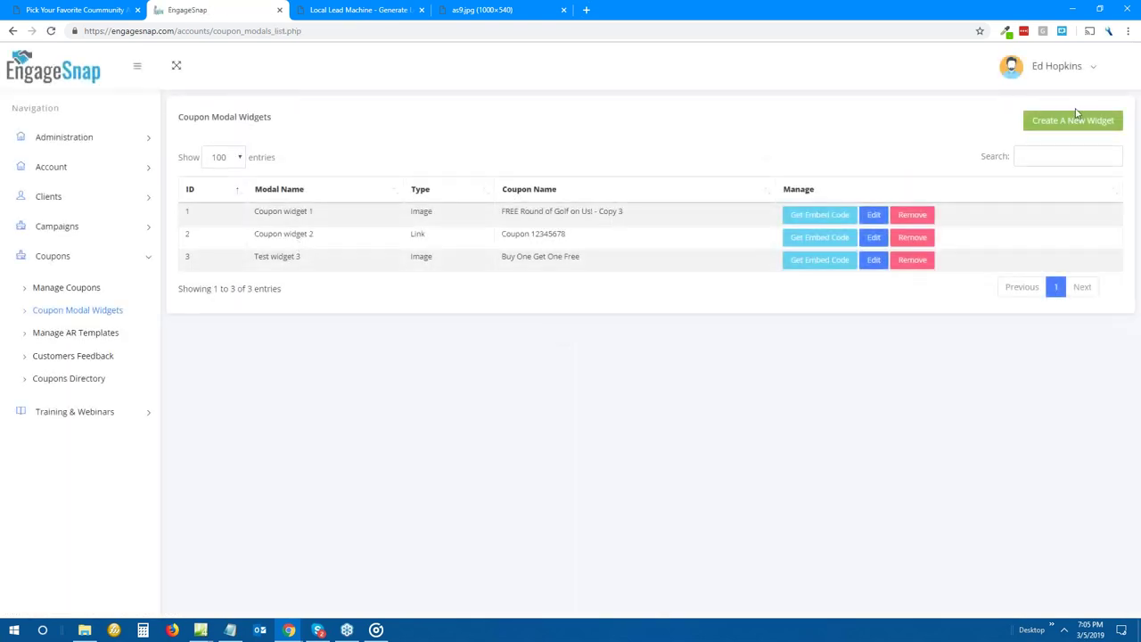
{"action": "left_click", "coordinate": [874, 215]}
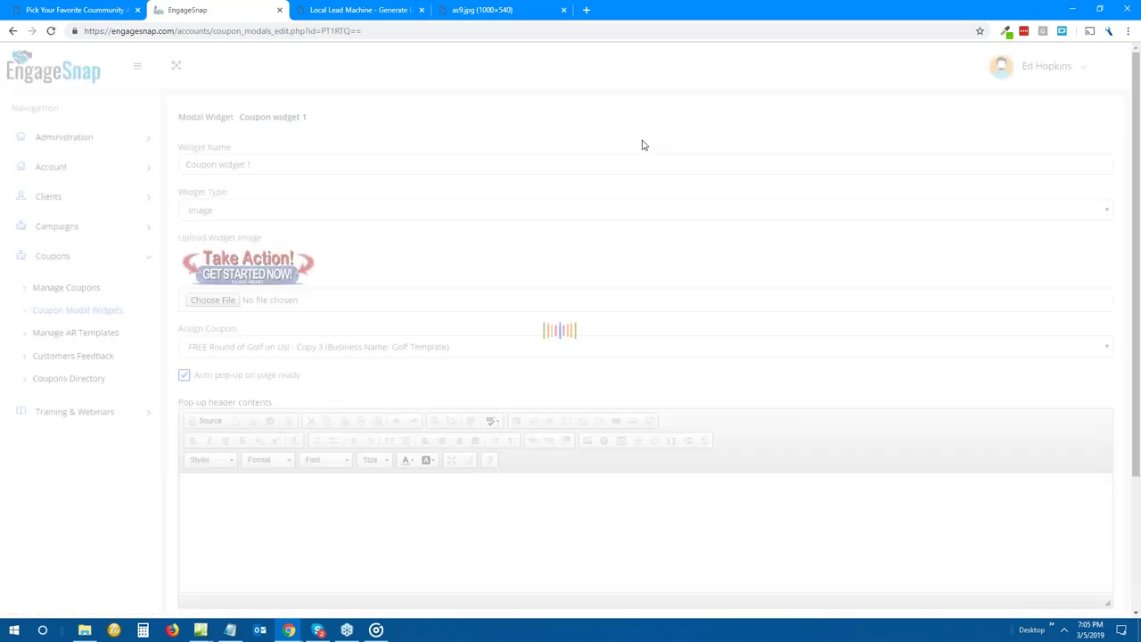
{"action": "triple_click", "coordinate": [244, 168]}
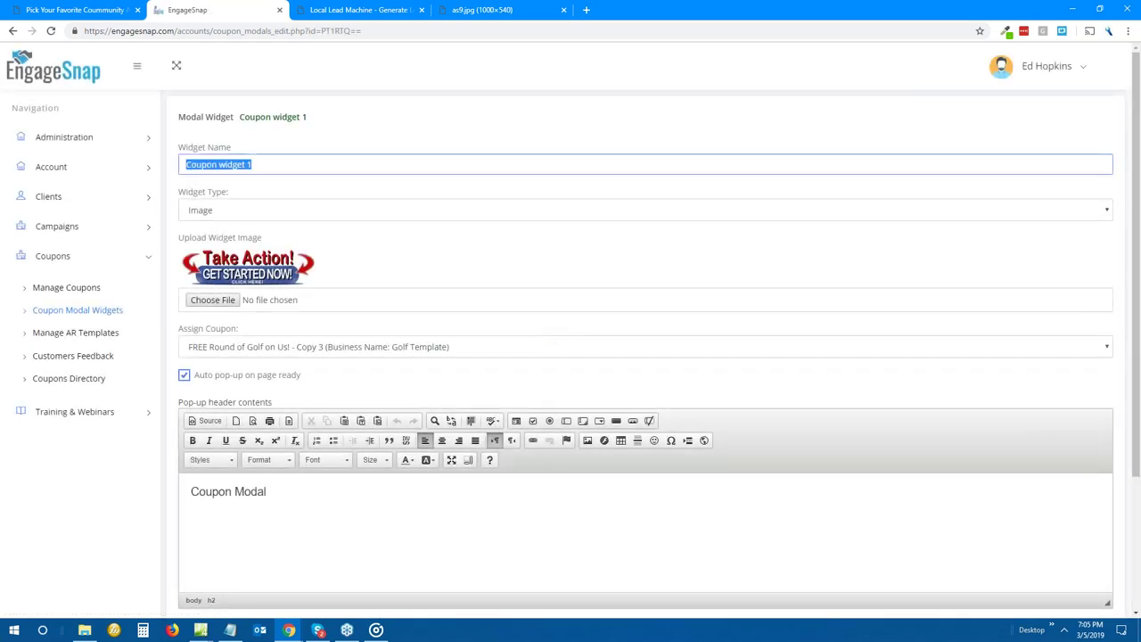
{"action": "left_click", "coordinate": [258, 215]}
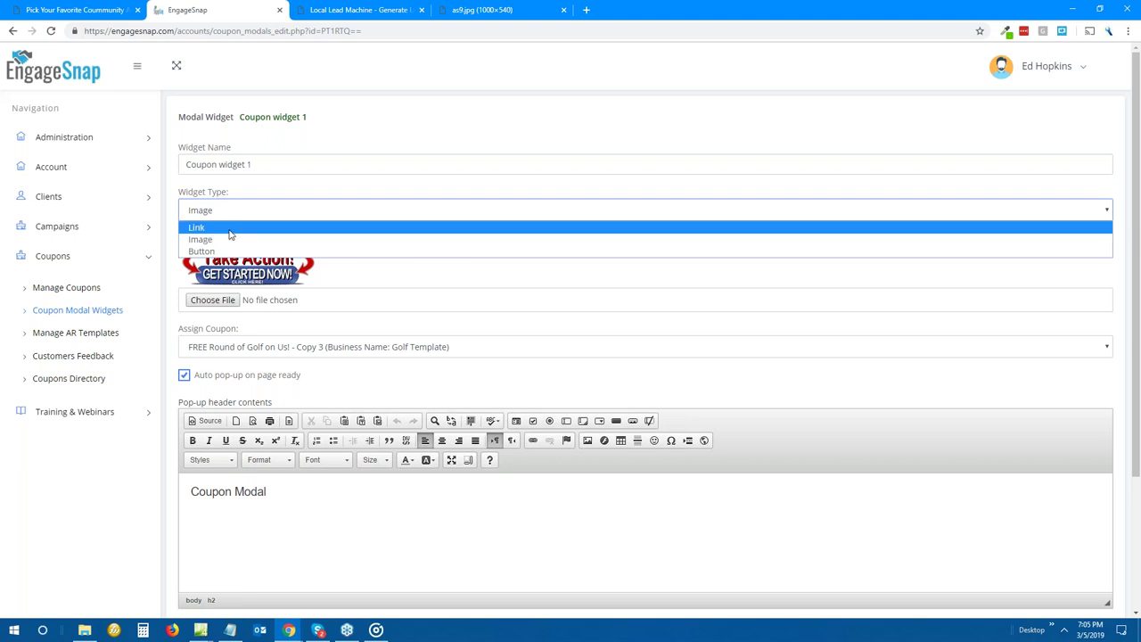
{"action": "left_click", "coordinate": [223, 241]}
Examine the install code provided for Coupon widget 1.
{"action": "scroll", "coordinate": [343, 274], "scroll_direction": "down", "scroll_amount": 2}
{"action": "scroll", "coordinate": [343, 274], "scroll_direction": "up", "scroll_amount": 2}
{"action": "scroll", "coordinate": [344, 273], "scroll_direction": "down", "scroll_amount": 2}
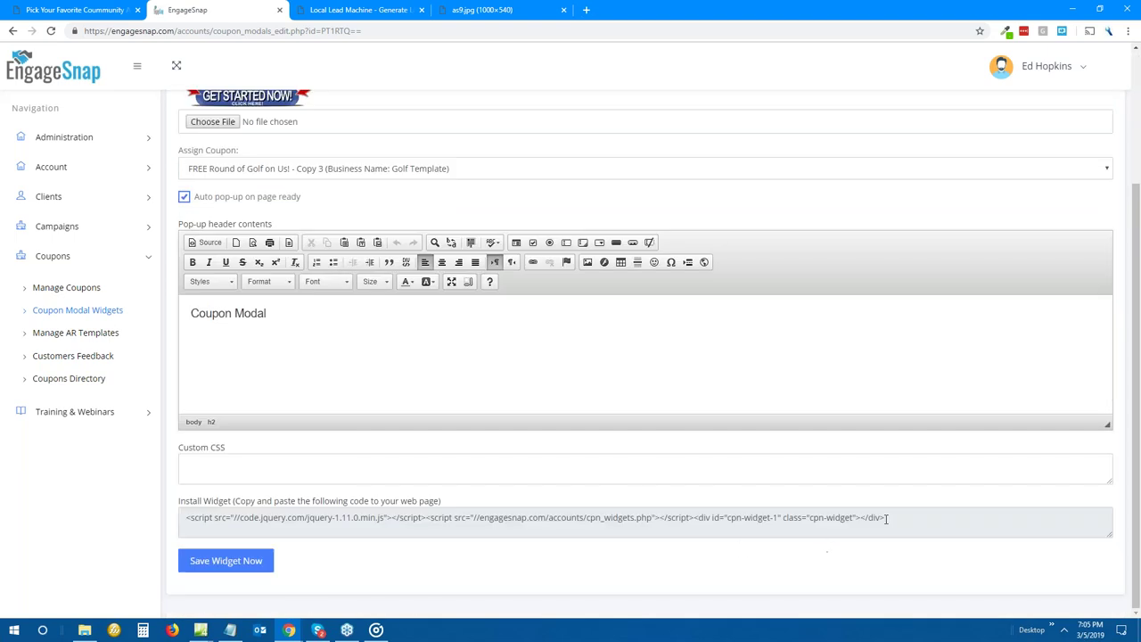
{"action": "left_click_drag", "start_coordinate": [886, 518], "coordinate": [198, 510]}
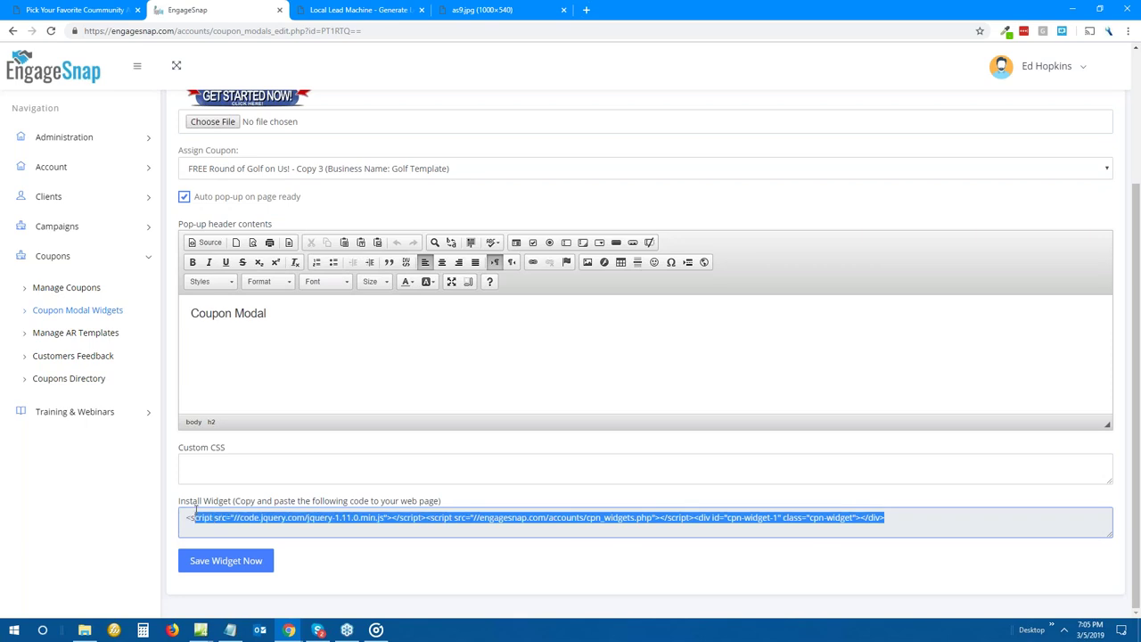
{"action": "scroll", "coordinate": [329, 458], "scroll_direction": "up", "scroll_amount": 2}
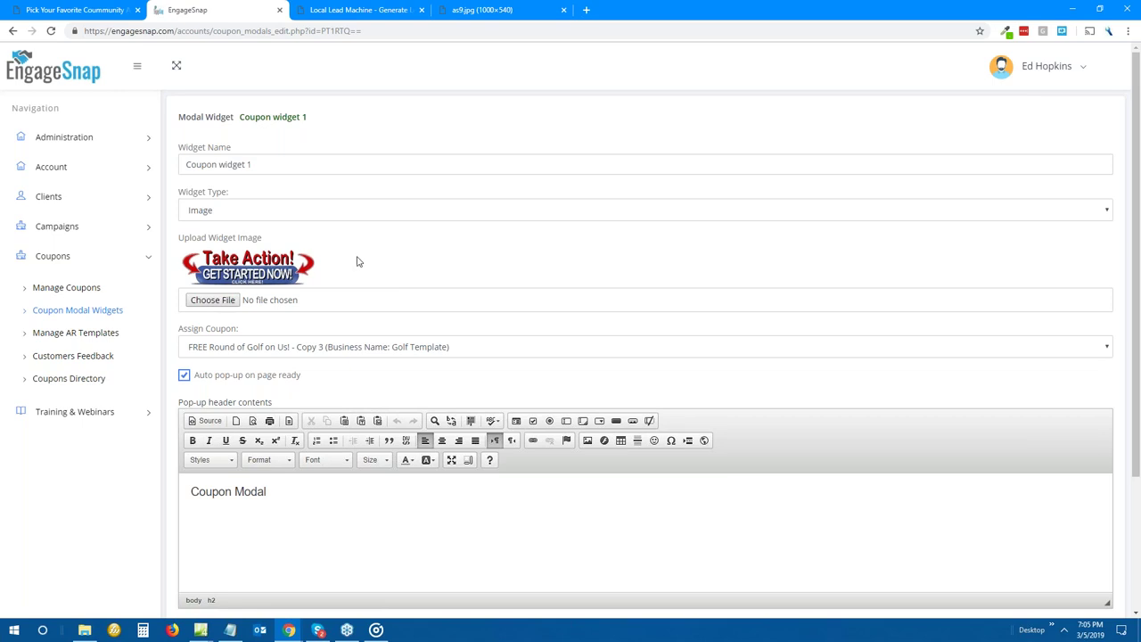
Browse the coupons that can be assigned to the widget, leaving the list without choosing another.
{"action": "scroll", "coordinate": [354, 260], "scroll_direction": "down", "scroll_amount": 1}
{"action": "left_click", "coordinate": [333, 234]}
{"action": "scroll", "coordinate": [299, 392], "scroll_direction": "up", "scroll_amount": 2}
{"action": "scroll", "coordinate": [297, 343], "scroll_direction": "down", "scroll_amount": 3}
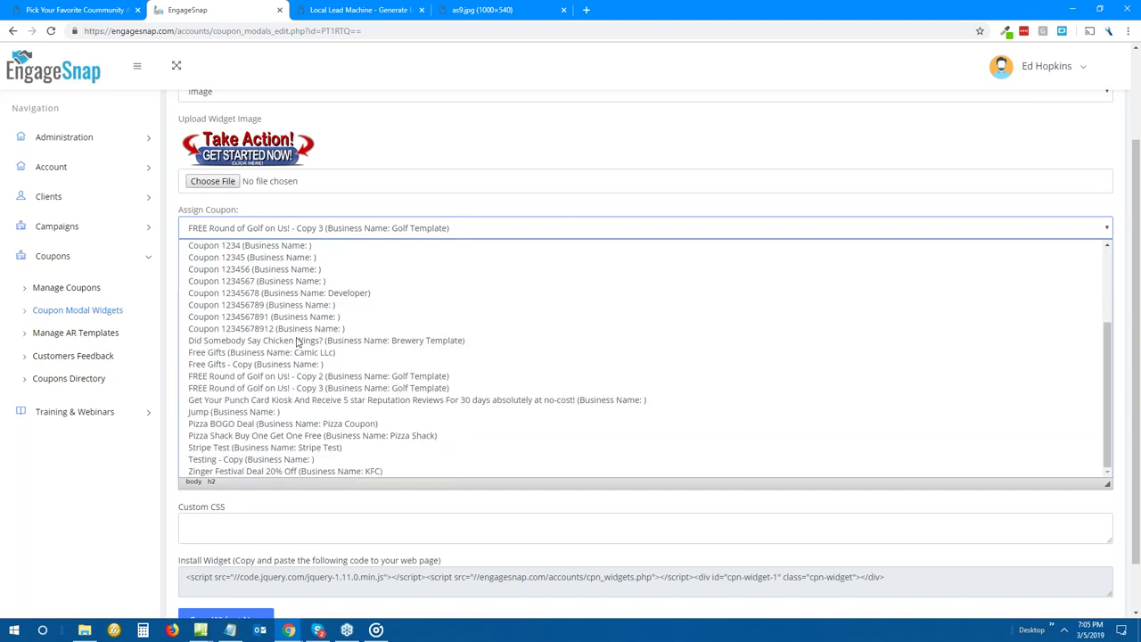
{"action": "left_click", "coordinate": [501, 158]}
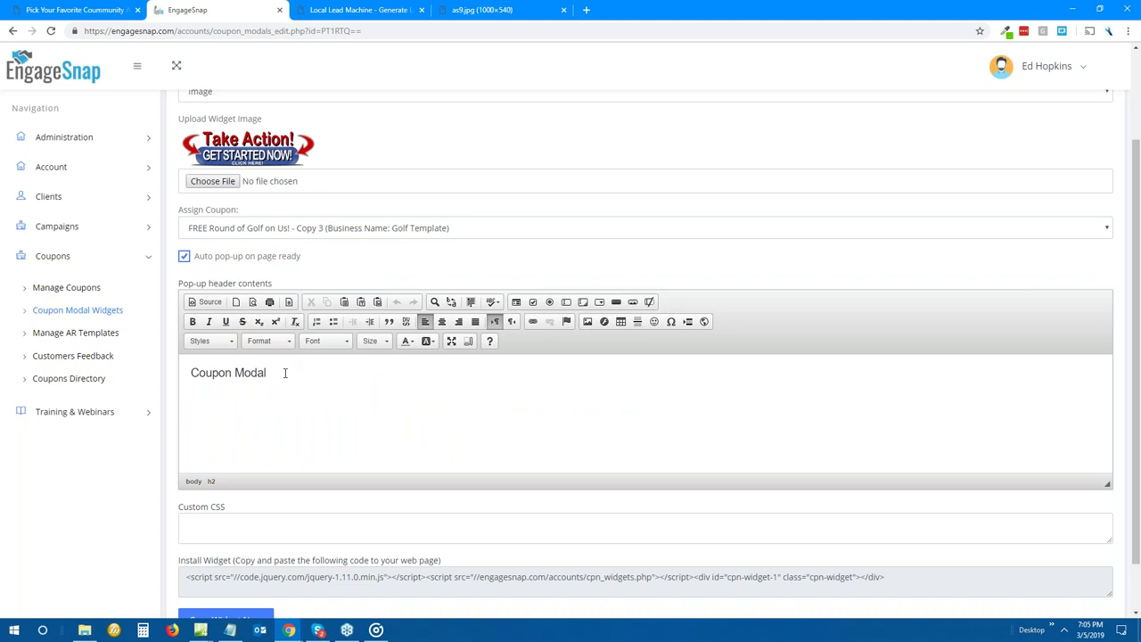
Examine the widget's image, assigned coupon, auto pop-up option, pop-up header contents and custom CSS field.
{"action": "scroll", "coordinate": [249, 409], "scroll_direction": "down", "scroll_amount": 1}
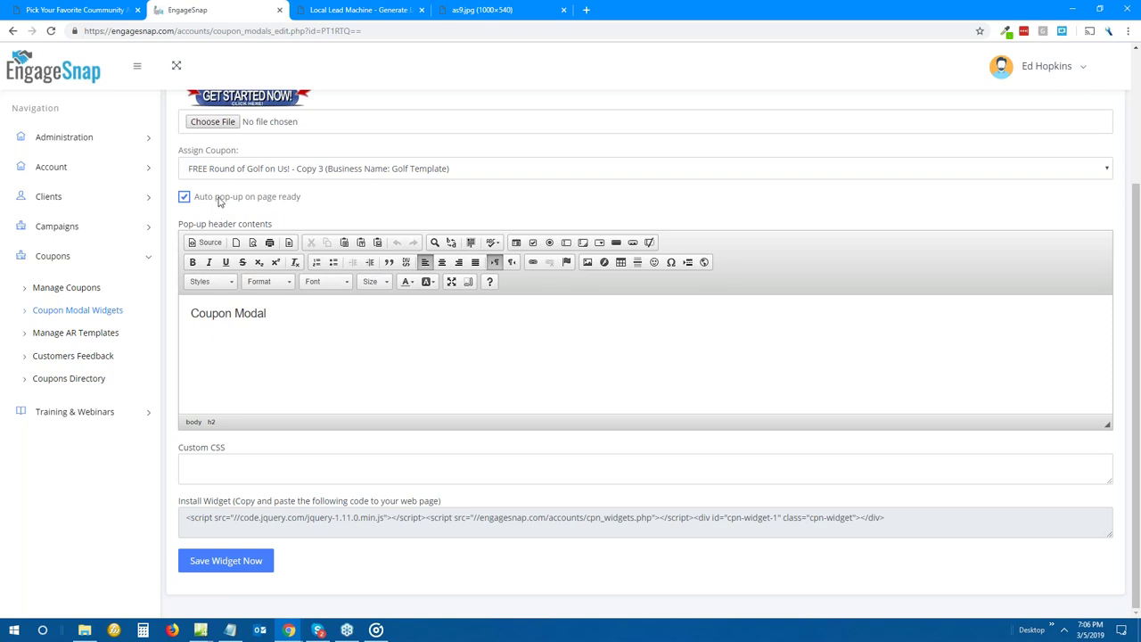
{"action": "scroll", "coordinate": [312, 237], "scroll_direction": "up", "scroll_amount": 2}
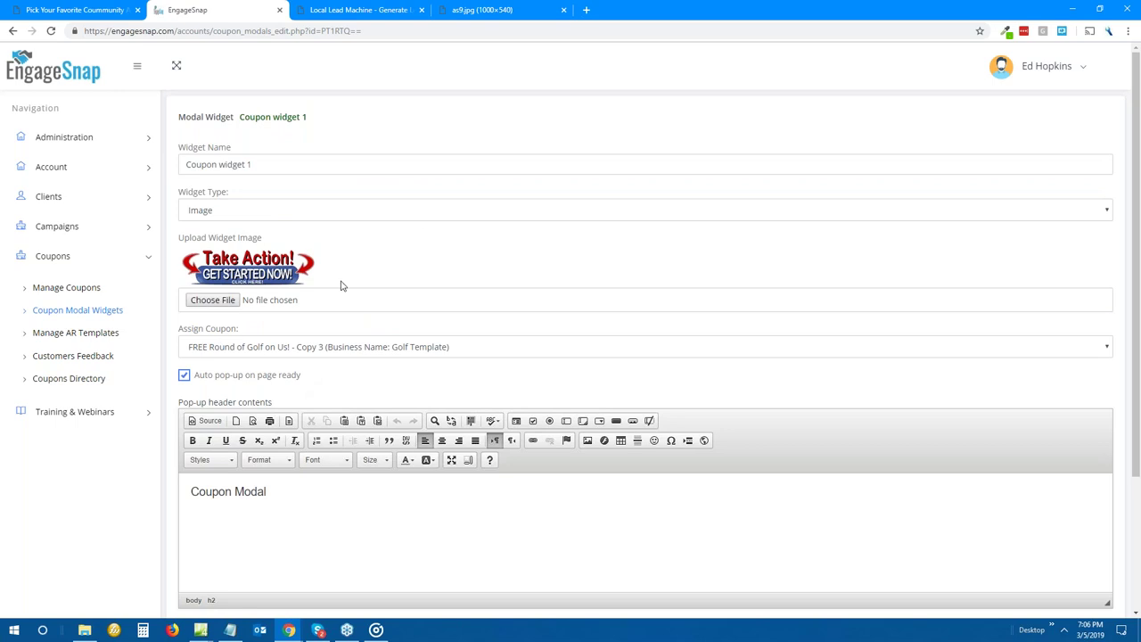
{"action": "scroll", "coordinate": [358, 314], "scroll_direction": "down", "scroll_amount": 1}
{"action": "scroll", "coordinate": [357, 315], "scroll_direction": "down", "scroll_amount": 1}
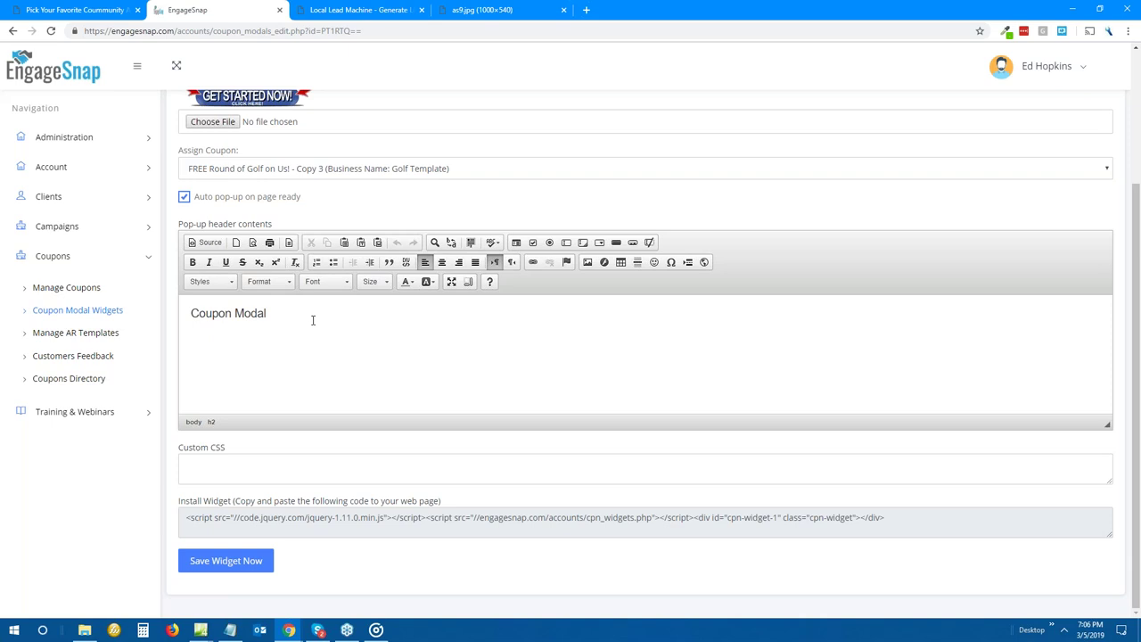
{"action": "scroll", "coordinate": [313, 320], "scroll_direction": "up", "scroll_amount": 3}
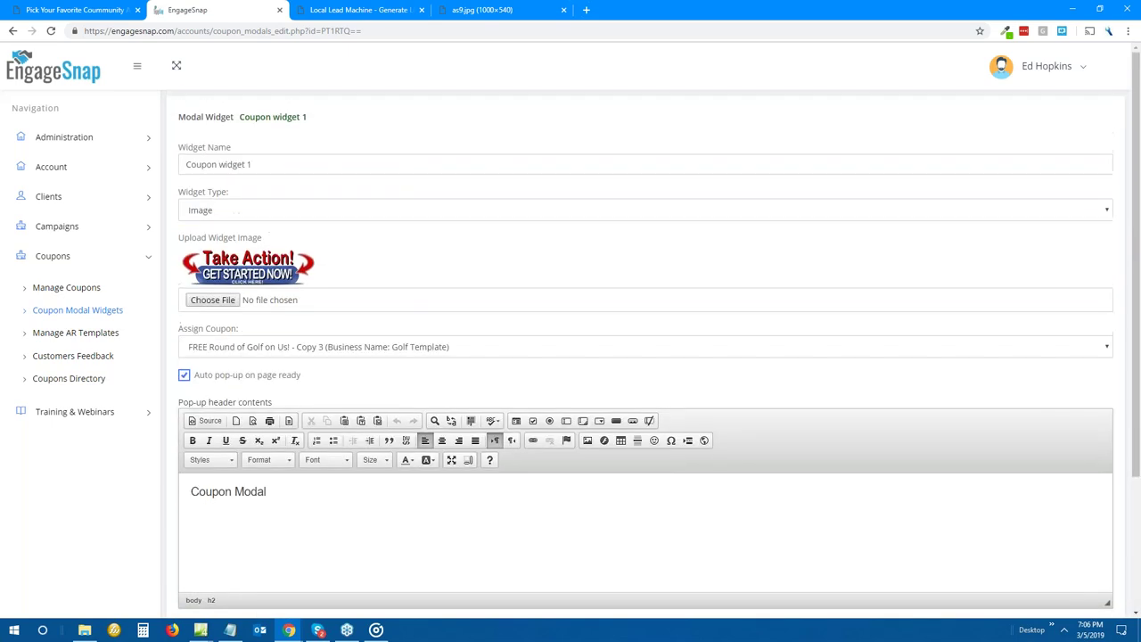
{"action": "scroll", "coordinate": [317, 321], "scroll_direction": "down", "scroll_amount": 2}
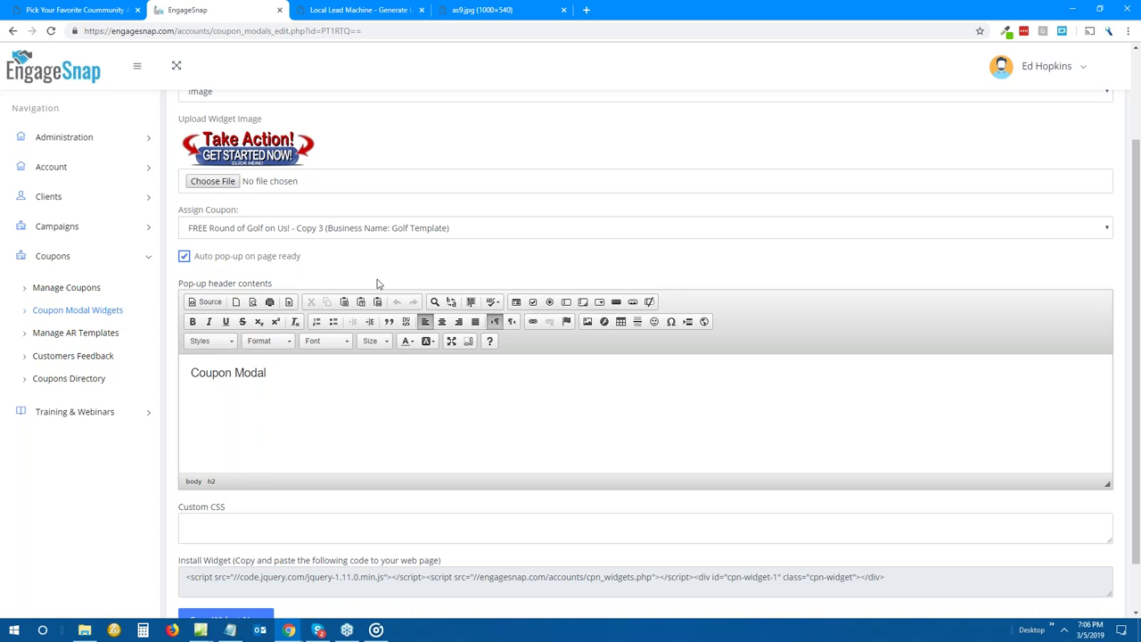
{"action": "scroll", "coordinate": [331, 347], "scroll_direction": "up", "scroll_amount": 2}
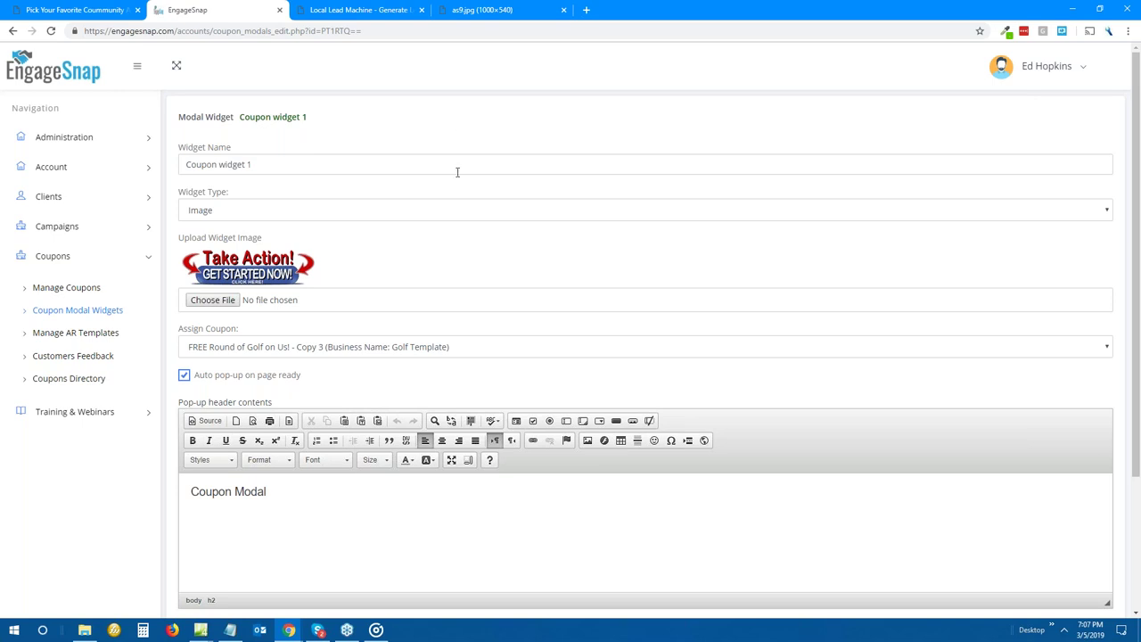
{"action": "scroll", "coordinate": [446, 258], "scroll_direction": "down", "scroll_amount": 1}
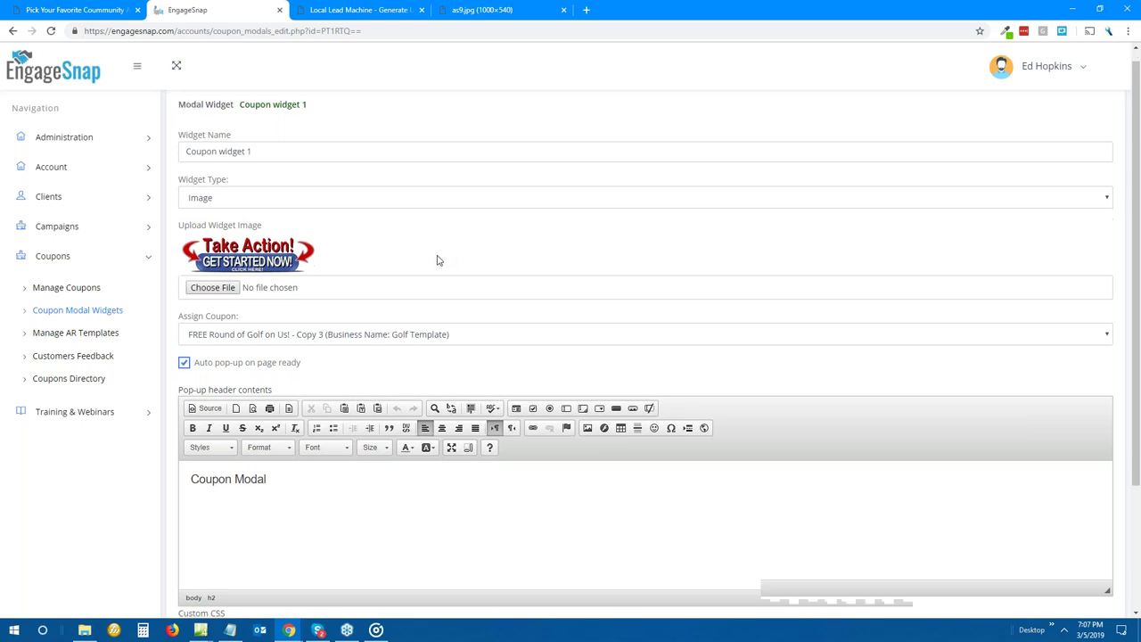
{"action": "scroll", "coordinate": [438, 255], "scroll_direction": "down", "scroll_amount": 2}
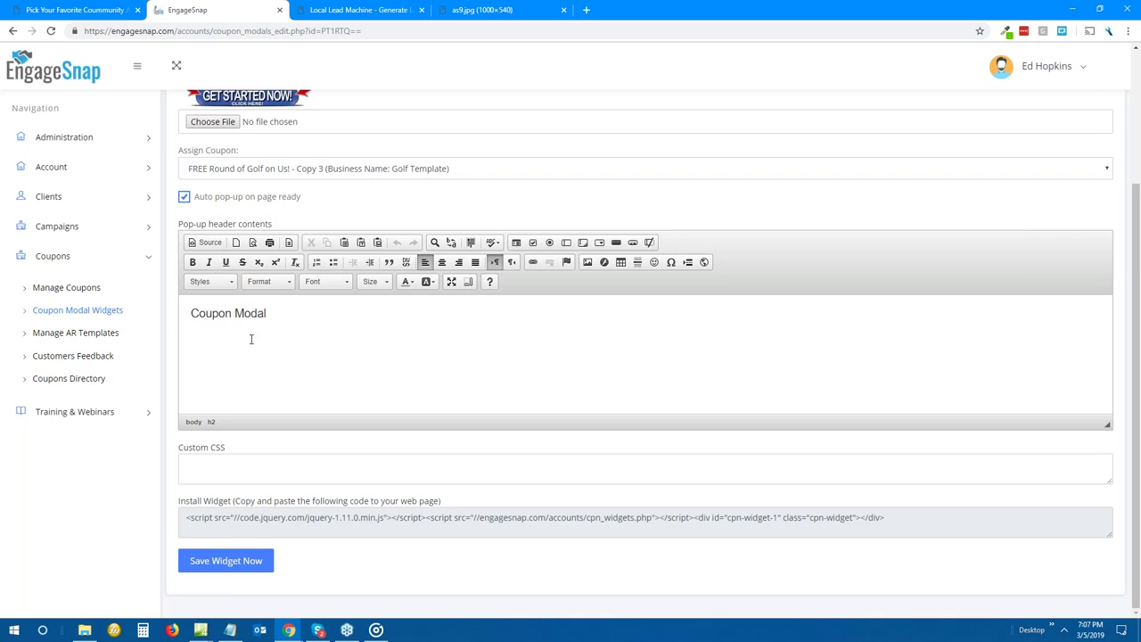
{"action": "left_click", "coordinate": [202, 461]}
Copy the complete install code of Coupon widget 1, from the jQuery script tag through the closing div tag.
{"action": "left_click_drag", "start_coordinate": [886, 517], "coordinate": [178, 517]}
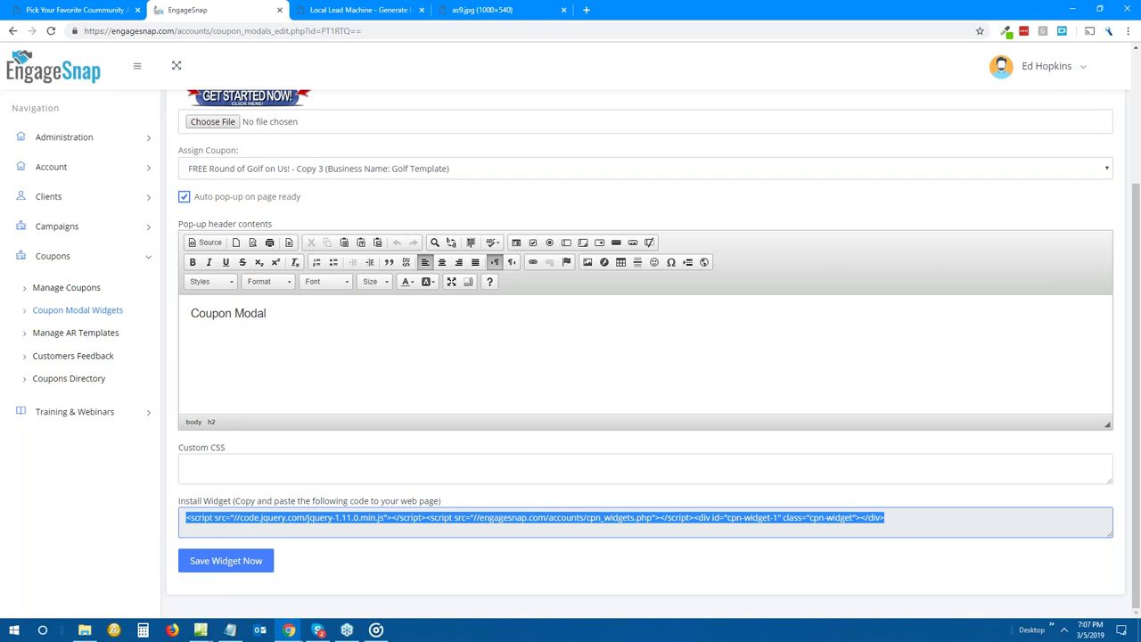
{"action": "left_click", "coordinate": [322, 521]}
{"action": "left_click_drag", "start_coordinate": [393, 519], "coordinate": [186, 517]}
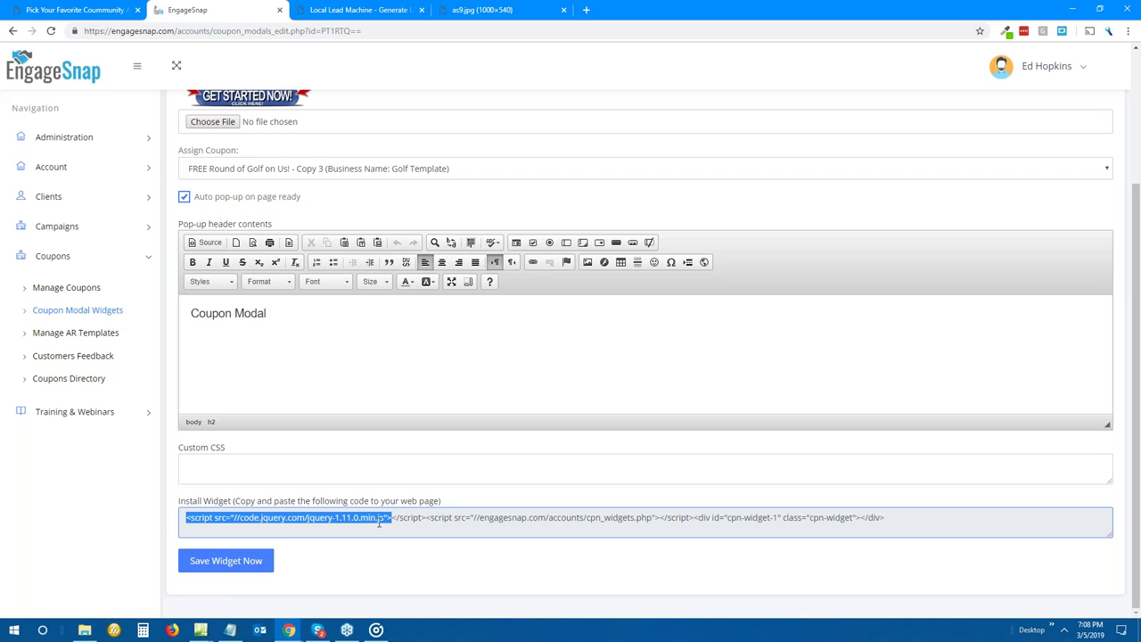
{"action": "left_click_drag", "start_coordinate": [392, 519], "coordinate": [187, 524]}
{"action": "left_click", "coordinate": [875, 516]}
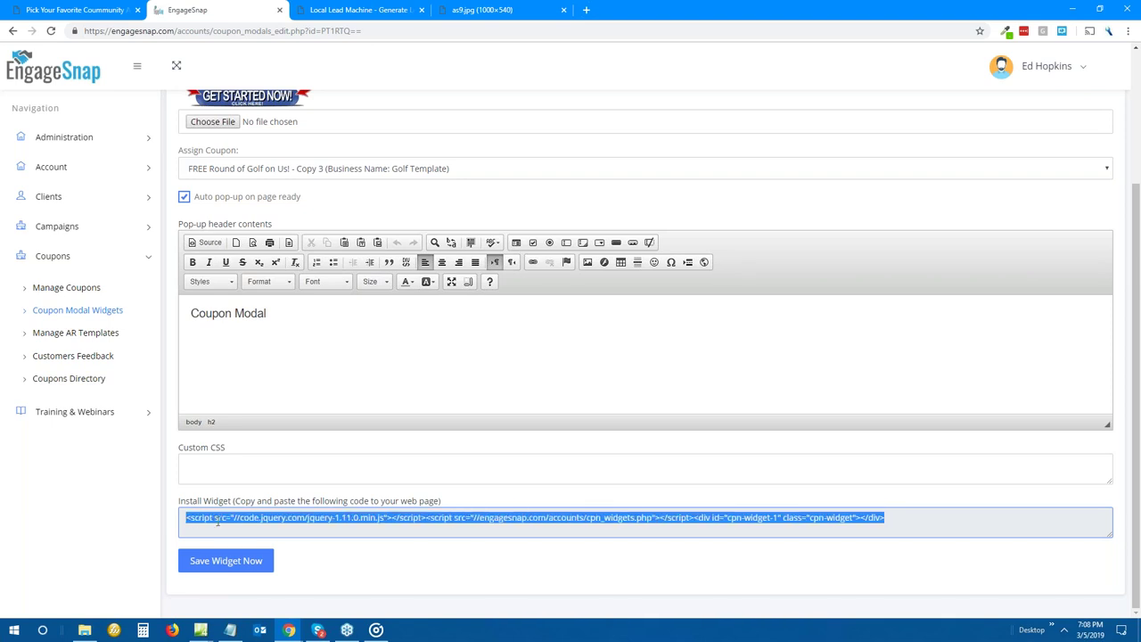
{"action": "right_click", "coordinate": [217, 523]}
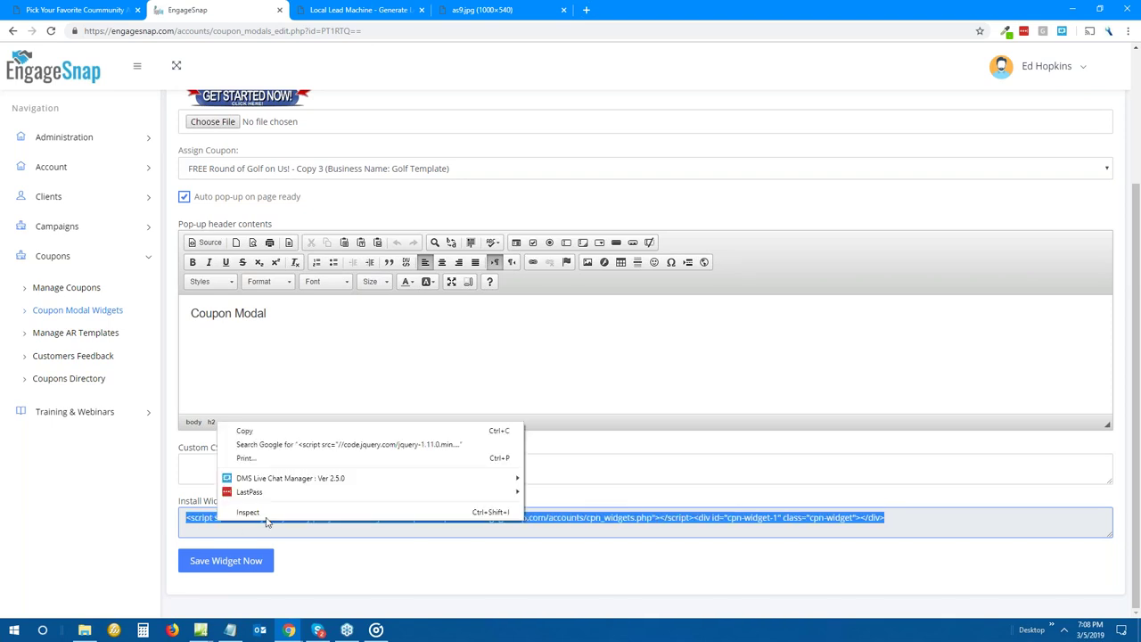
{"action": "left_click", "coordinate": [271, 434]}
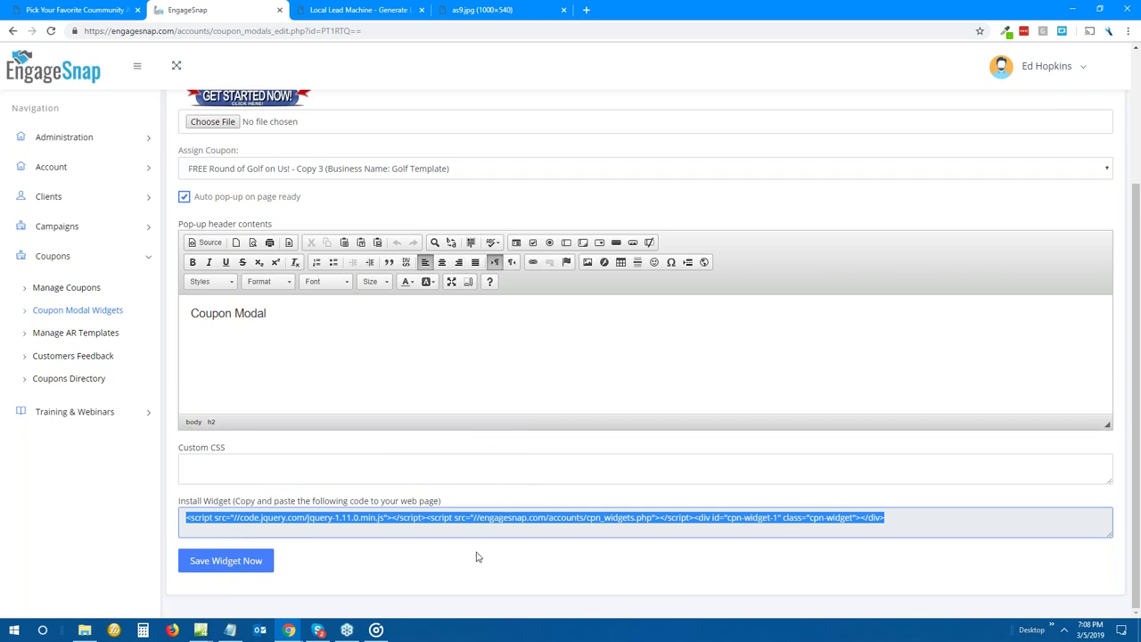
Switch to Microsoft Expression Web, maximize its window and show index.html in code view.
{"action": "left_click", "coordinate": [202, 630]}
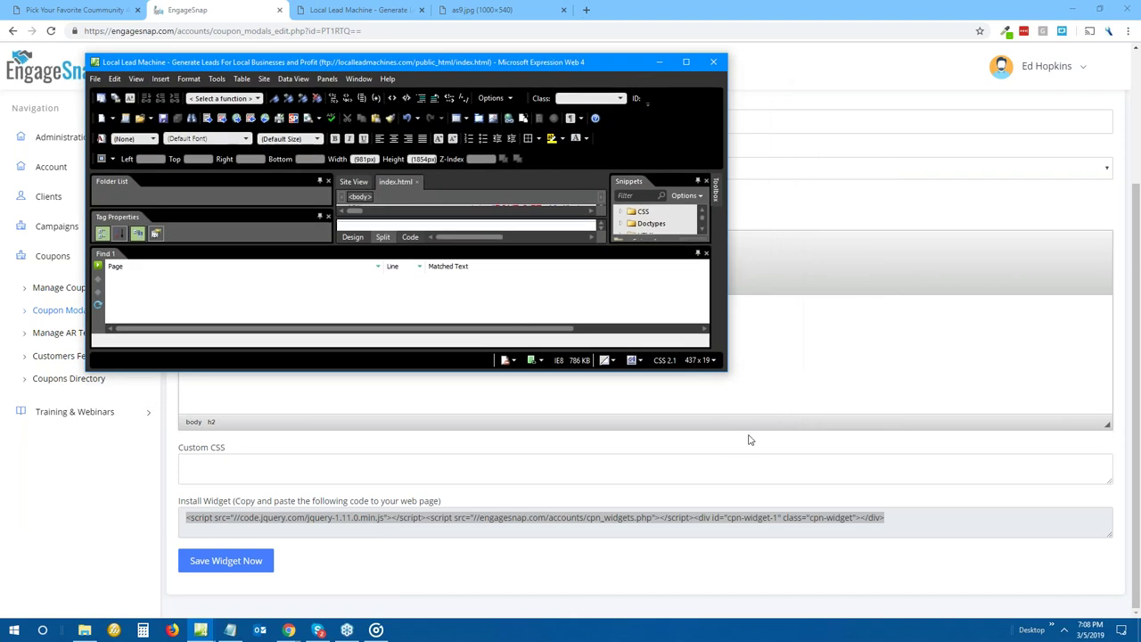
{"action": "left_click_drag", "start_coordinate": [728, 375], "coordinate": [1038, 575]}
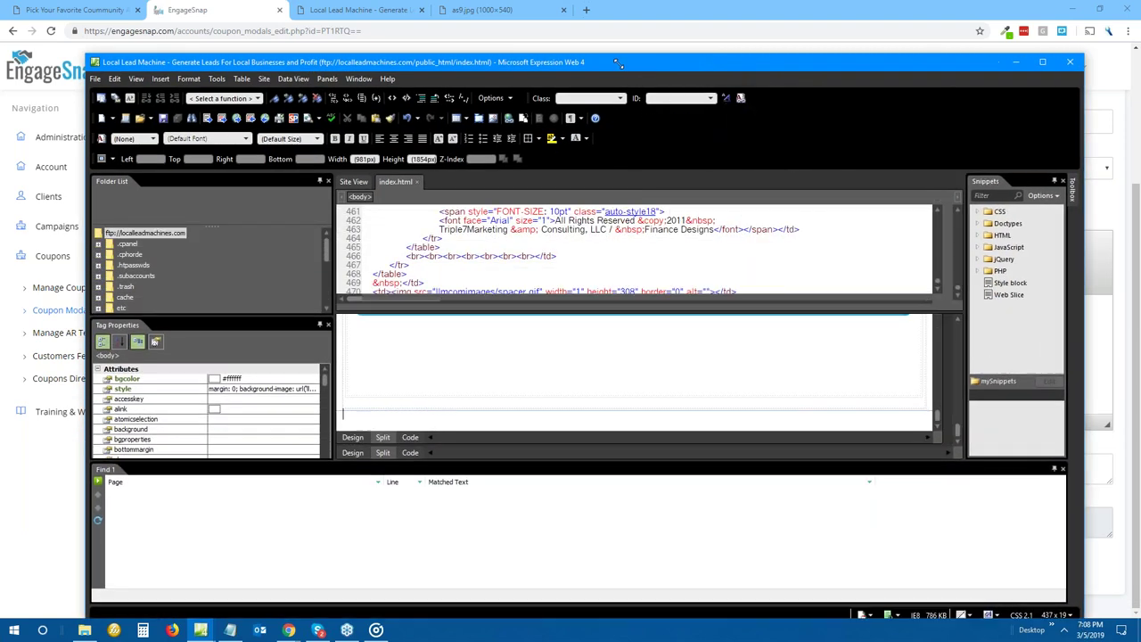
{"action": "key", "text": "super+Up"}
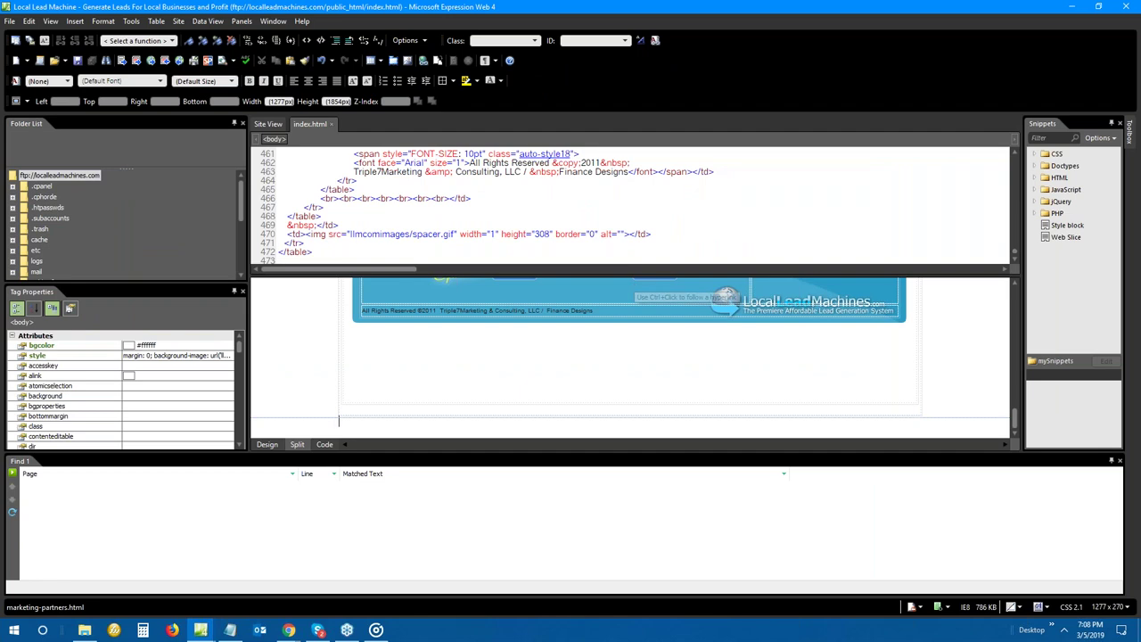
{"action": "left_click", "coordinate": [324, 443]}
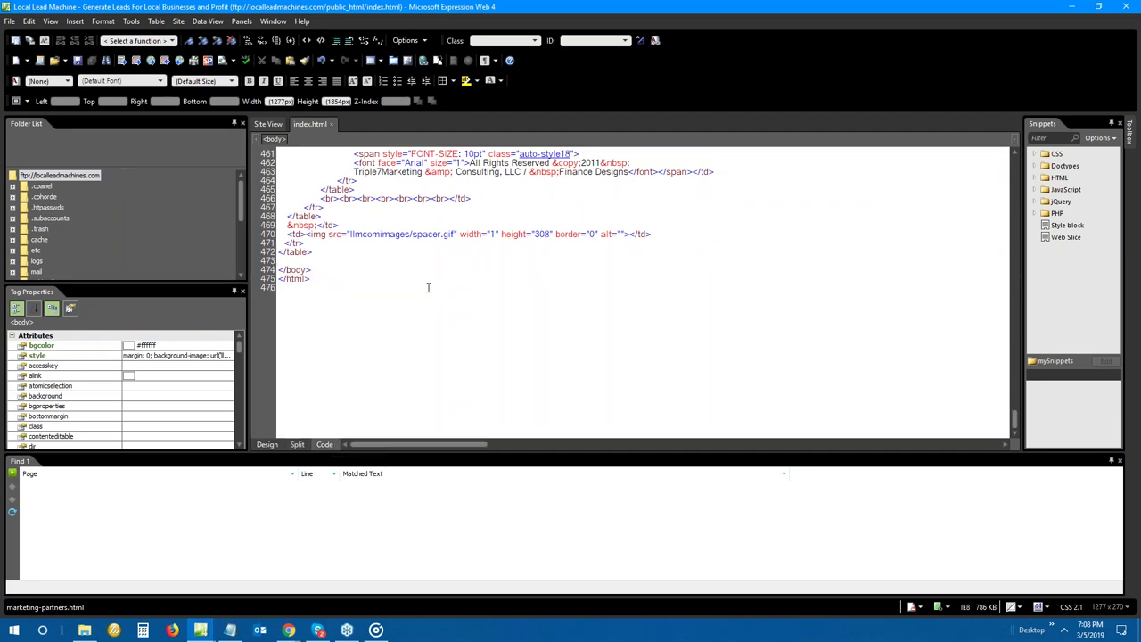
Paste the widget install code on the blank line above index.html's closing body tag and save the page, declining the engagesnap.com login.
{"action": "scroll", "coordinate": [428, 285], "scroll_direction": "up", "scroll_amount": 5}
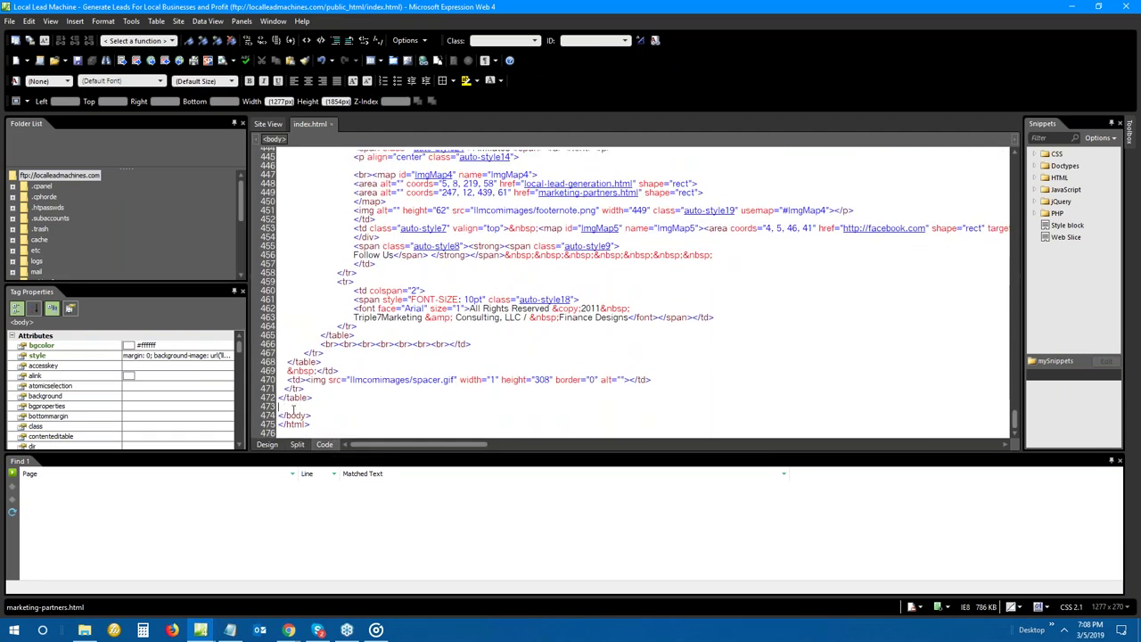
{"action": "right_click", "coordinate": [287, 411]}
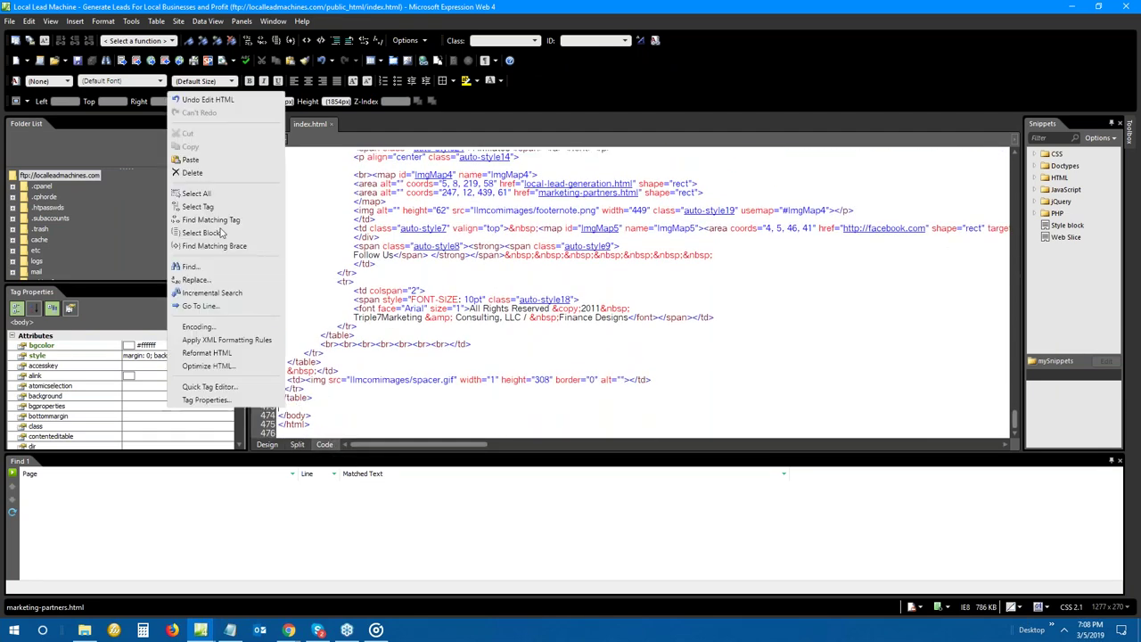
{"action": "left_click", "coordinate": [214, 159]}
{"action": "left_click_drag", "start_coordinate": [463, 446], "coordinate": [1019, 412]}
{"action": "left_click", "coordinate": [78, 63]}
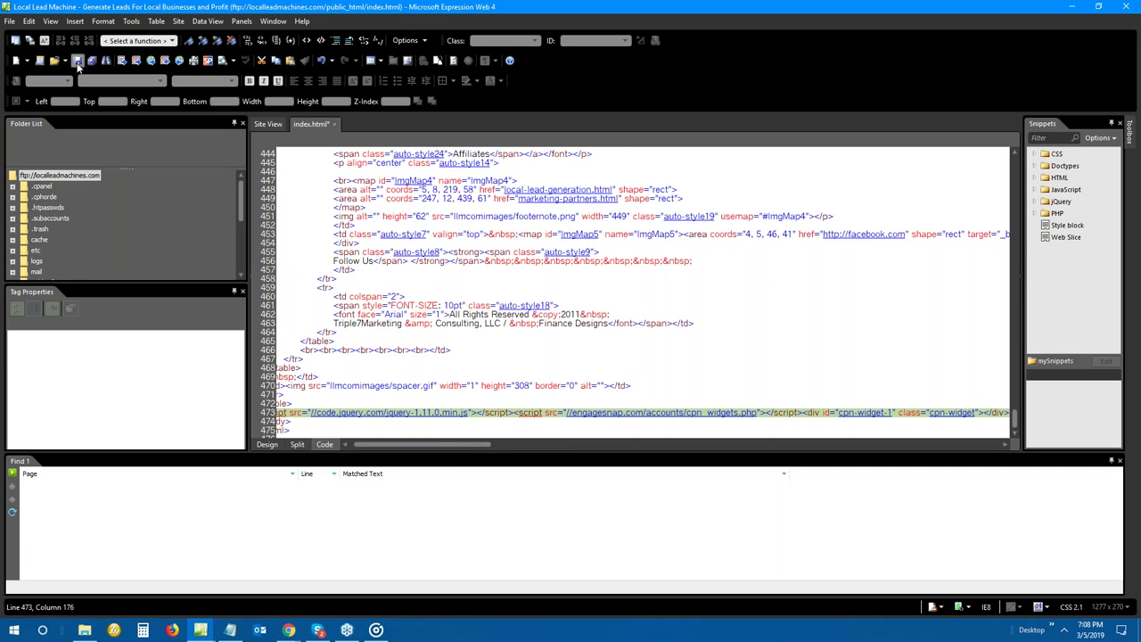
{"action": "left_click", "coordinate": [661, 335]}
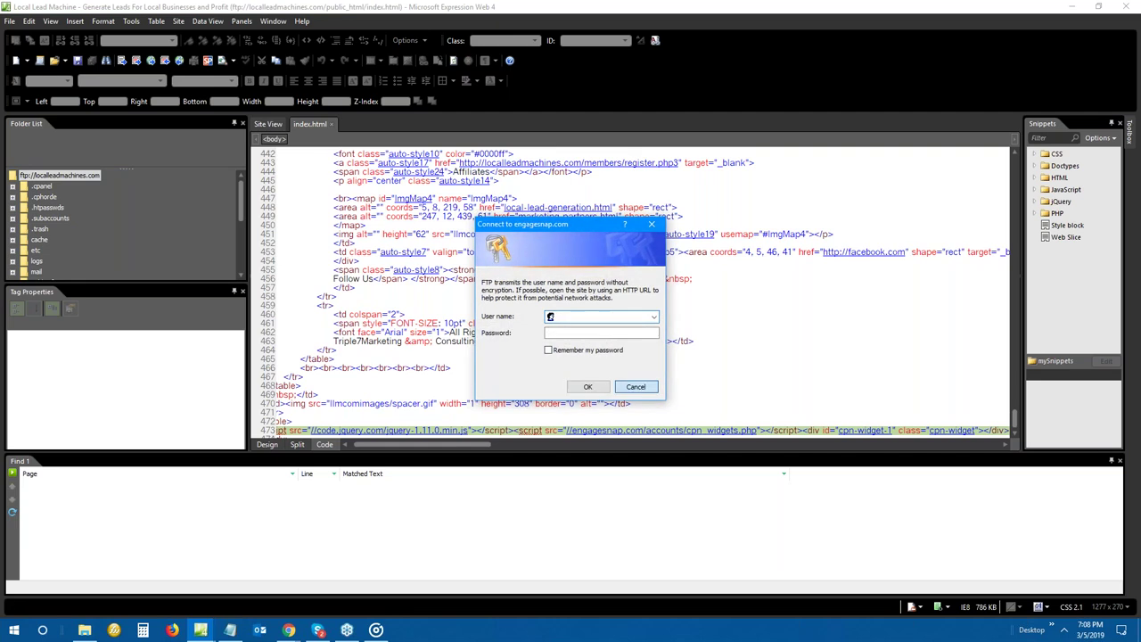
{"action": "key", "text": "Escape"}
Switch to Chrome, reload the Local Lead Machine site and examine the coupon pop-up and its header.
{"action": "key", "text": "alt+Tab"}
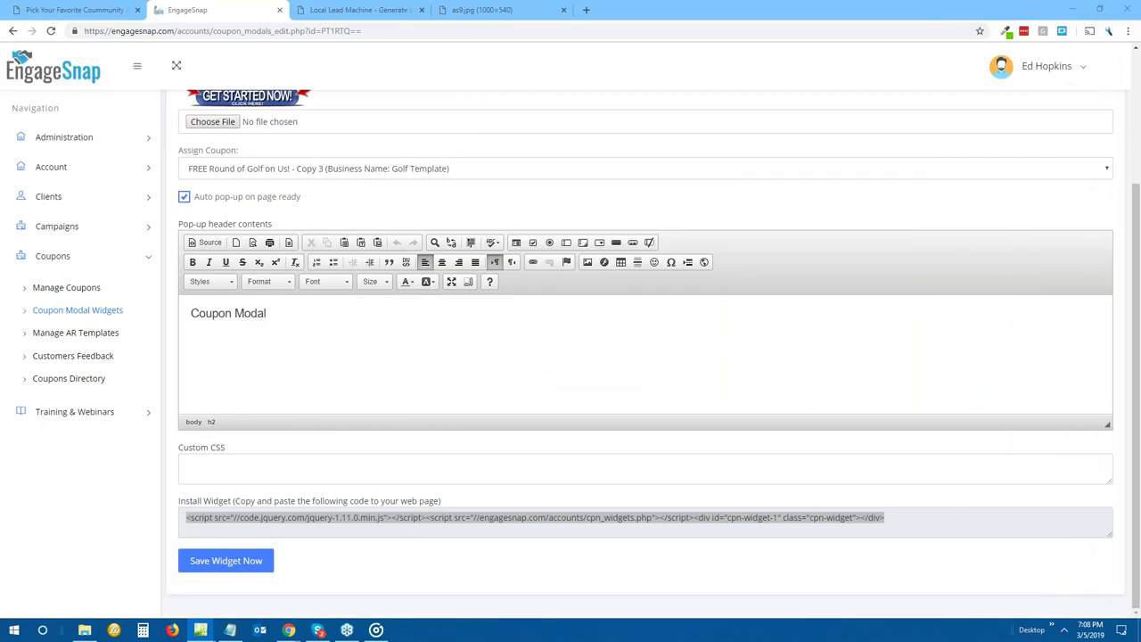
{"action": "left_click", "coordinate": [383, 10]}
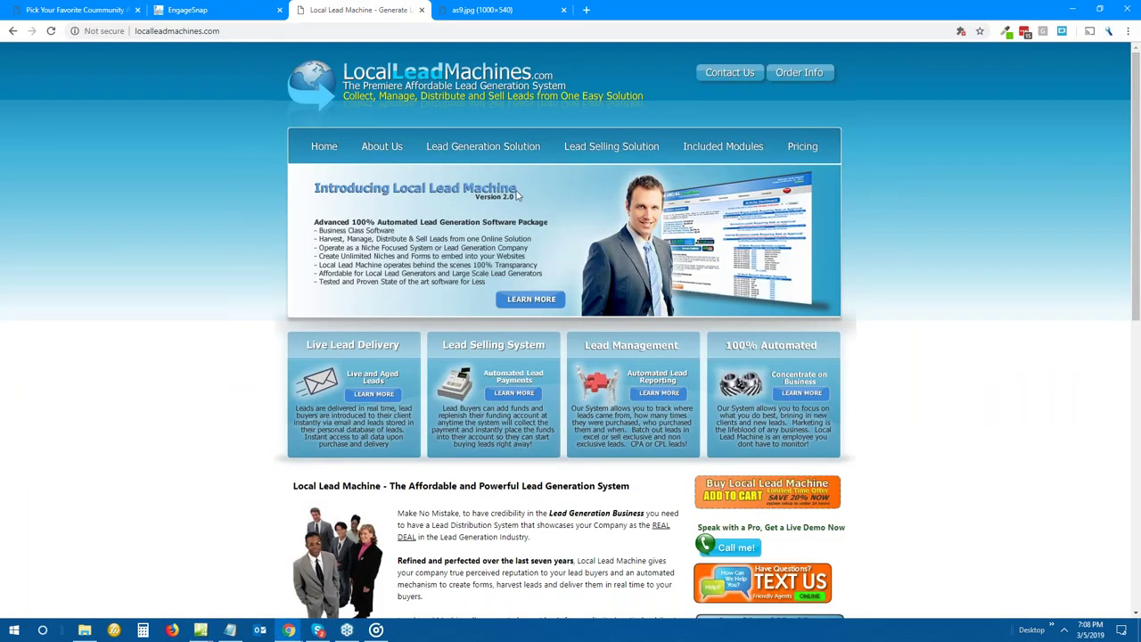
{"action": "left_click", "coordinate": [51, 31]}
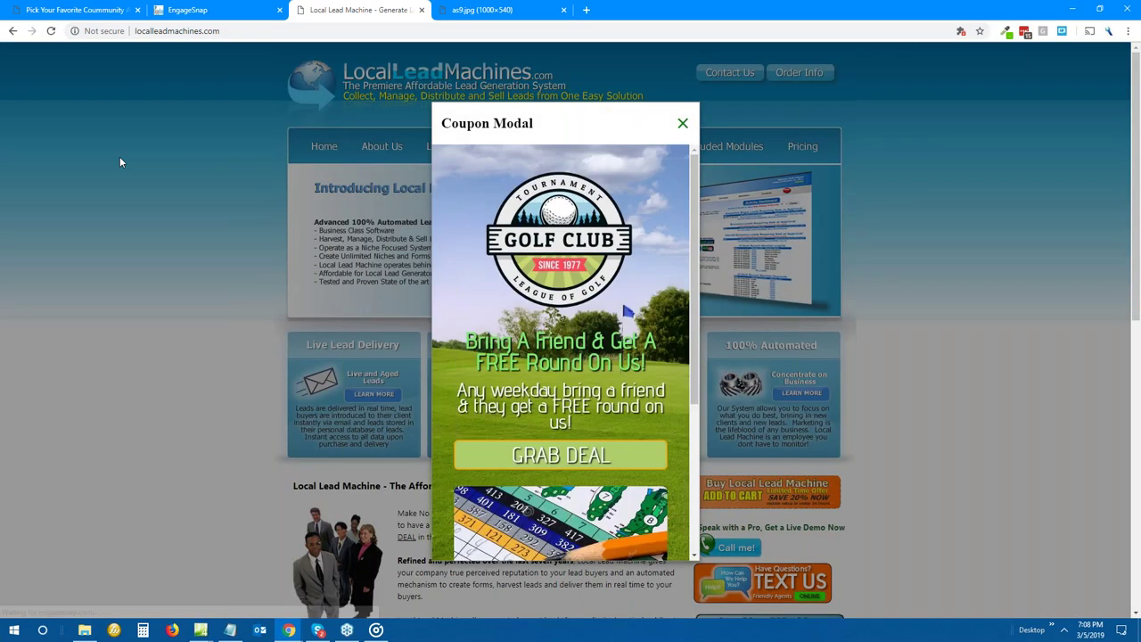
{"action": "left_click_drag", "start_coordinate": [694, 193], "coordinate": [648, 136]}
{"action": "left_click_drag", "start_coordinate": [533, 123], "coordinate": [442, 126]}
Center the "Coupon Modal" heading in the EngageSnap widget's pop-up header contents.
{"action": "left_click", "coordinate": [222, 13]}
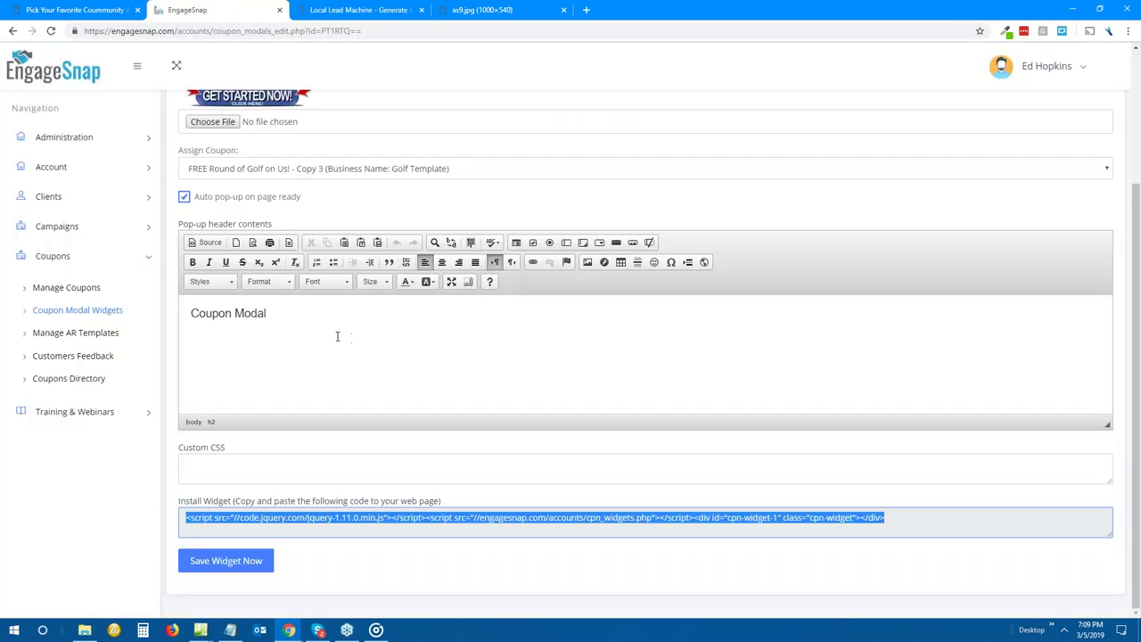
{"action": "left_click", "coordinate": [265, 314]}
{"action": "left_click_drag", "start_coordinate": [265, 314], "coordinate": [183, 315]}
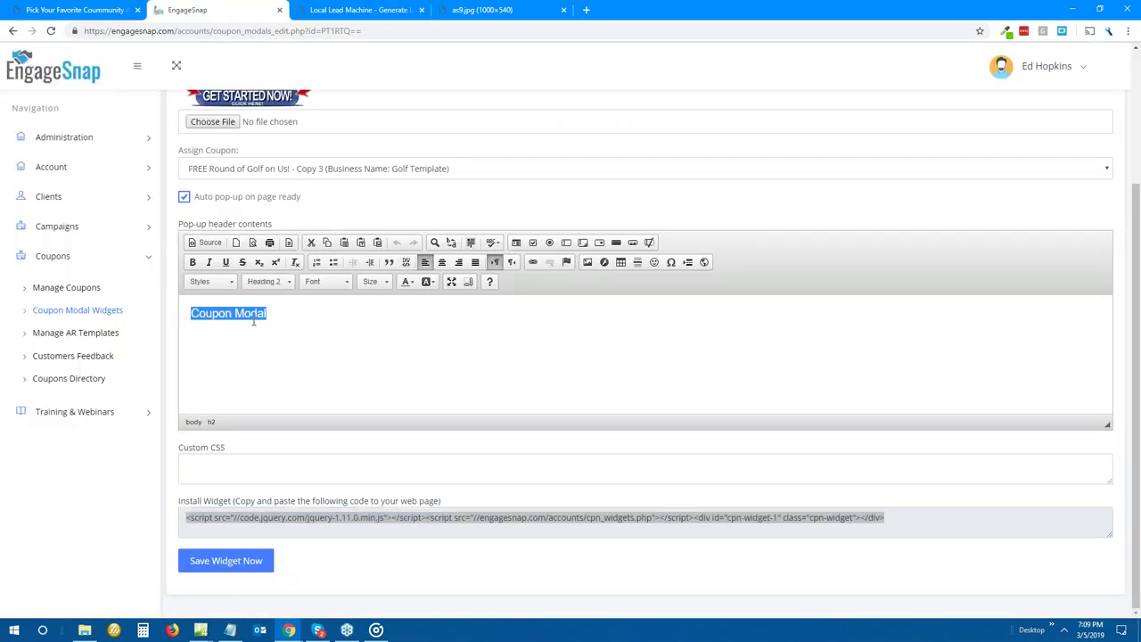
{"action": "left_click", "coordinate": [441, 261]}
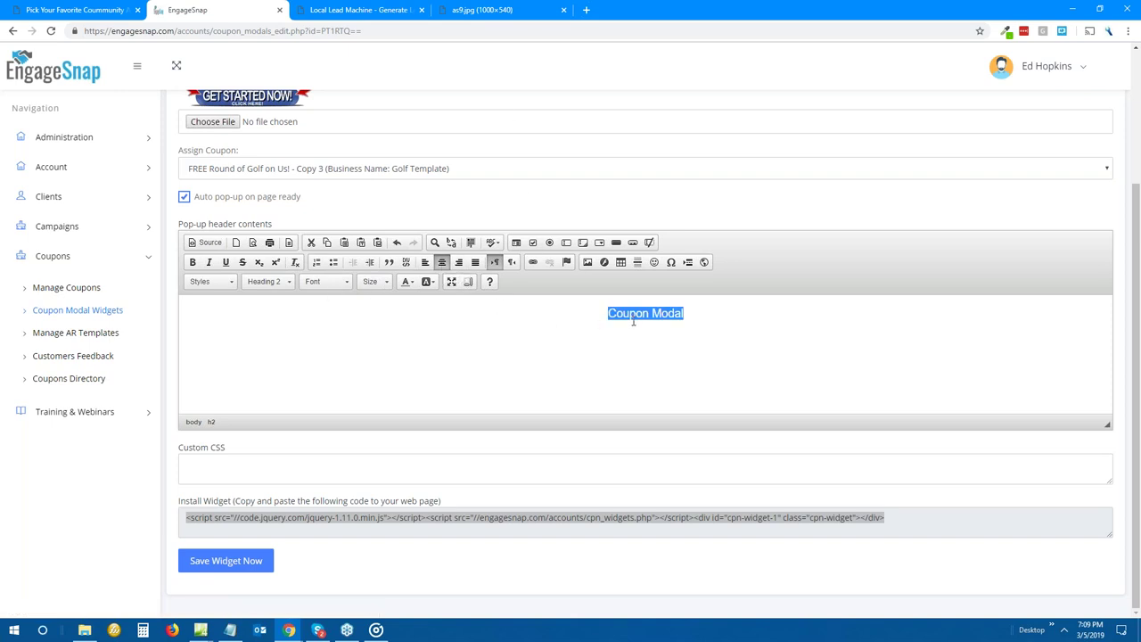
Inspect the Local Lead Machine page with developer tools and preview the coupon pop-up in mobile device emulation.
{"action": "left_click", "coordinate": [502, 12]}
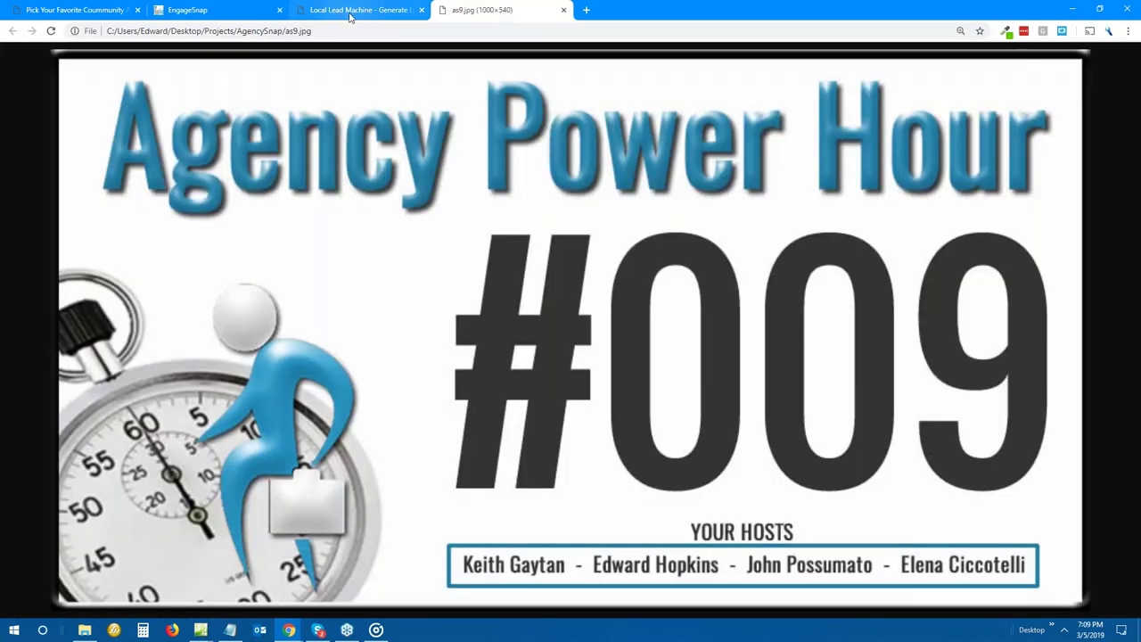
{"action": "left_click", "coordinate": [355, 12]}
{"action": "right_click", "coordinate": [925, 184]}
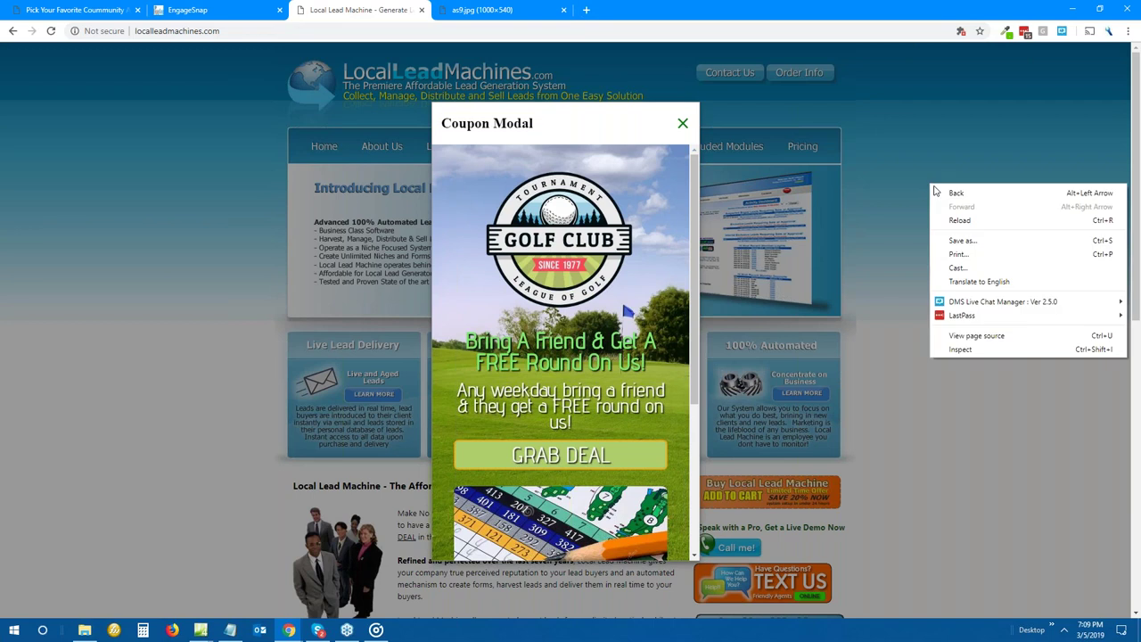
{"action": "left_click", "coordinate": [1000, 350]}
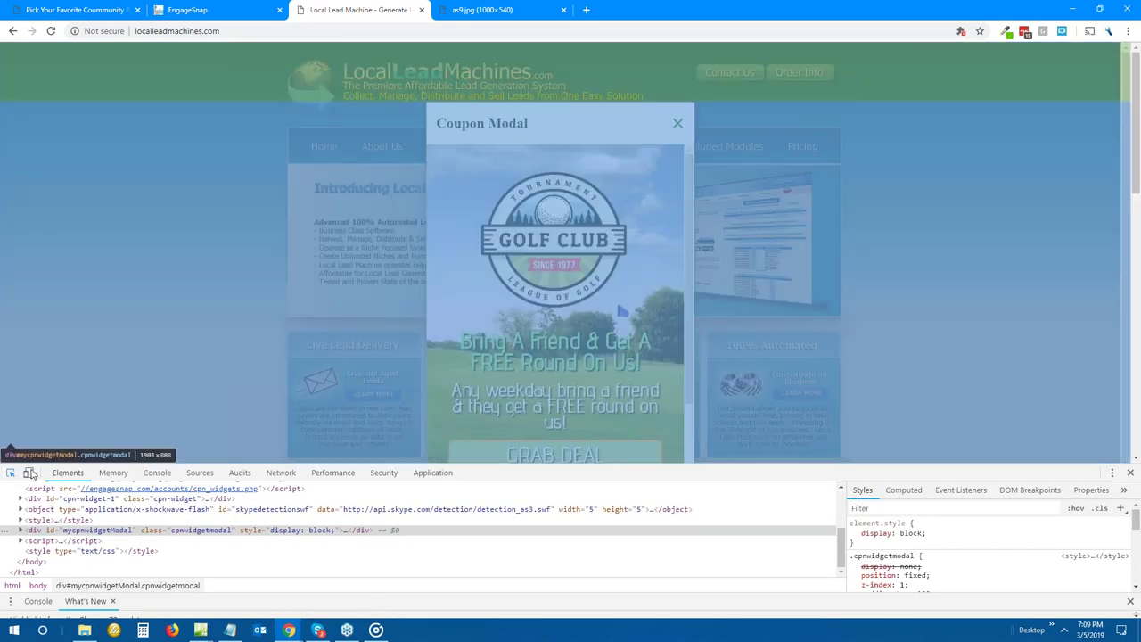
{"action": "left_click", "coordinate": [29, 473]}
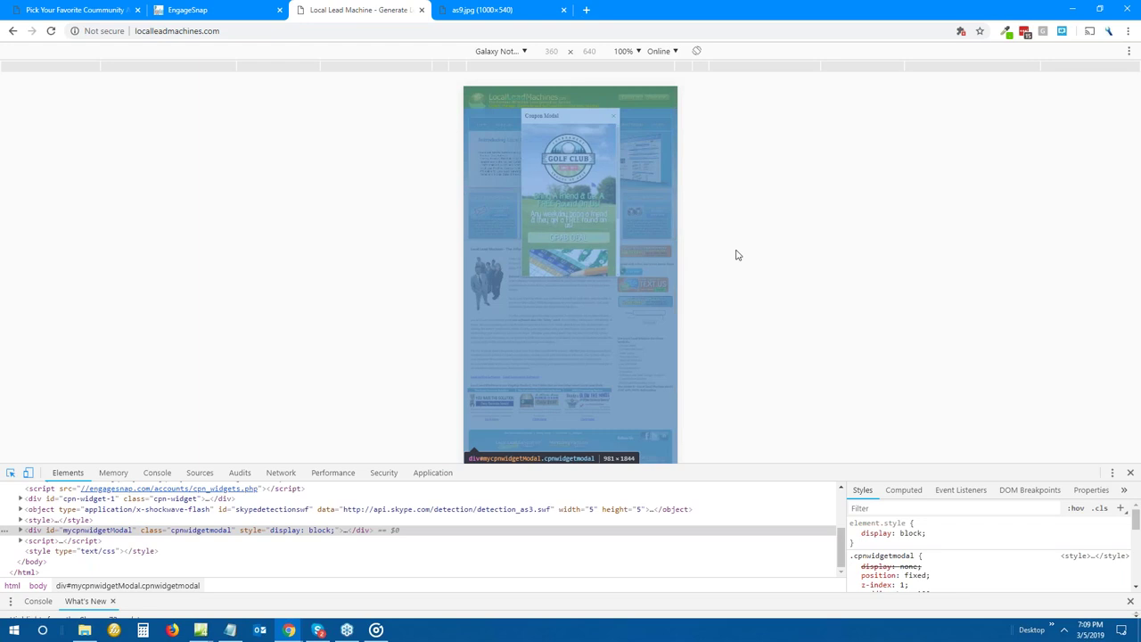
Reload the emulated mobile page, and restore the desktop view with the paused script resumed.
{"action": "left_click", "coordinate": [51, 30]}
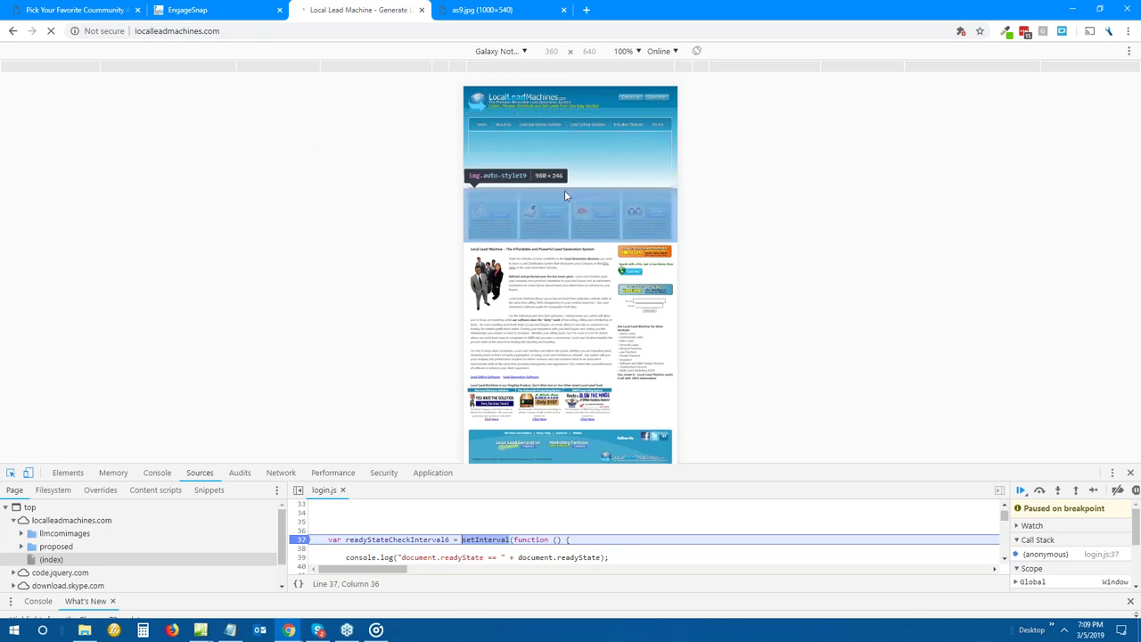
{"action": "left_click", "coordinate": [51, 30]}
{"action": "left_click", "coordinate": [51, 30]}
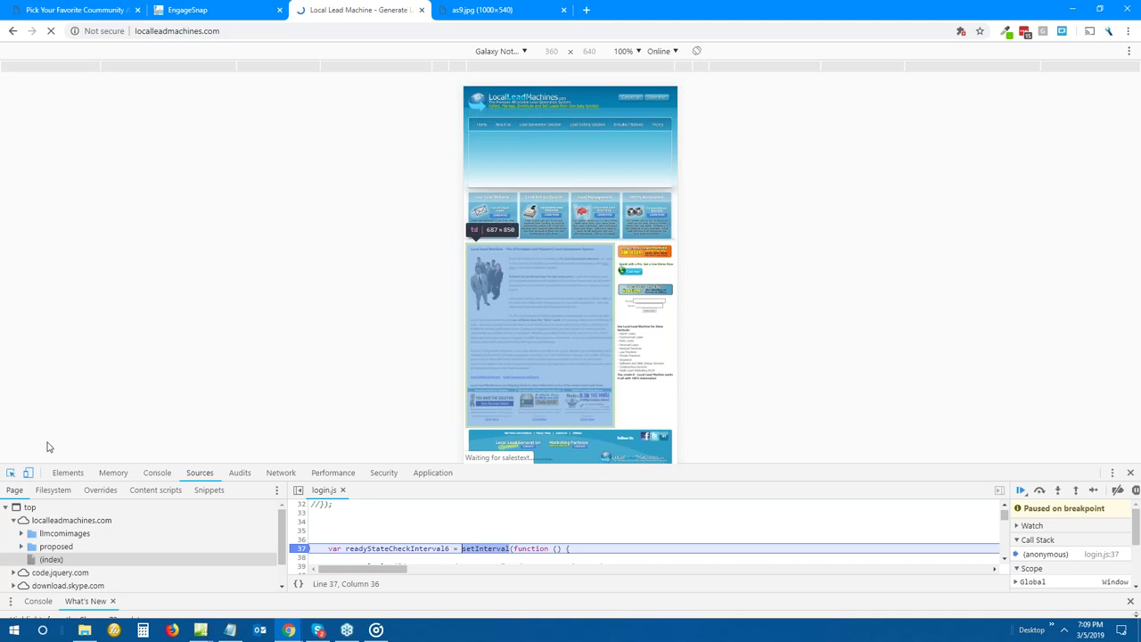
{"action": "left_click", "coordinate": [27, 473]}
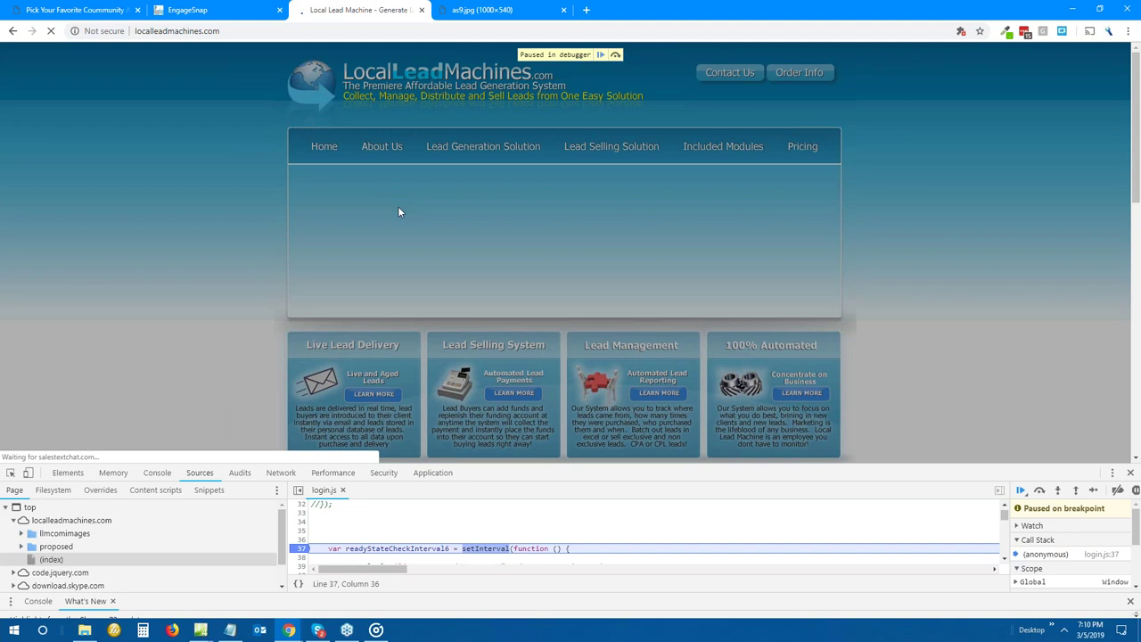
{"action": "left_click", "coordinate": [601, 55]}
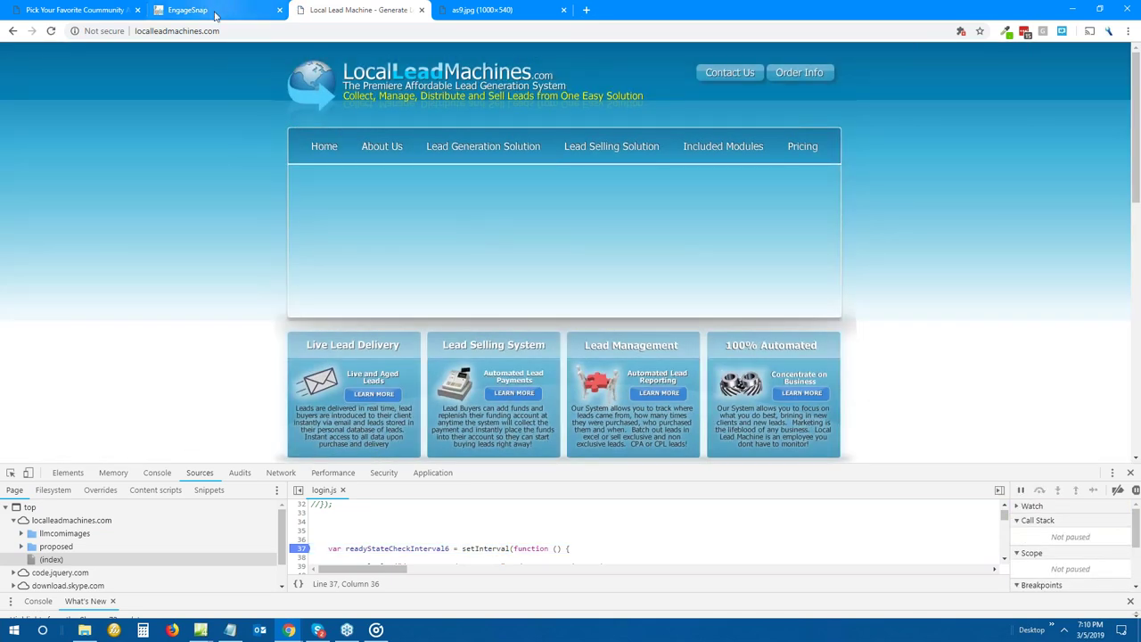
Disable "Auto pop-up on page ready" for Coupon widget 1 and save the widget.
{"action": "left_click", "coordinate": [214, 13]}
{"action": "left_click", "coordinate": [183, 196]}
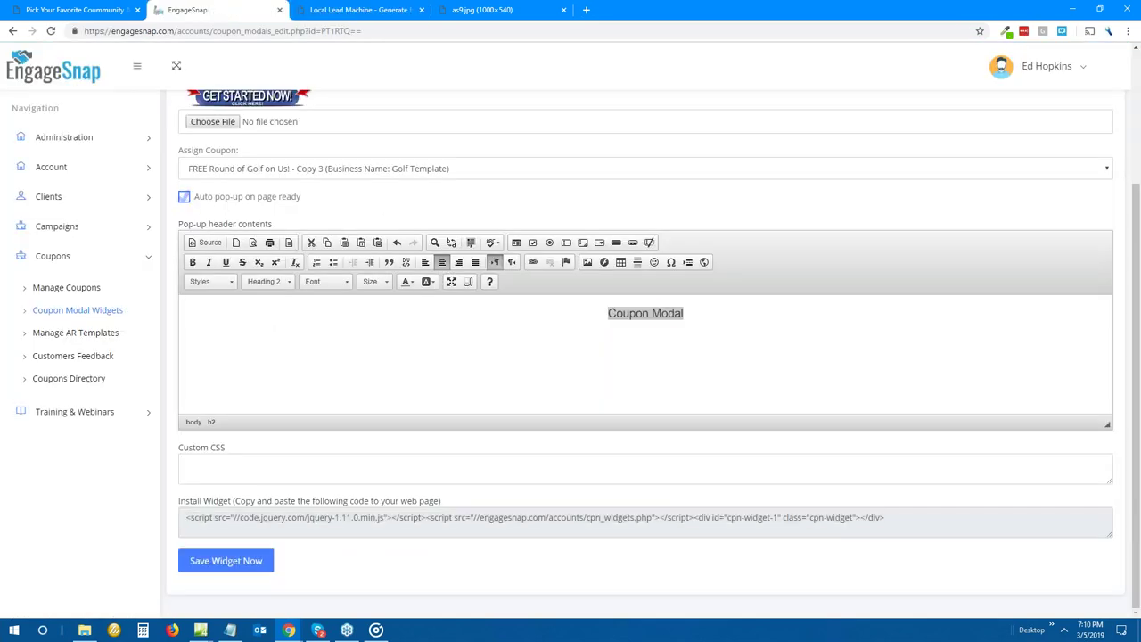
{"action": "scroll", "coordinate": [287, 194], "scroll_direction": "up", "scroll_amount": 3}
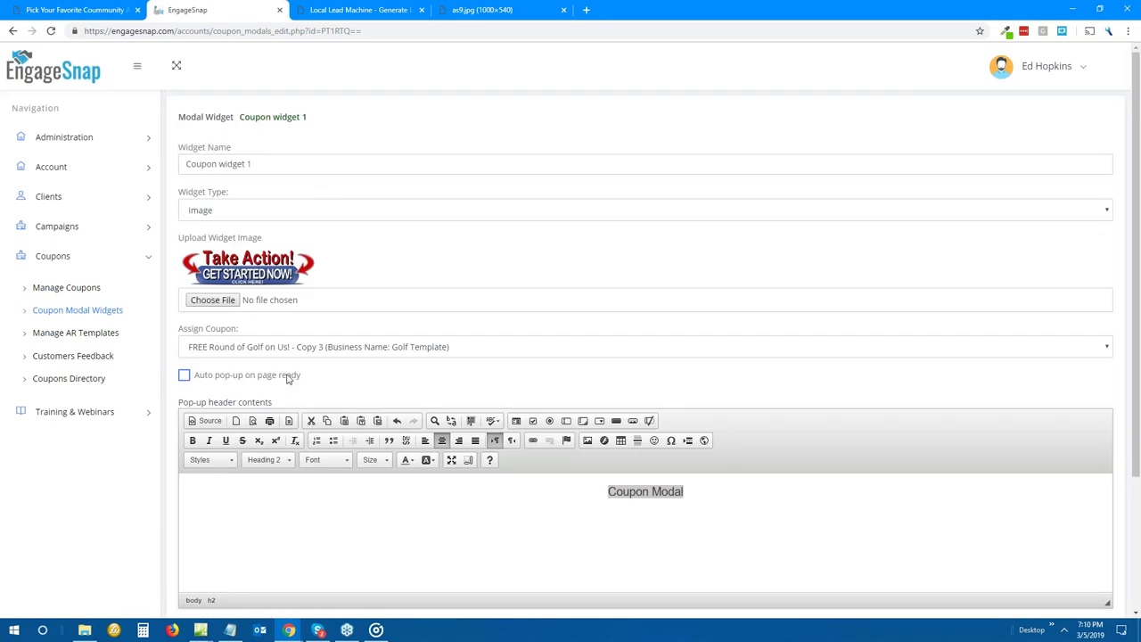
{"action": "scroll", "coordinate": [387, 237], "scroll_direction": "down", "scroll_amount": 3}
{"action": "left_click", "coordinate": [667, 325]}
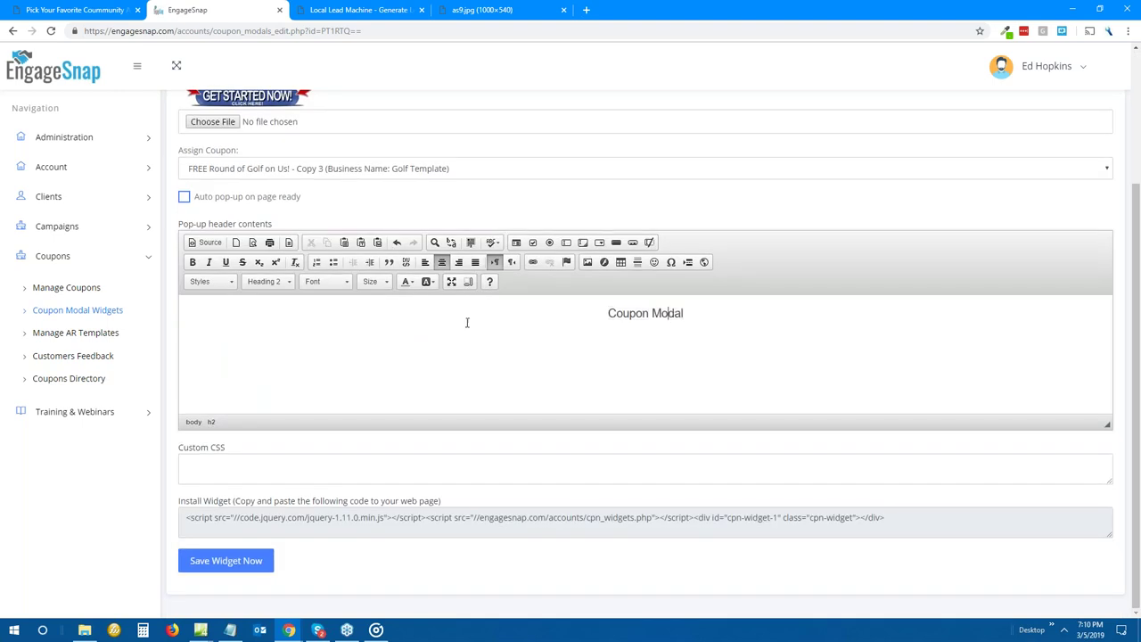
{"action": "left_click", "coordinate": [225, 561]}
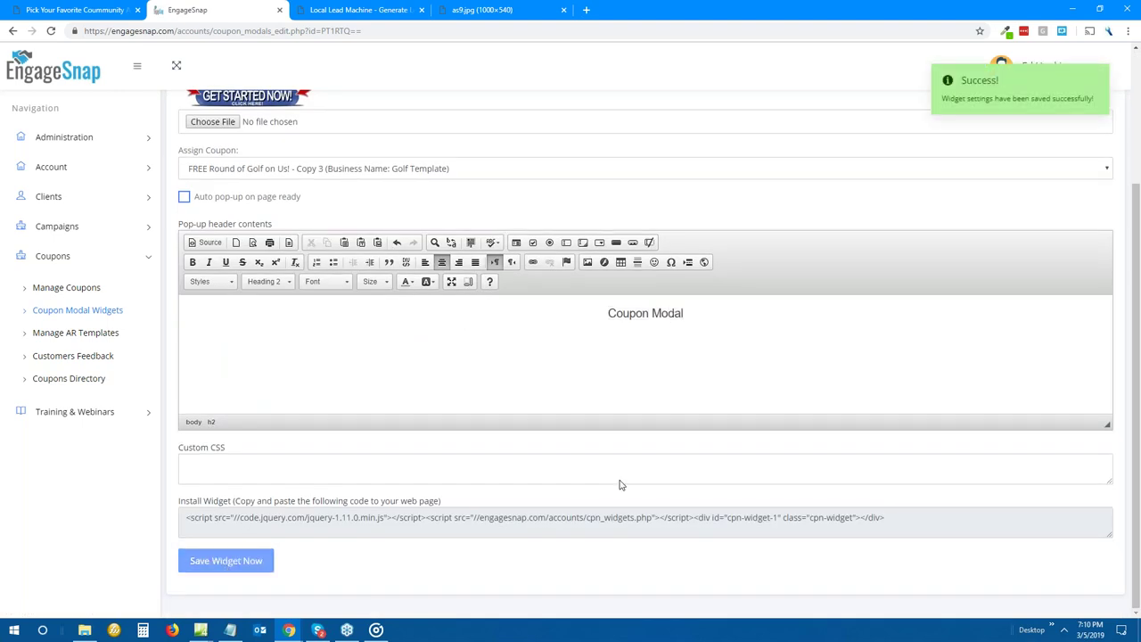
Copy the full install code of Coupon widget 1 again.
{"action": "left_click_drag", "start_coordinate": [879, 526], "coordinate": [184, 521]}
{"action": "right_click", "coordinate": [219, 521]}
{"action": "left_click", "coordinate": [258, 430]}
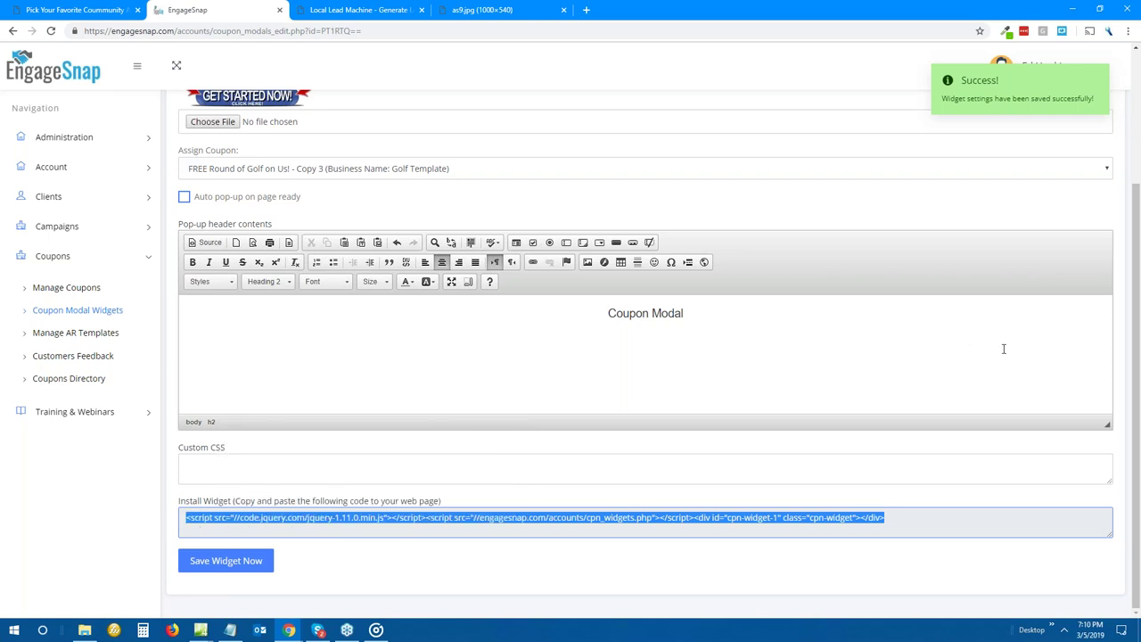
Switch to Expression Web, show index.html in split view and add an empty line below the "Call me!" button.
{"action": "key", "text": "alt+Tab"}
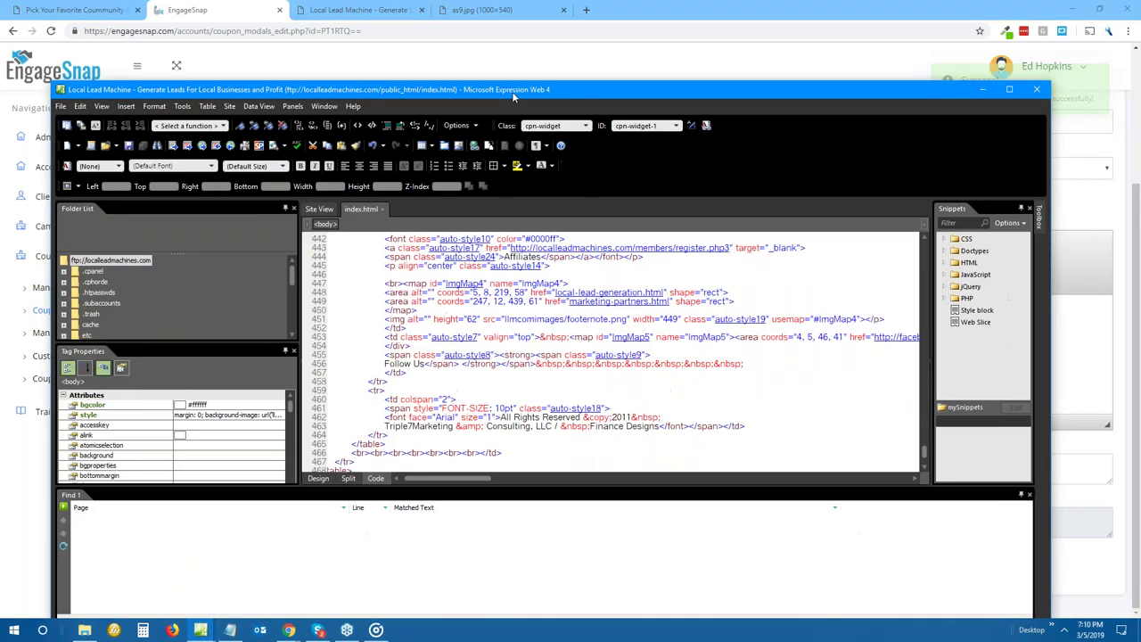
{"action": "key", "text": "ctrl+v"}
{"action": "left_click", "coordinate": [296, 444]}
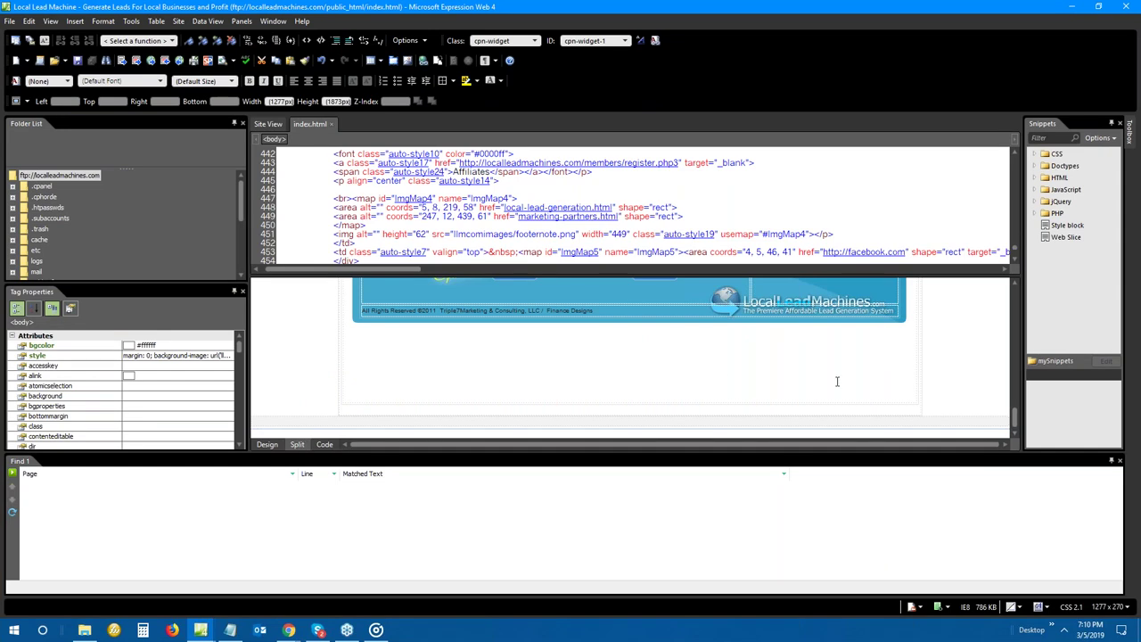
{"action": "scroll", "coordinate": [678, 357], "scroll_direction": "up", "scroll_amount": 15}
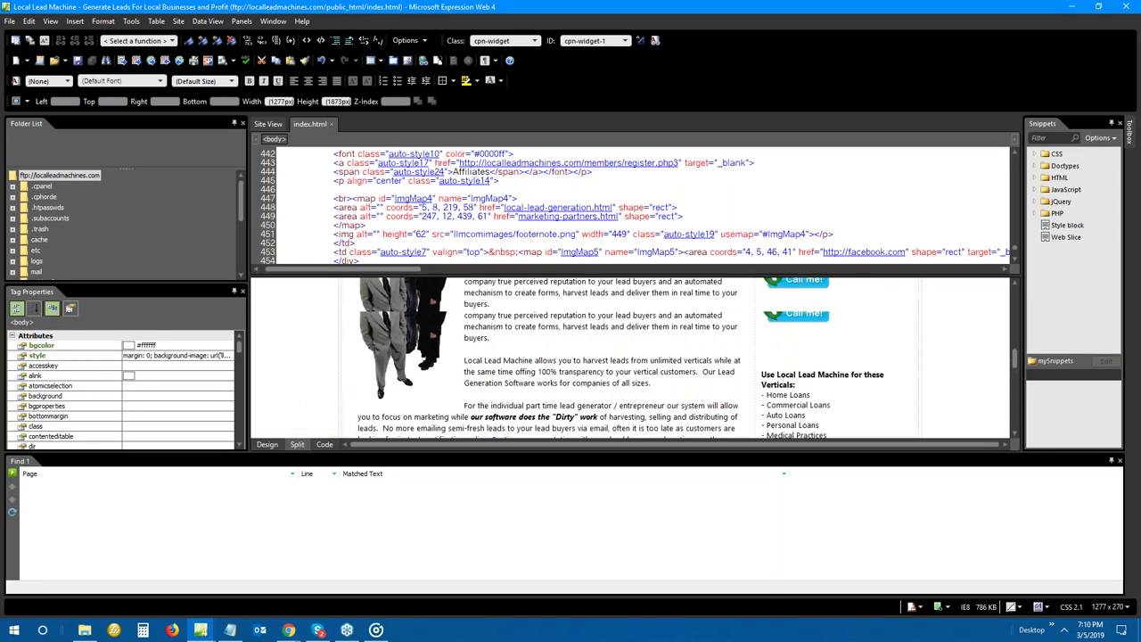
{"action": "left_click", "coordinate": [835, 353]}
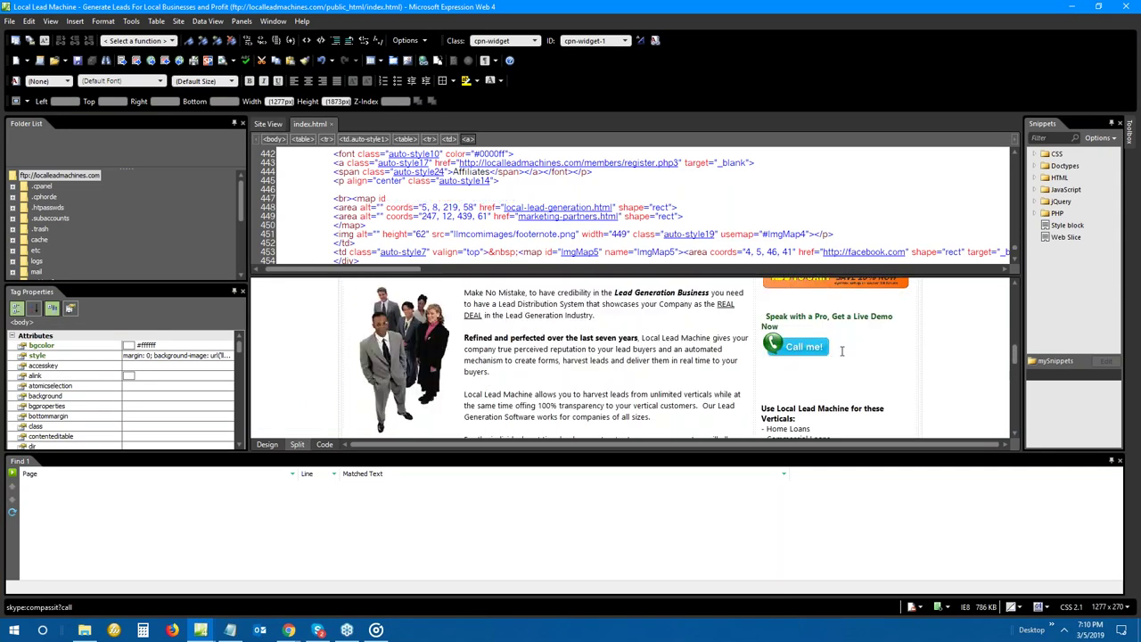
{"action": "key", "text": "Return"}
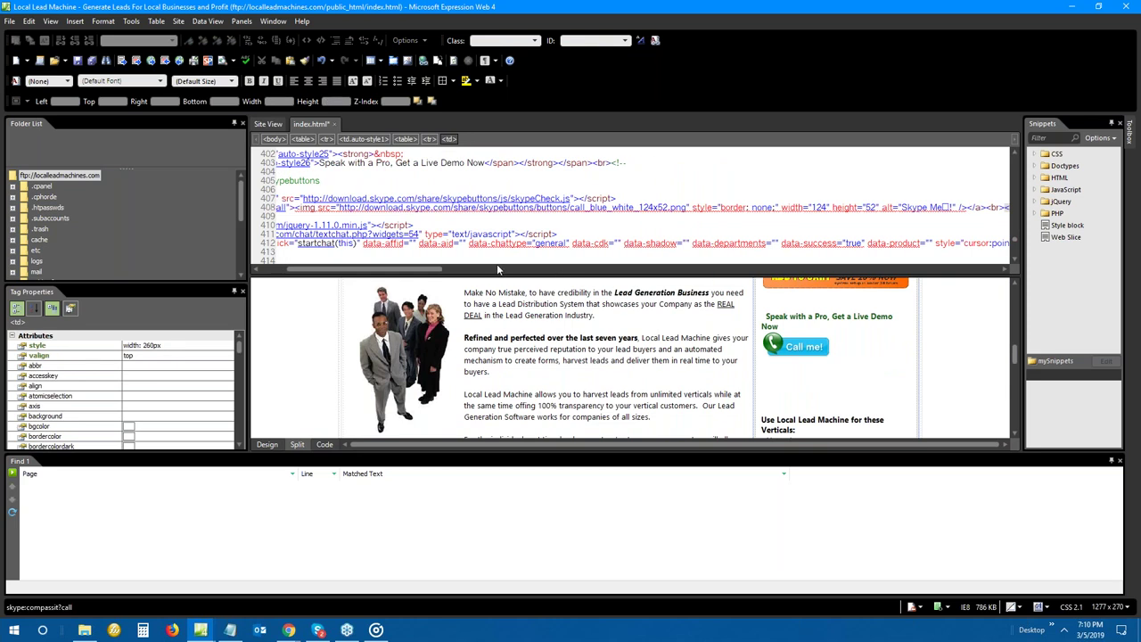
Paste the widget install code on line 409 below the Skype call link and save index.html, cancelling the code.jquery.com login.
{"action": "left_click_drag", "start_coordinate": [444, 269], "coordinate": [415, 269]}
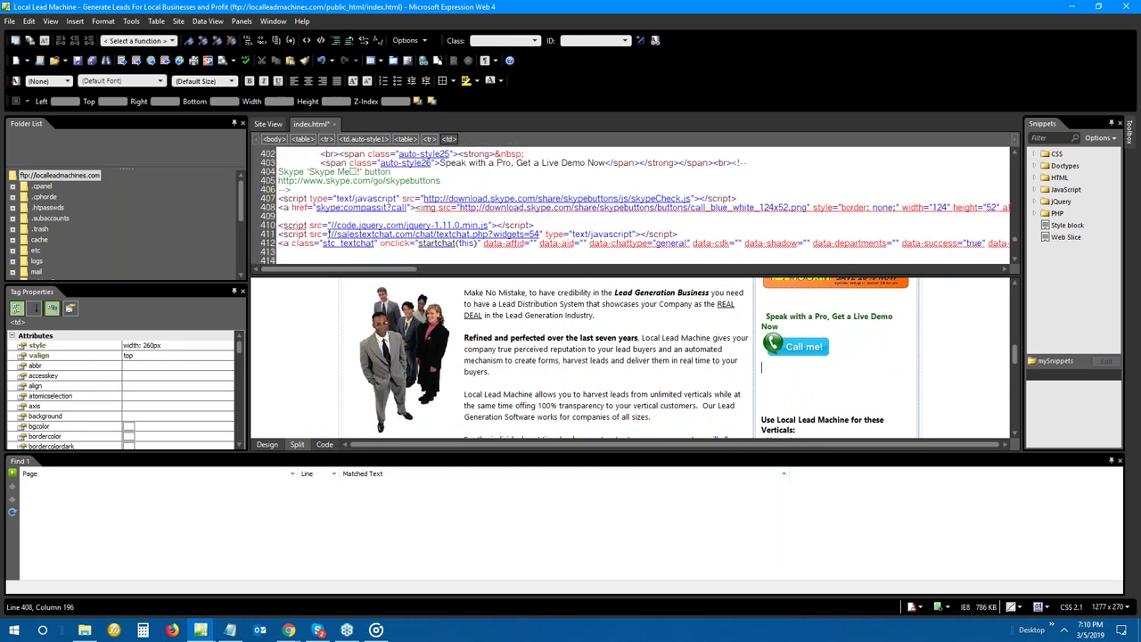
{"action": "left_click", "coordinate": [317, 218]}
{"action": "right_click", "coordinate": [318, 219]}
{"action": "left_click", "coordinate": [293, 288]}
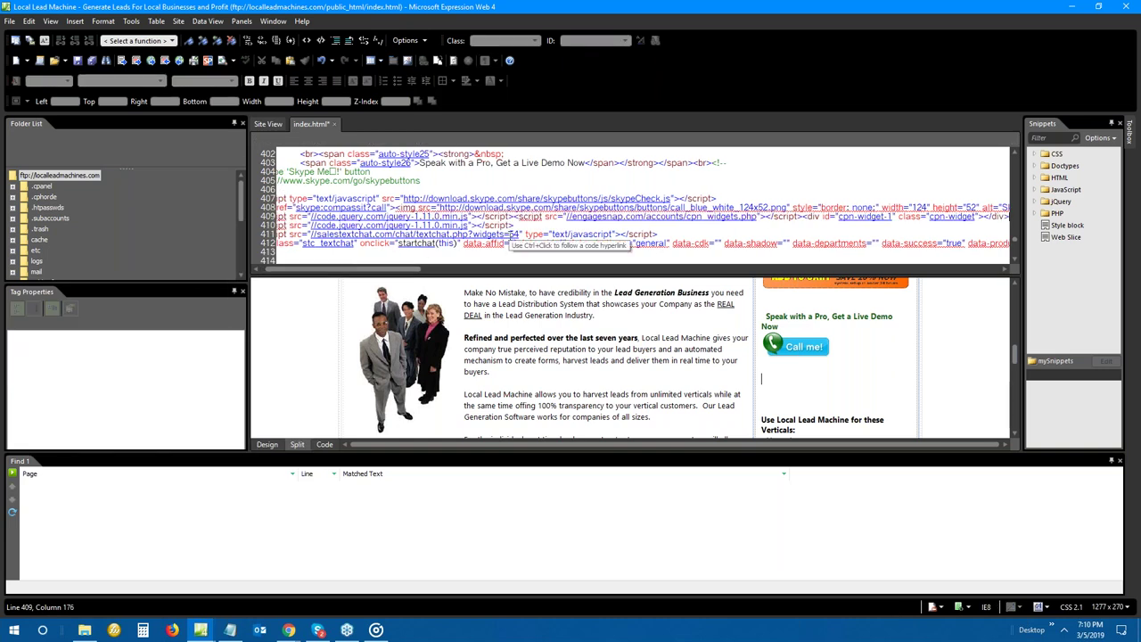
{"action": "left_click", "coordinate": [77, 60]}
{"action": "left_click", "coordinate": [660, 335]}
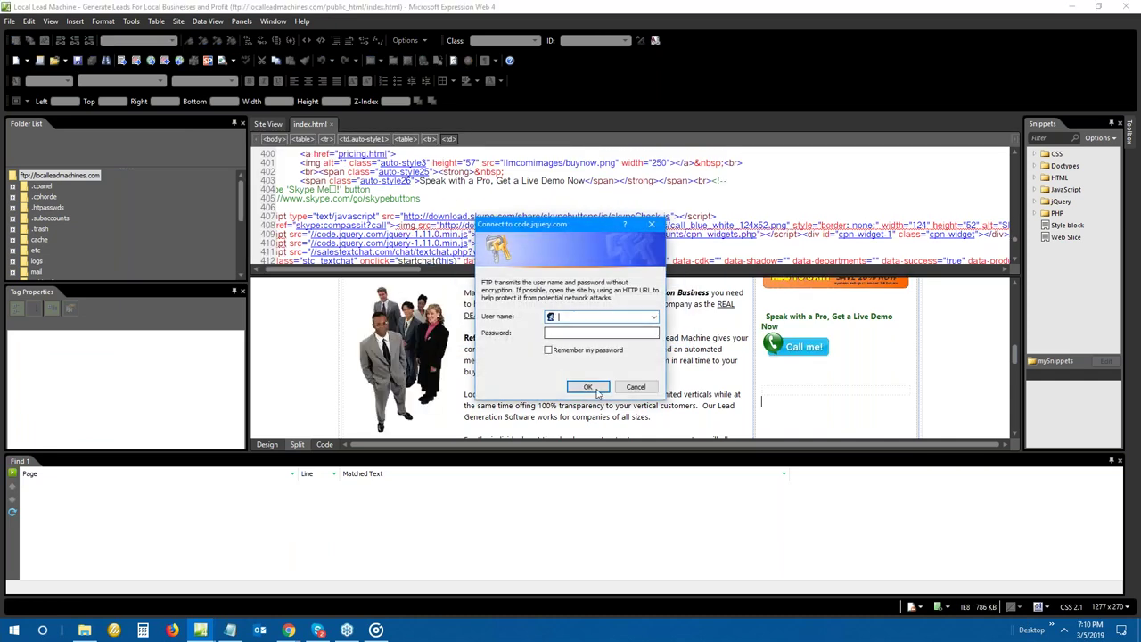
{"action": "left_click", "coordinate": [635, 386]}
Return to the Local Lead Machine site in Chrome, close the coupon pop-up, reload the page and examine the area below the "Call me!" button.
{"action": "left_click", "coordinate": [1074, 7]}
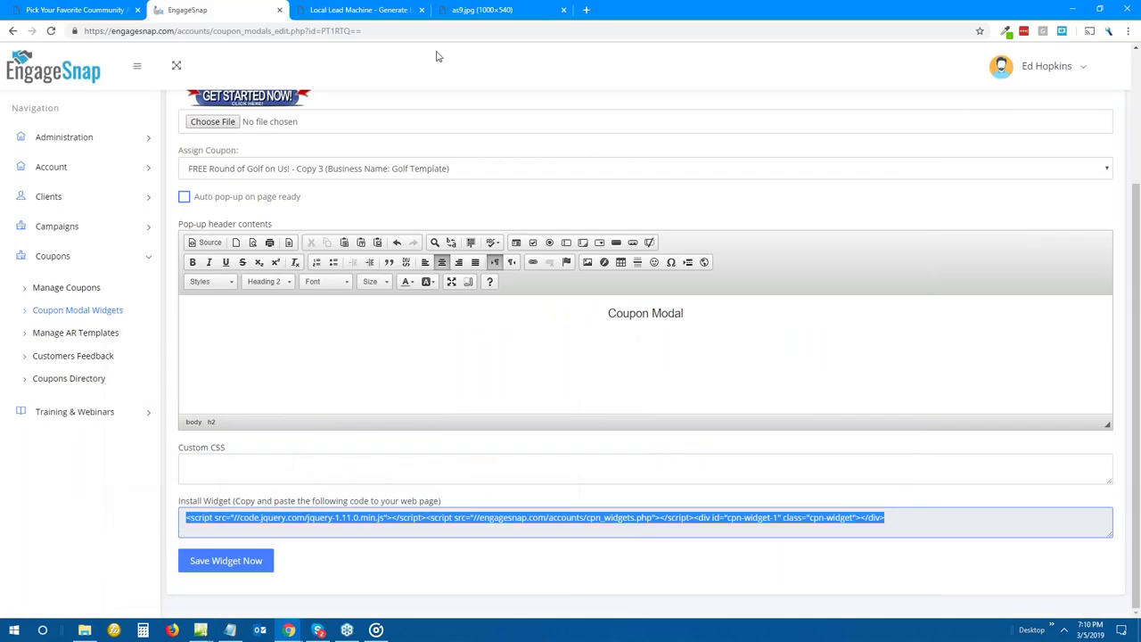
{"action": "left_click", "coordinate": [369, 11]}
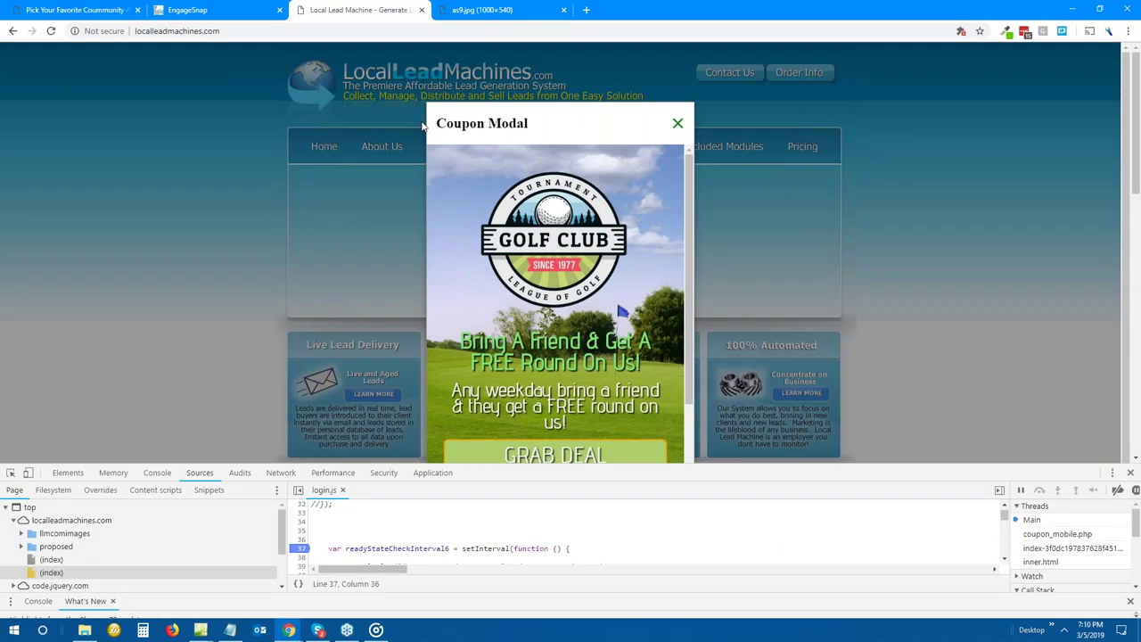
{"action": "left_click", "coordinate": [677, 123]}
{"action": "left_click", "coordinate": [51, 30]}
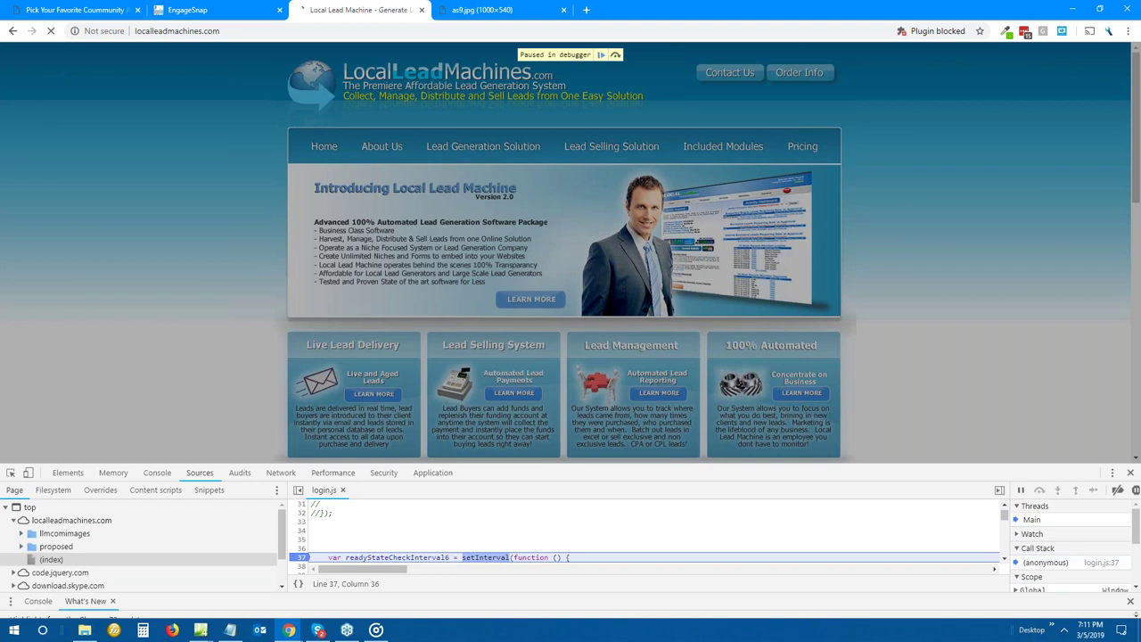
{"action": "left_click", "coordinate": [600, 54]}
{"action": "scroll", "coordinate": [1028, 138], "scroll_direction": "down", "scroll_amount": 2}
{"action": "scroll", "coordinate": [1029, 144], "scroll_direction": "down", "scroll_amount": 3}
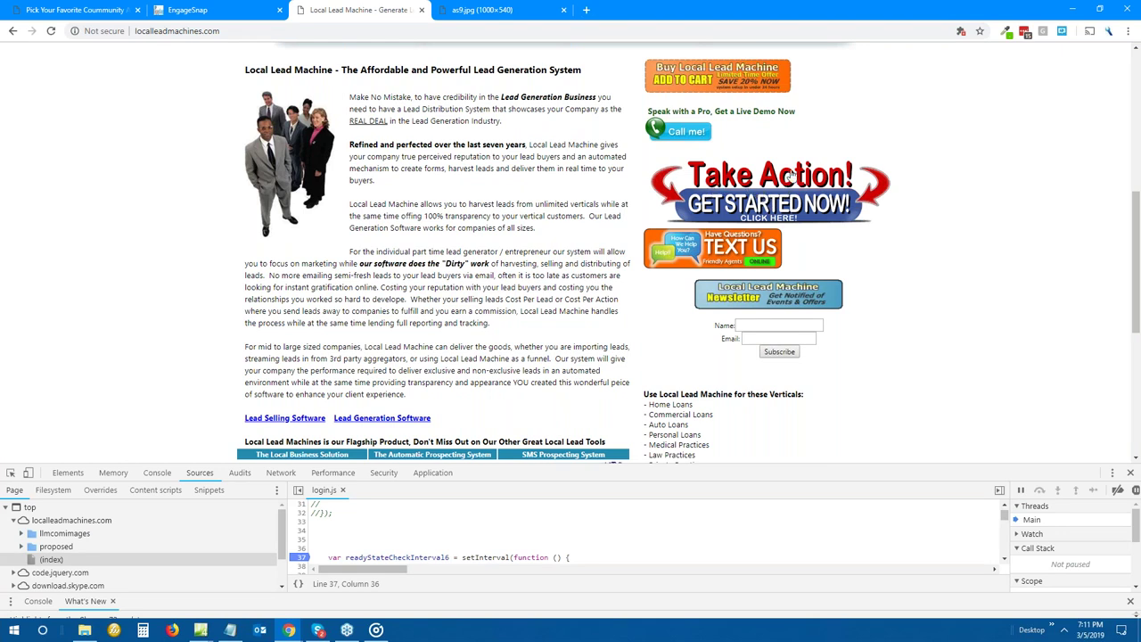
Open the coupon modal from the "Take Action!" image on the Local Lead Machine page, look through the golf coupon and close it.
{"action": "scroll", "coordinate": [809, 248], "scroll_direction": "up", "scroll_amount": 2}
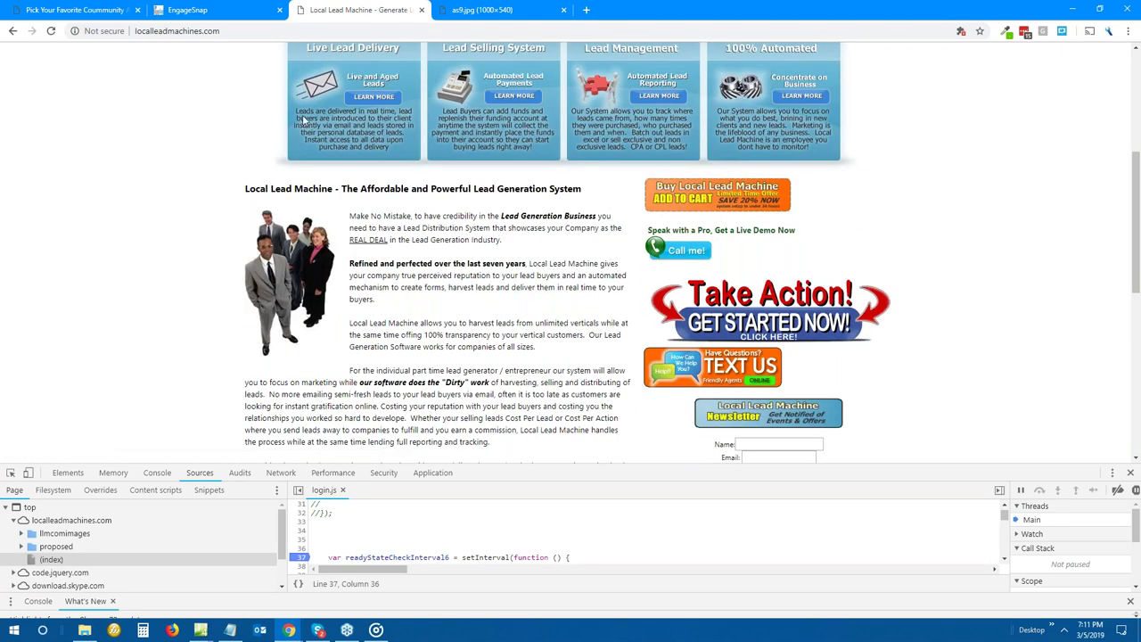
{"action": "left_click", "coordinate": [178, 12]}
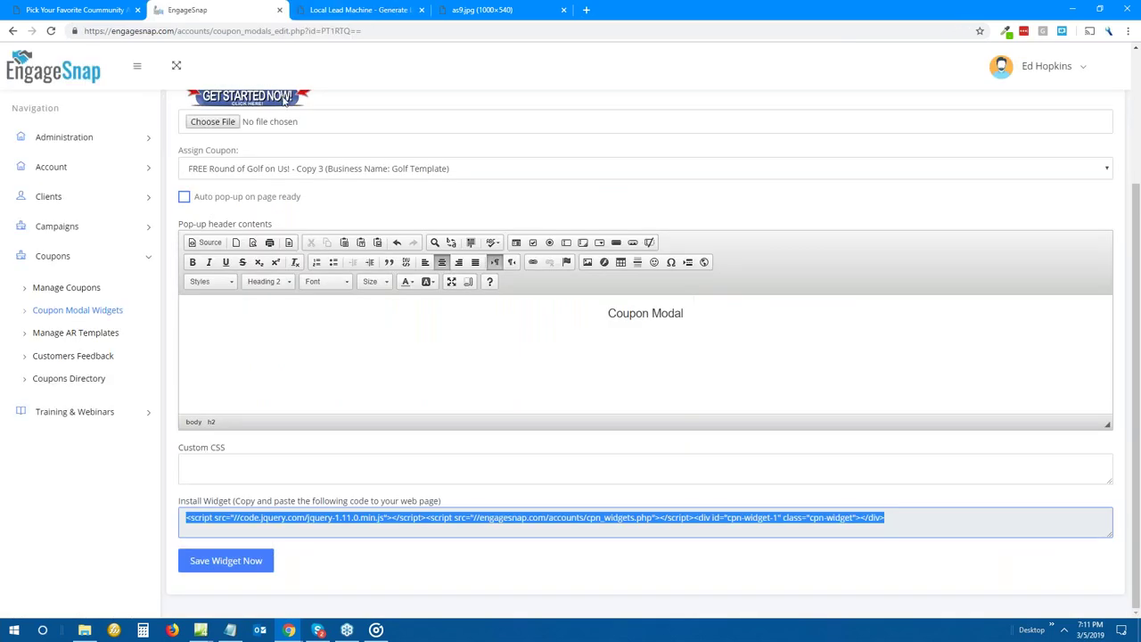
{"action": "left_click", "coordinate": [338, 11]}
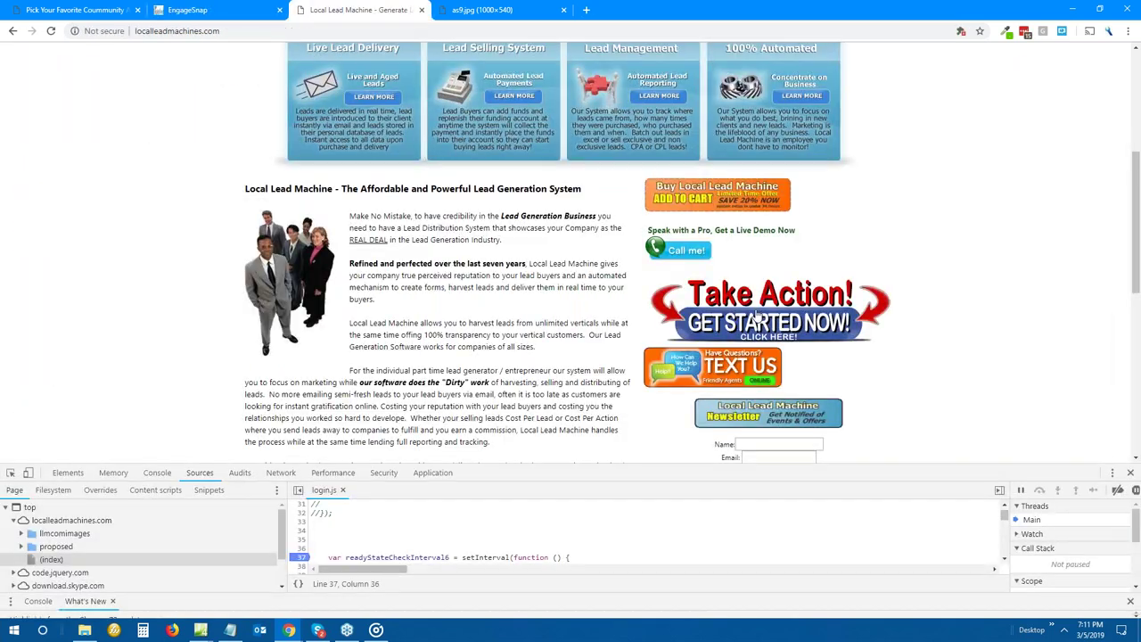
{"action": "left_click", "coordinate": [788, 309]}
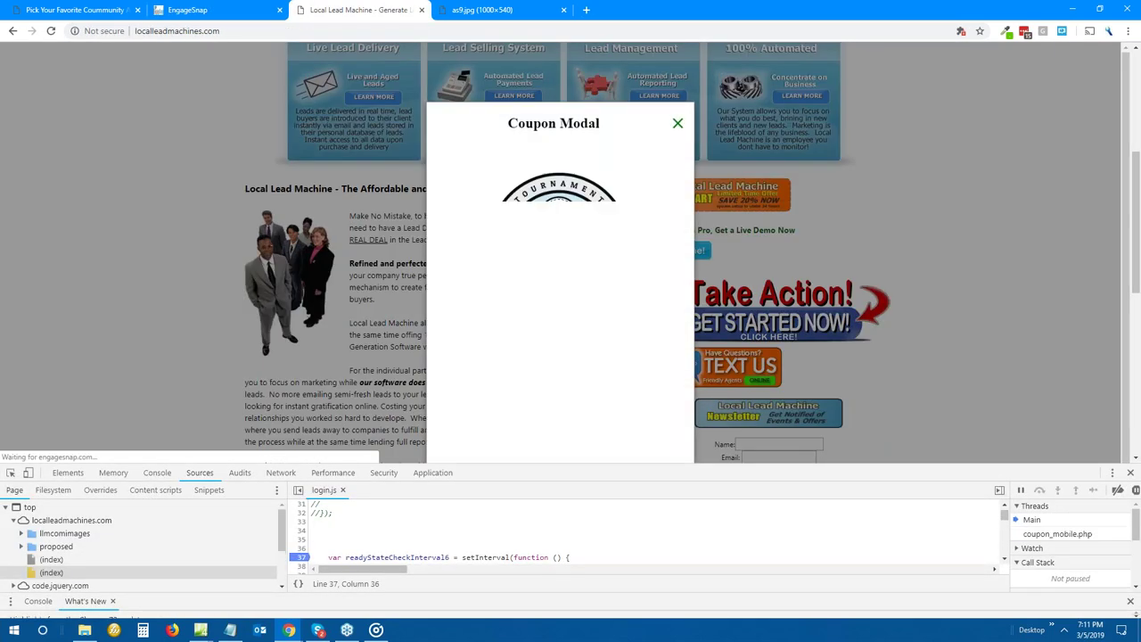
{"action": "scroll", "coordinate": [644, 223], "scroll_direction": "down", "scroll_amount": 3}
{"action": "scroll", "coordinate": [643, 223], "scroll_direction": "down", "scroll_amount": 1}
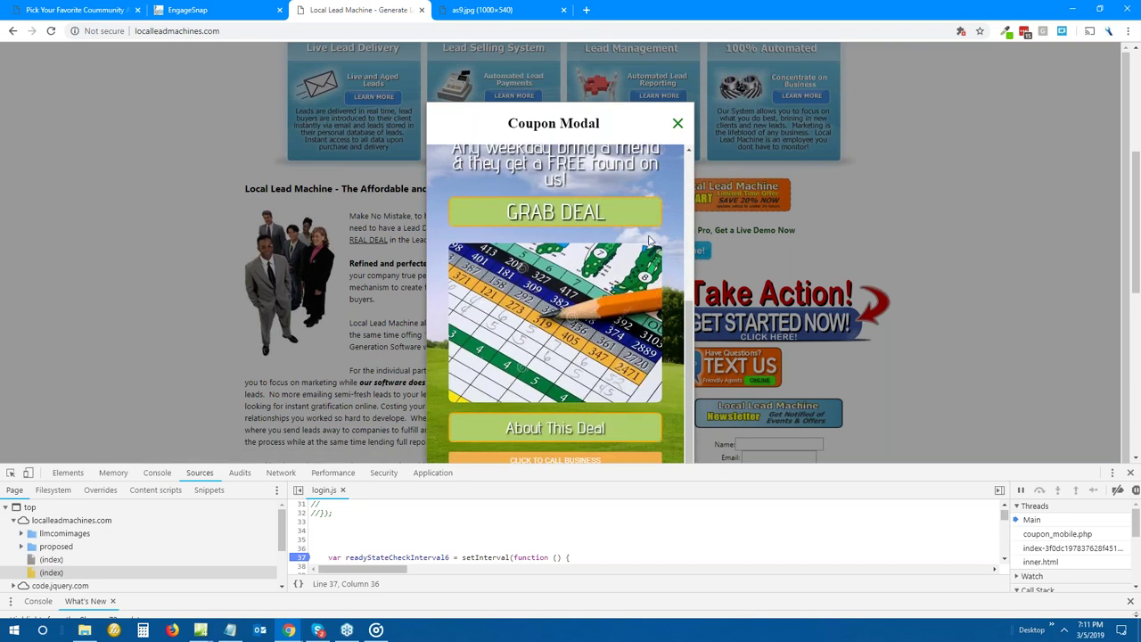
{"action": "scroll", "coordinate": [657, 246], "scroll_direction": "up", "scroll_amount": 3}
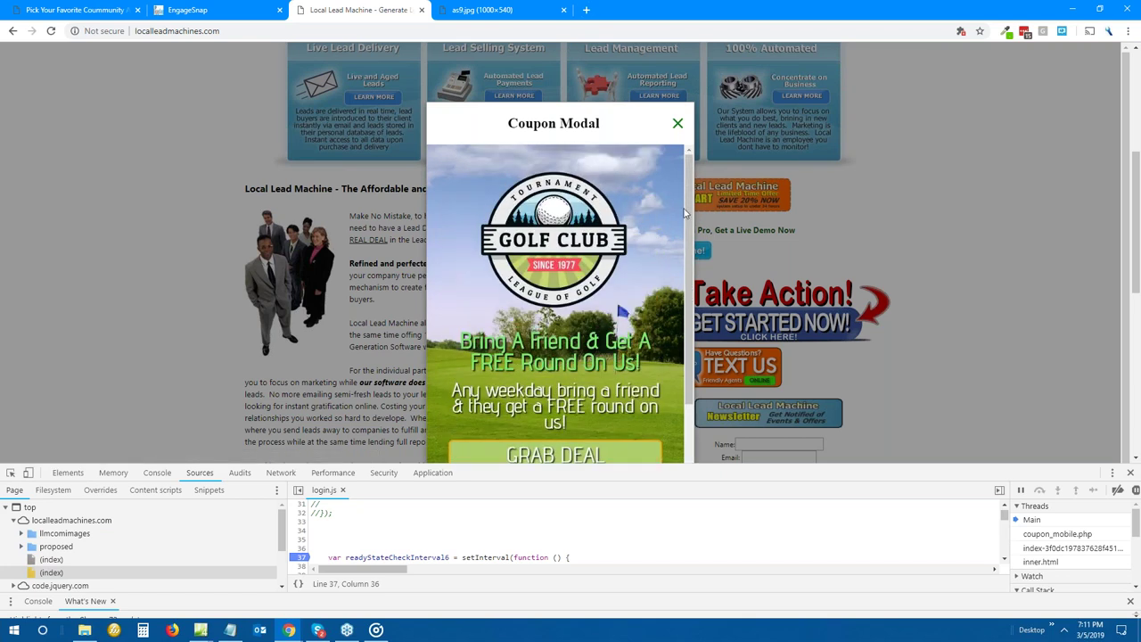
{"action": "left_click_drag", "start_coordinate": [685, 212], "coordinate": [684, 154]}
{"action": "left_click", "coordinate": [677, 123]}
{"action": "scroll", "coordinate": [565, 173], "scroll_direction": "up", "scroll_amount": 2}
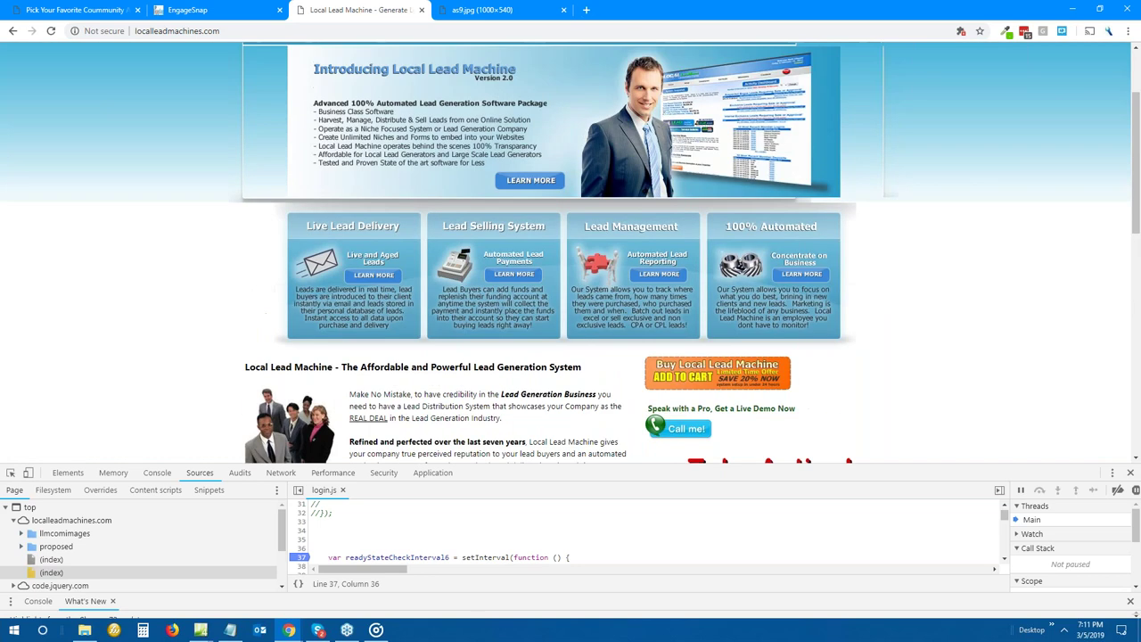
{"action": "scroll", "coordinate": [571, 250], "scroll_direction": "down", "scroll_amount": 5}
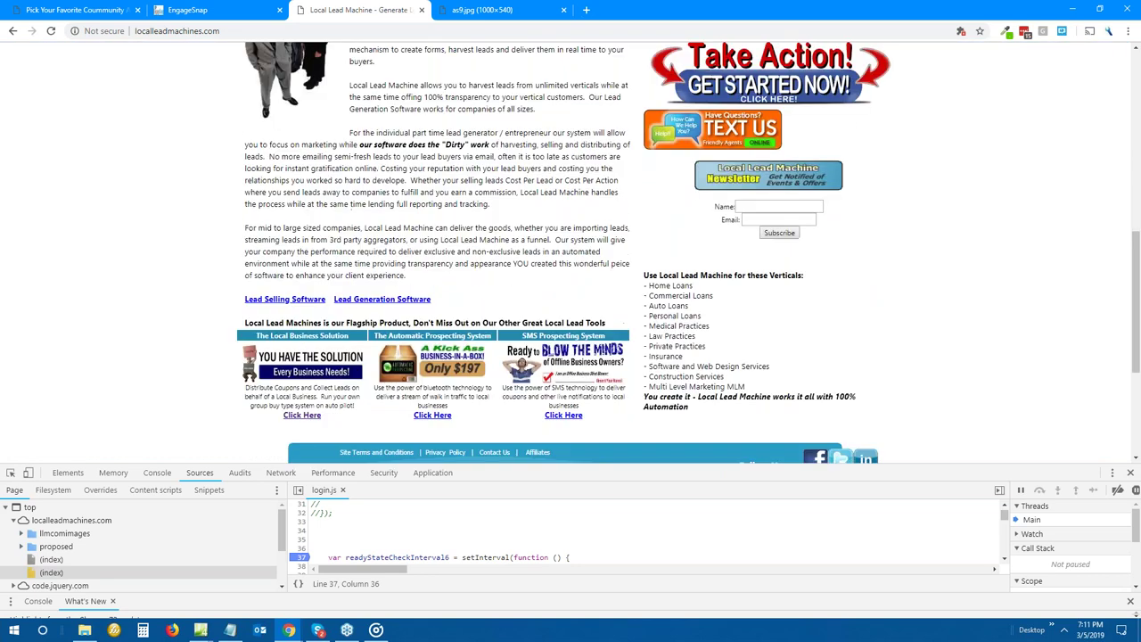
{"action": "scroll", "coordinate": [570, 249], "scroll_direction": "up", "scroll_amount": 2}
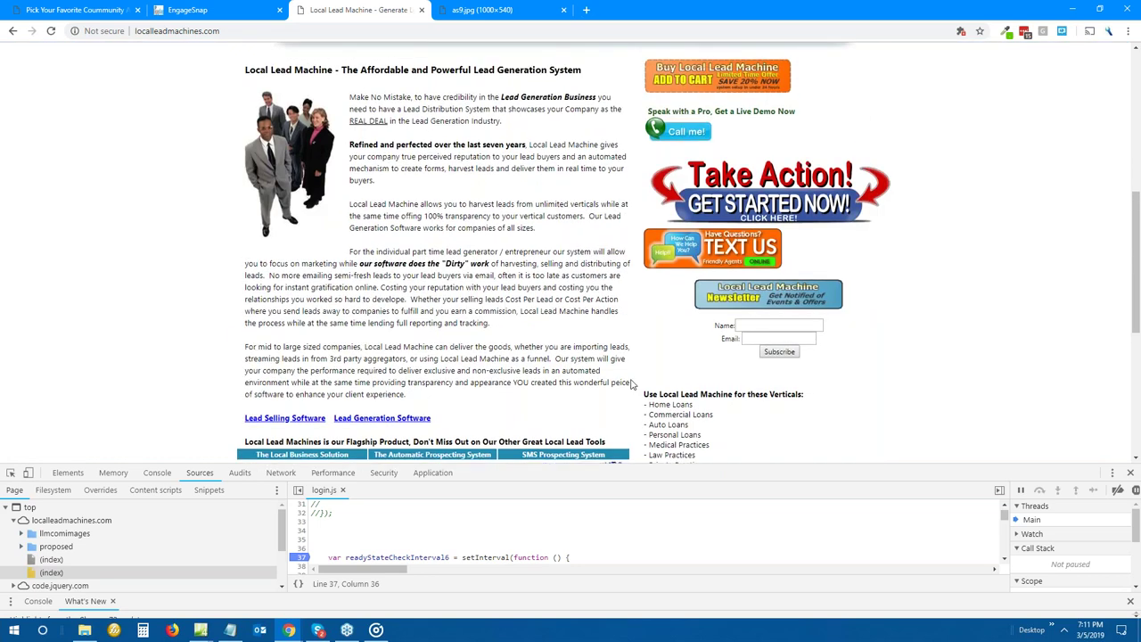
Switch to Expression Web, undo all widget code edits in index.html, cancel the code.jquery.com login and save the file.
{"action": "mouse_move", "coordinate": [201, 629]}
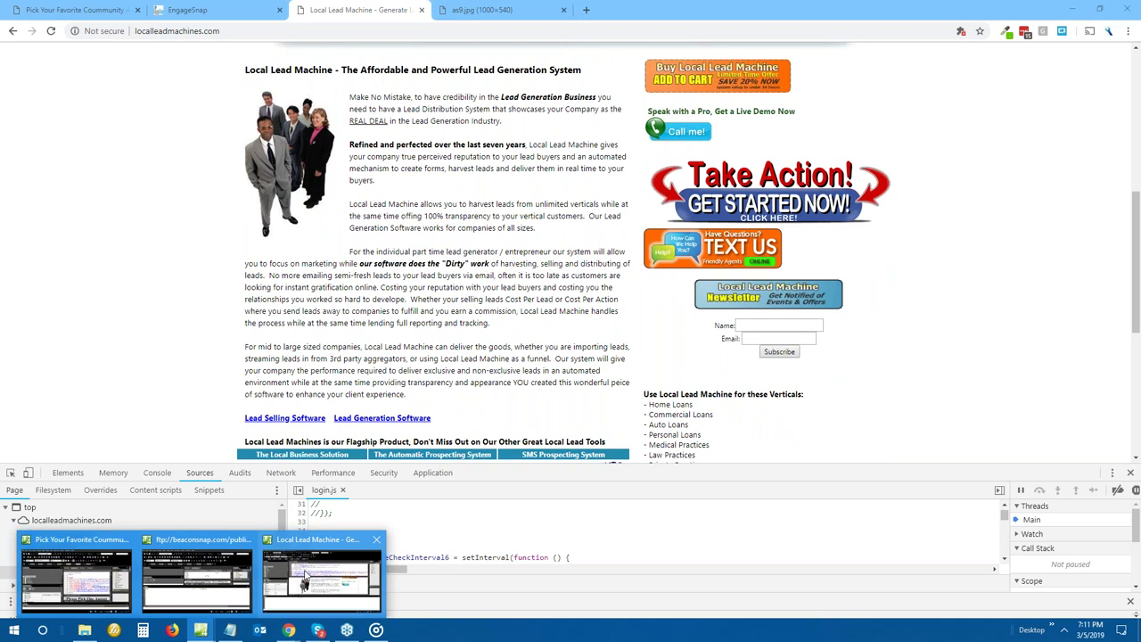
{"action": "left_click", "coordinate": [303, 576]}
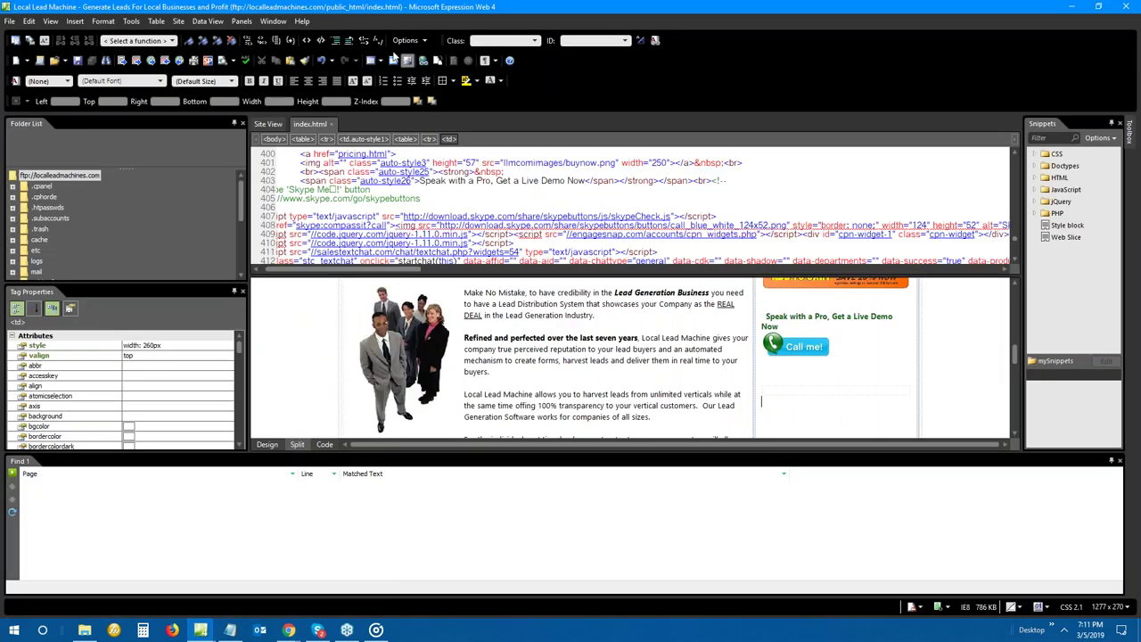
{"action": "left_click", "coordinate": [334, 63]}
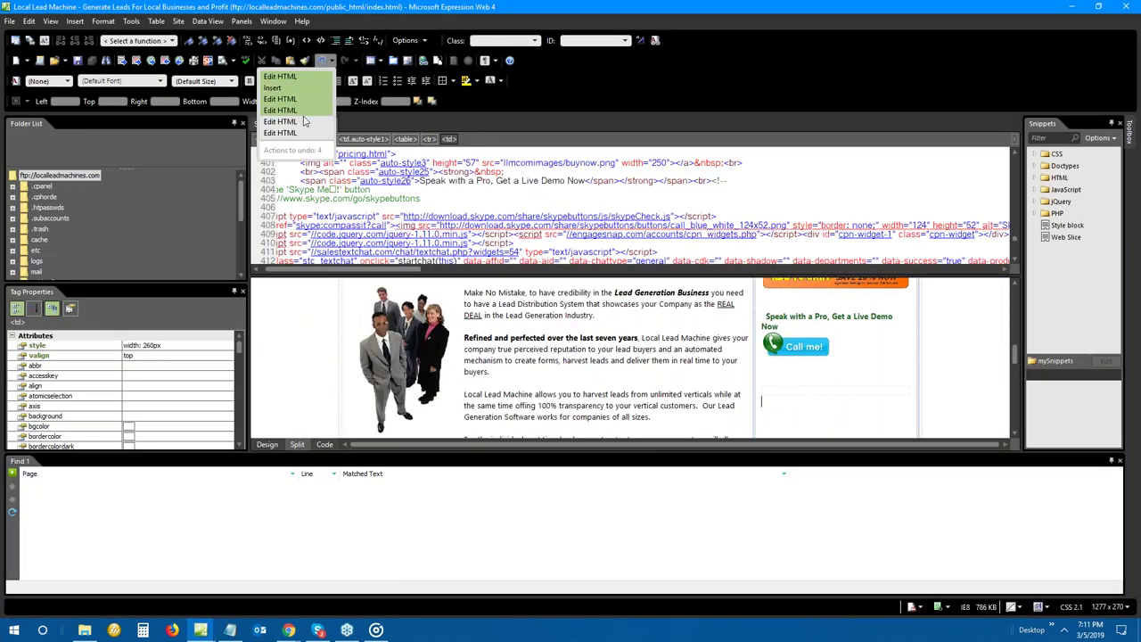
{"action": "left_click", "coordinate": [294, 134]}
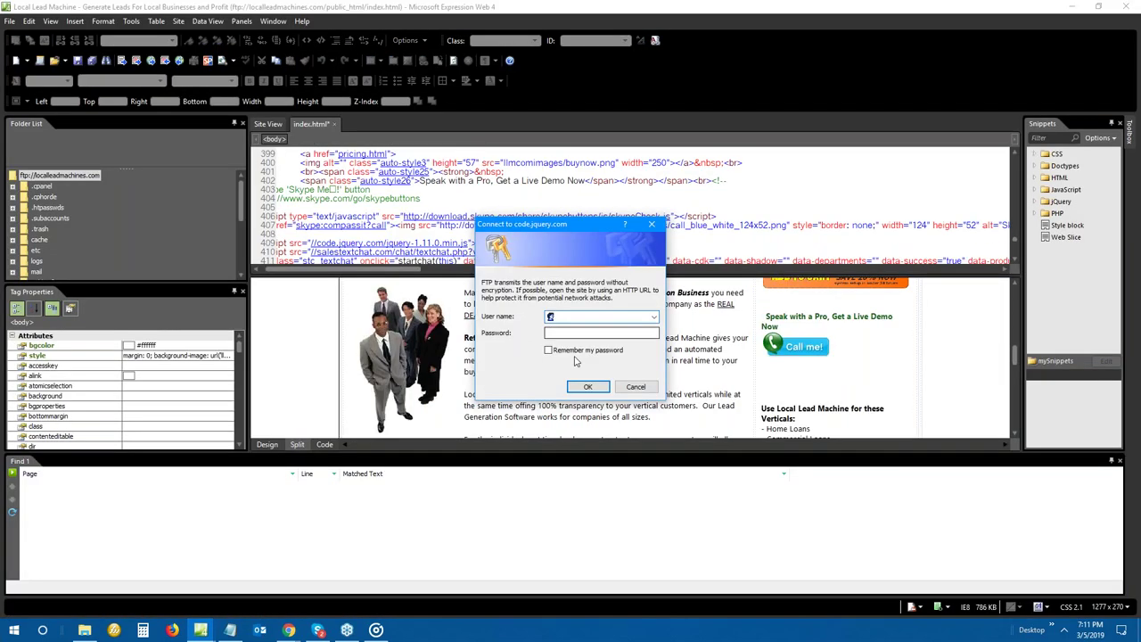
{"action": "left_click", "coordinate": [629, 384]}
{"action": "left_click", "coordinate": [627, 383]}
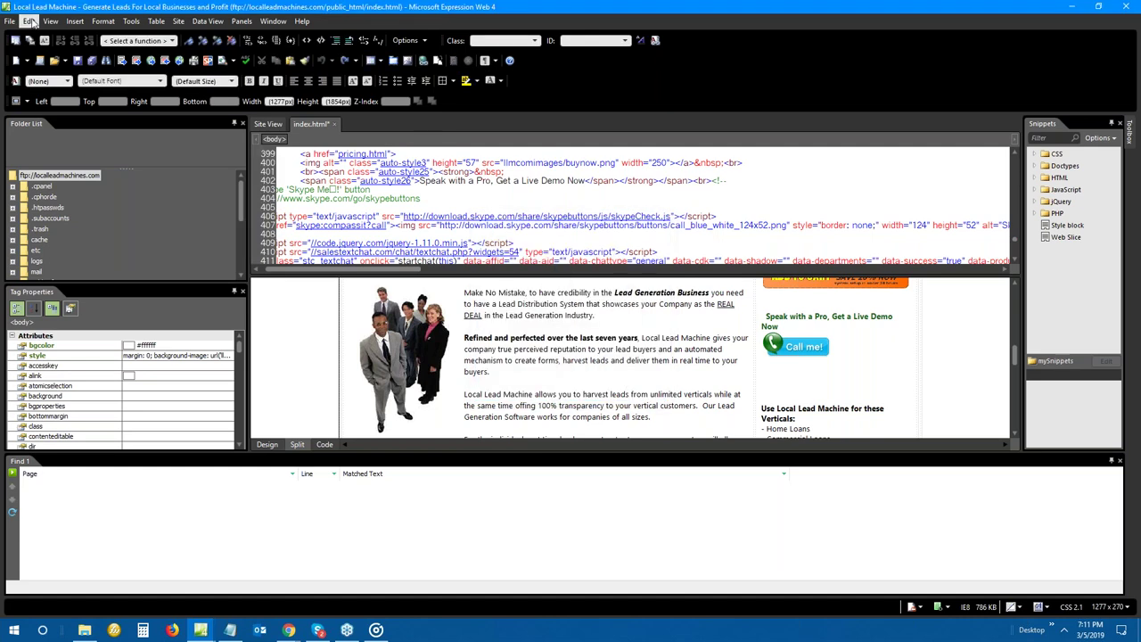
{"action": "left_click", "coordinate": [9, 20]}
{"action": "left_click", "coordinate": [45, 98]}
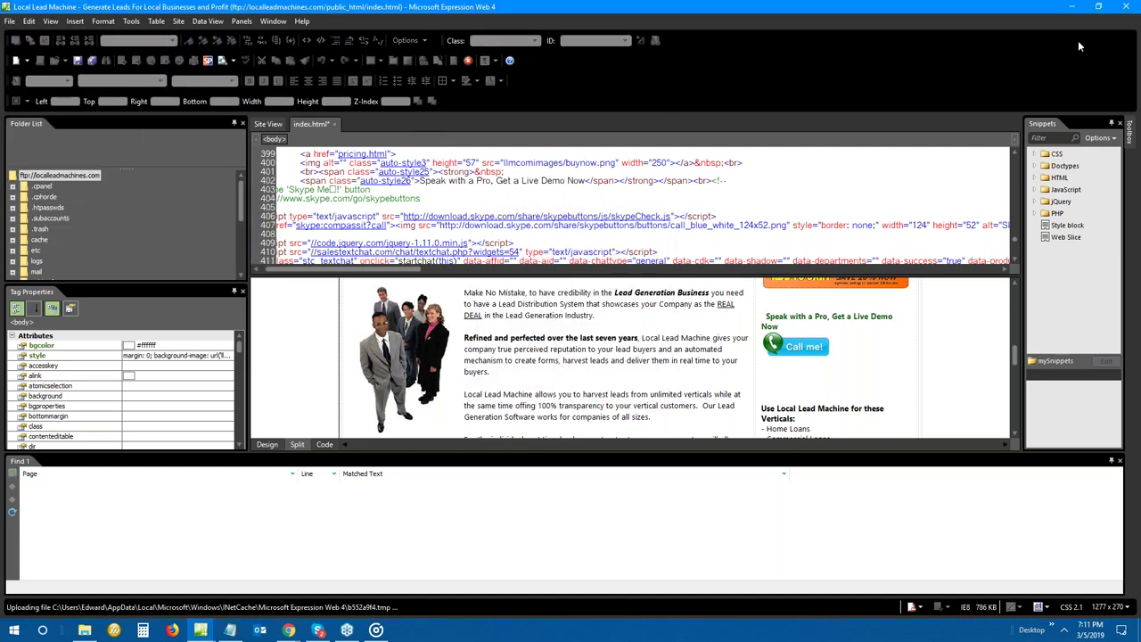
Return to the Local Lead Machine site in Chrome, reload the page and resume the script paused in the debugger.
{"action": "left_click", "coordinate": [1071, 6]}
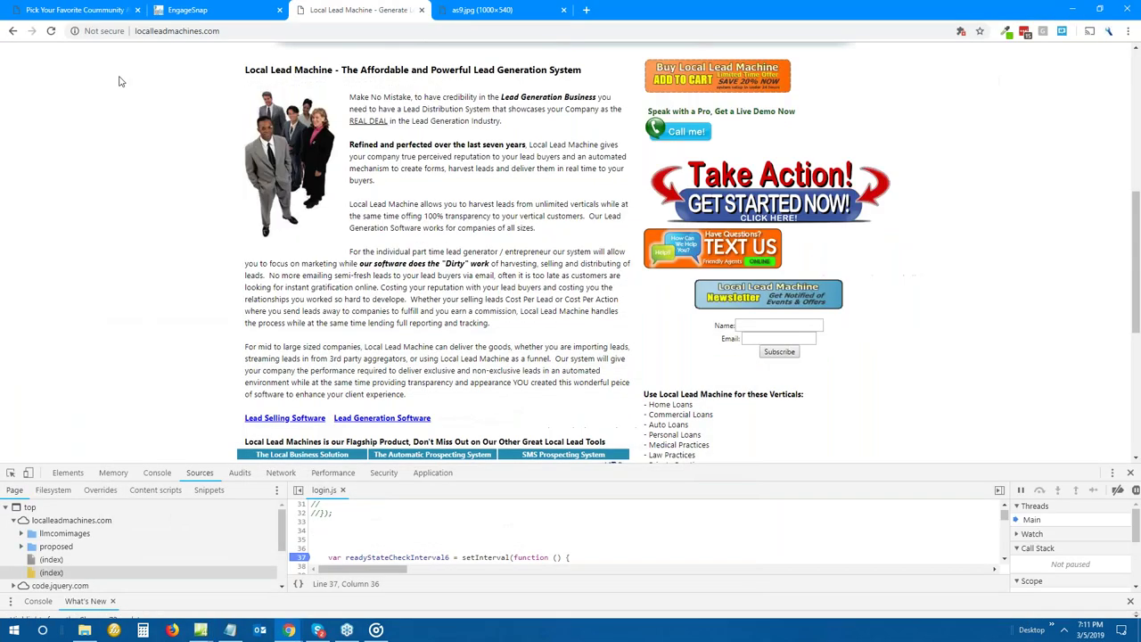
{"action": "left_click", "coordinate": [51, 30]}
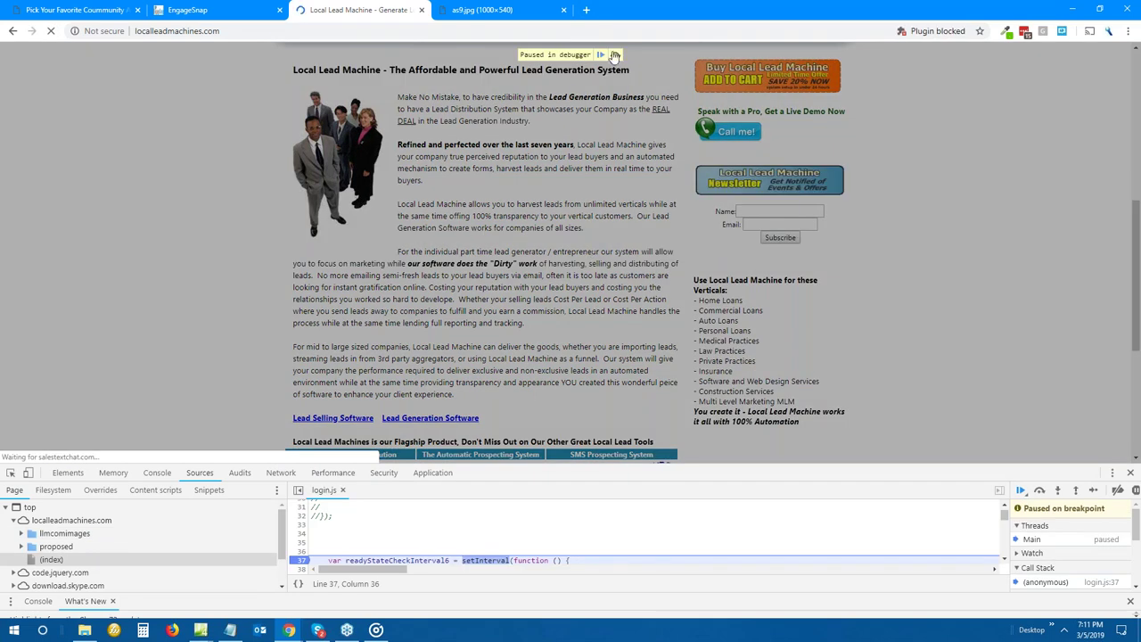
{"action": "left_click", "coordinate": [600, 54]}
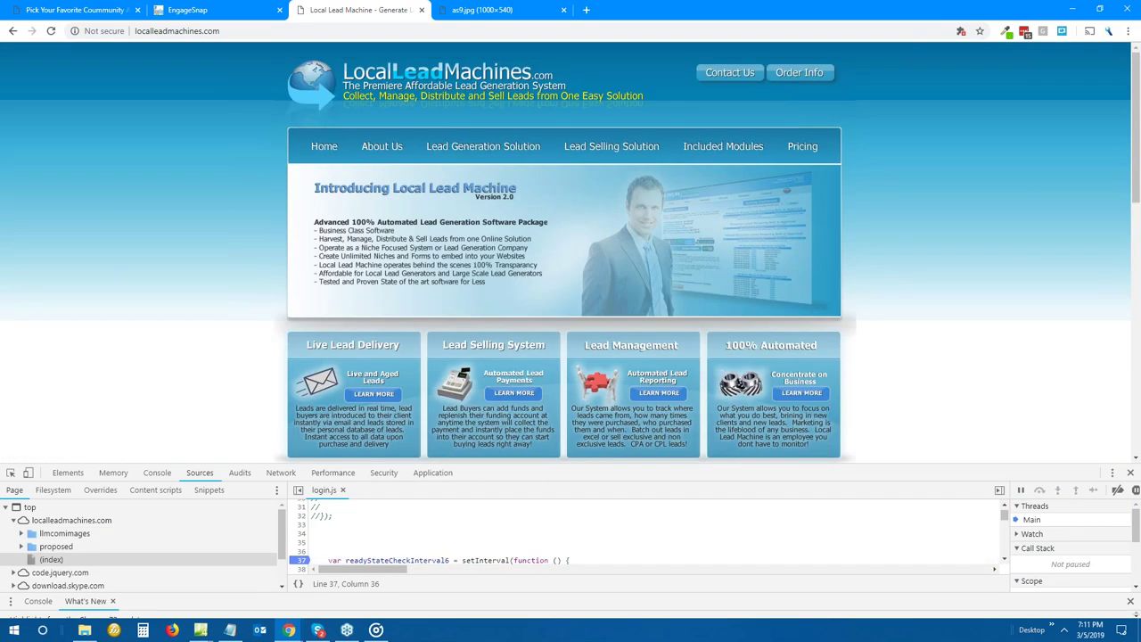
Review the settings of Coupon widget 1 in EngageSnap and open the list for managing coupons.
{"action": "left_click", "coordinate": [217, 10]}
{"action": "scroll", "coordinate": [486, 219], "scroll_direction": "up", "scroll_amount": 2}
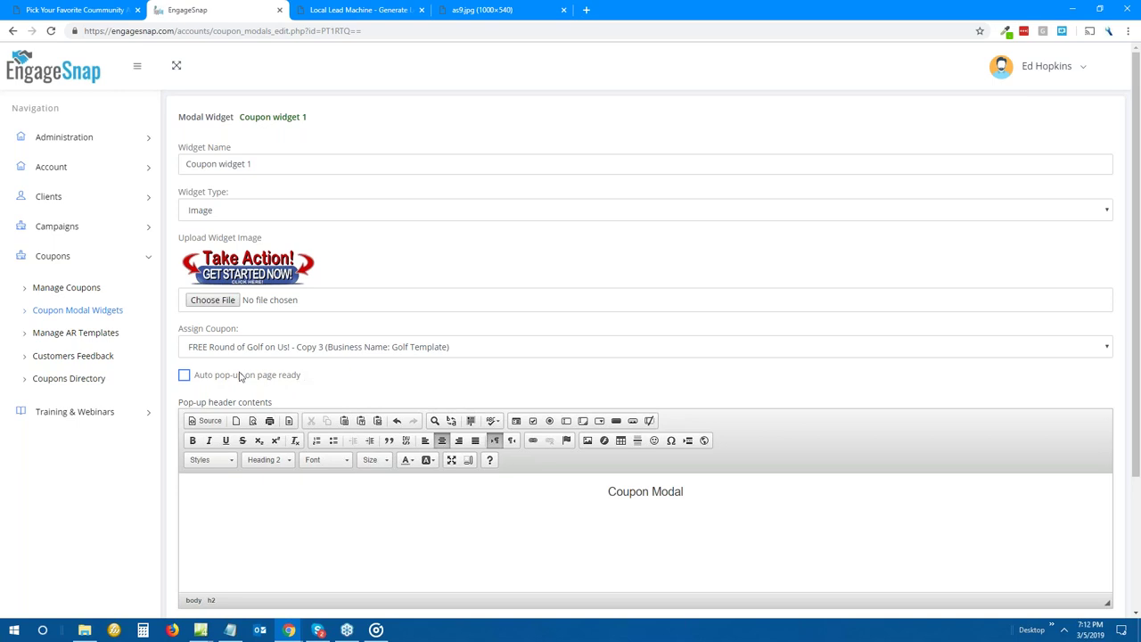
{"action": "scroll", "coordinate": [240, 377], "scroll_direction": "down", "scroll_amount": 2}
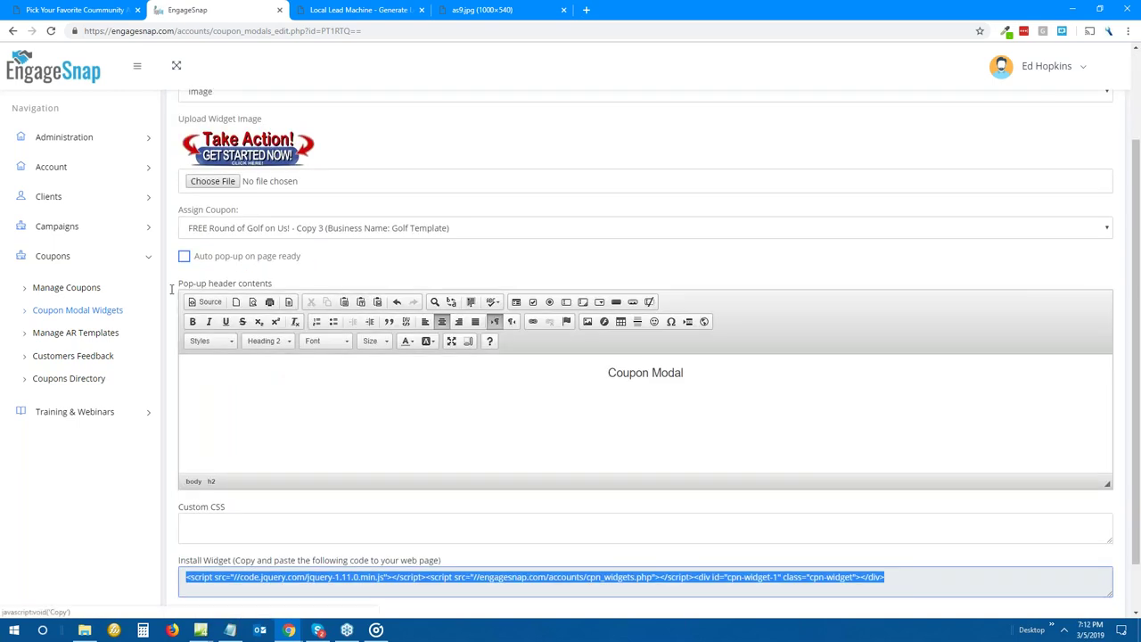
{"action": "left_click", "coordinate": [80, 293]}
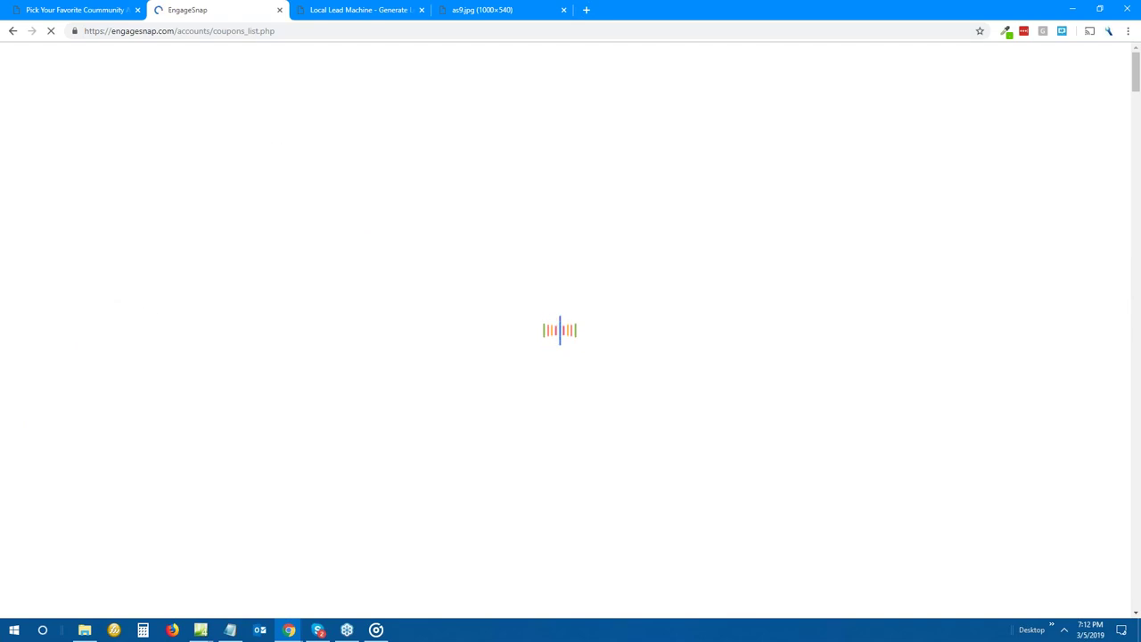
Open the community app voting page and look through AppSet 1 to AppSet 10 and their vote counts.
{"action": "left_click", "coordinate": [88, 15]}
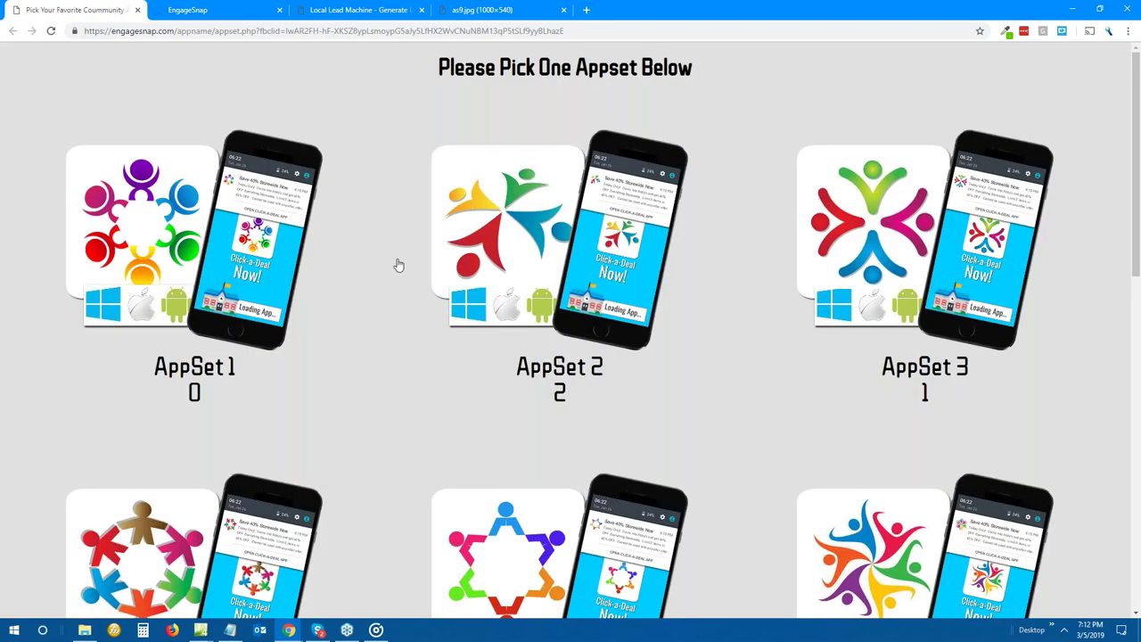
{"action": "scroll", "coordinate": [398, 265], "scroll_direction": "down", "scroll_amount": 5}
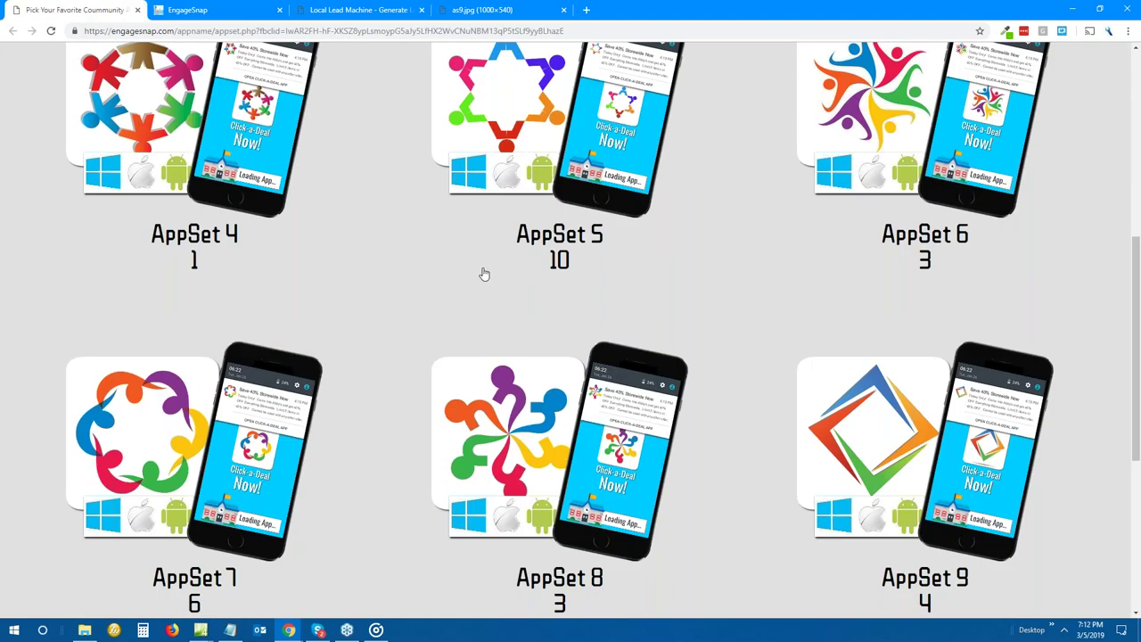
{"action": "scroll", "coordinate": [484, 273], "scroll_direction": "up", "scroll_amount": 1}
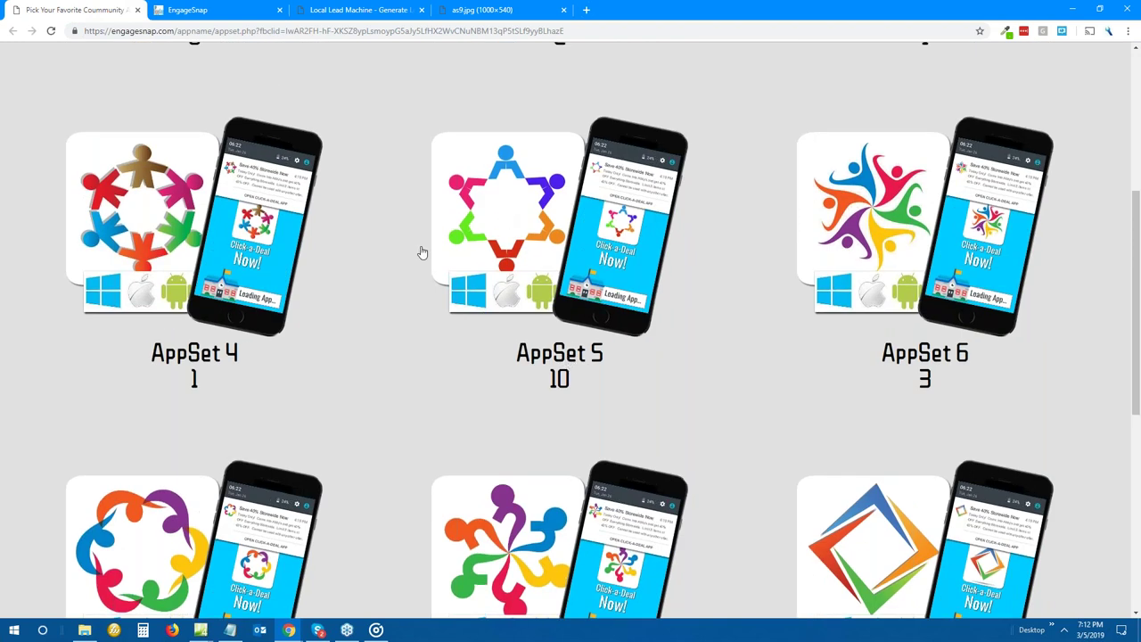
{"action": "scroll", "coordinate": [377, 277], "scroll_direction": "down", "scroll_amount": 5}
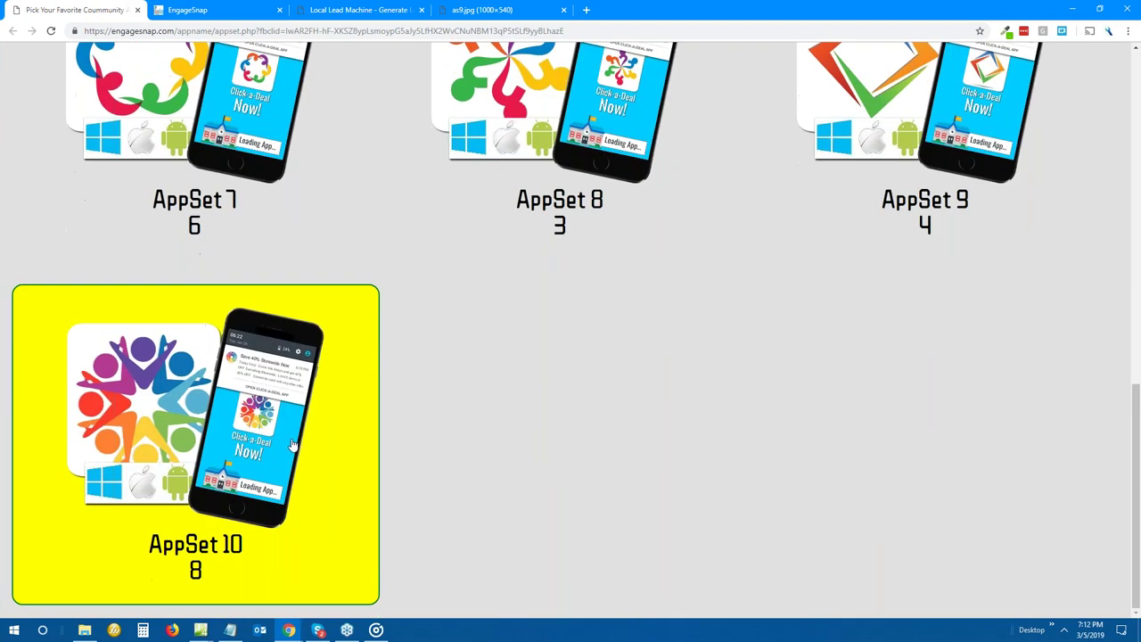
{"action": "scroll", "coordinate": [395, 413], "scroll_direction": "up", "scroll_amount": 5}
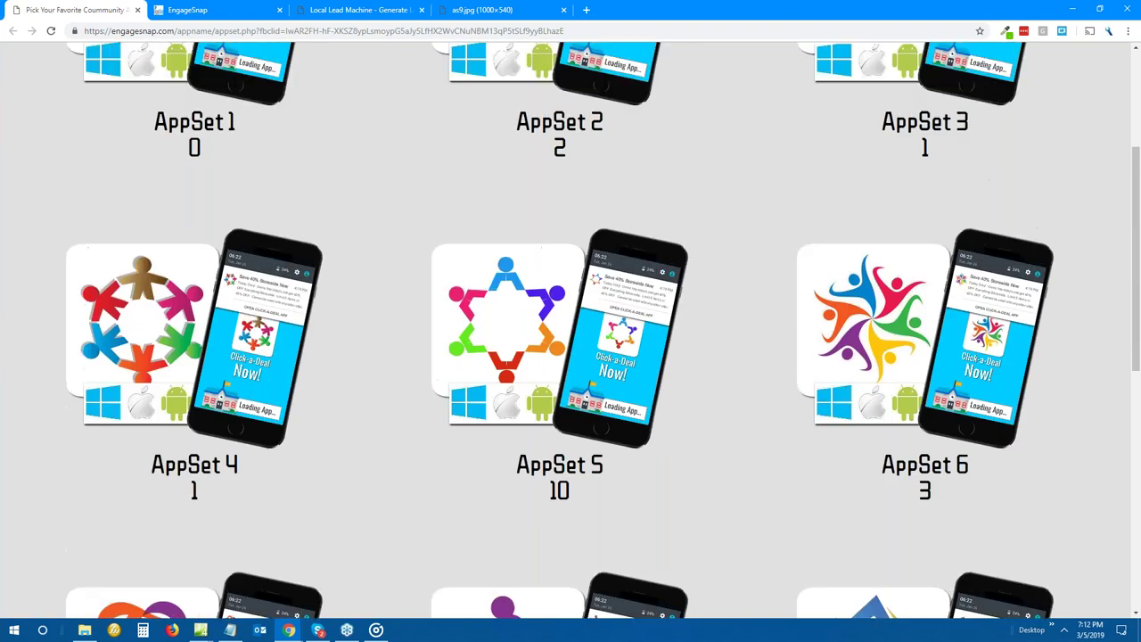
{"action": "scroll", "coordinate": [390, 407], "scroll_direction": "up", "scroll_amount": 3}
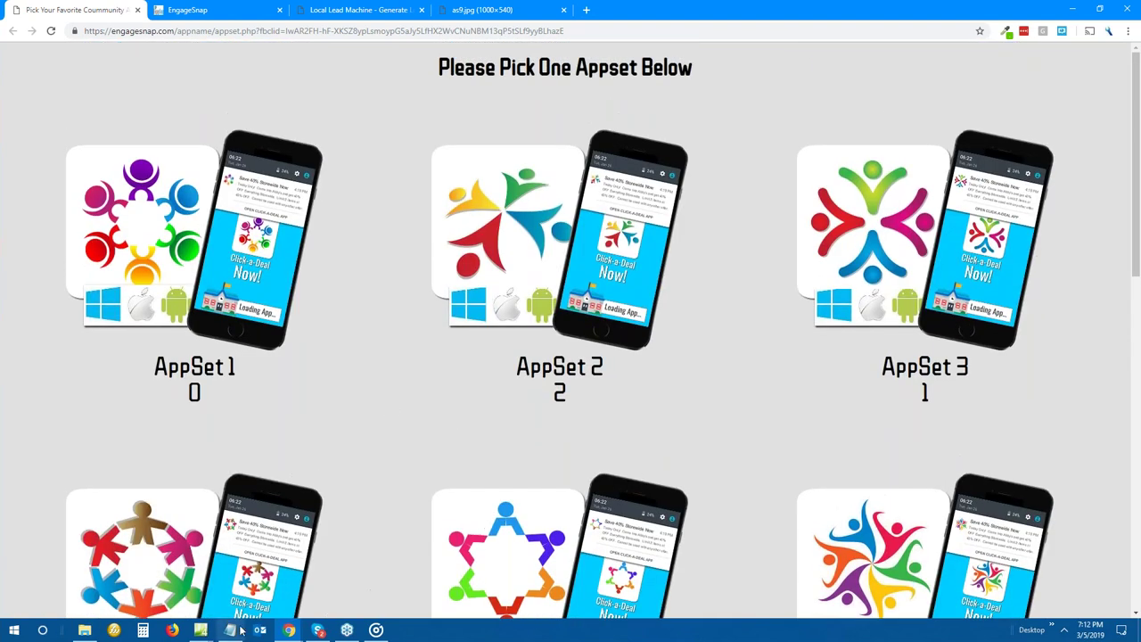
{"action": "left_click", "coordinate": [233, 630]}
{"action": "right_click", "coordinate": [207, 475]}
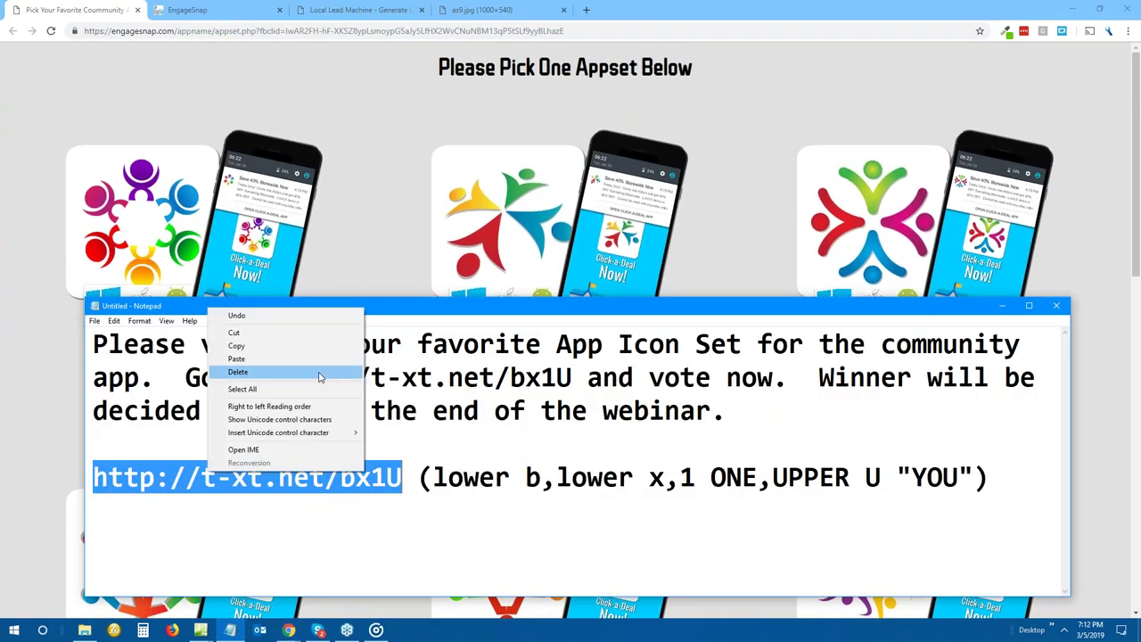
{"action": "left_click", "coordinate": [315, 346]}
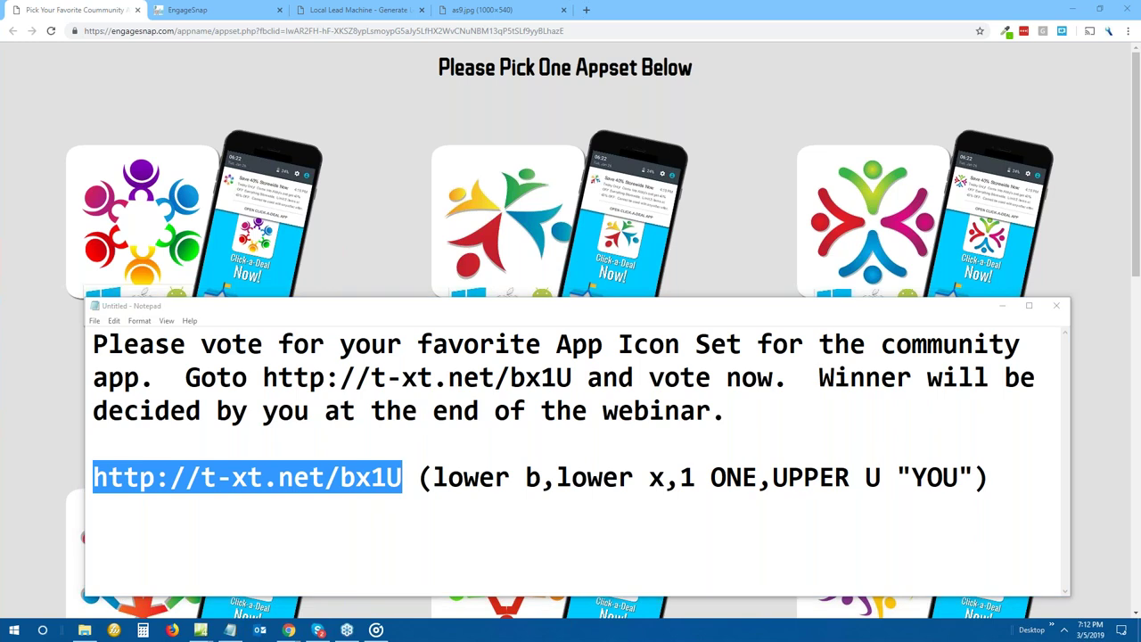
{"action": "left_click", "coordinate": [1002, 306]}
{"action": "scroll", "coordinate": [750, 238], "scroll_direction": "down", "scroll_amount": 9}
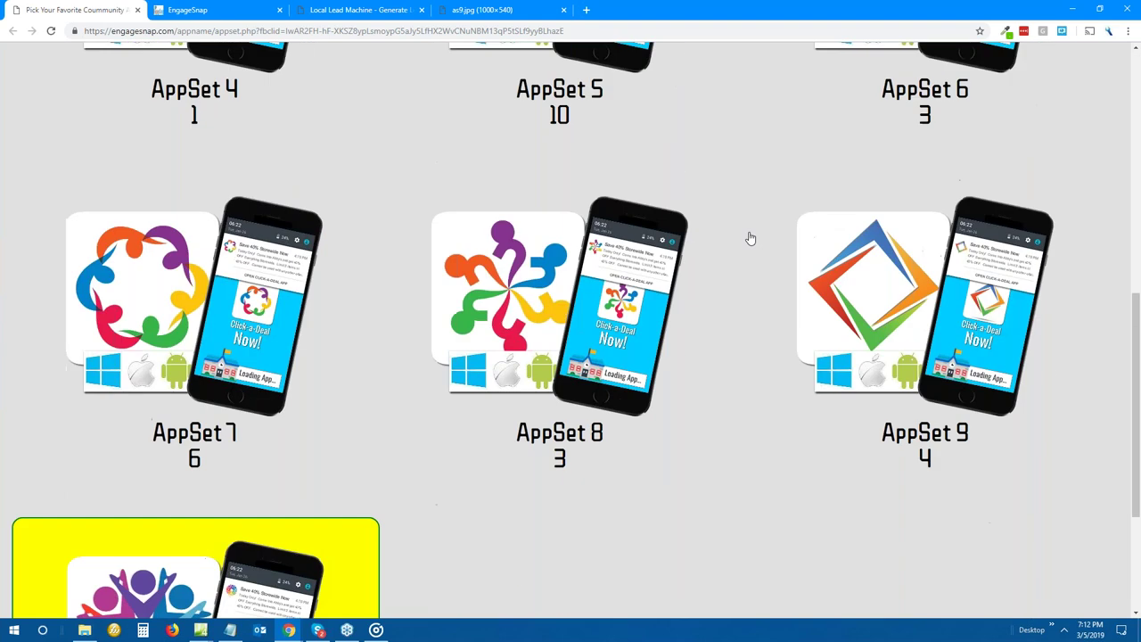
{"action": "scroll", "coordinate": [750, 238], "scroll_direction": "up", "scroll_amount": 3}
{"action": "scroll", "coordinate": [750, 238], "scroll_direction": "up", "scroll_amount": 6}
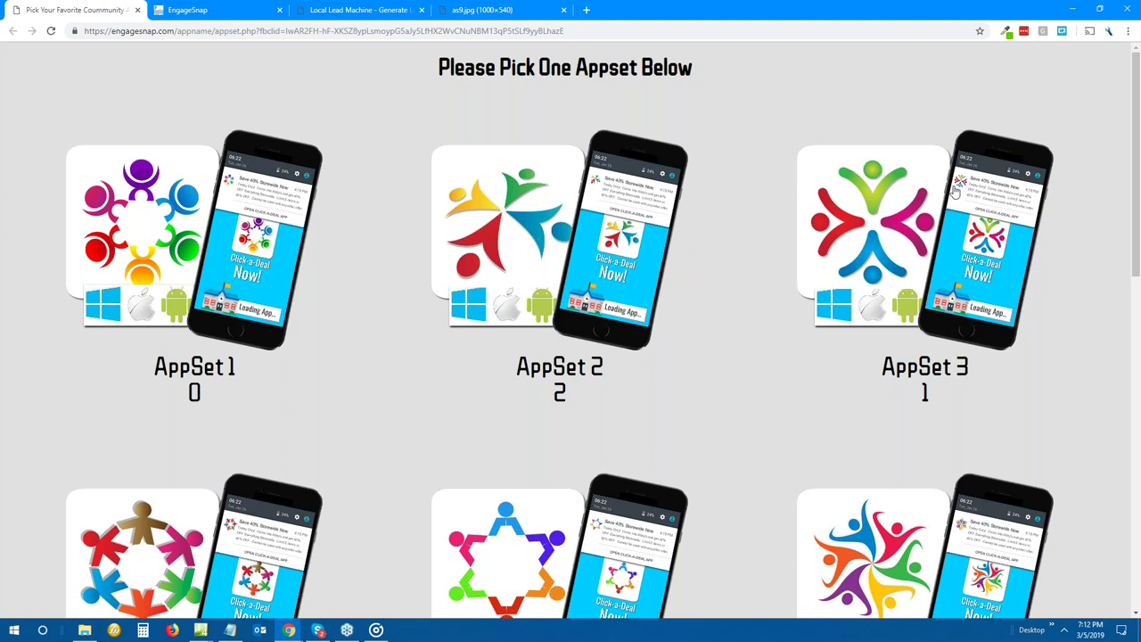
Return to the EngageSnap coupon list, open the "Zinger Festival Deal 20% Off" coupon for editing and show its notification settings.
{"action": "left_click", "coordinate": [248, 12]}
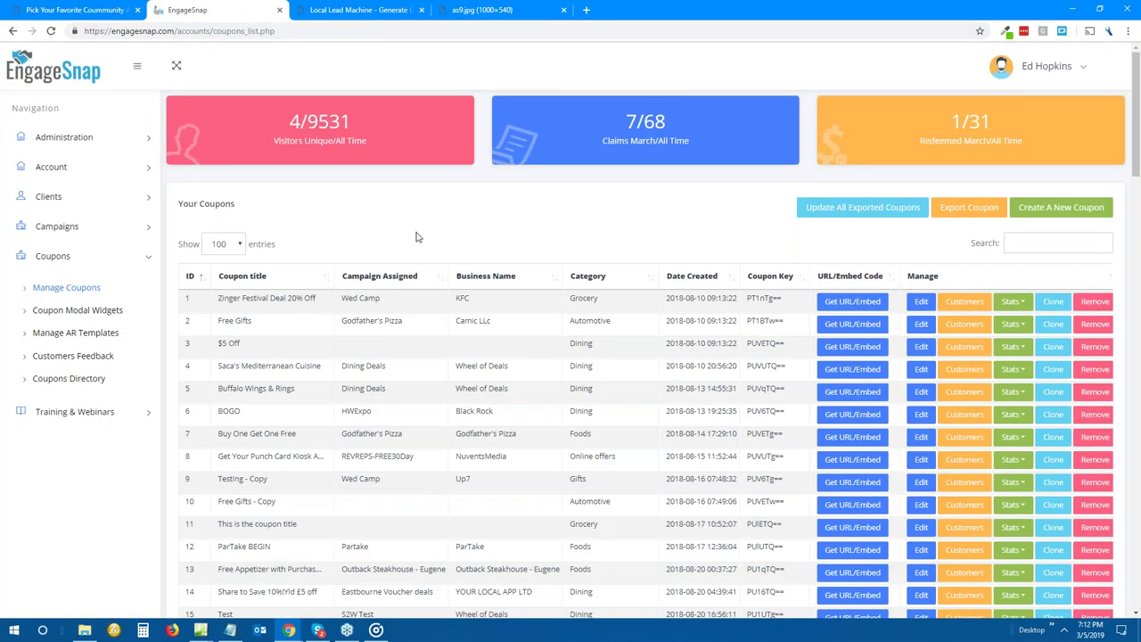
{"action": "scroll", "coordinate": [416, 236], "scroll_direction": "down", "scroll_amount": 2}
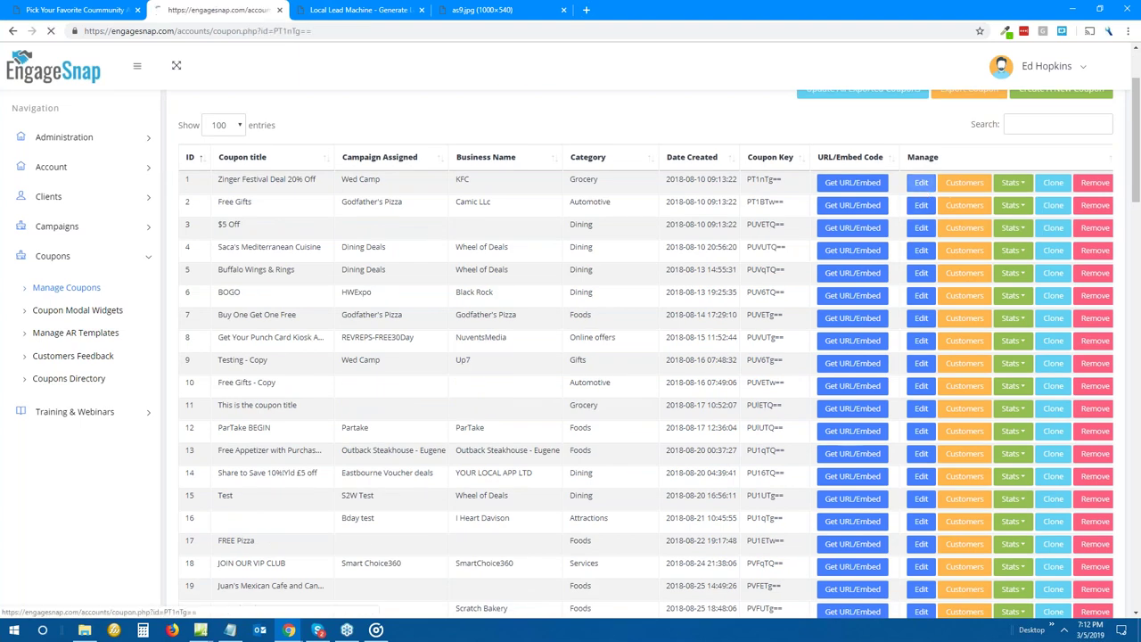
{"action": "left_click", "coordinate": [919, 183]}
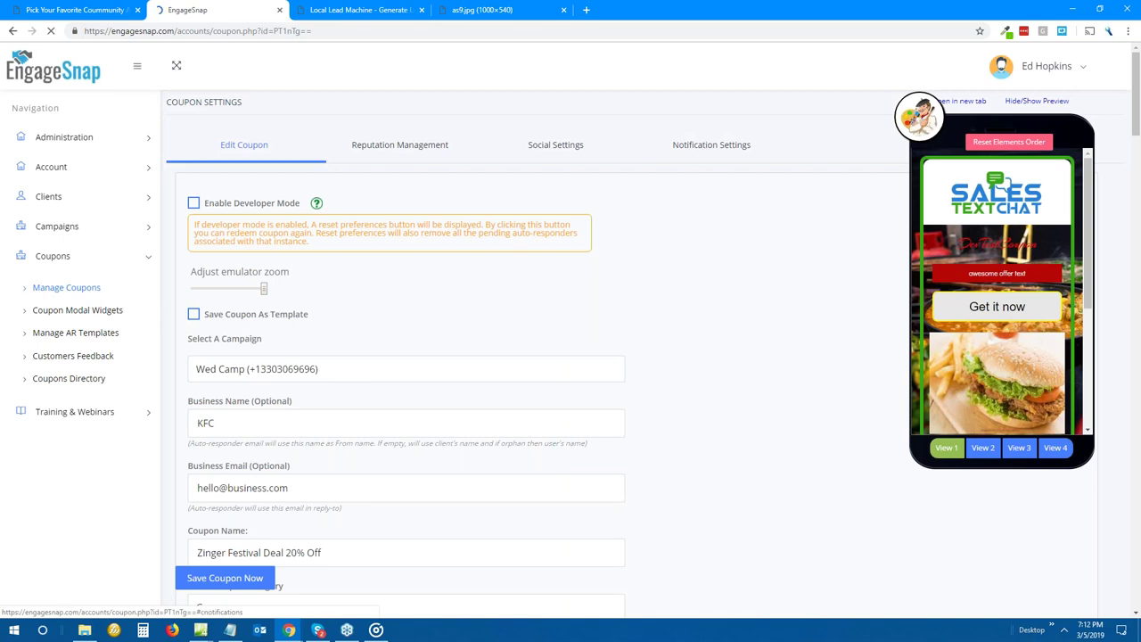
{"action": "left_click", "coordinate": [702, 150]}
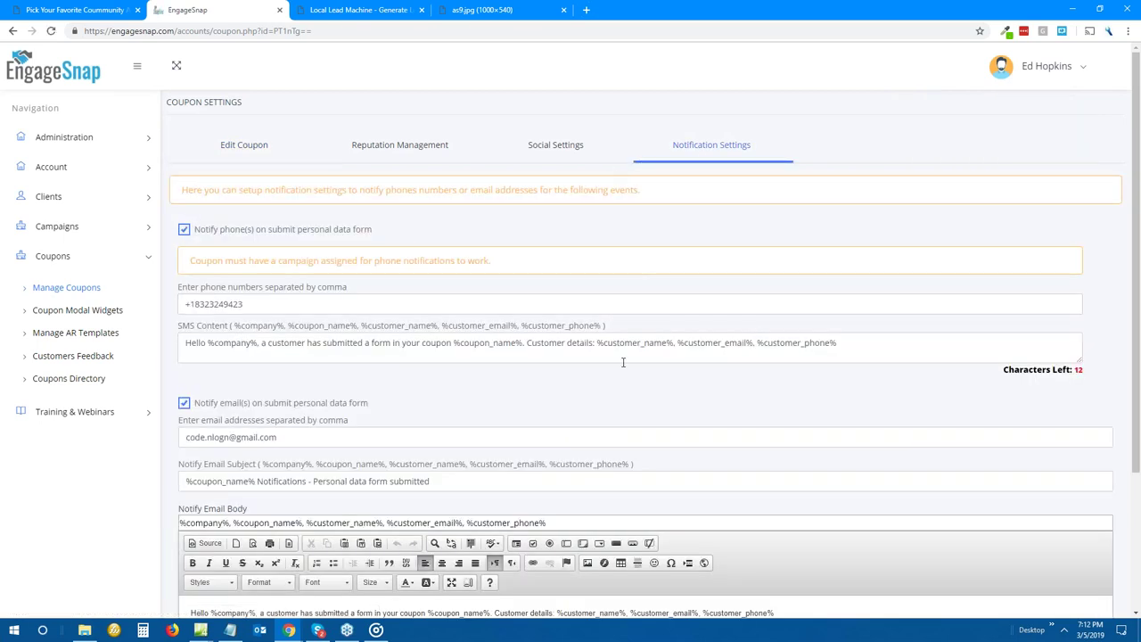
Look through the coupon's notification settings, glance at the Local Lead Machine site and return to the EngageSnap coupon.
{"action": "scroll", "coordinate": [623, 362], "scroll_direction": "down", "scroll_amount": 3}
{"action": "scroll", "coordinate": [622, 362], "scroll_direction": "up", "scroll_amount": 3}
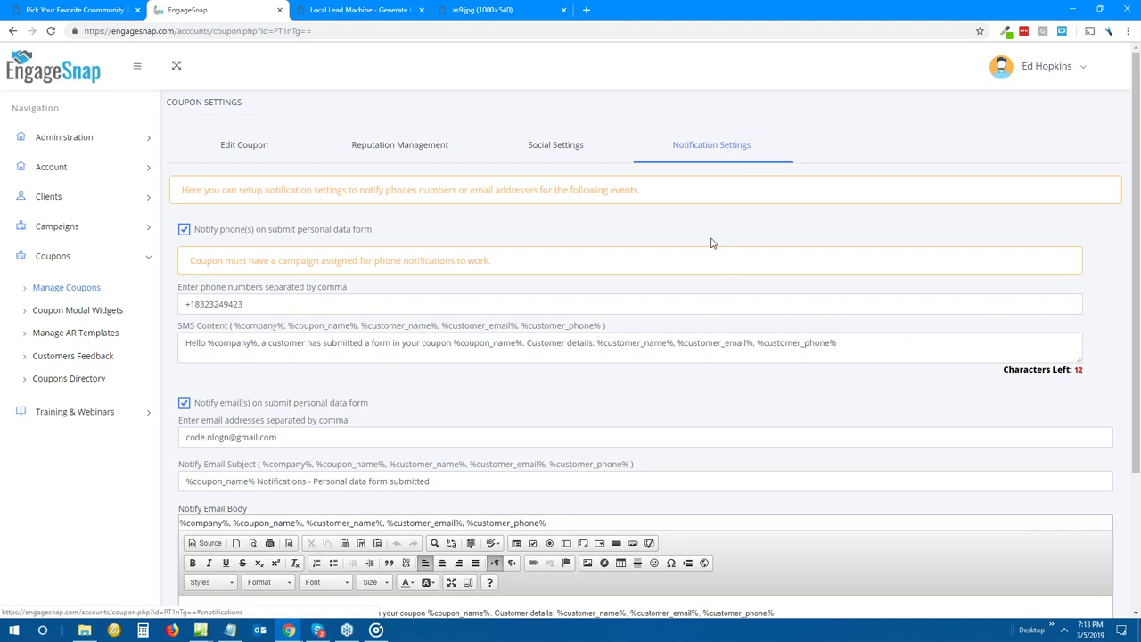
{"action": "scroll", "coordinate": [674, 324], "scroll_direction": "down", "scroll_amount": 1}
{"action": "scroll", "coordinate": [675, 324], "scroll_direction": "down", "scroll_amount": 3}
{"action": "scroll", "coordinate": [675, 324], "scroll_direction": "up", "scroll_amount": 3}
{"action": "left_click", "coordinate": [356, 10]}
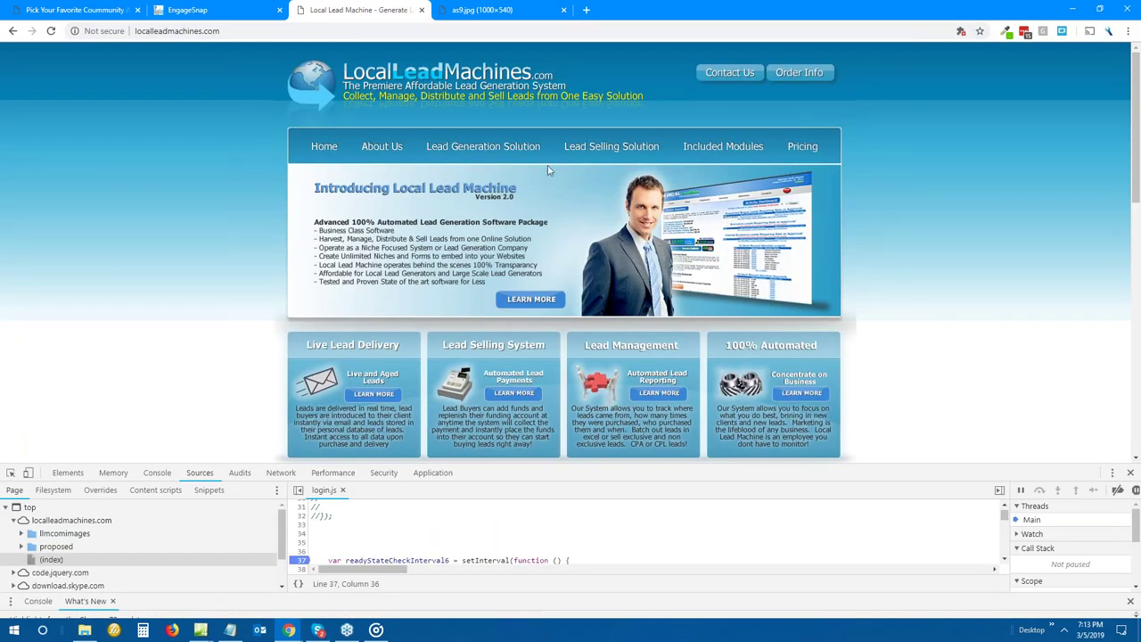
{"action": "left_click", "coordinate": [247, 14]}
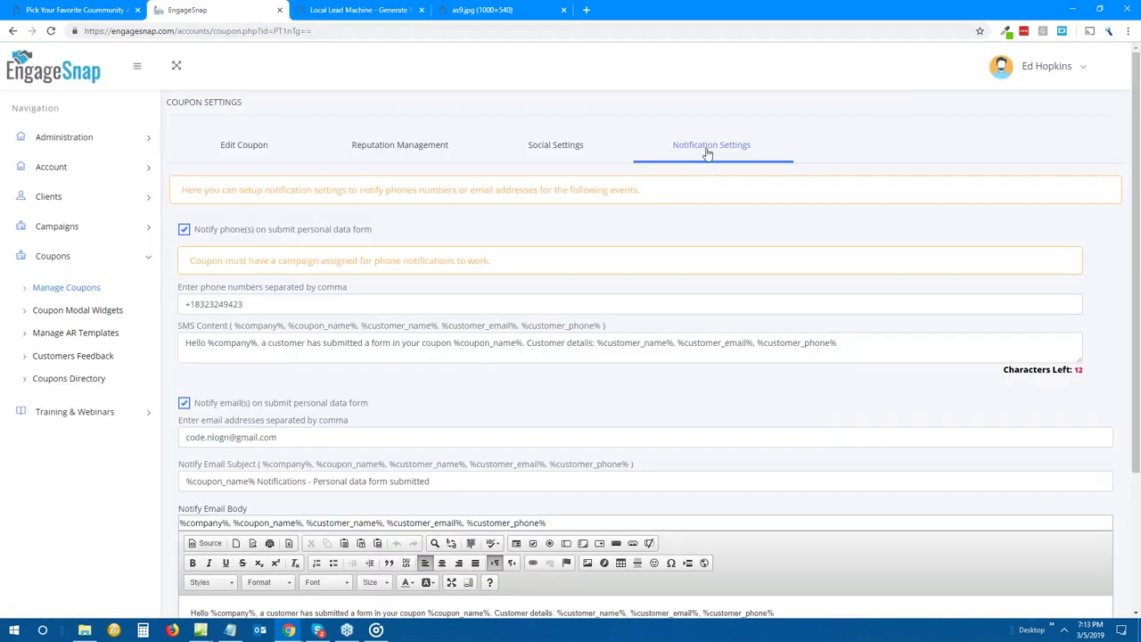
Go to the coupon's edit settings, show the available claim methods and select "Enter personal data".
{"action": "left_click", "coordinate": [240, 153]}
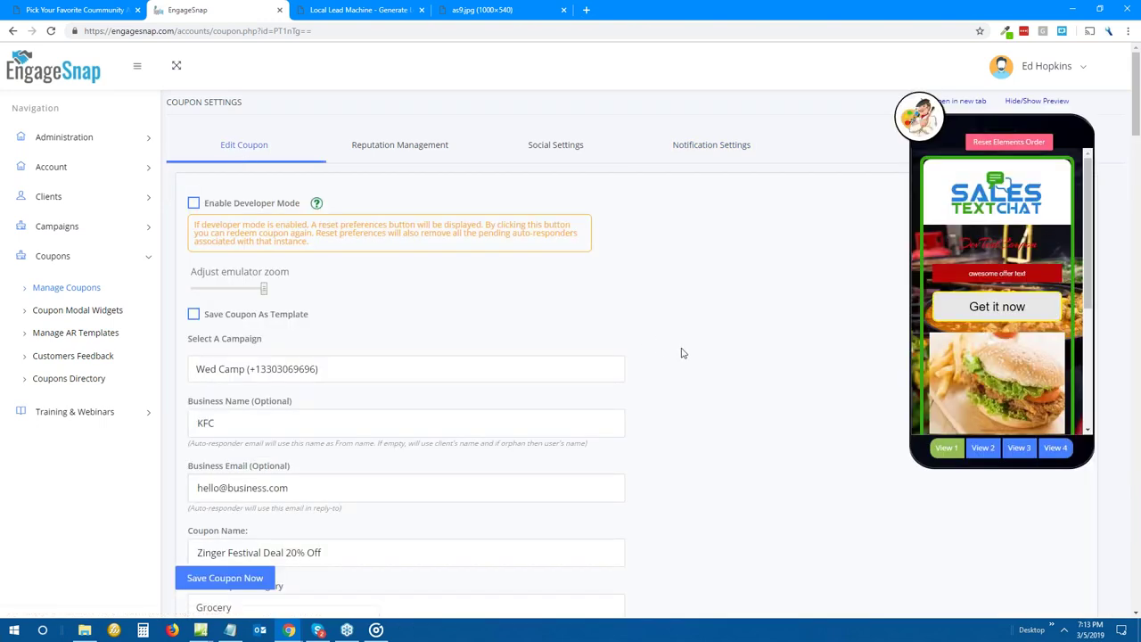
{"action": "scroll", "coordinate": [683, 351], "scroll_direction": "down", "scroll_amount": 3}
{"action": "scroll", "coordinate": [701, 354], "scroll_direction": "down", "scroll_amount": 4}
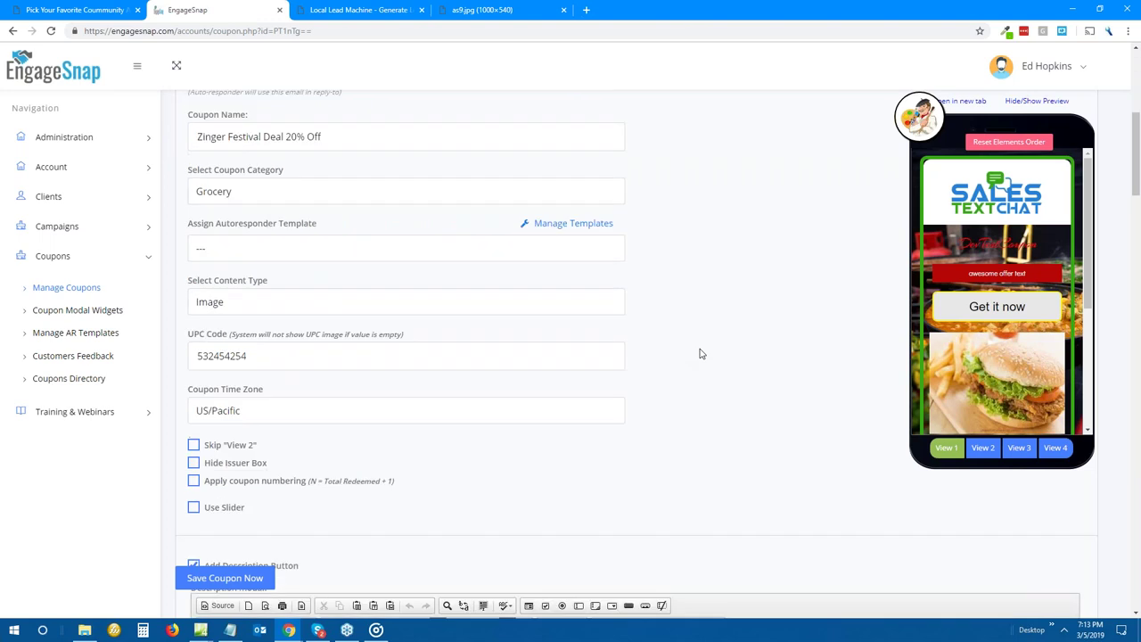
{"action": "scroll", "coordinate": [700, 354], "scroll_direction": "down", "scroll_amount": 10}
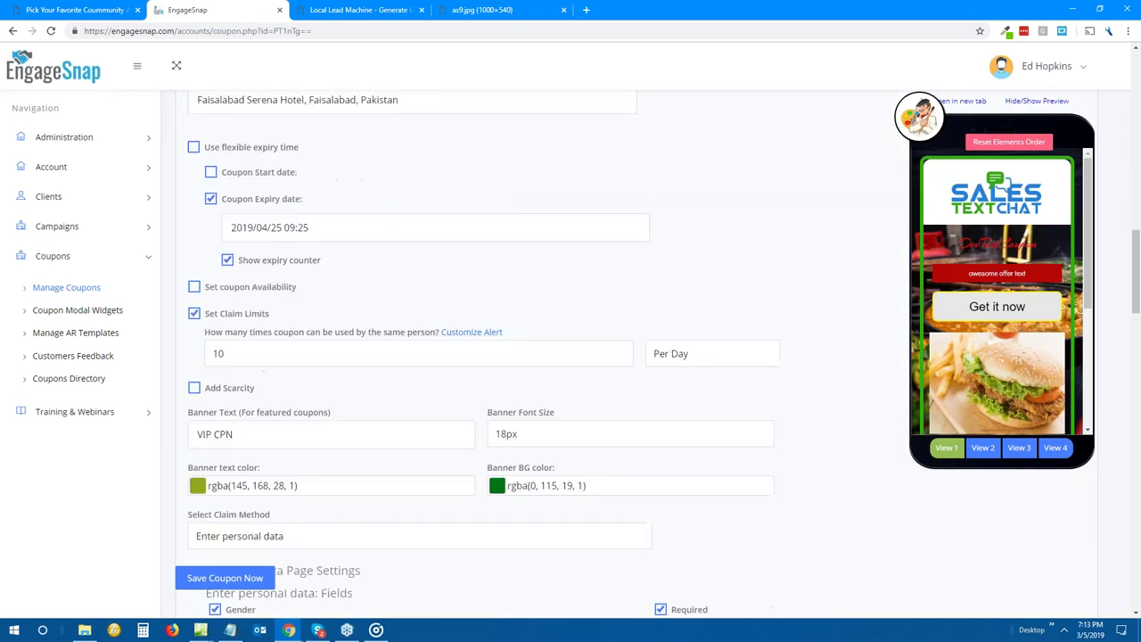
{"action": "scroll", "coordinate": [483, 384], "scroll_direction": "down", "scroll_amount": 1}
{"action": "left_click", "coordinate": [288, 344]}
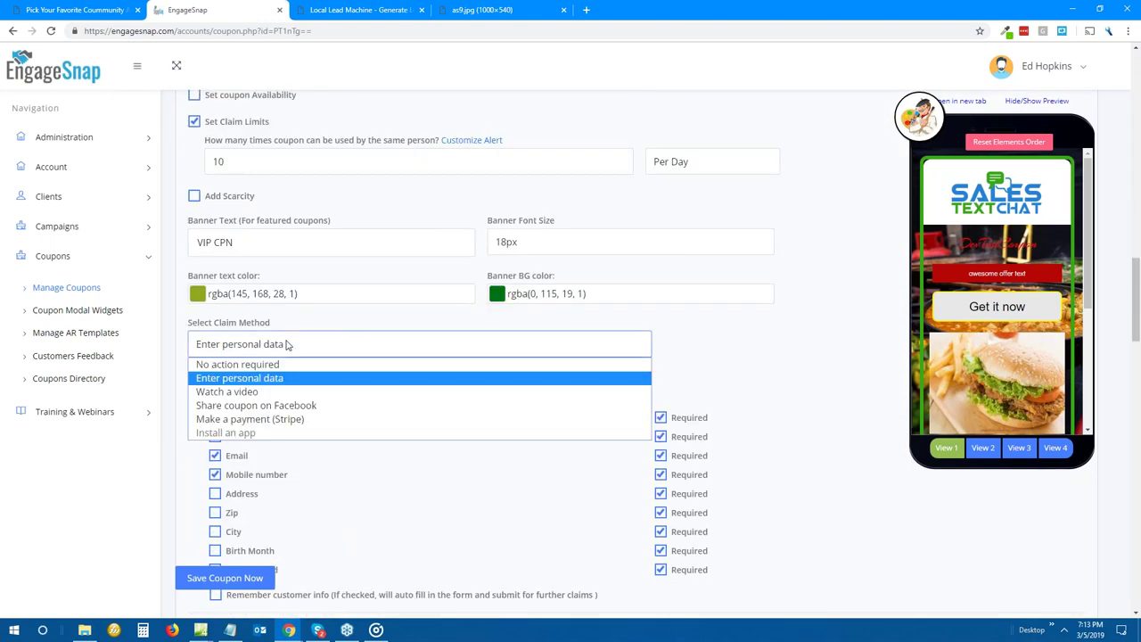
{"action": "left_click", "coordinate": [256, 379]}
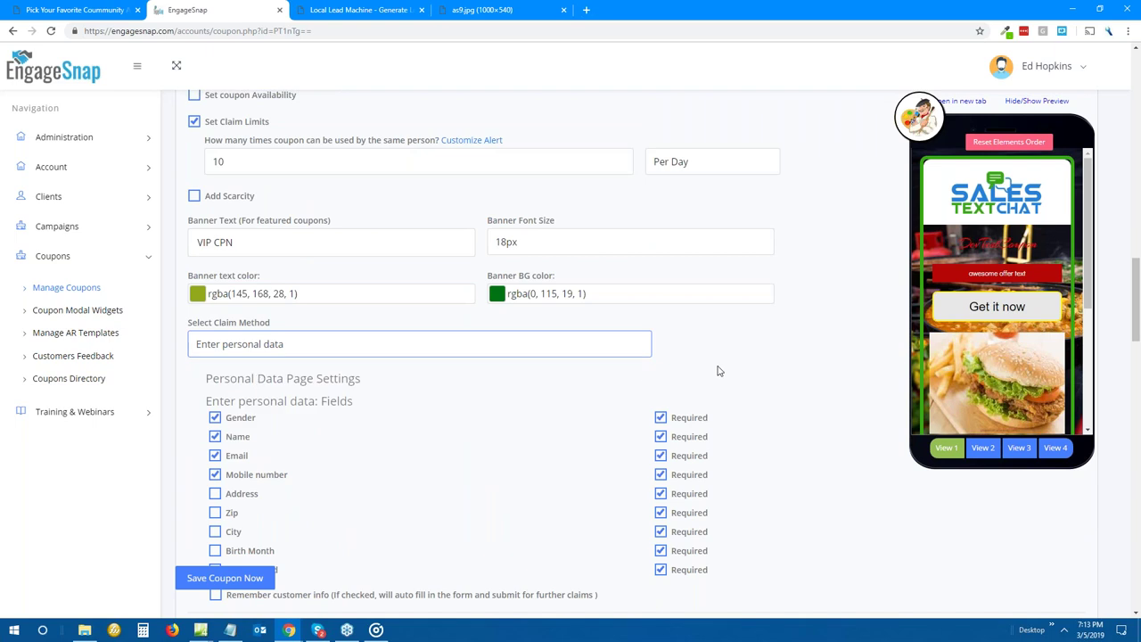
Glance at the Local Lead Machine site, return to the EngageSnap coupon and reopen its notification settings.
{"action": "scroll", "coordinate": [714, 370], "scroll_direction": "up", "scroll_amount": 10}
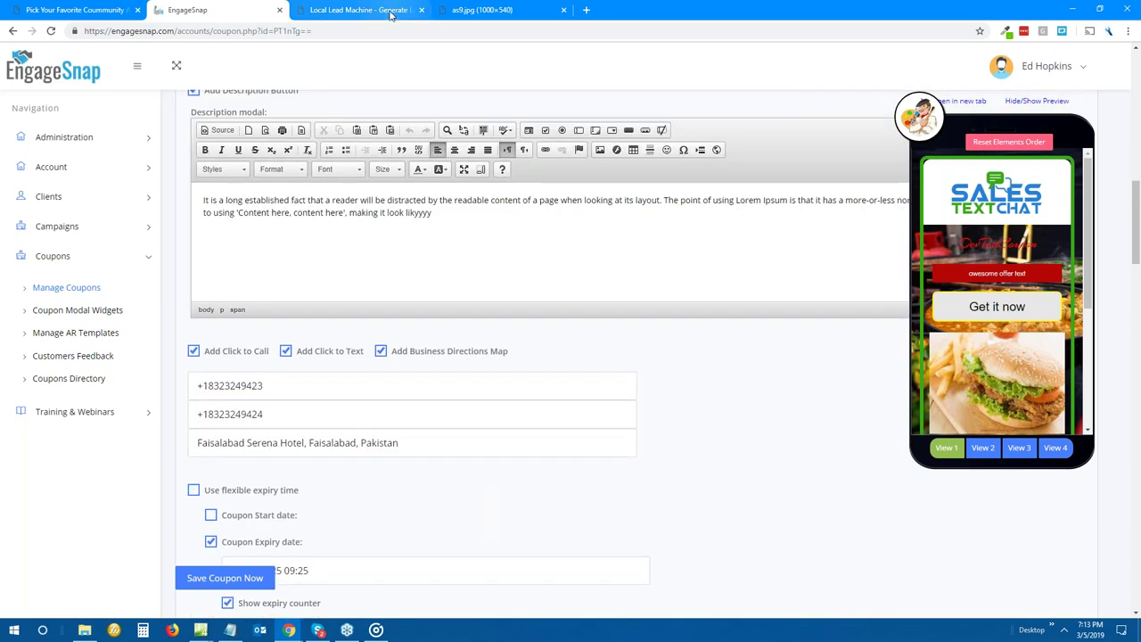
{"action": "left_click", "coordinate": [390, 10]}
{"action": "left_click", "coordinate": [453, 10]}
{"action": "left_click", "coordinate": [351, 10]}
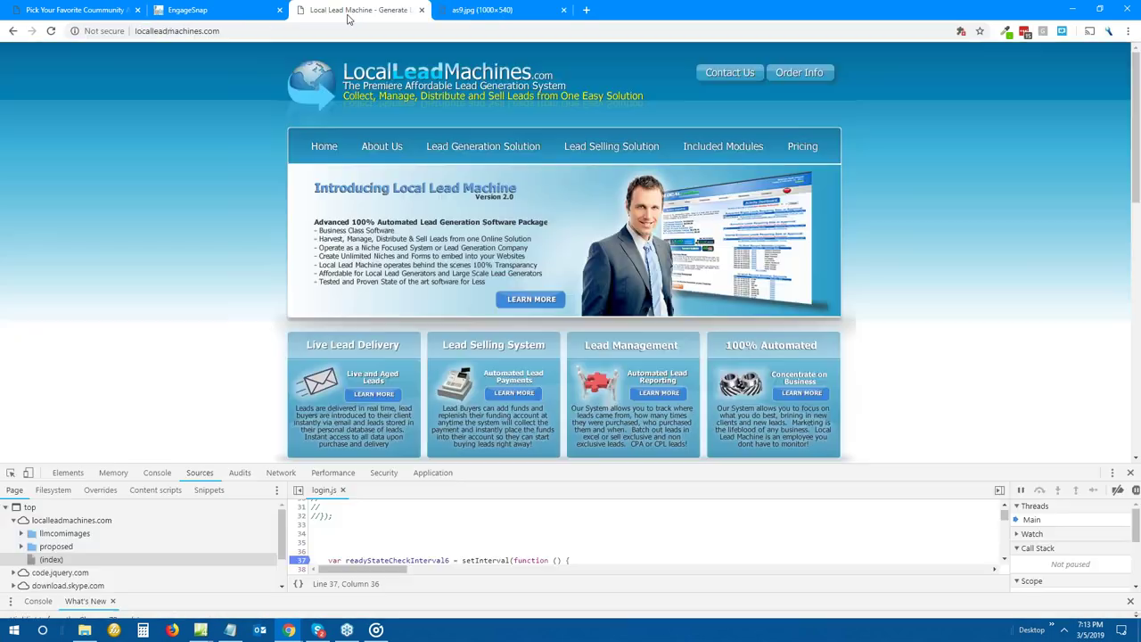
{"action": "left_click", "coordinate": [205, 10]}
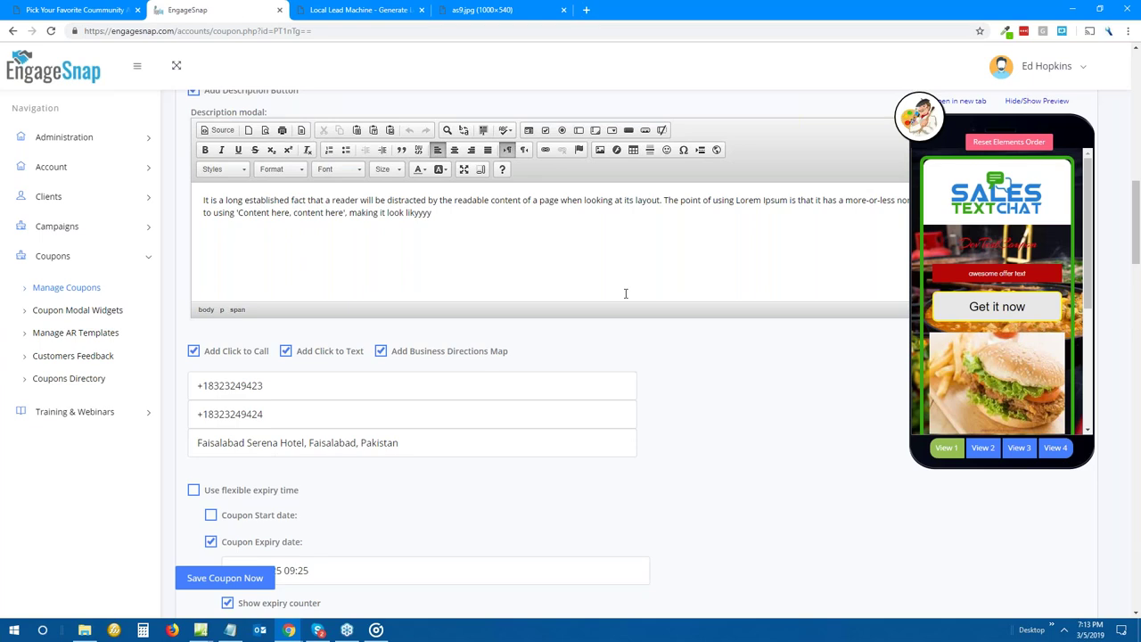
{"action": "scroll", "coordinate": [761, 430], "scroll_direction": "up", "scroll_amount": 3}
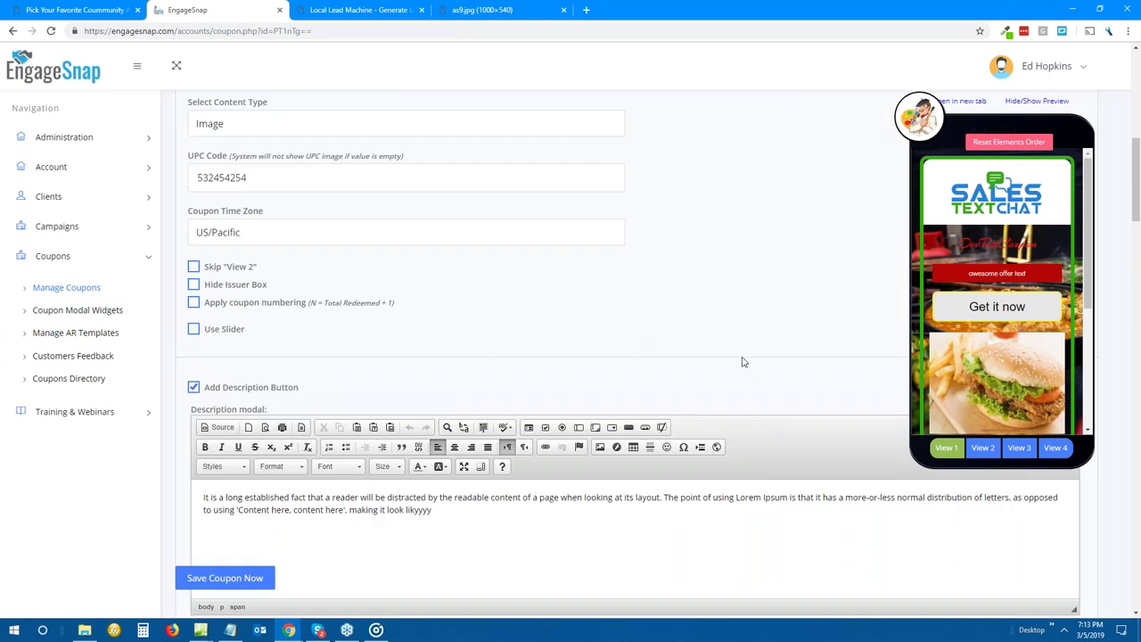
{"action": "scroll", "coordinate": [743, 361], "scroll_direction": "up", "scroll_amount": 4}
{"action": "left_click", "coordinate": [700, 152]}
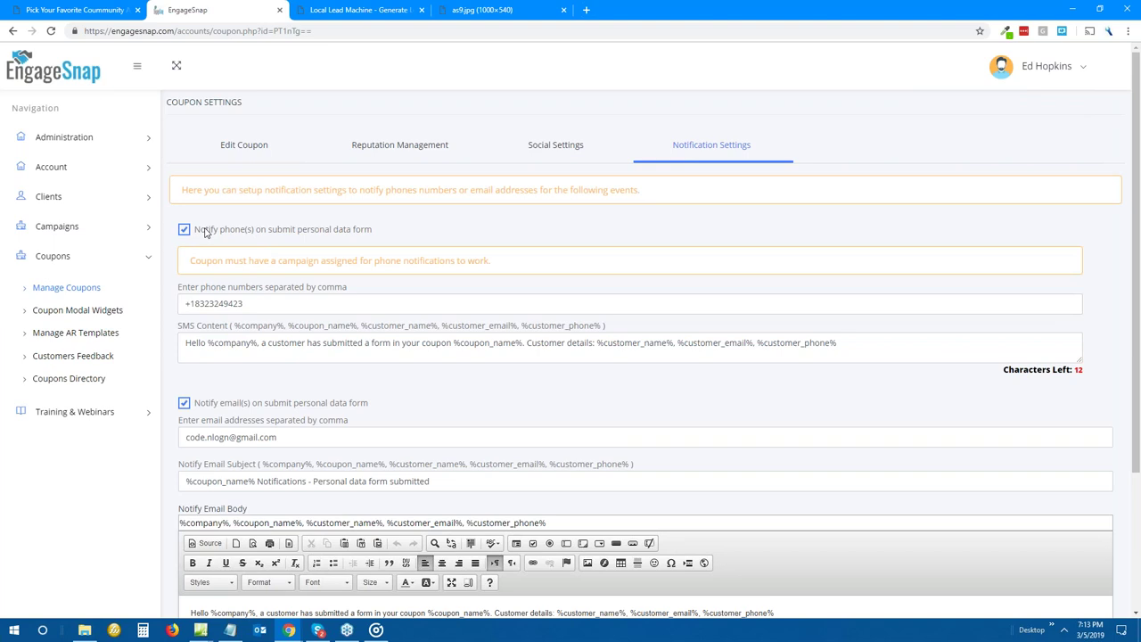
Examine the phone notification option, the SMS placeholders and the SMS content for submitted personal data forms.
{"action": "left_click_drag", "start_coordinate": [214, 230], "coordinate": [381, 234]}
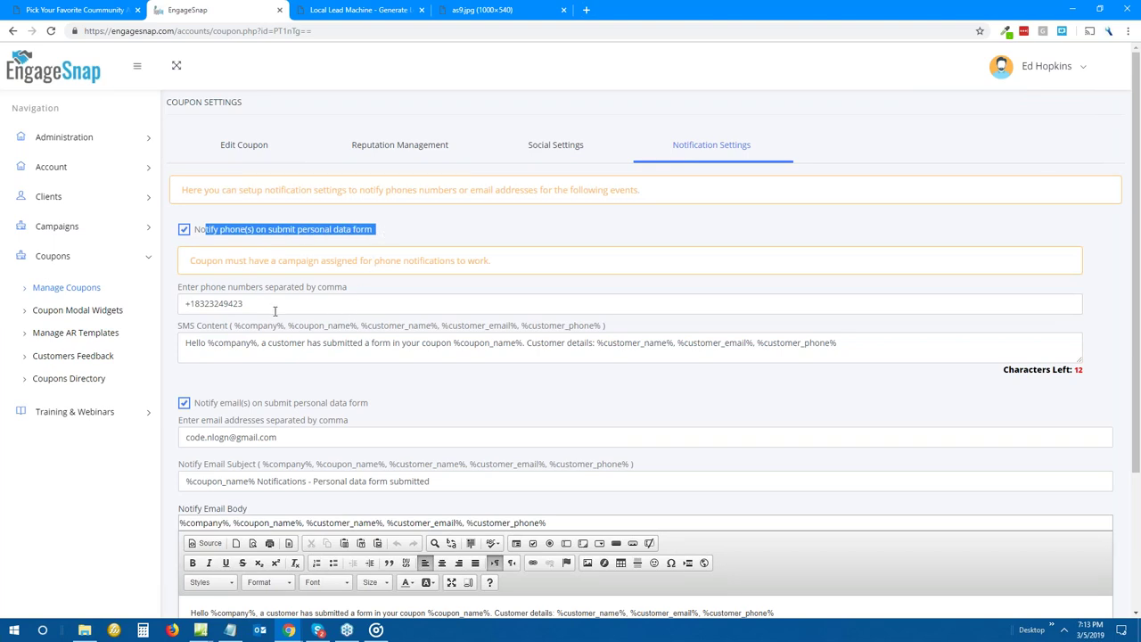
{"action": "left_click_drag", "start_coordinate": [232, 326], "coordinate": [598, 328]}
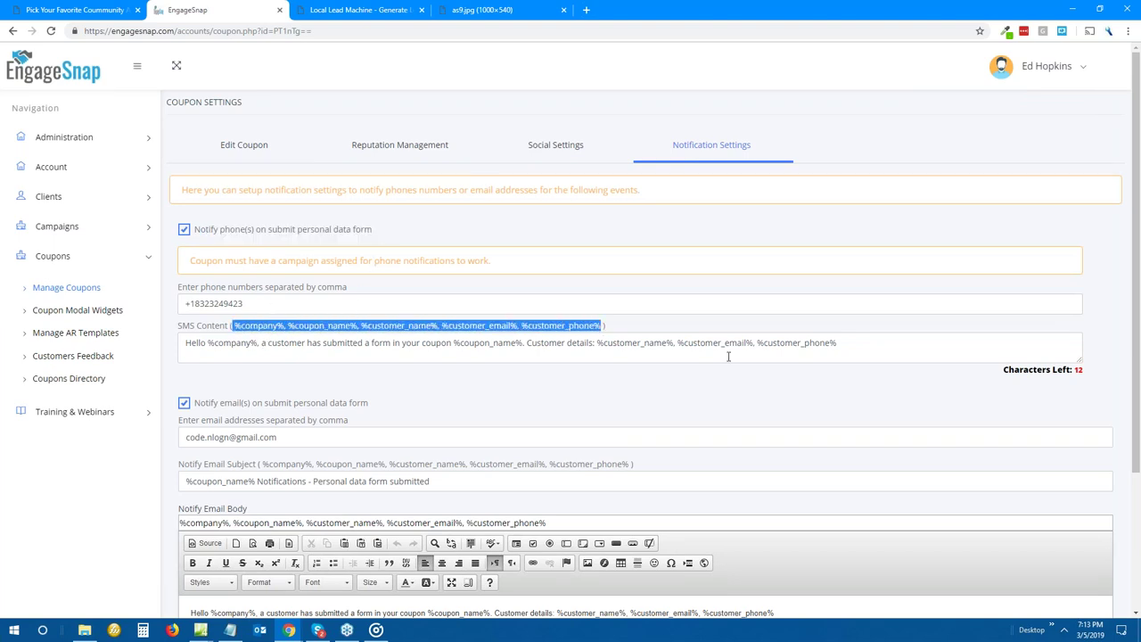
{"action": "left_click_drag", "start_coordinate": [838, 346], "coordinate": [186, 344]}
{"action": "left_click_drag", "start_coordinate": [838, 346], "coordinate": [185, 357]}
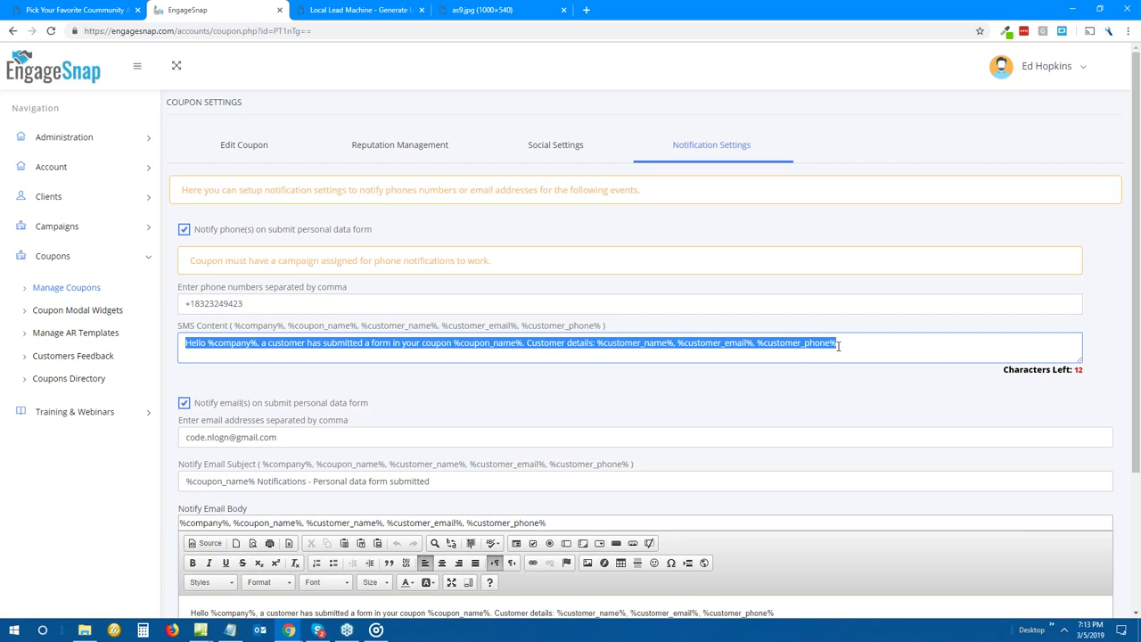
{"action": "scroll", "coordinate": [833, 346], "scroll_direction": "down", "scroll_amount": 2}
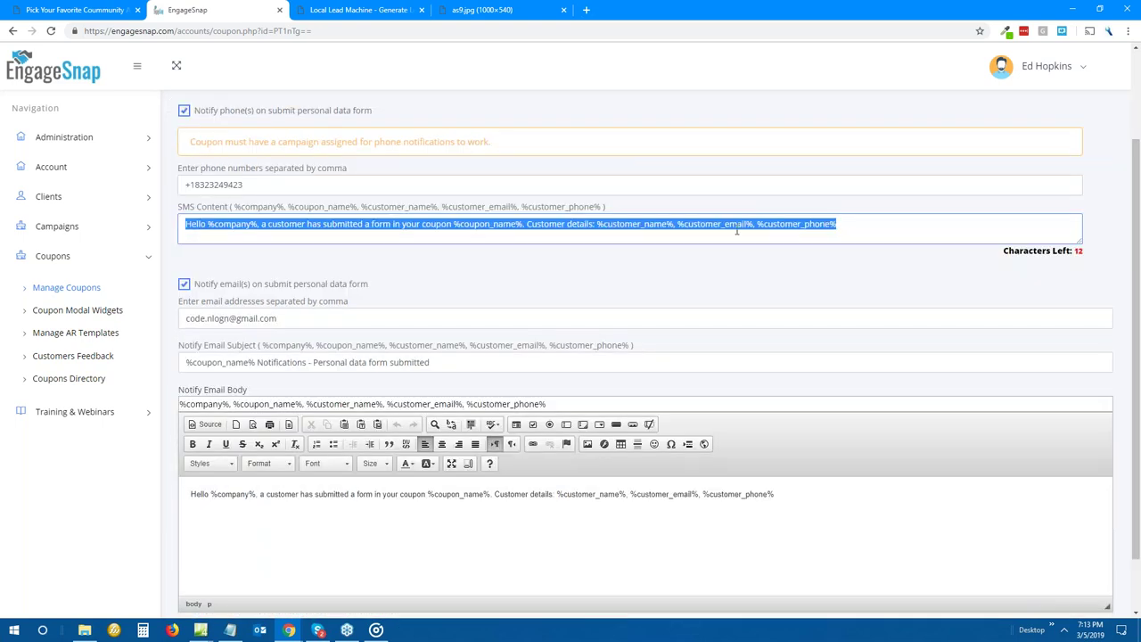
{"action": "left_click", "coordinate": [840, 223]}
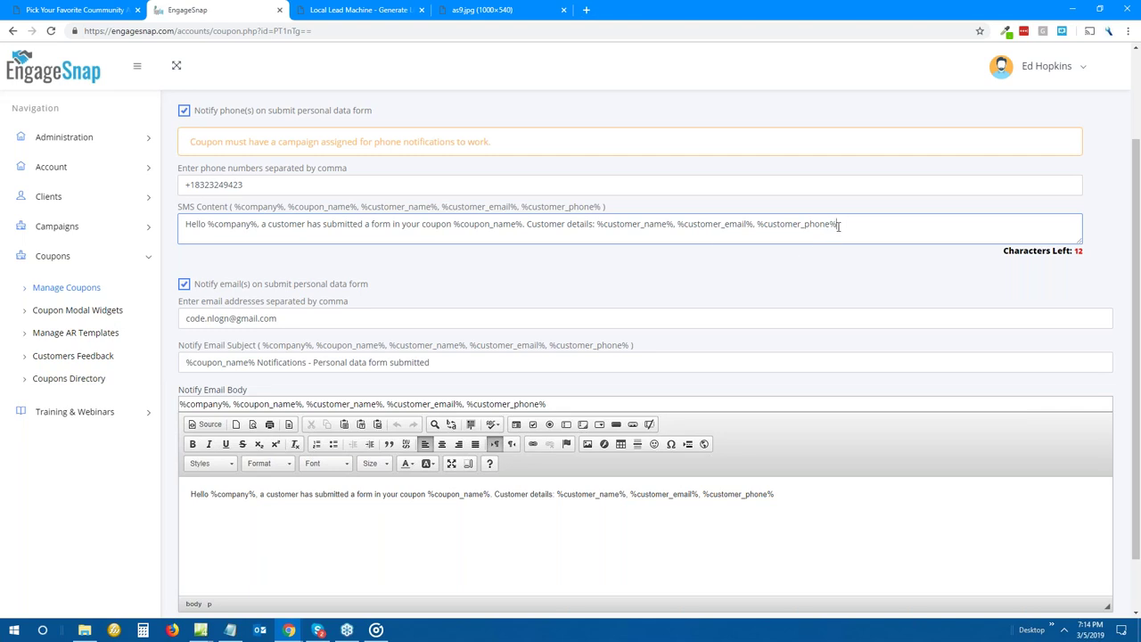
Examine the email notification settings: recipient addresses, subject, placeholders and email body text.
{"action": "scroll", "coordinate": [708, 239], "scroll_direction": "down", "scroll_amount": 1}
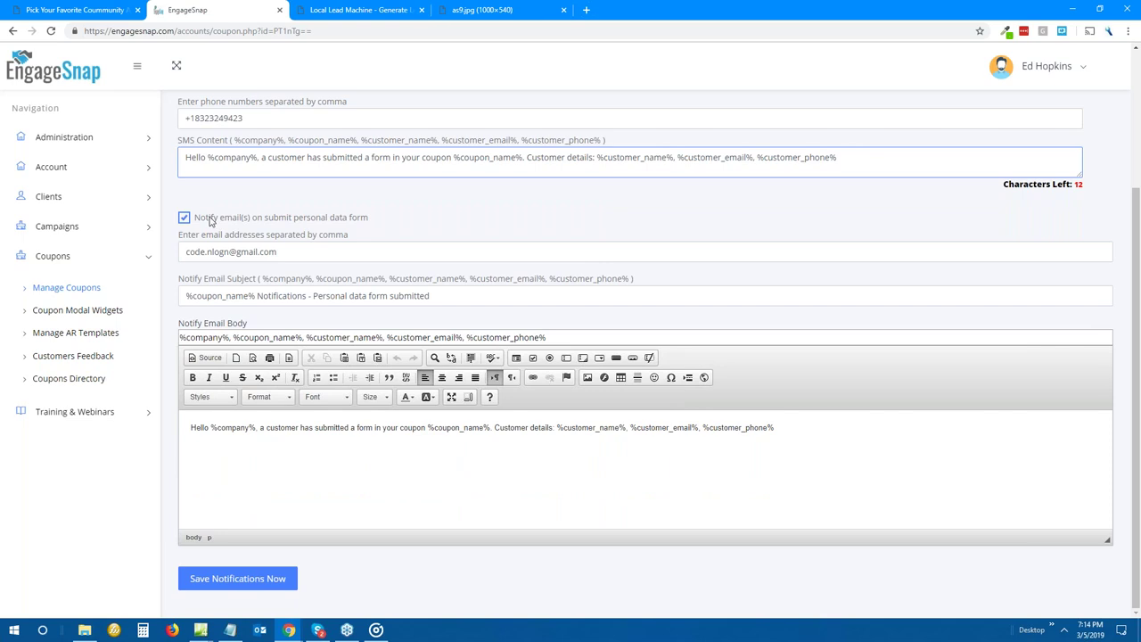
{"action": "left_click_drag", "start_coordinate": [368, 252], "coordinate": [177, 254]}
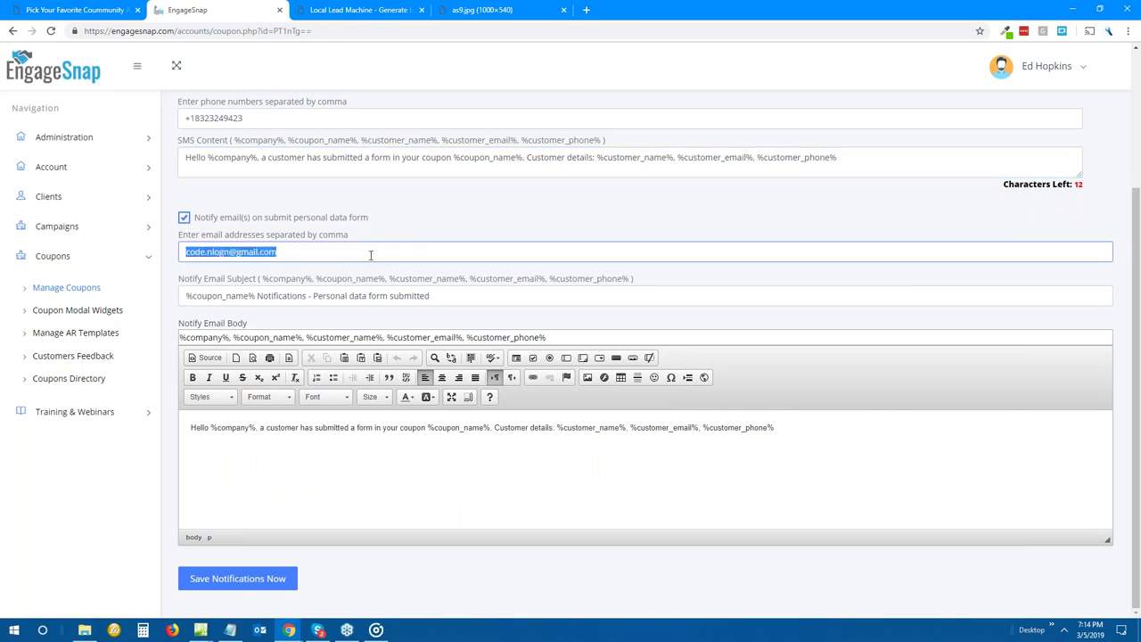
{"action": "left_click", "coordinate": [354, 279]}
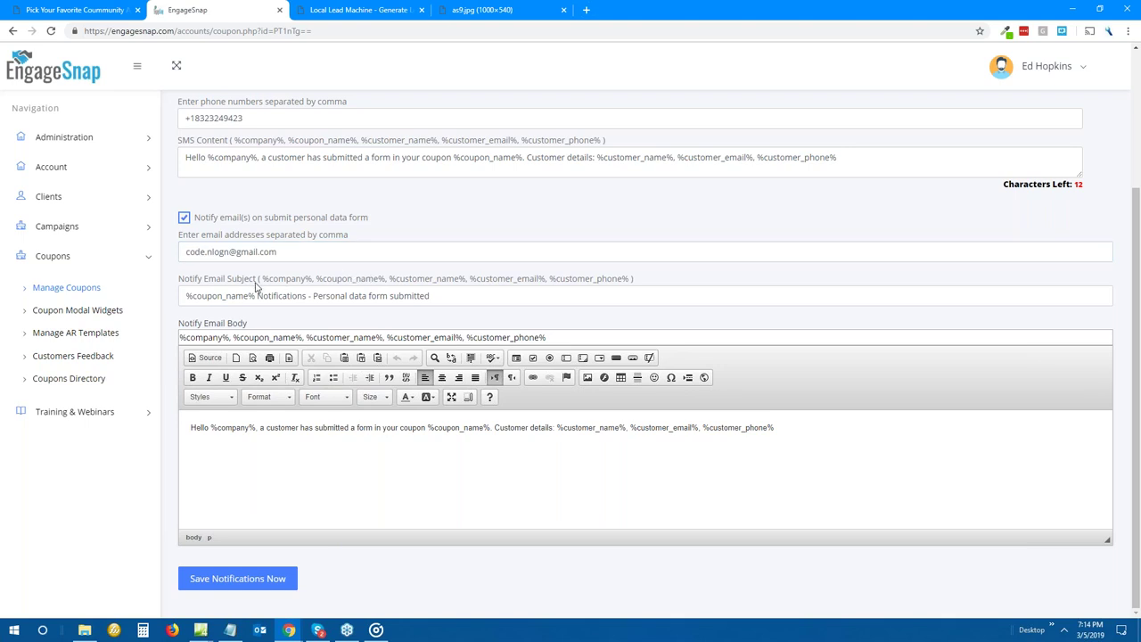
{"action": "left_click_drag", "start_coordinate": [184, 297], "coordinate": [443, 296]}
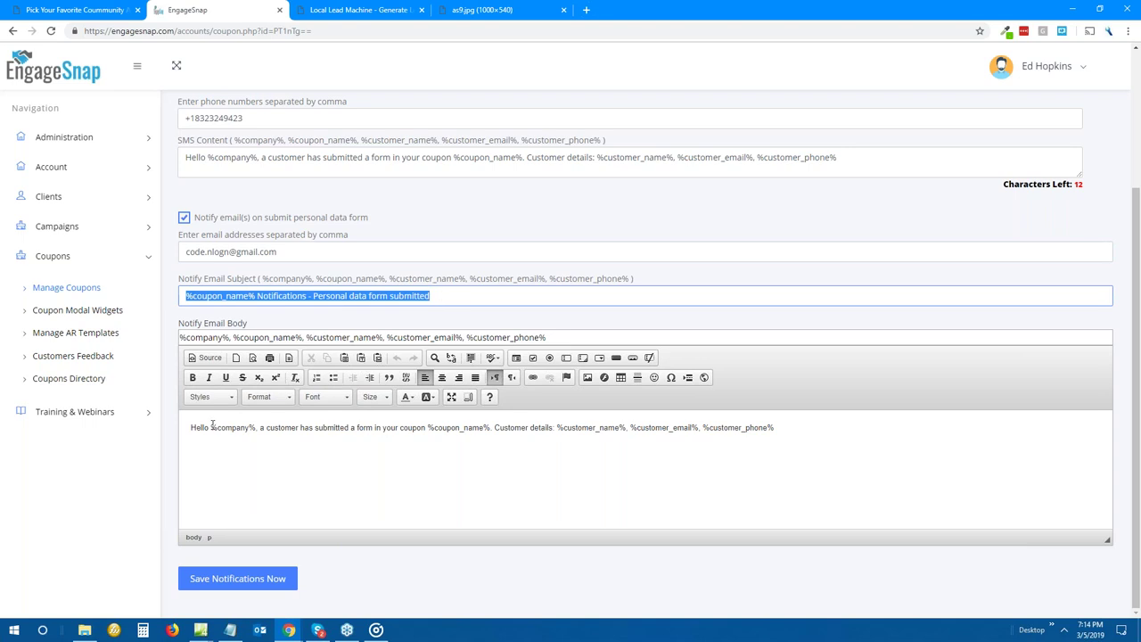
{"action": "left_click_drag", "start_coordinate": [181, 337], "coordinate": [558, 335]}
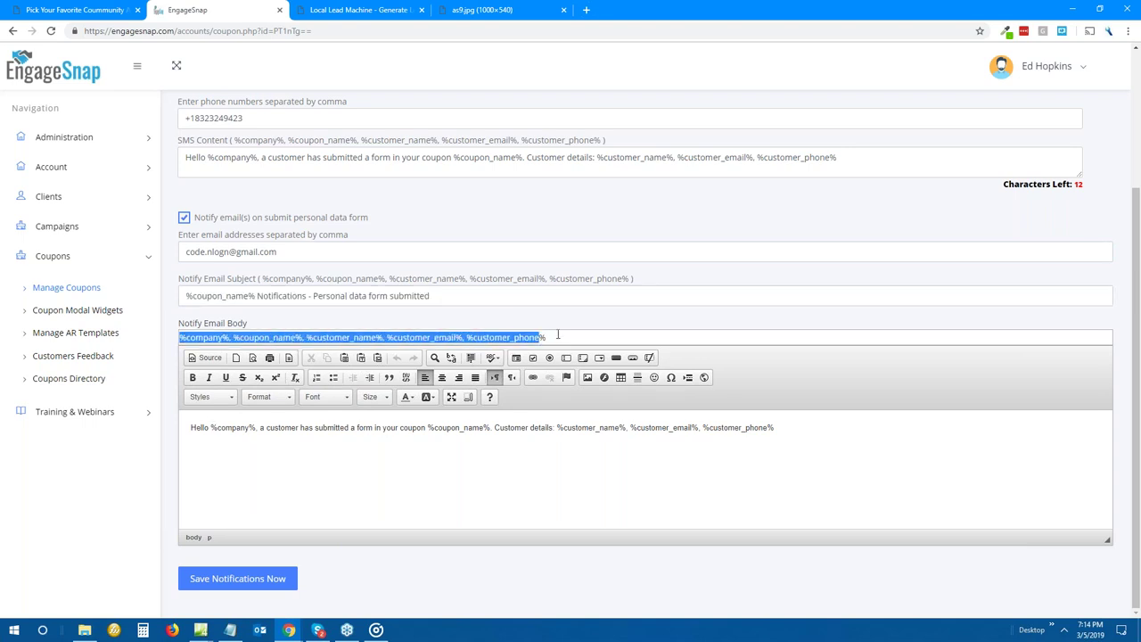
{"action": "left_click", "coordinate": [189, 428]}
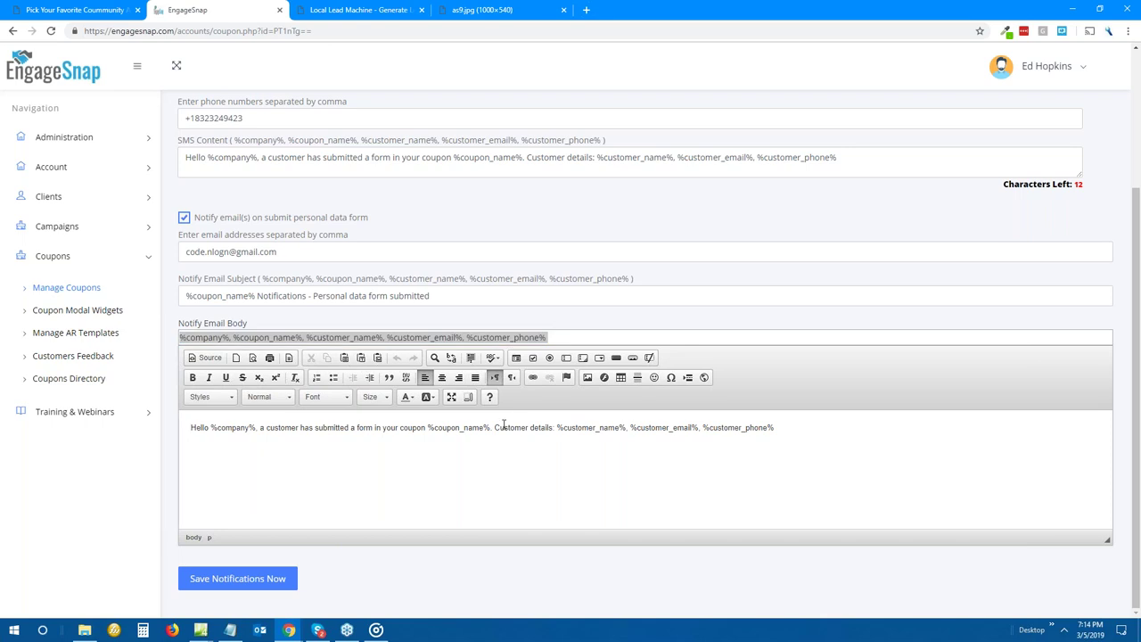
{"action": "left_click_drag", "start_coordinate": [775, 427], "coordinate": [188, 427]}
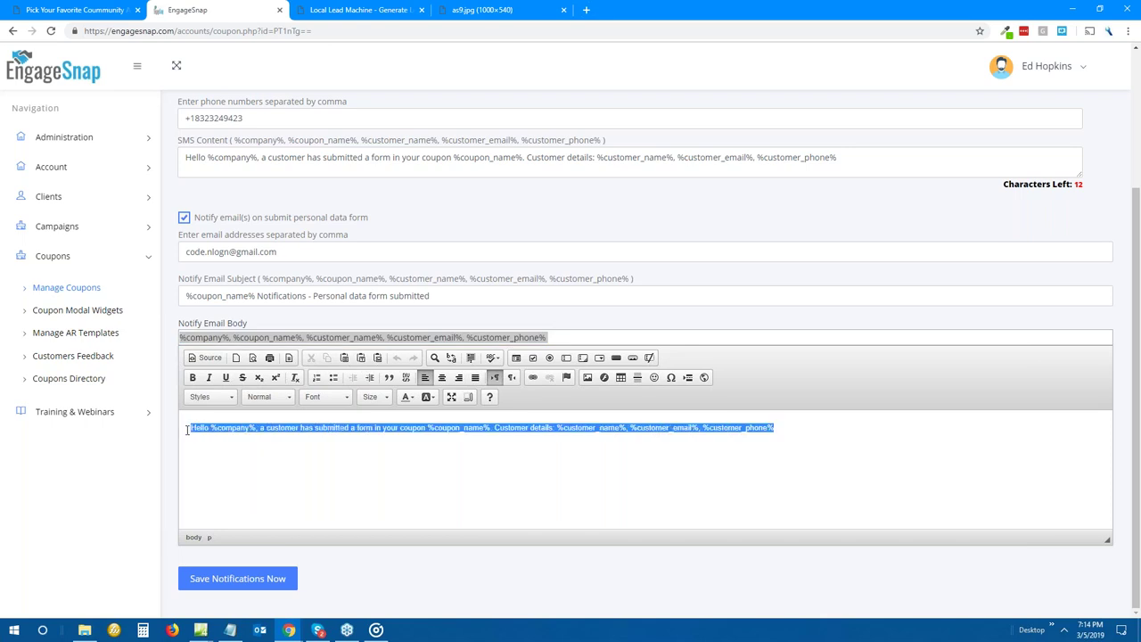
{"action": "left_click", "coordinate": [271, 579]}
{"action": "scroll", "coordinate": [419, 517], "scroll_direction": "up", "scroll_amount": 2}
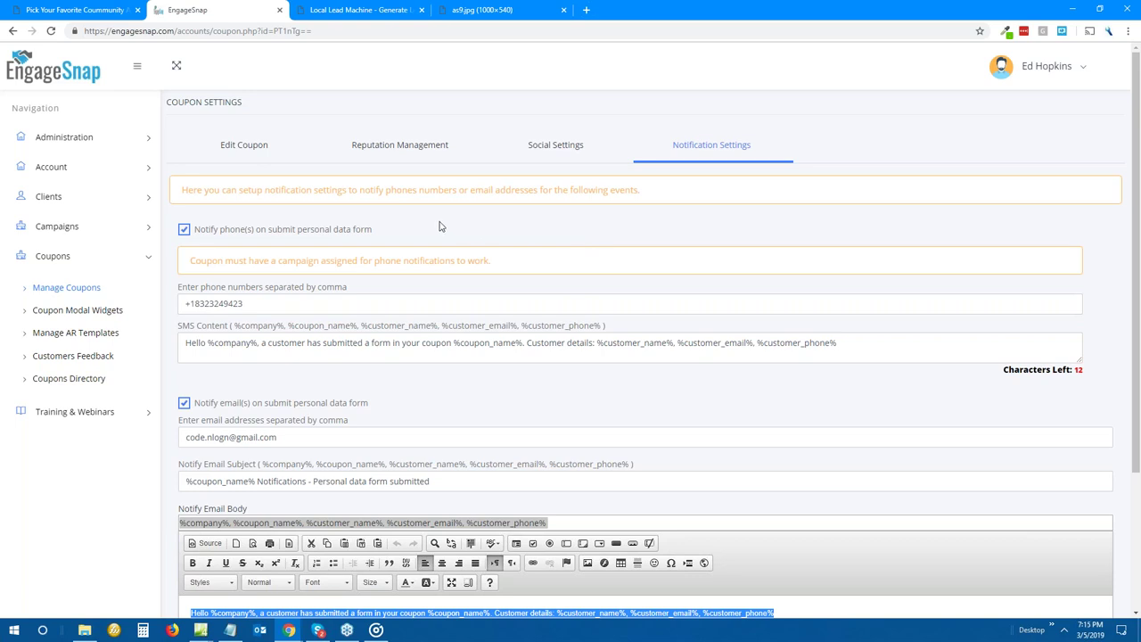
Show the coupon's edit settings again and look through its campaign, business, category and content fields.
{"action": "left_click", "coordinate": [233, 149]}
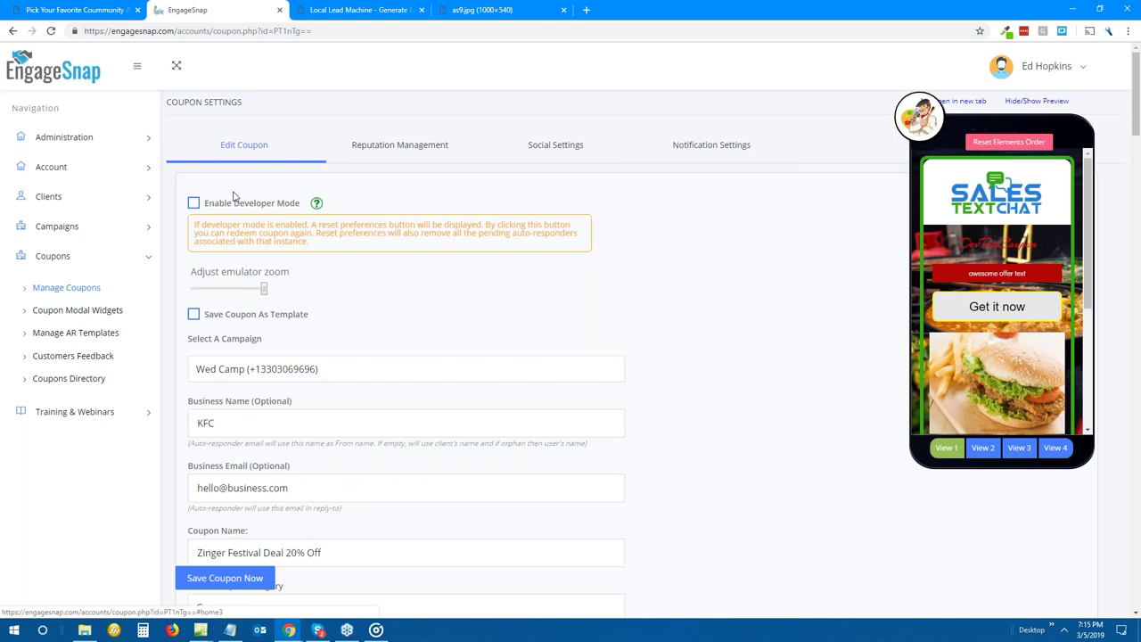
{"action": "scroll", "coordinate": [624, 326], "scroll_direction": "down", "scroll_amount": 3}
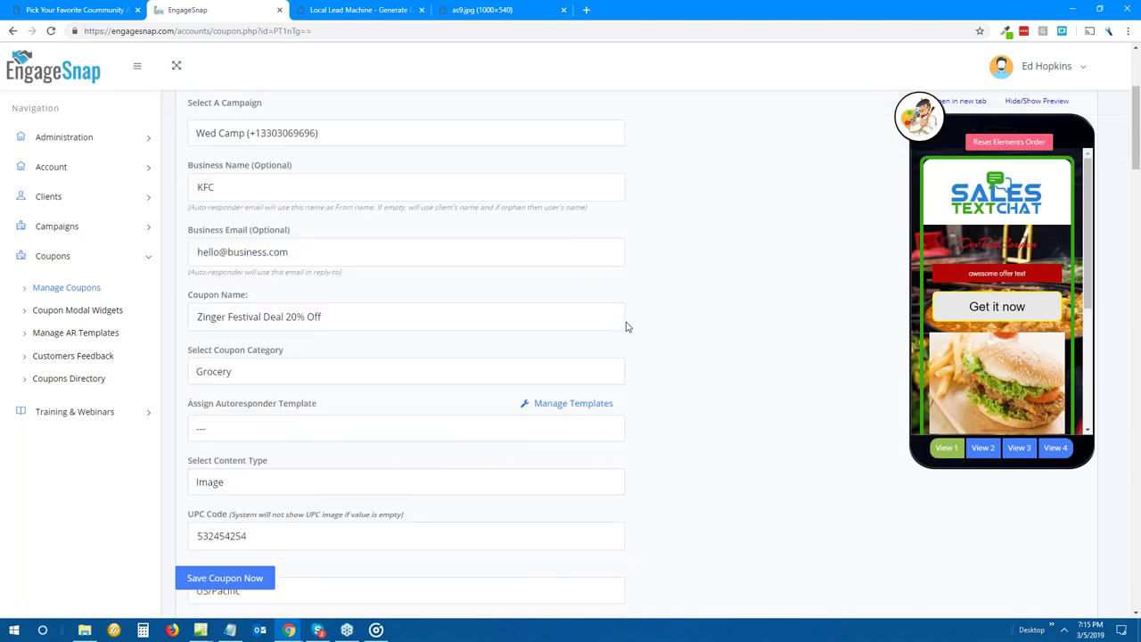
{"action": "scroll", "coordinate": [626, 326], "scroll_direction": "up", "scroll_amount": 3}
{"action": "scroll", "coordinate": [626, 326], "scroll_direction": "down", "scroll_amount": 6}
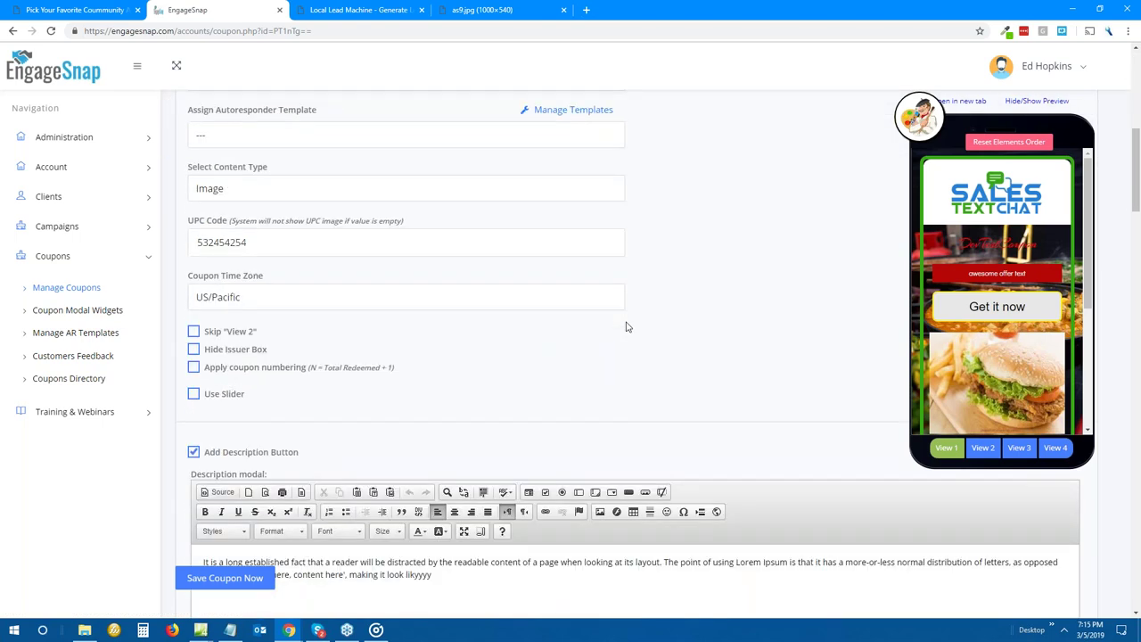
{"action": "scroll", "coordinate": [626, 327], "scroll_direction": "up", "scroll_amount": 4}
{"action": "scroll", "coordinate": [625, 327], "scroll_direction": "up", "scroll_amount": 2}
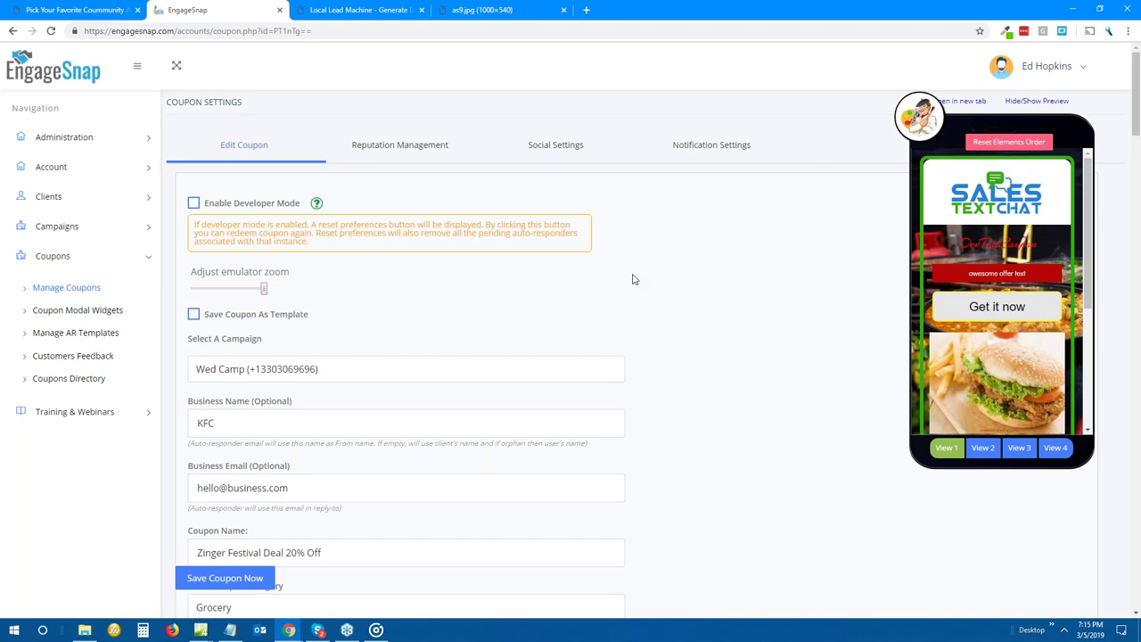
{"action": "scroll", "coordinate": [632, 279], "scroll_direction": "down", "scroll_amount": 5}
{"action": "scroll", "coordinate": [632, 279], "scroll_direction": "up", "scroll_amount": 5}
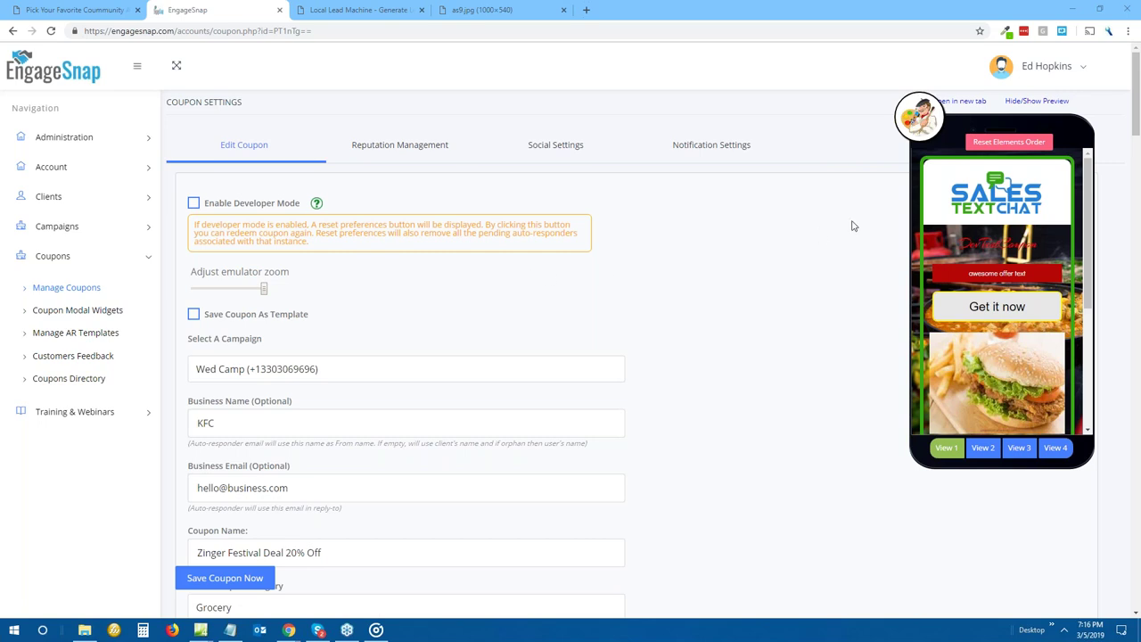
Switch to the community app voting page and look through the app sets down to AppSet 10.
{"action": "left_click", "coordinate": [103, 17]}
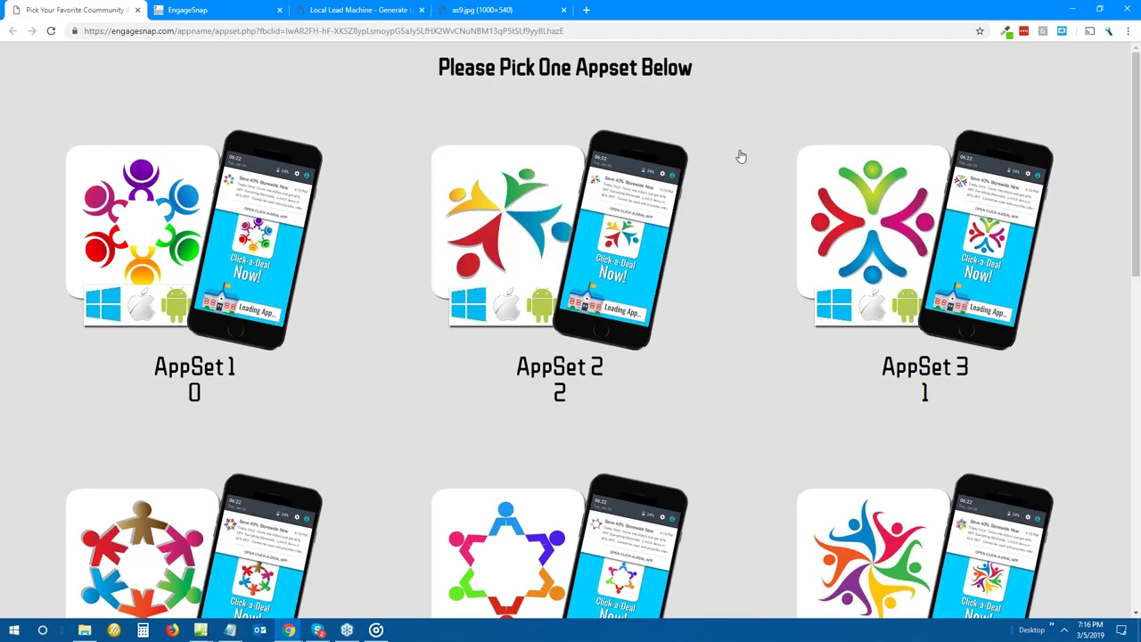
{"action": "scroll", "coordinate": [743, 156], "scroll_direction": "down", "scroll_amount": 10}
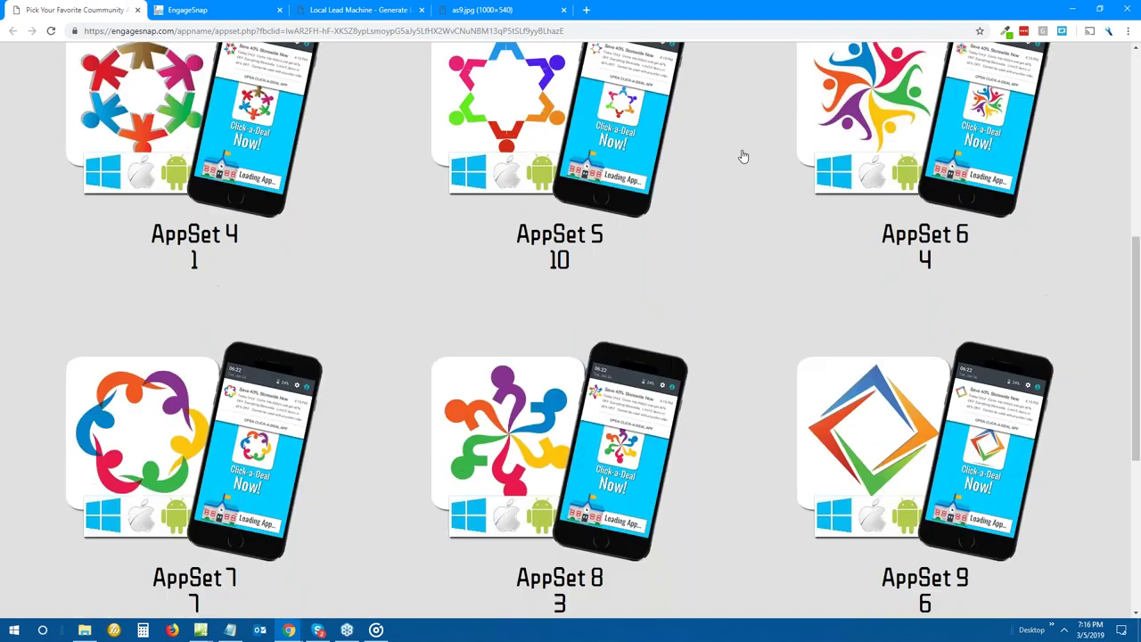
{"action": "scroll", "coordinate": [746, 209], "scroll_direction": "up", "scroll_amount": 4}
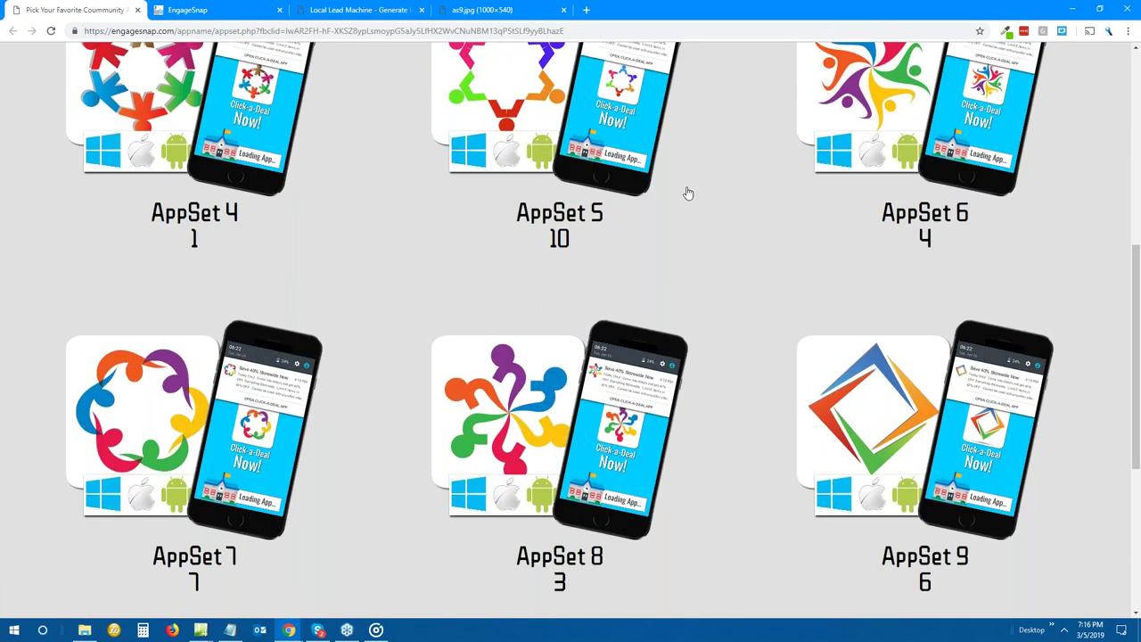
{"action": "scroll", "coordinate": [619, 222], "scroll_direction": "down", "scroll_amount": 4}
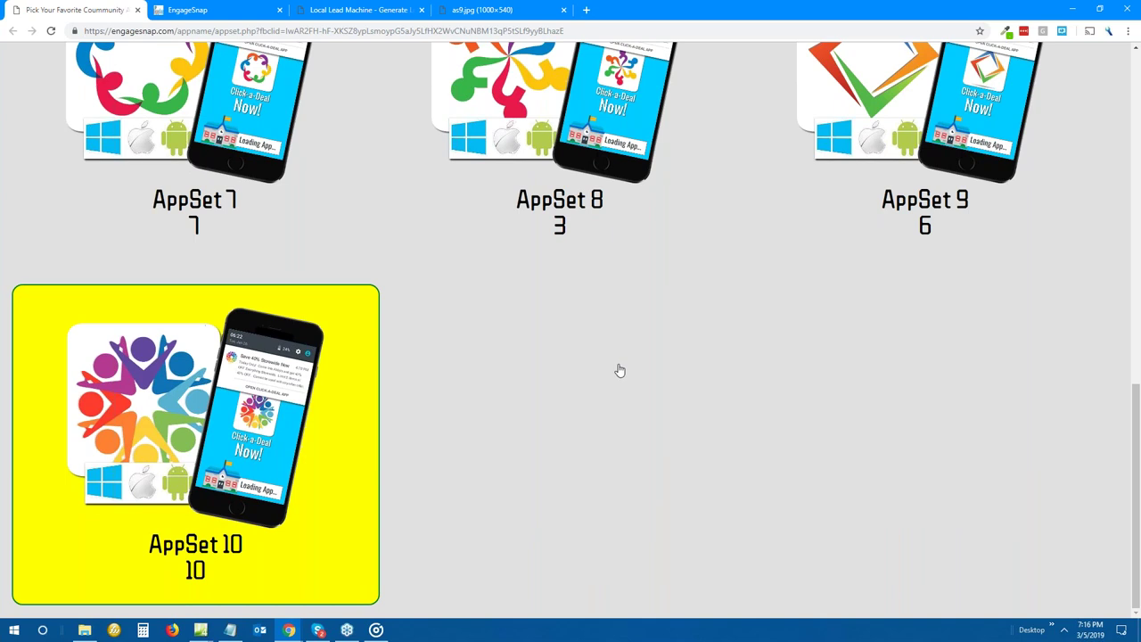
Review the vote counts under the ten app sets on the voting page, going over the whole list repeatedly.
{"action": "scroll", "coordinate": [669, 365], "scroll_direction": "up", "scroll_amount": 3}
{"action": "scroll", "coordinate": [720, 360], "scroll_direction": "up", "scroll_amount": 6}
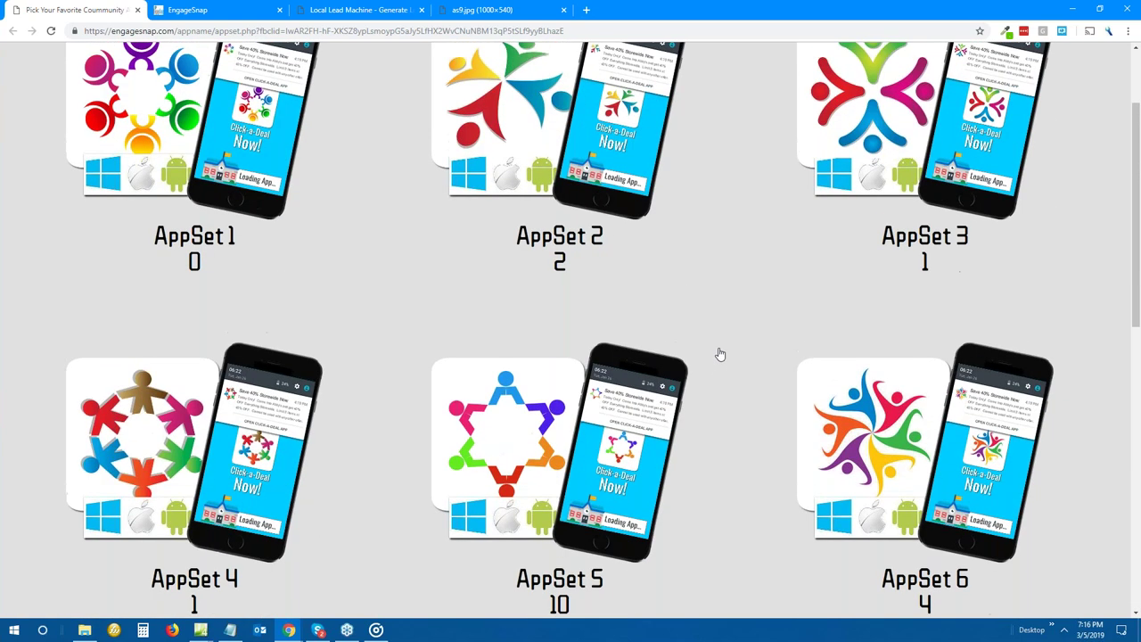
{"action": "scroll", "coordinate": [733, 308], "scroll_direction": "down", "scroll_amount": 7}
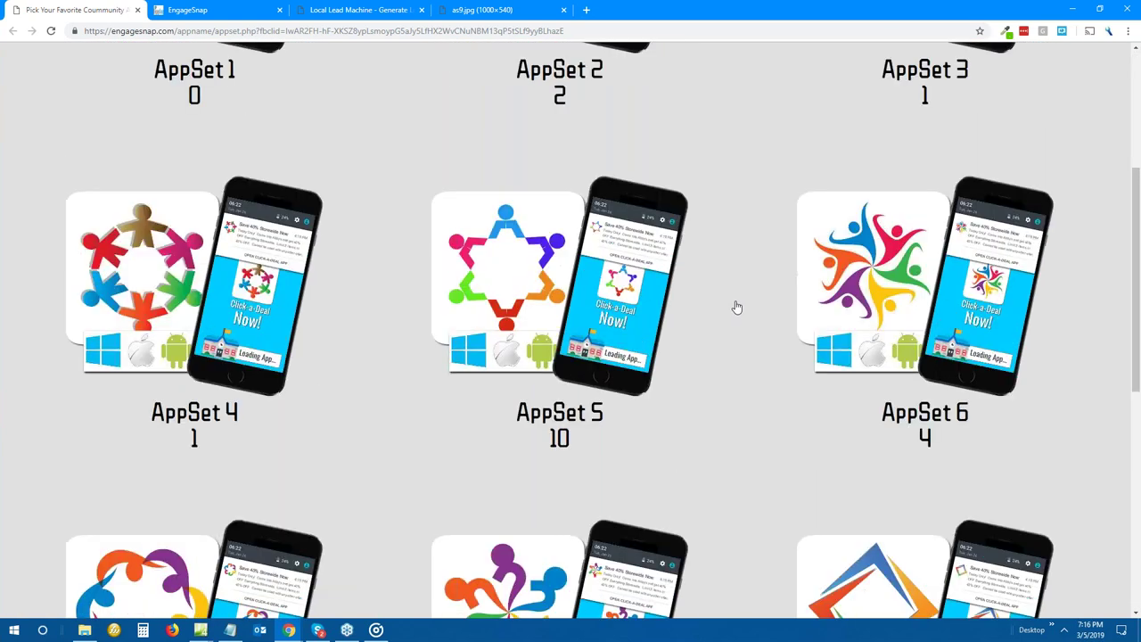
{"action": "scroll", "coordinate": [736, 306], "scroll_direction": "down", "scroll_amount": 2}
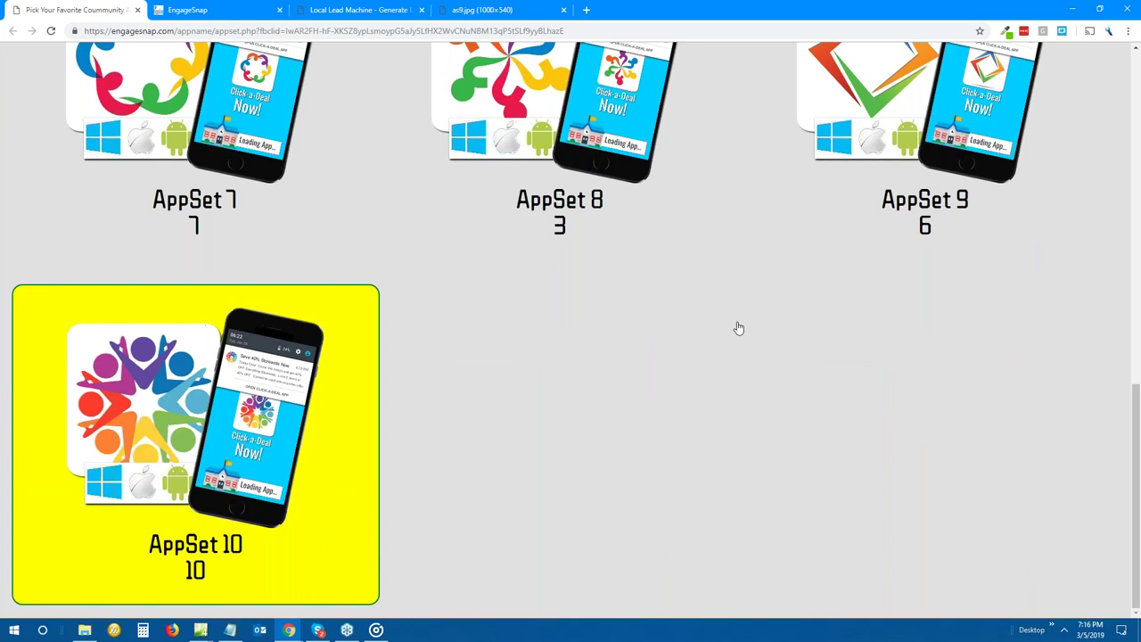
{"action": "scroll", "coordinate": [738, 328], "scroll_direction": "up", "scroll_amount": 9}
{"action": "scroll", "coordinate": [737, 328], "scroll_direction": "down", "scroll_amount": 8}
{"action": "scroll", "coordinate": [737, 328], "scroll_direction": "down", "scroll_amount": 2}
{"action": "scroll", "coordinate": [737, 328], "scroll_direction": "up", "scroll_amount": 6}
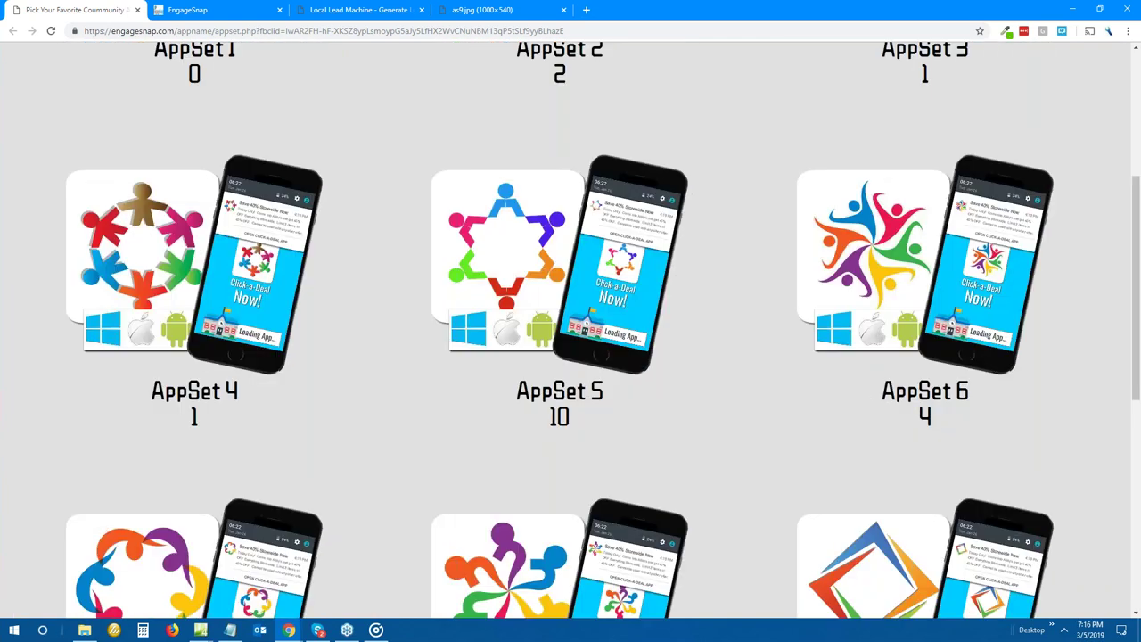
{"action": "scroll", "coordinate": [737, 328], "scroll_direction": "down", "scroll_amount": 6}
{"action": "scroll", "coordinate": [737, 328], "scroll_direction": "up", "scroll_amount": 4}
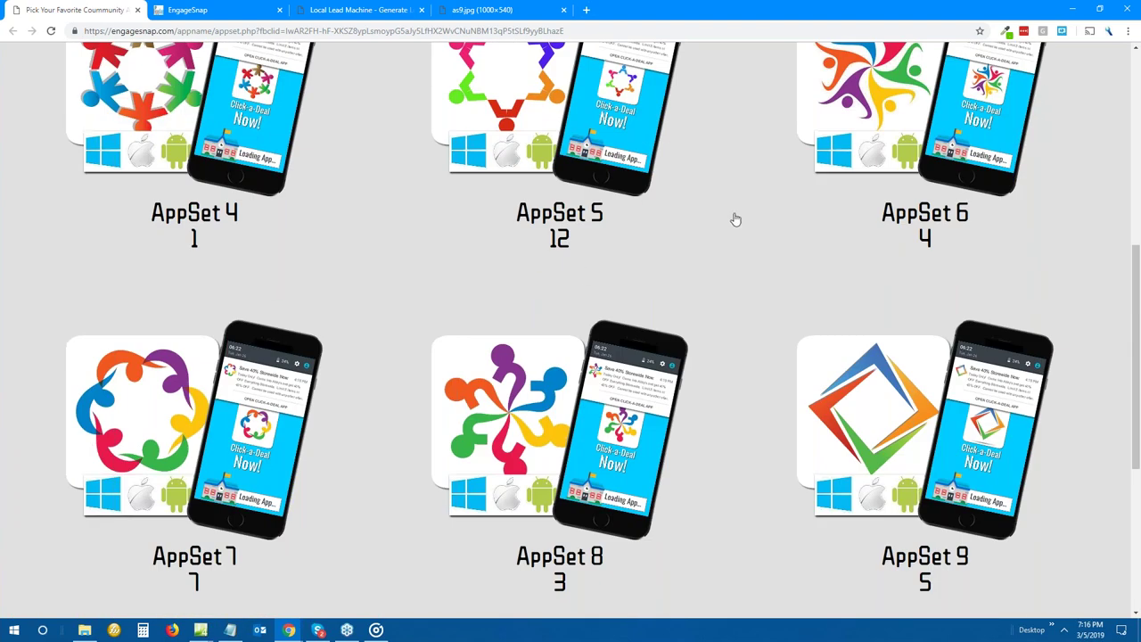
{"action": "scroll", "coordinate": [736, 219], "scroll_direction": "down", "scroll_amount": 4}
{"action": "scroll", "coordinate": [739, 272], "scroll_direction": "up", "scroll_amount": 6}
{"action": "scroll", "coordinate": [570, 330], "scroll_direction": "down", "scroll_amount": 5}
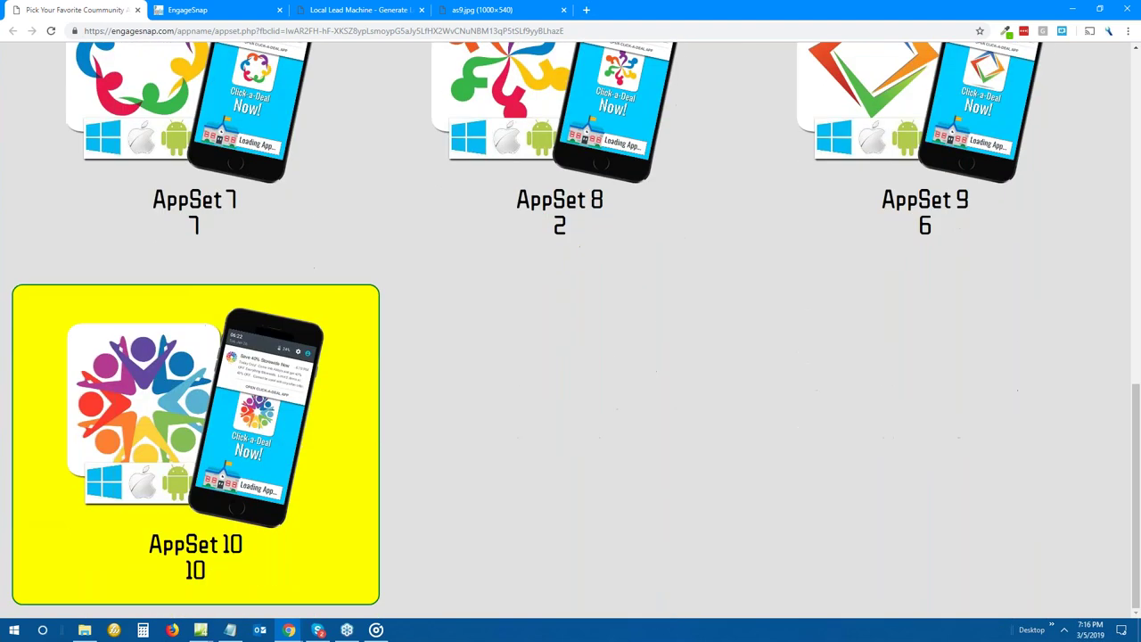
{"action": "scroll", "coordinate": [570, 329], "scroll_direction": "up", "scroll_amount": 2}
{"action": "scroll", "coordinate": [570, 330], "scroll_direction": "up", "scroll_amount": 1}
{"action": "scroll", "coordinate": [570, 329], "scroll_direction": "up", "scroll_amount": 6}
{"action": "scroll", "coordinate": [570, 330], "scroll_direction": "down", "scroll_amount": 4}
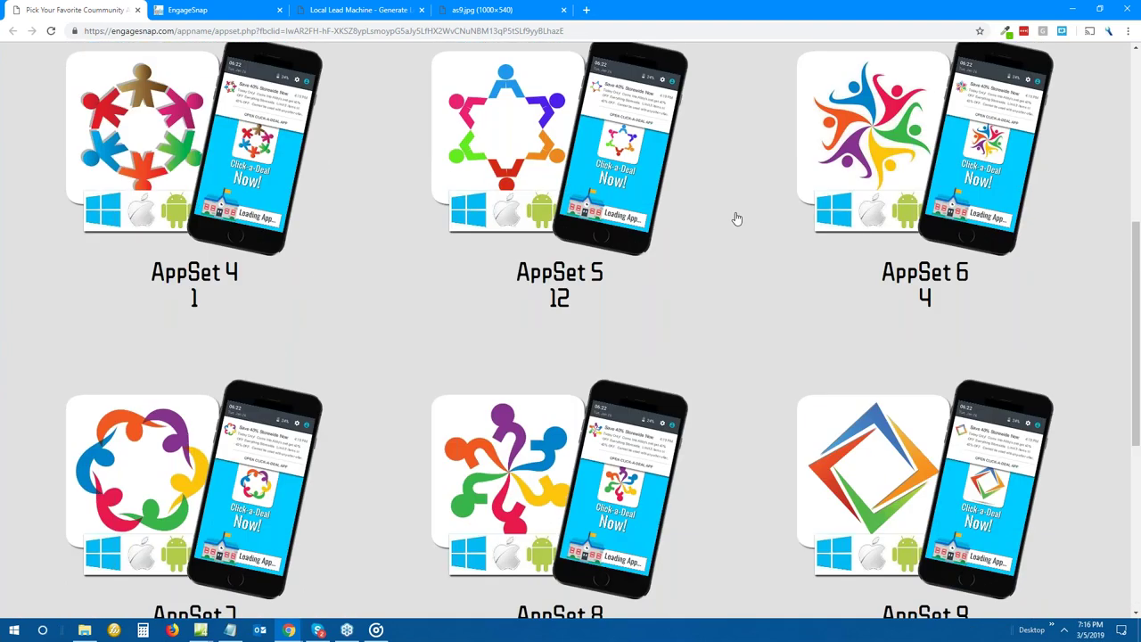
{"action": "scroll", "coordinate": [736, 220], "scroll_direction": "down", "scroll_amount": 9}
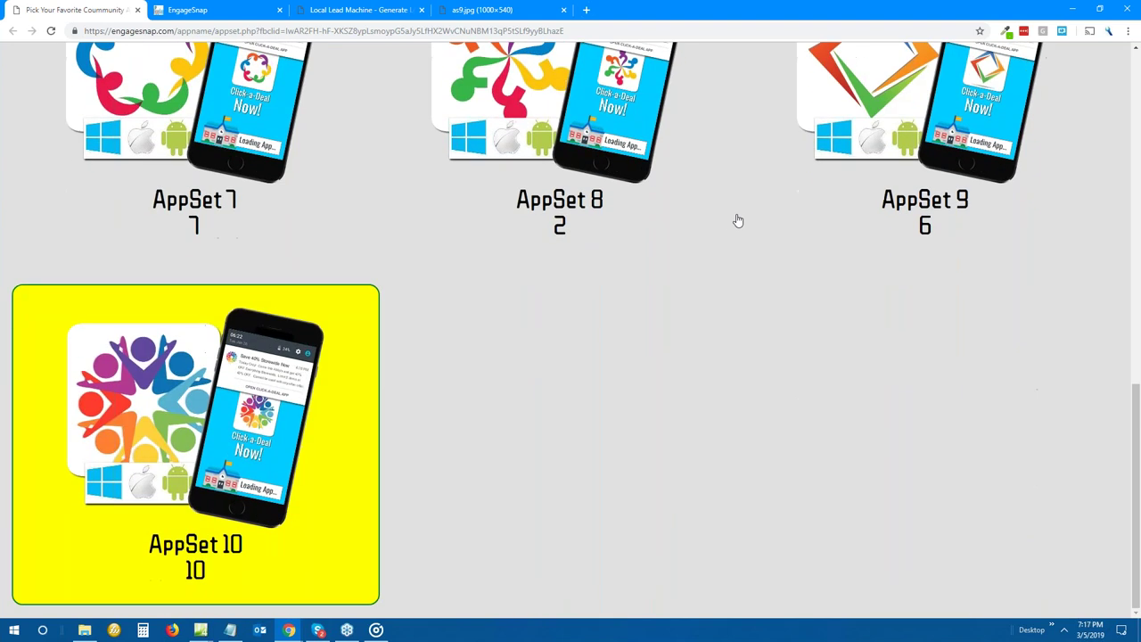
{"action": "scroll", "coordinate": [662, 377], "scroll_direction": "up", "scroll_amount": 10}
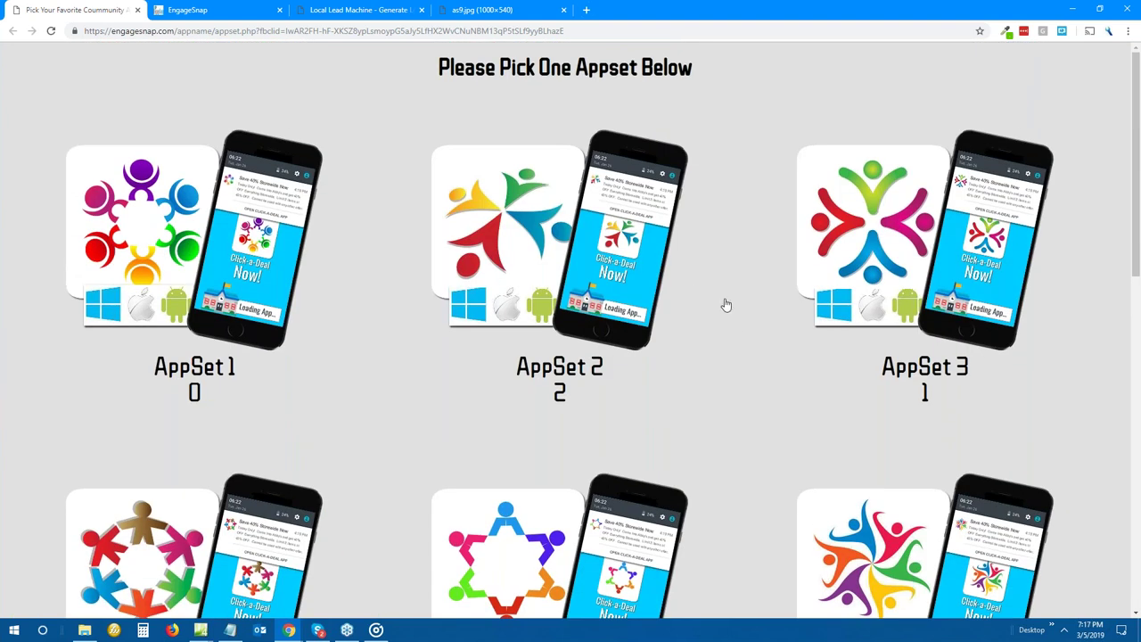
{"action": "scroll", "coordinate": [728, 305], "scroll_direction": "down", "scroll_amount": 4}
{"action": "scroll", "coordinate": [728, 306], "scroll_direction": "down", "scroll_amount": 6}
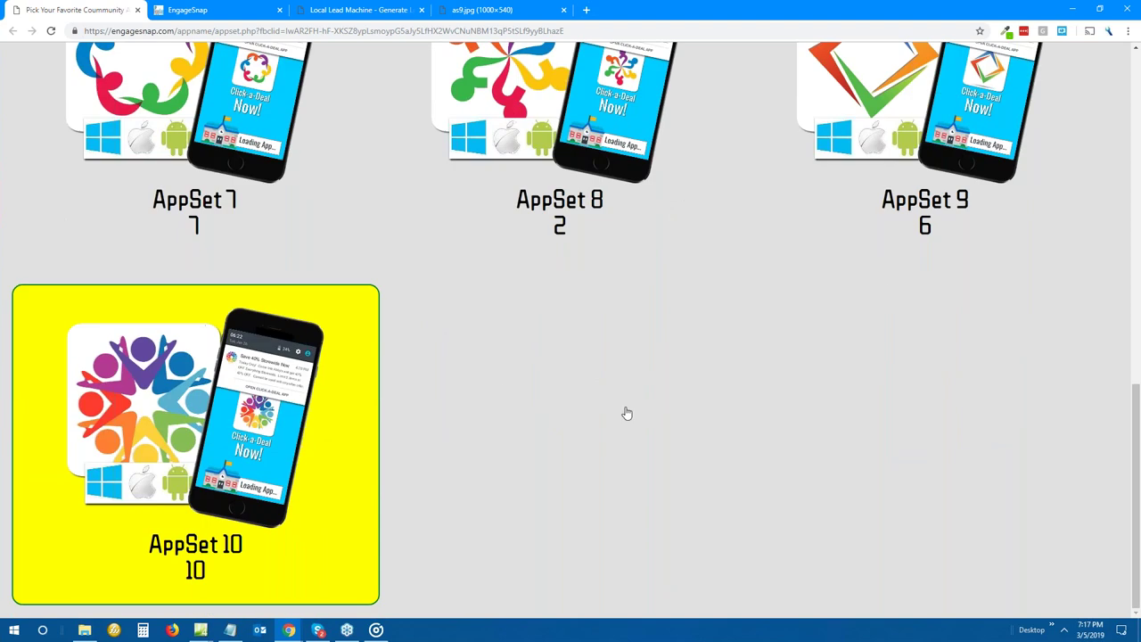
{"action": "scroll", "coordinate": [714, 389], "scroll_direction": "up", "scroll_amount": 10}
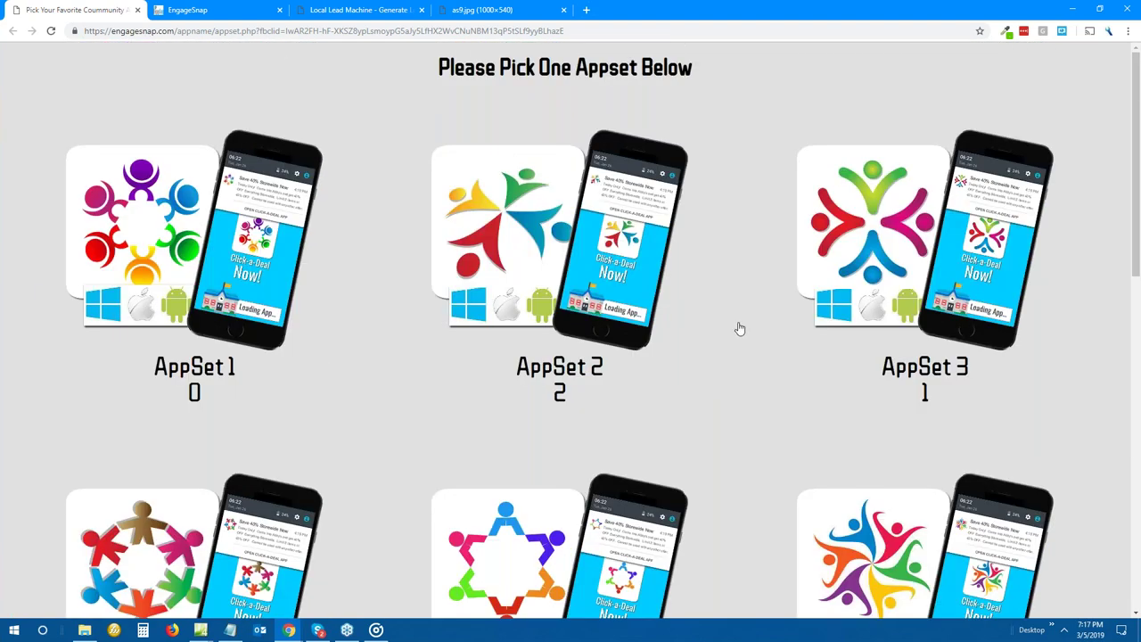
{"action": "scroll", "coordinate": [738, 326], "scroll_direction": "down", "scroll_amount": 8}
{"action": "scroll", "coordinate": [738, 327], "scroll_direction": "down", "scroll_amount": 2}
{"action": "scroll", "coordinate": [739, 327], "scroll_direction": "up", "scroll_amount": 3}
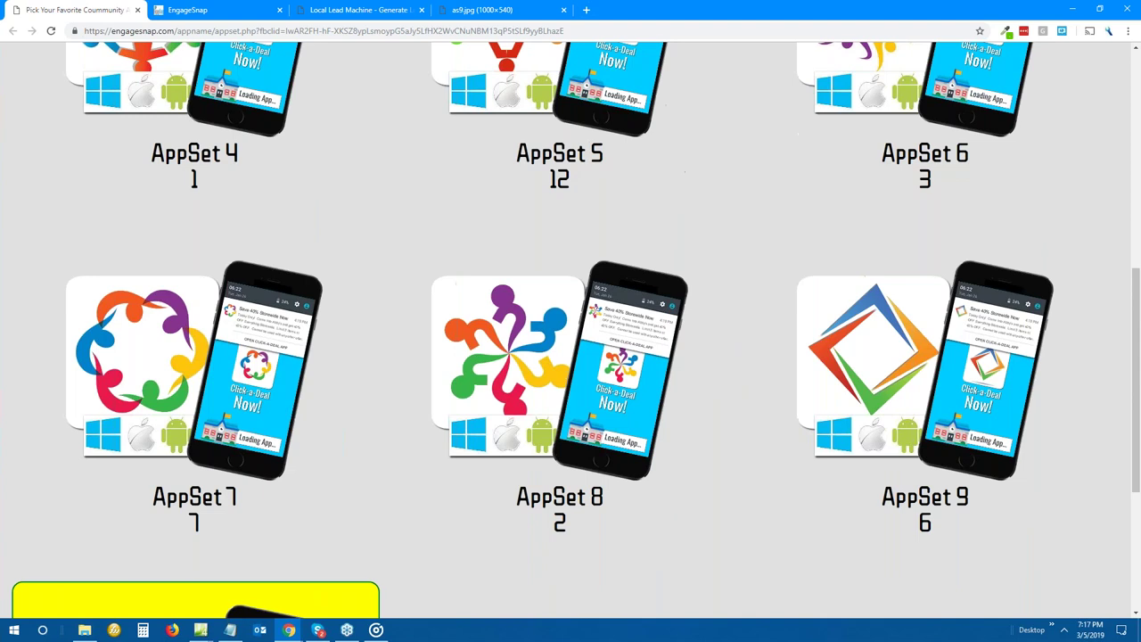
{"action": "scroll", "coordinate": [575, 330], "scroll_direction": "up", "scroll_amount": 2}
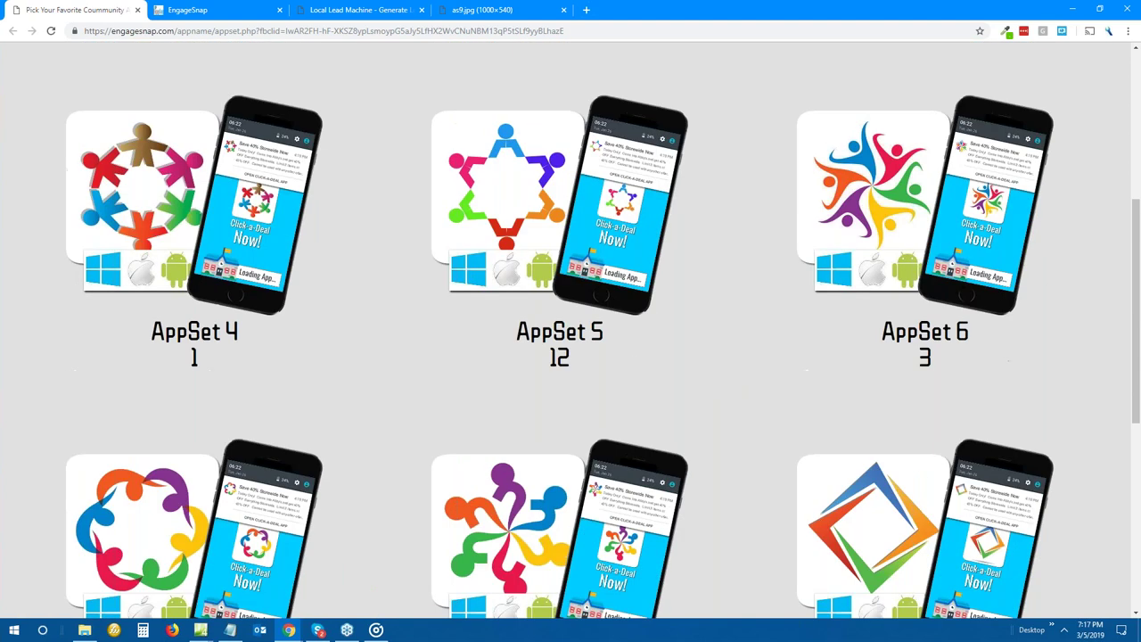
{"action": "scroll", "coordinate": [725, 326], "scroll_direction": "down", "scroll_amount": 5}
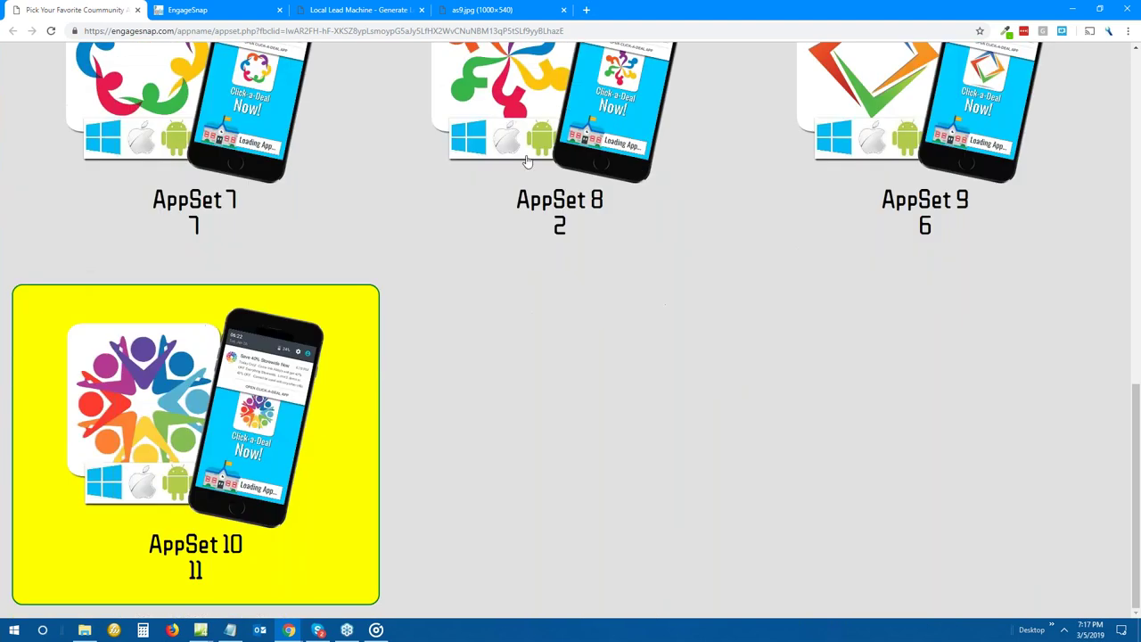
{"action": "left_click", "coordinate": [251, 17]}
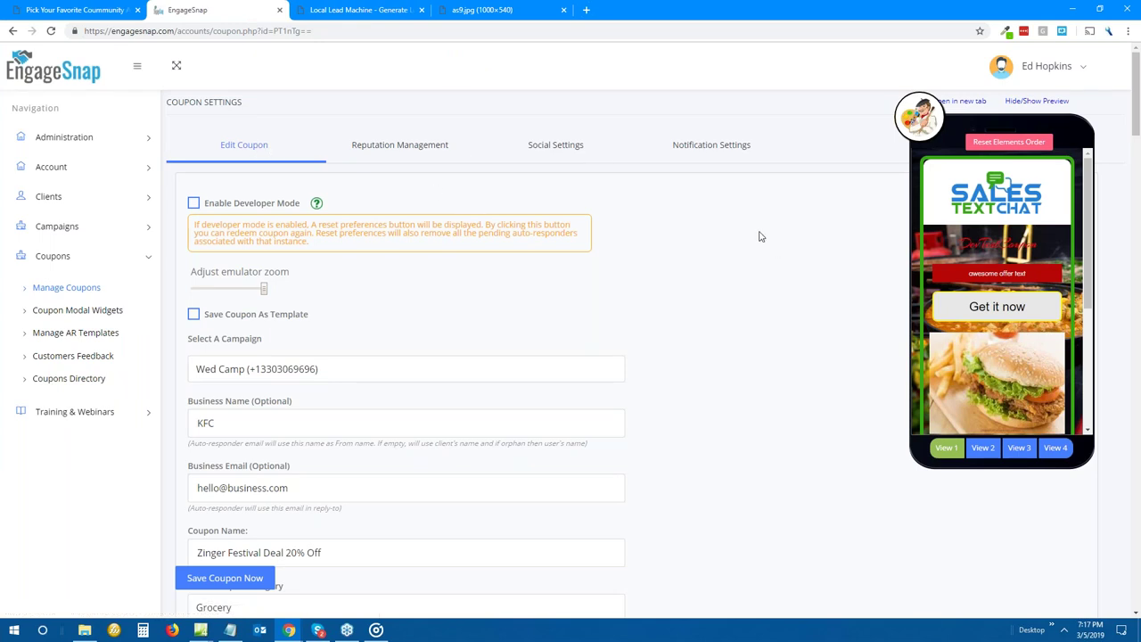
{"action": "left_click", "coordinate": [230, 629]}
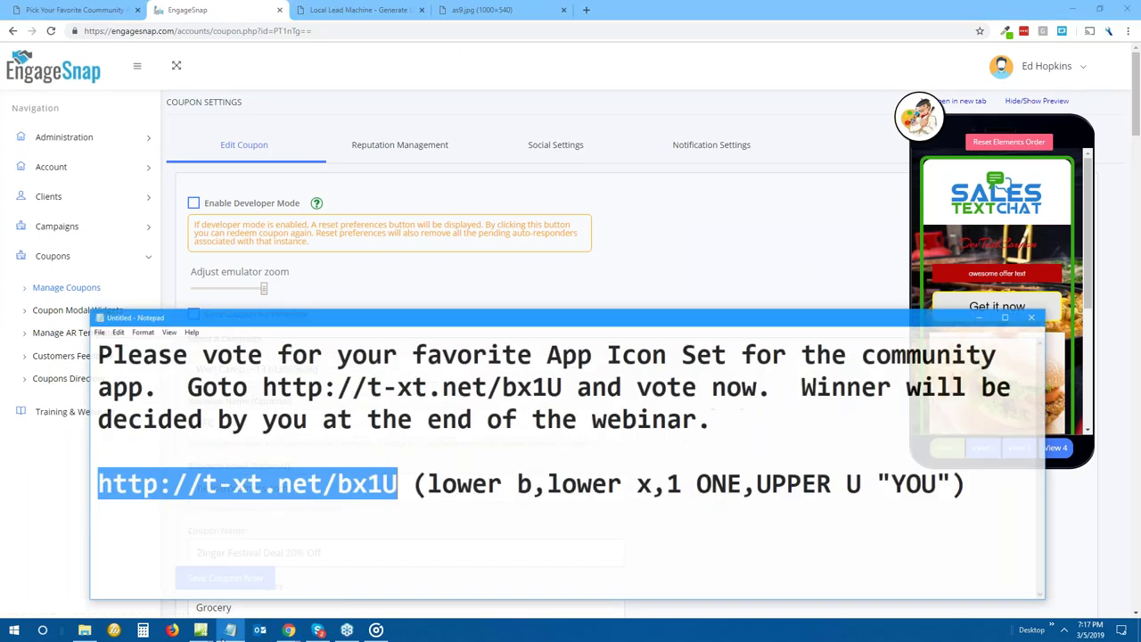
{"action": "right_click", "coordinate": [380, 479]}
{"action": "left_click", "coordinate": [267, 364]}
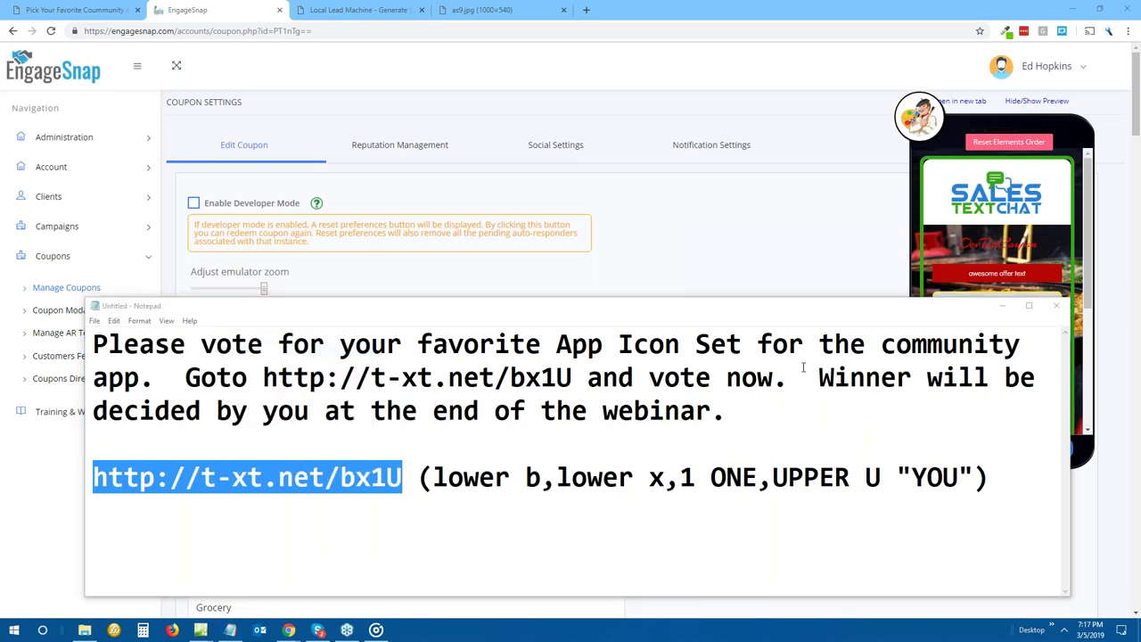
Move the note higher on the screen and highlight the parts of the bx1U voting link, minimizing the note when done.
{"action": "left_click_drag", "start_coordinate": [660, 300], "coordinate": [664, 158]}
{"action": "left_click", "coordinate": [407, 323]}
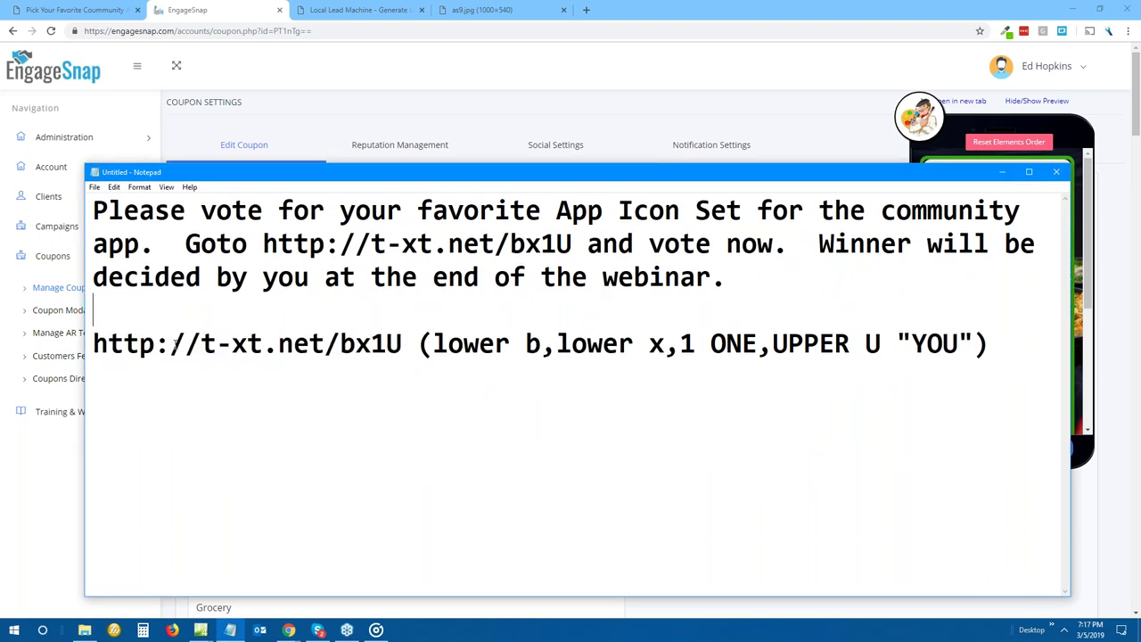
{"action": "left_click_drag", "start_coordinate": [200, 344], "coordinate": [218, 344]}
{"action": "left_click", "coordinate": [342, 347]}
{"action": "left_click_drag", "start_coordinate": [342, 347], "coordinate": [355, 346]}
{"action": "left_click_drag", "start_coordinate": [356, 344], "coordinate": [402, 344]}
{"action": "left_click", "coordinate": [396, 344]}
{"action": "left_click", "coordinate": [1001, 171]}
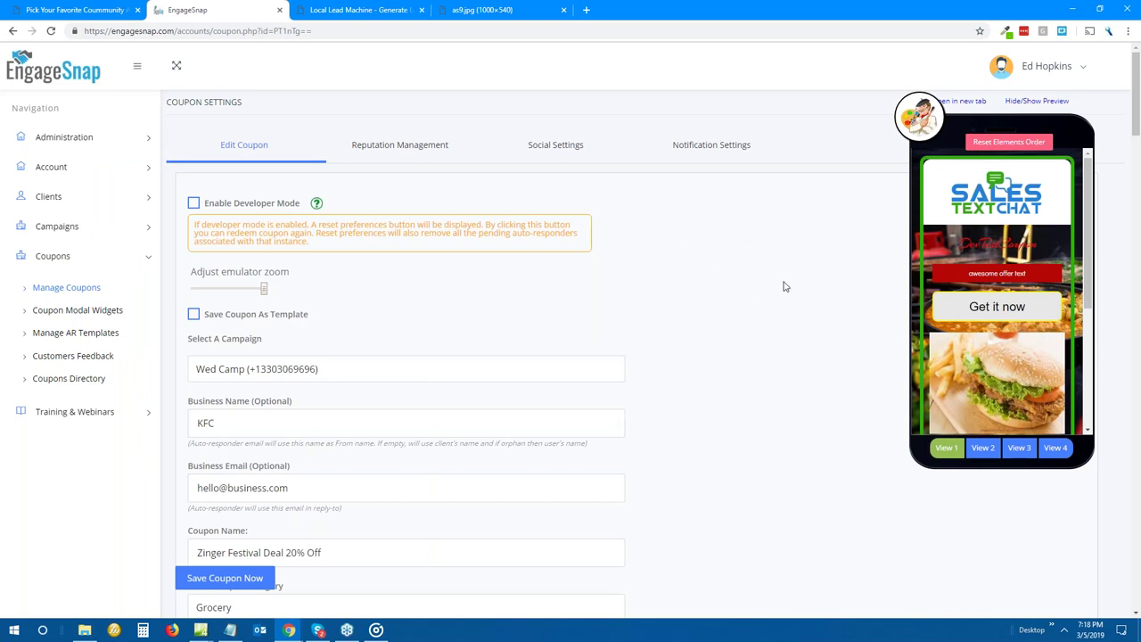
{"action": "left_click", "coordinate": [394, 12]}
{"action": "left_click", "coordinate": [467, 12]}
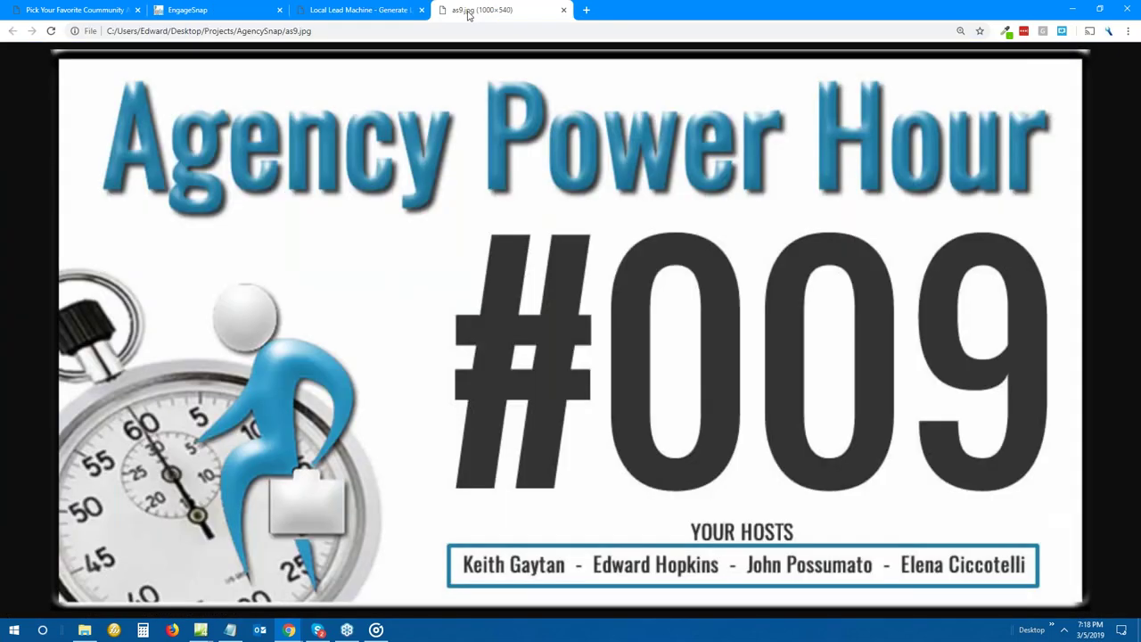
{"action": "left_click", "coordinate": [361, 11]}
{"action": "left_click", "coordinate": [239, 13]}
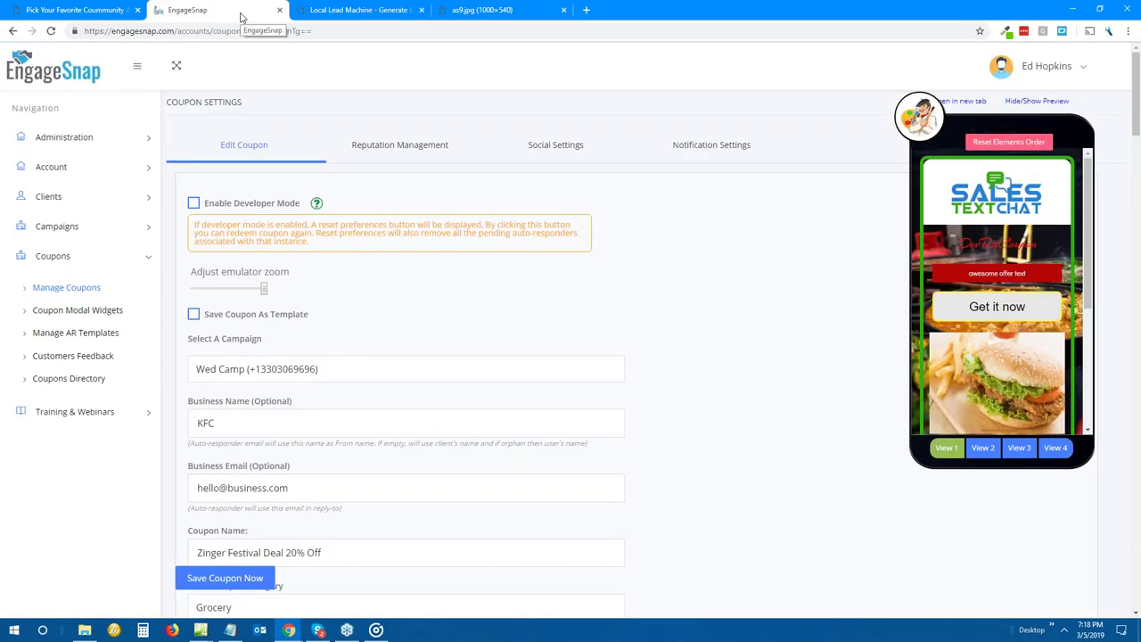
{"action": "left_click", "coordinate": [369, 12]}
{"action": "left_click", "coordinate": [467, 10]}
{"action": "left_click", "coordinate": [365, 11]}
{"action": "left_click", "coordinate": [239, 11]}
Show the Local Lead Machine website and close its developer tools.
{"action": "left_click", "coordinate": [373, 11]}
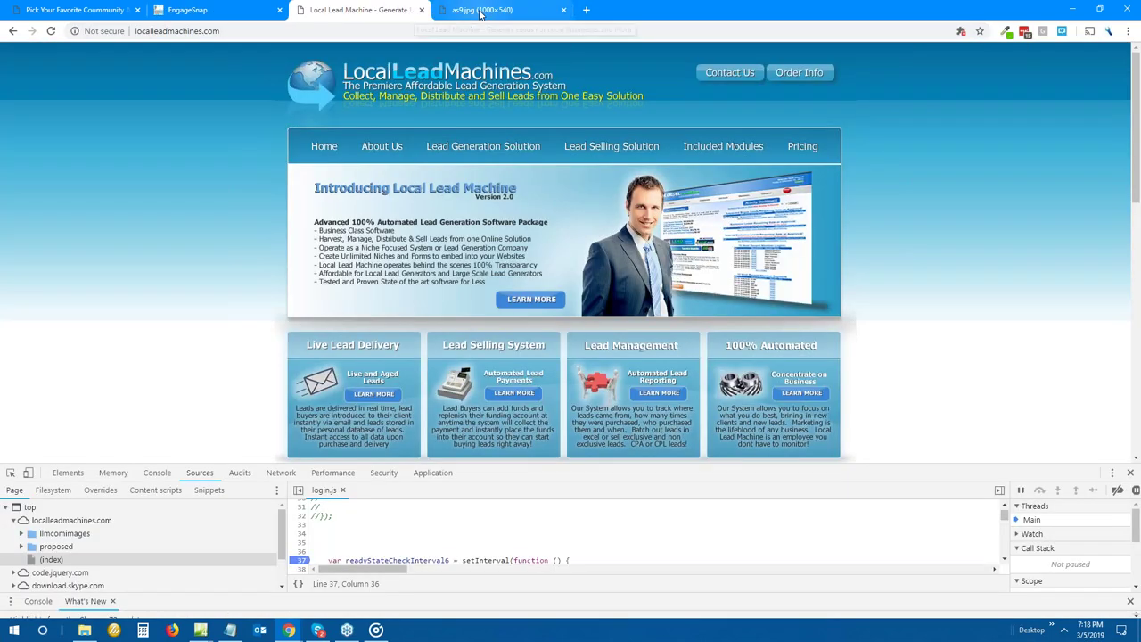
{"action": "left_click", "coordinate": [480, 11]}
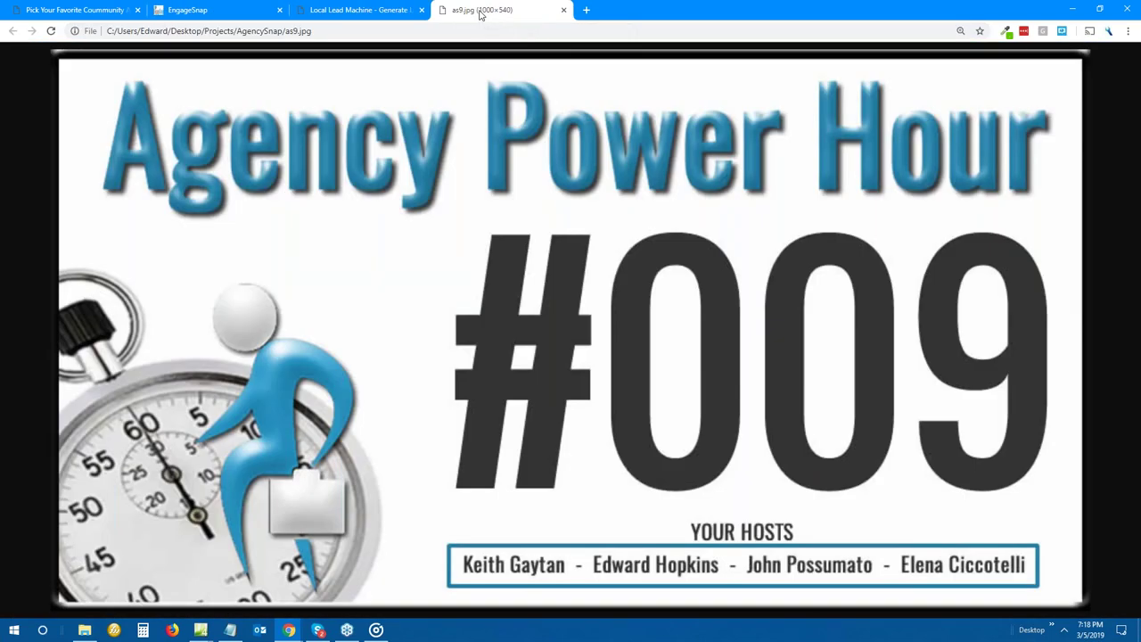
{"action": "left_click", "coordinate": [351, 18]}
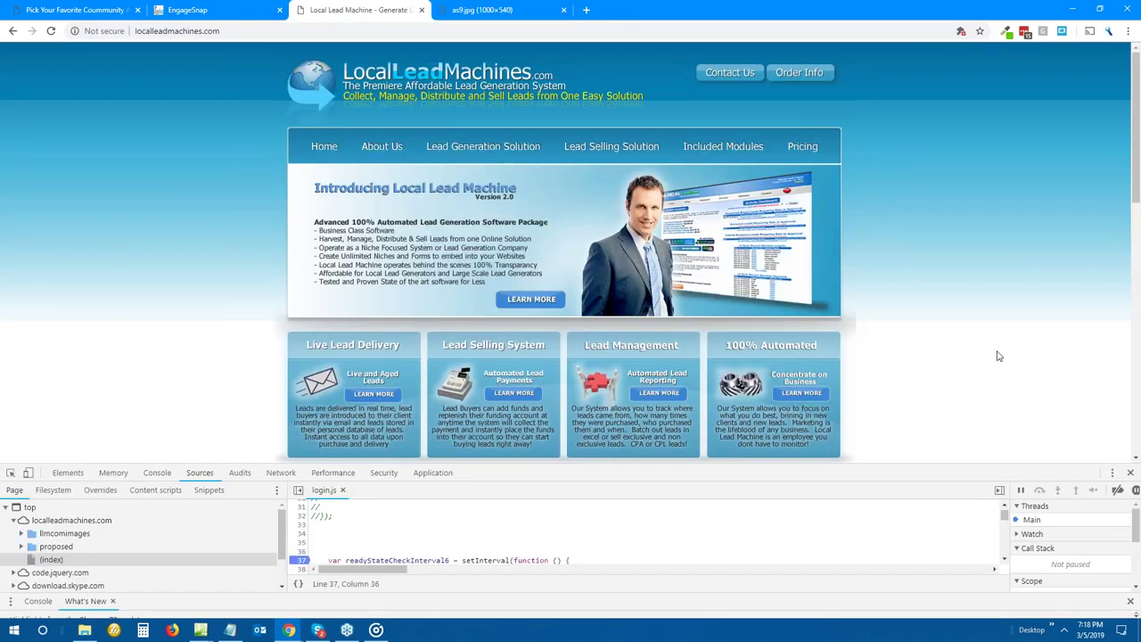
{"action": "left_click", "coordinate": [1129, 475]}
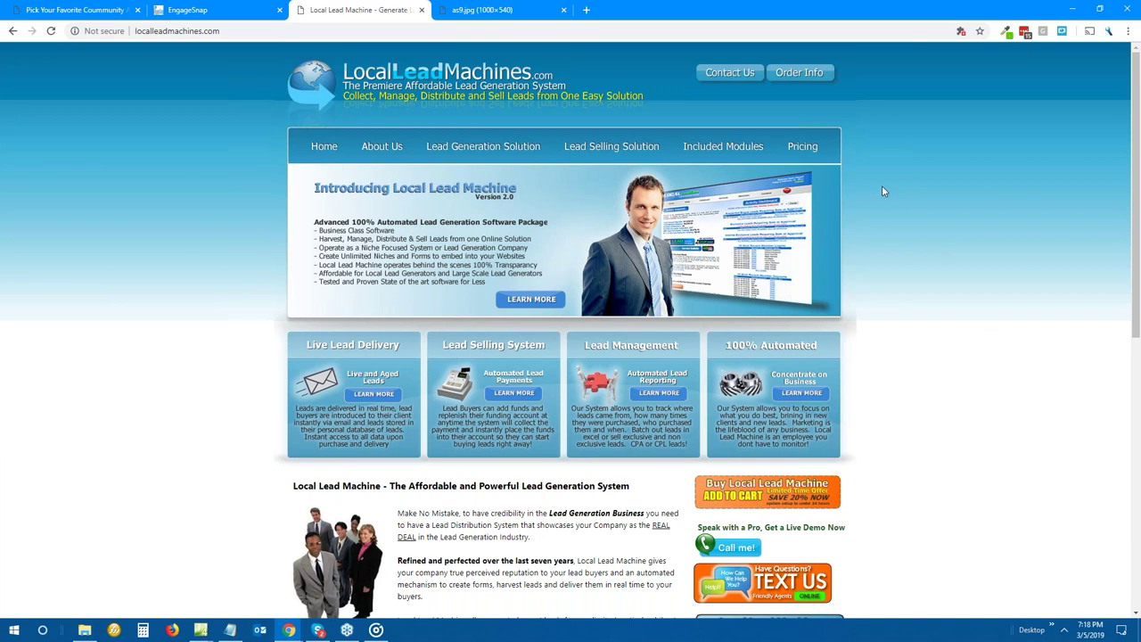
Return to the EngageSnap coupon and look through its edit settings, from description and personal data fields to keywords and browser notifications.
{"action": "left_click", "coordinate": [223, 13]}
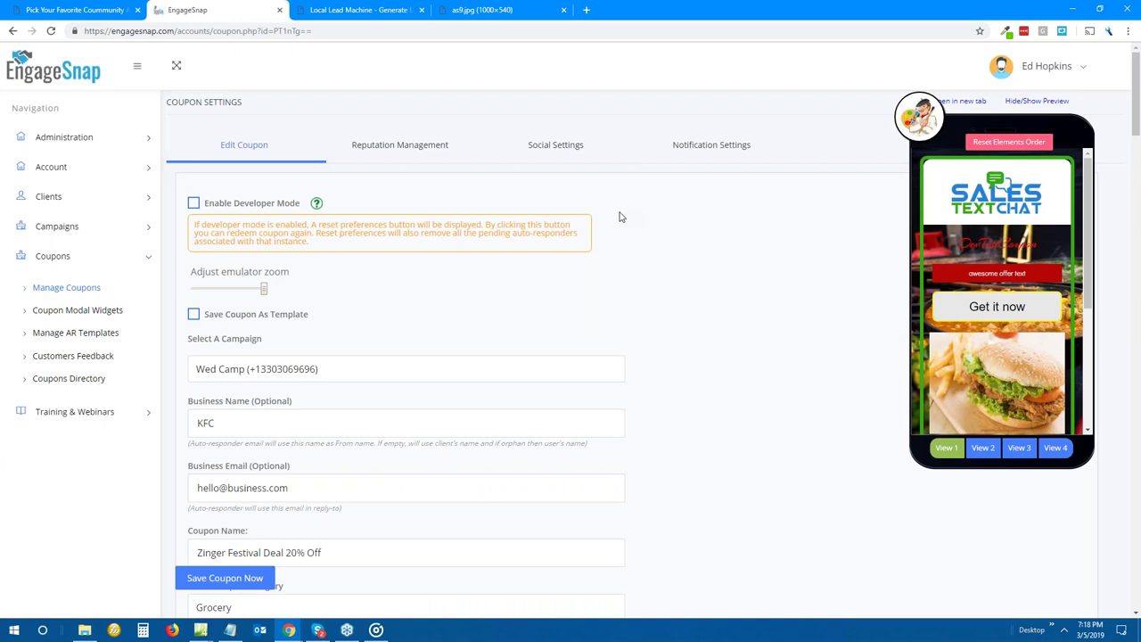
{"action": "scroll", "coordinate": [621, 217], "scroll_direction": "down", "scroll_amount": 3}
{"action": "scroll", "coordinate": [628, 227], "scroll_direction": "down", "scroll_amount": 2}
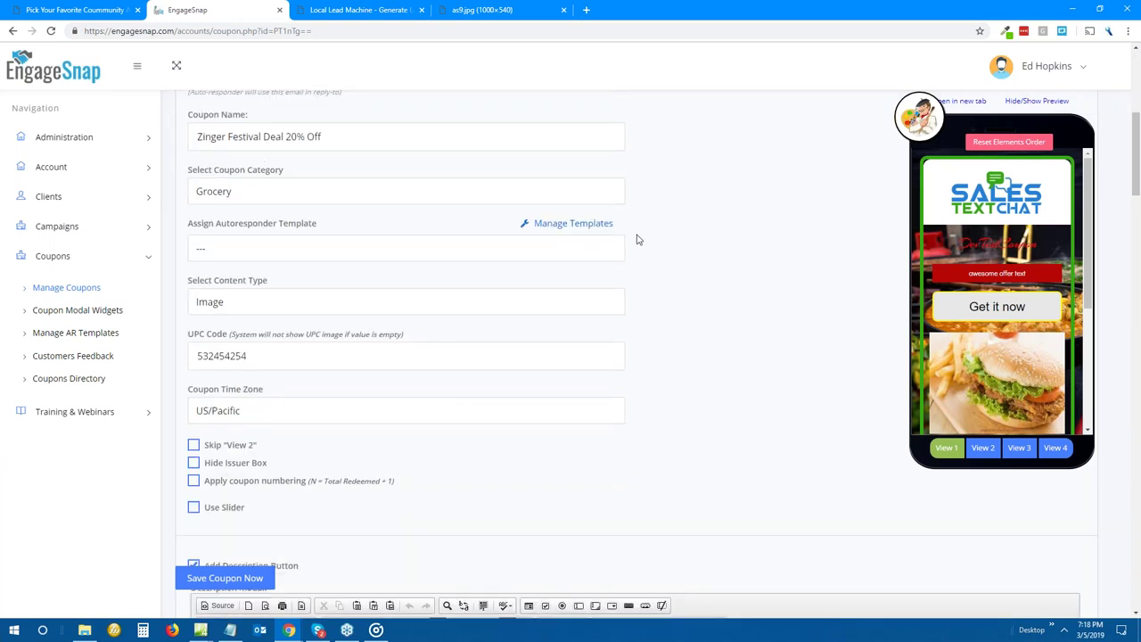
{"action": "scroll", "coordinate": [637, 239], "scroll_direction": "down", "scroll_amount": 5}
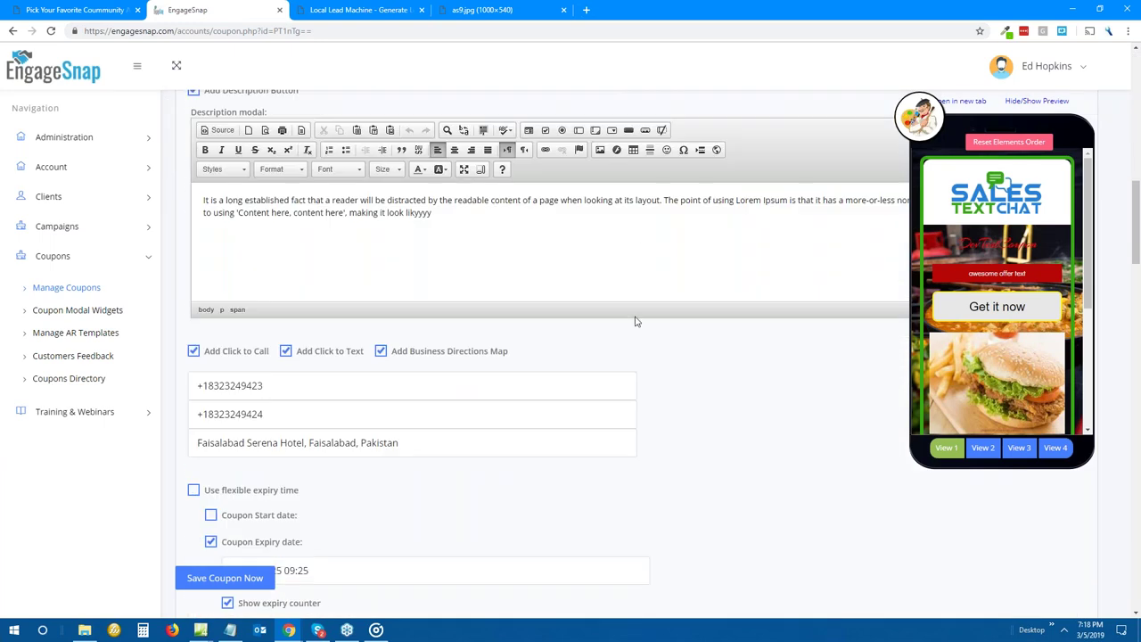
{"action": "scroll", "coordinate": [636, 321], "scroll_direction": "down", "scroll_amount": 9}
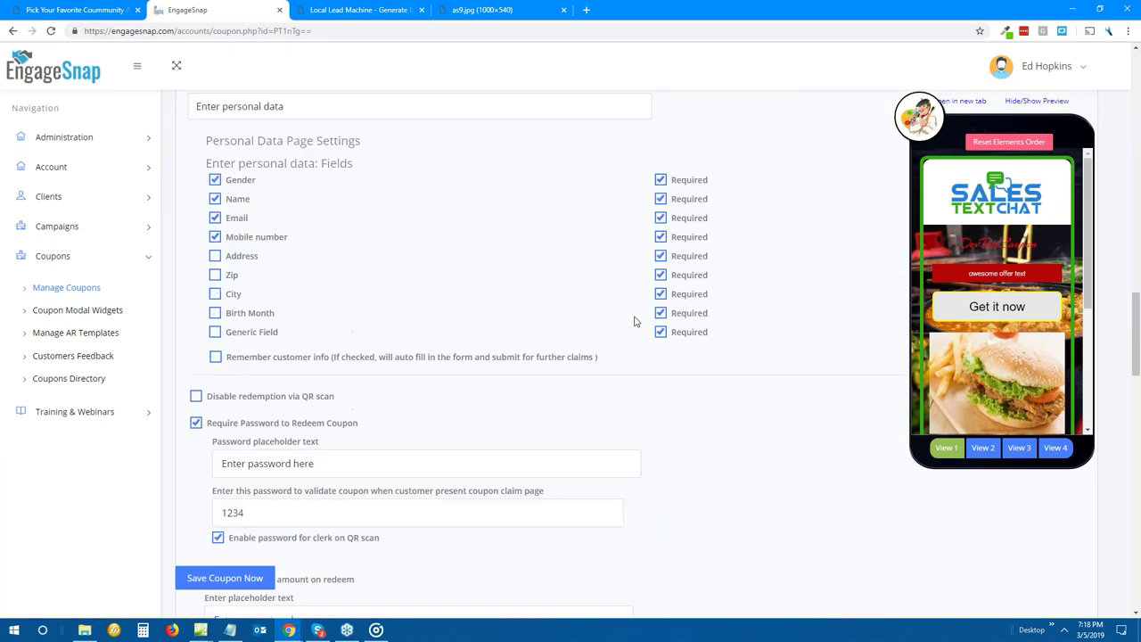
{"action": "scroll", "coordinate": [635, 321], "scroll_direction": "down", "scroll_amount": 7}
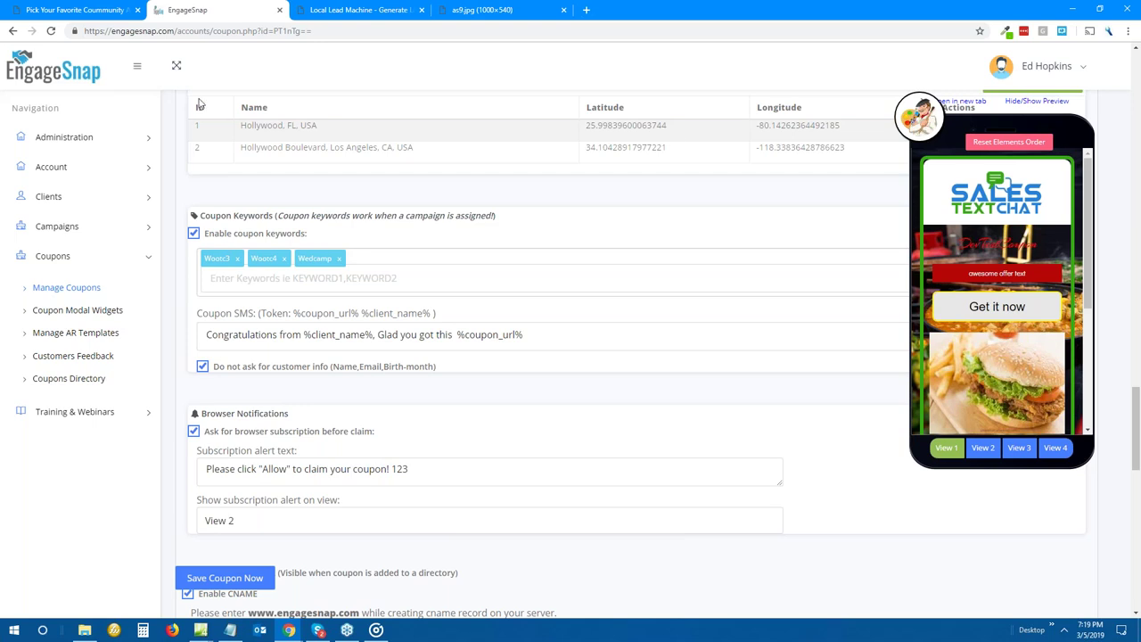
Go back to the community app voting page and check the updated votes from AppSet 1 through AppSet 10.
{"action": "left_click", "coordinate": [103, 10]}
{"action": "scroll", "coordinate": [438, 224], "scroll_direction": "up", "scroll_amount": 9}
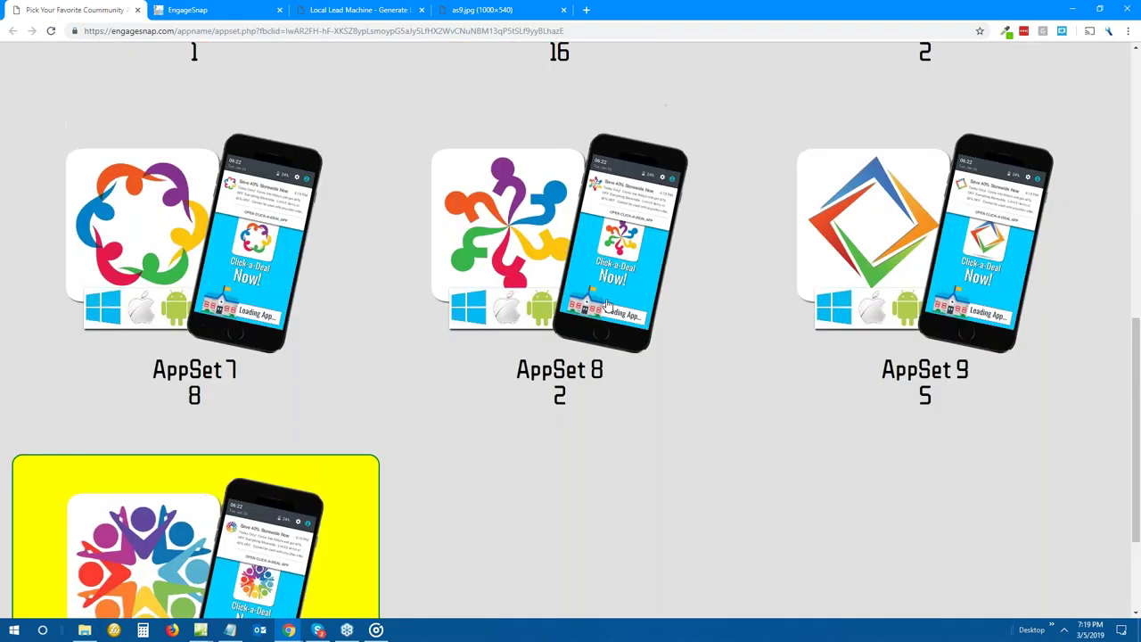
{"action": "scroll", "coordinate": [570, 321], "scroll_direction": "up", "scroll_amount": 1}
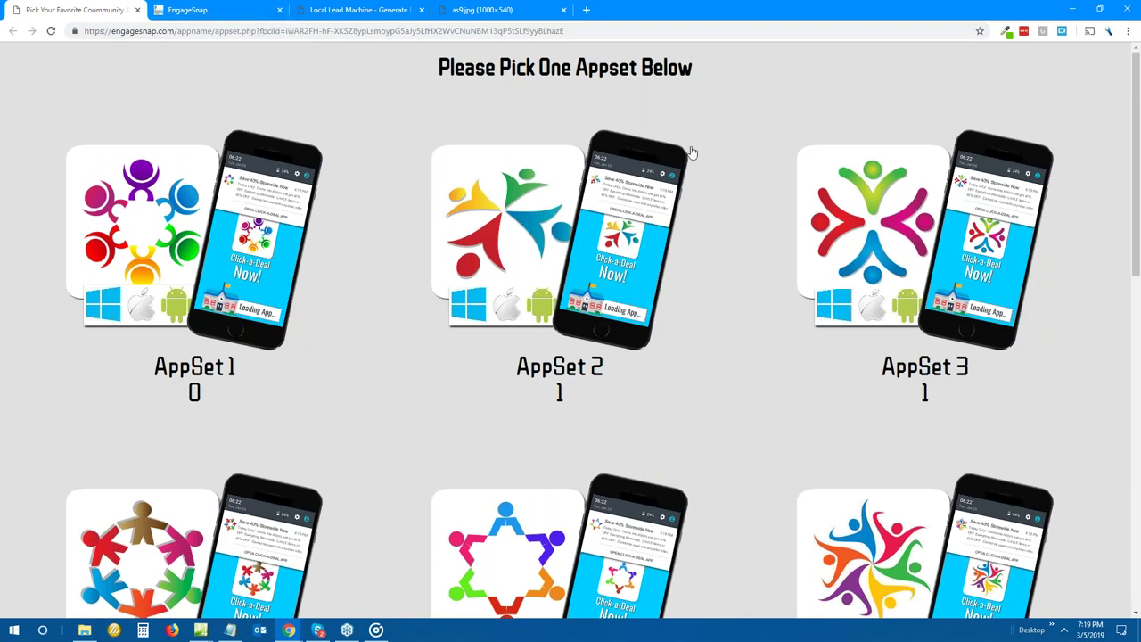
{"action": "left_click_drag", "start_coordinate": [1137, 129], "coordinate": [1130, 262]}
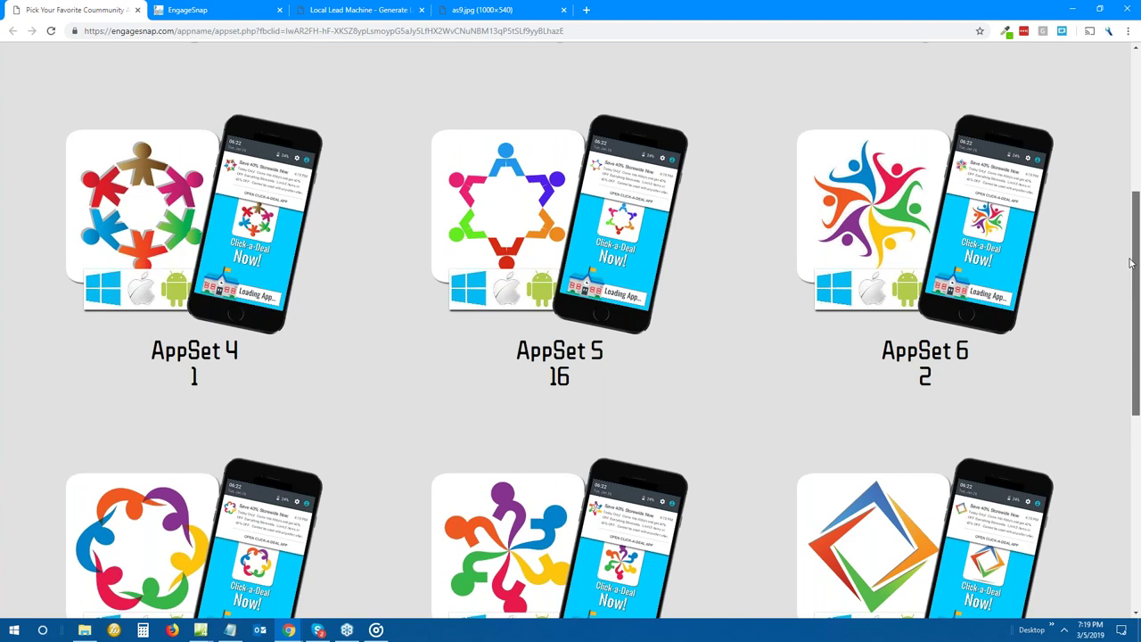
{"action": "left_click_drag", "start_coordinate": [1130, 263], "coordinate": [1127, 464]}
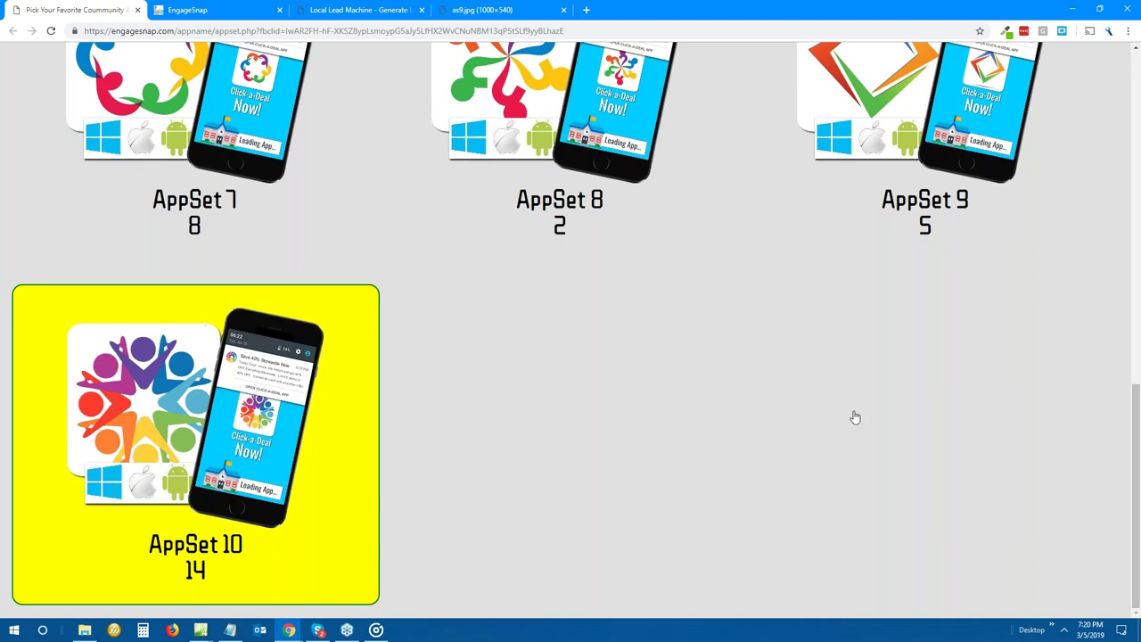
{"action": "scroll", "coordinate": [854, 417], "scroll_direction": "up", "scroll_amount": 9}
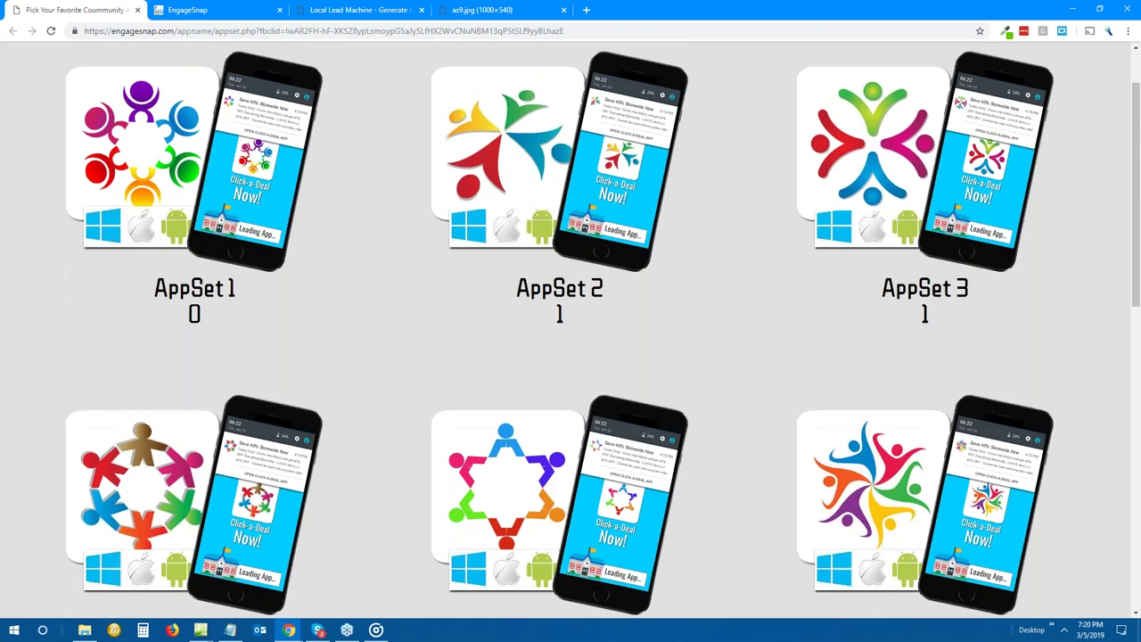
Examine the current votes for AppSet 1 through AppSet 10 on the voting page, going over the whole list repeatedly for new votes.
{"action": "scroll", "coordinate": [854, 410], "scroll_direction": "up", "scroll_amount": 1}
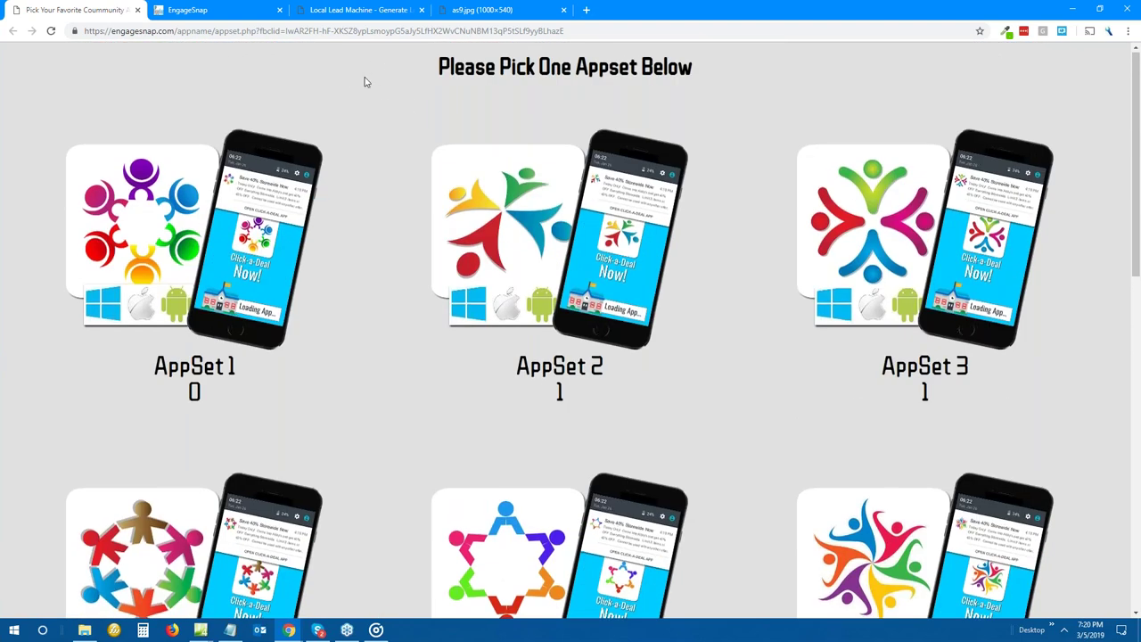
{"action": "scroll", "coordinate": [384, 204], "scroll_direction": "down", "scroll_amount": 10}
{"action": "scroll", "coordinate": [416, 259], "scroll_direction": "up", "scroll_amount": 7}
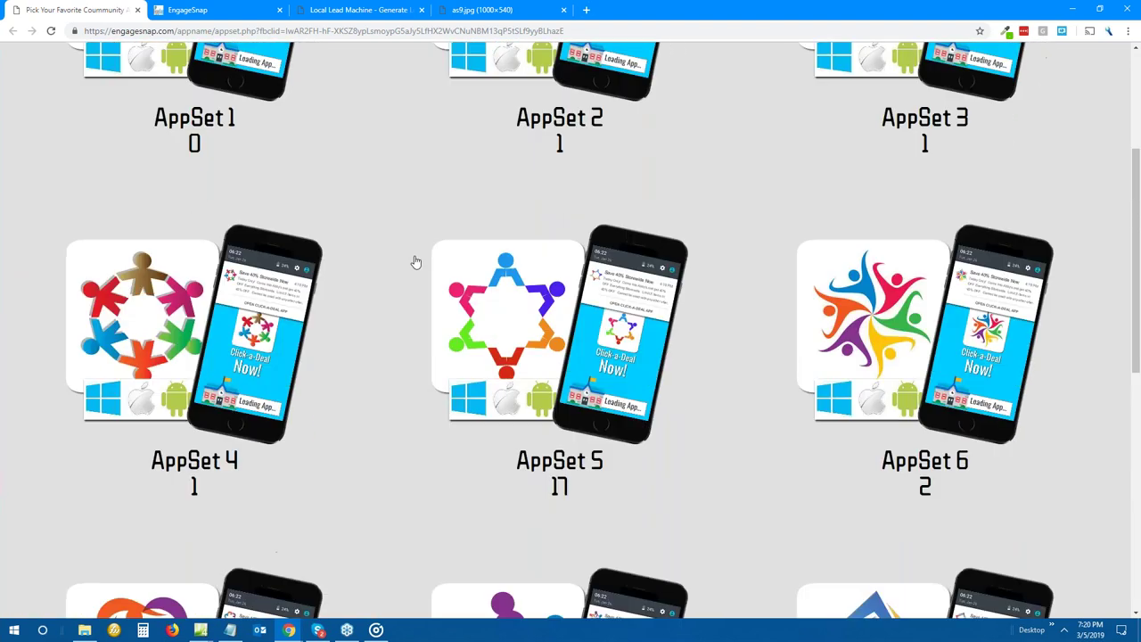
{"action": "scroll", "coordinate": [416, 262], "scroll_direction": "up", "scroll_amount": 3}
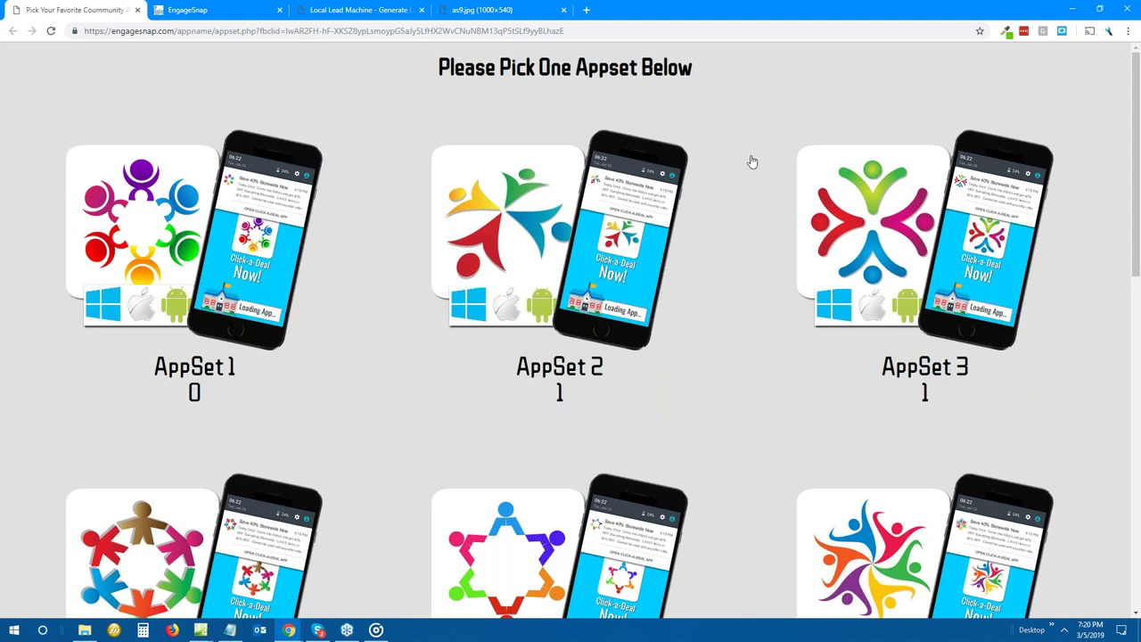
{"action": "scroll", "coordinate": [748, 173], "scroll_direction": "down", "scroll_amount": 9}
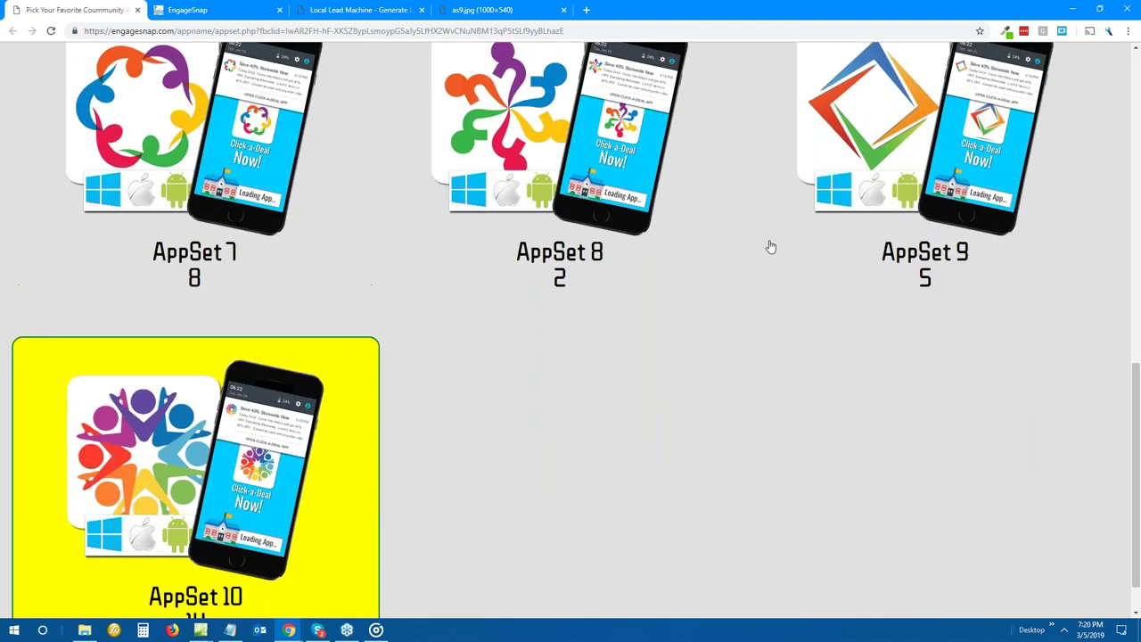
{"action": "scroll", "coordinate": [771, 246], "scroll_direction": "up", "scroll_amount": 9}
{"action": "scroll", "coordinate": [770, 246], "scroll_direction": "up", "scroll_amount": 1}
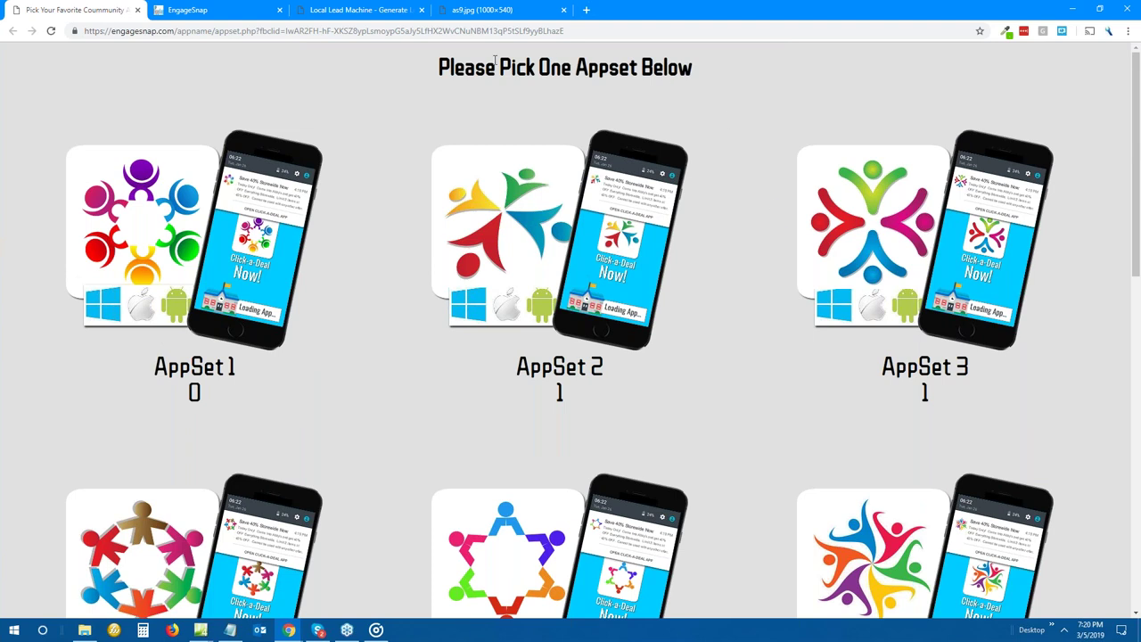
{"action": "scroll", "coordinate": [709, 214], "scroll_direction": "down", "scroll_amount": 10}
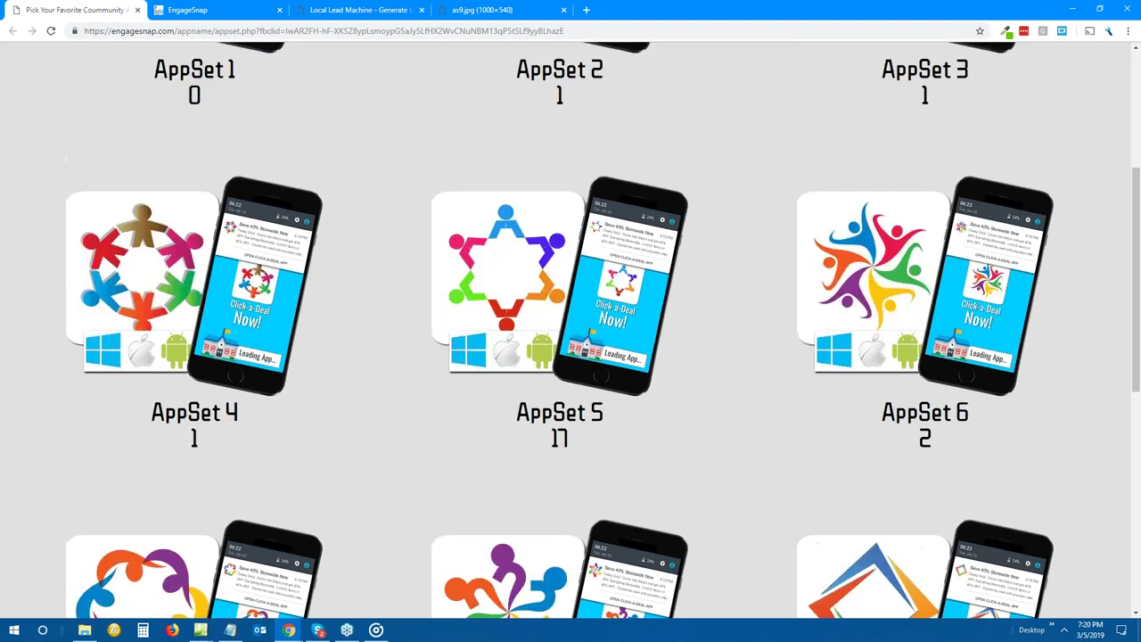
{"action": "scroll", "coordinate": [717, 276], "scroll_direction": "up", "scroll_amount": 10}
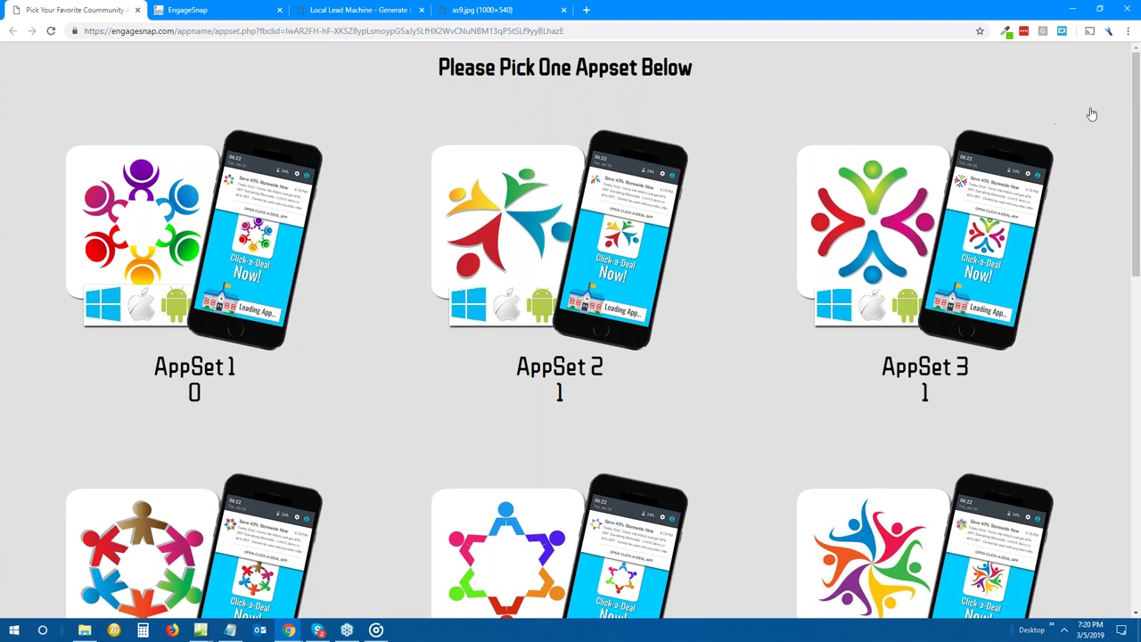
{"action": "left_click_drag", "start_coordinate": [1135, 103], "coordinate": [1135, 66]}
{"action": "scroll", "coordinate": [755, 131], "scroll_direction": "down", "scroll_amount": 6}
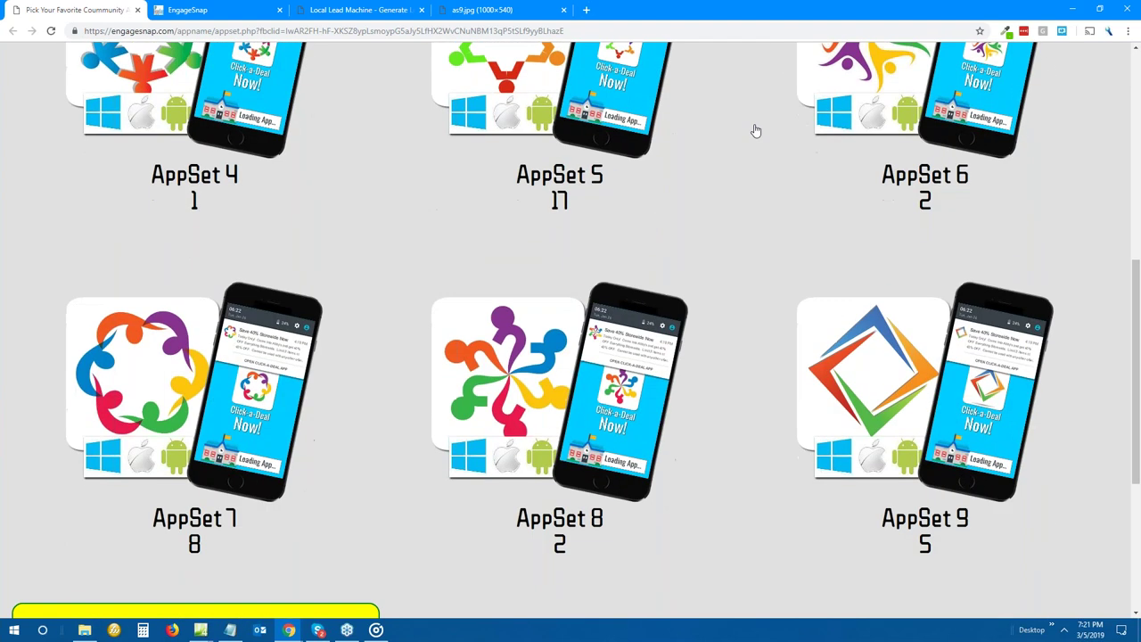
{"action": "scroll", "coordinate": [755, 131], "scroll_direction": "down", "scroll_amount": 3}
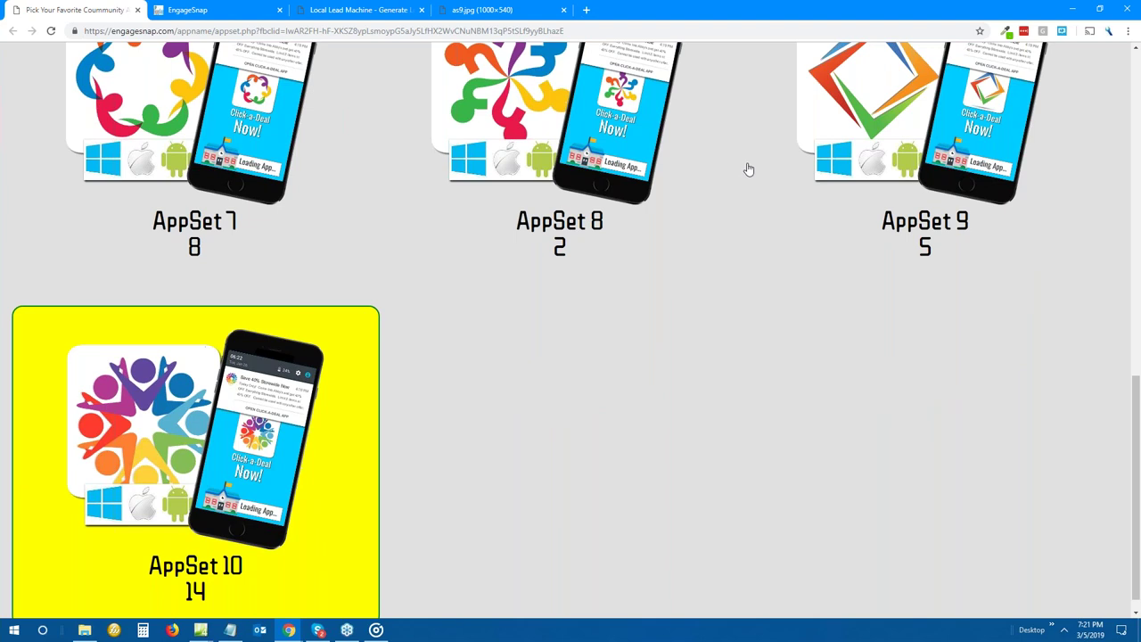
{"action": "scroll", "coordinate": [747, 173], "scroll_direction": "down", "scroll_amount": 1}
{"action": "scroll", "coordinate": [747, 174], "scroll_direction": "up", "scroll_amount": 7}
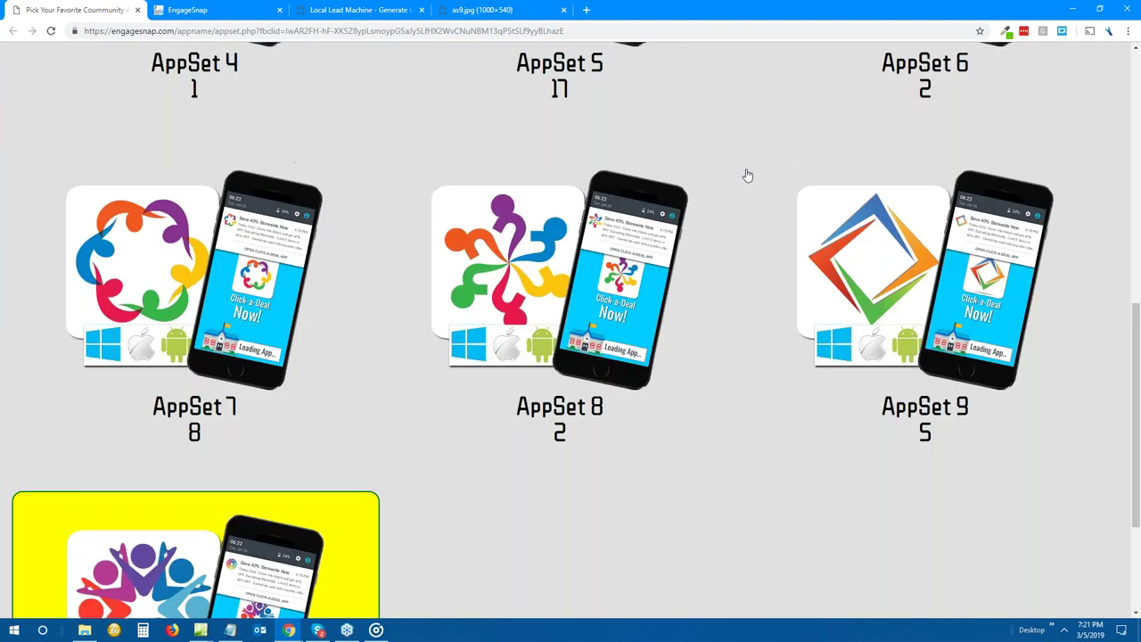
{"action": "scroll", "coordinate": [570, 320], "scroll_direction": "up", "scroll_amount": 2}
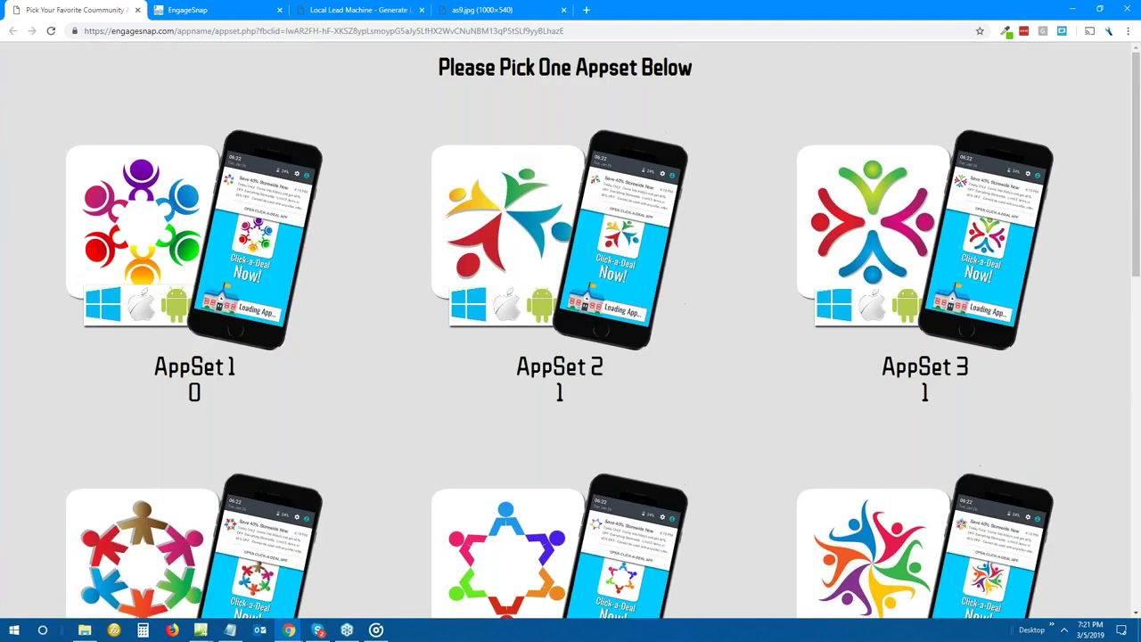
{"action": "scroll", "coordinate": [571, 320], "scroll_direction": "down", "scroll_amount": 3}
{"action": "scroll", "coordinate": [735, 261], "scroll_direction": "down", "scroll_amount": 6}
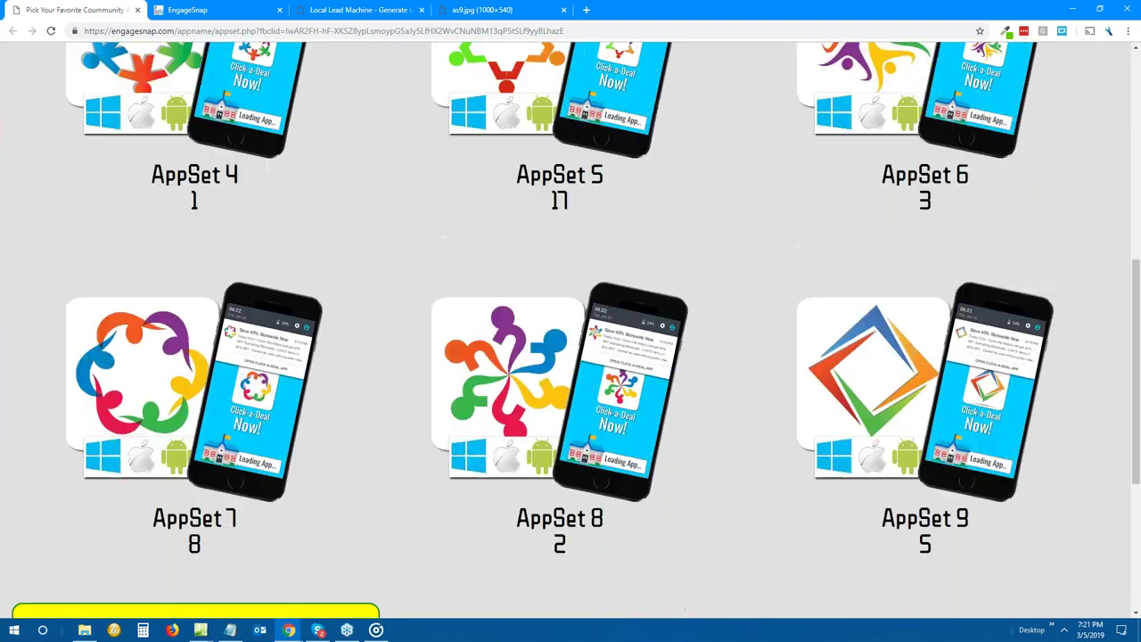
{"action": "scroll", "coordinate": [735, 261], "scroll_direction": "up", "scroll_amount": 10}
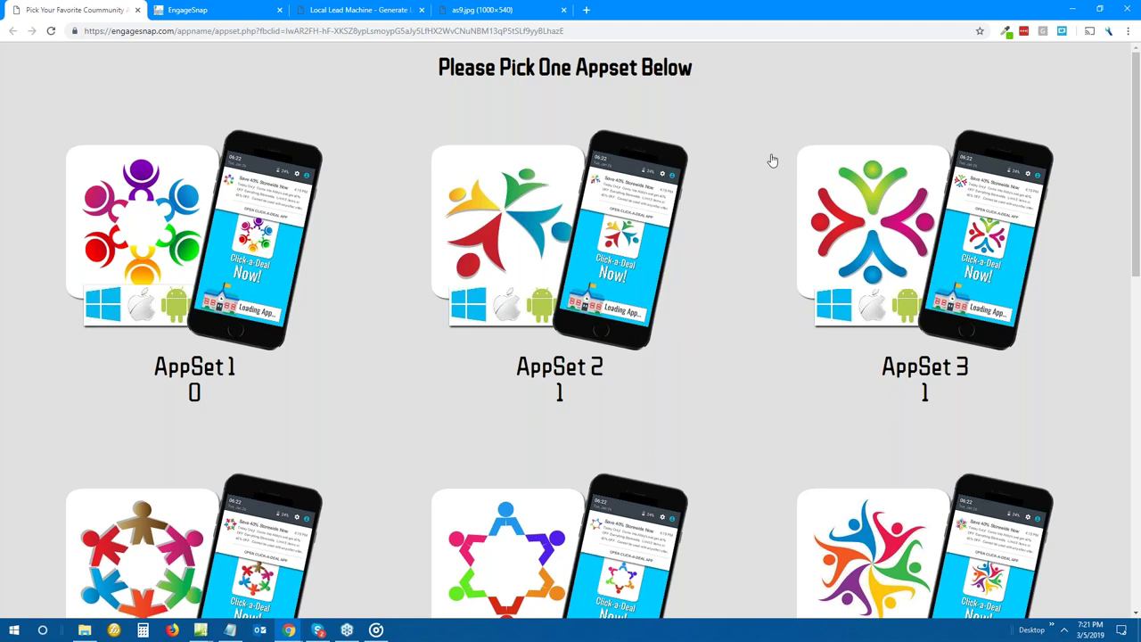
{"action": "scroll", "coordinate": [767, 166], "scroll_direction": "down", "scroll_amount": 10}
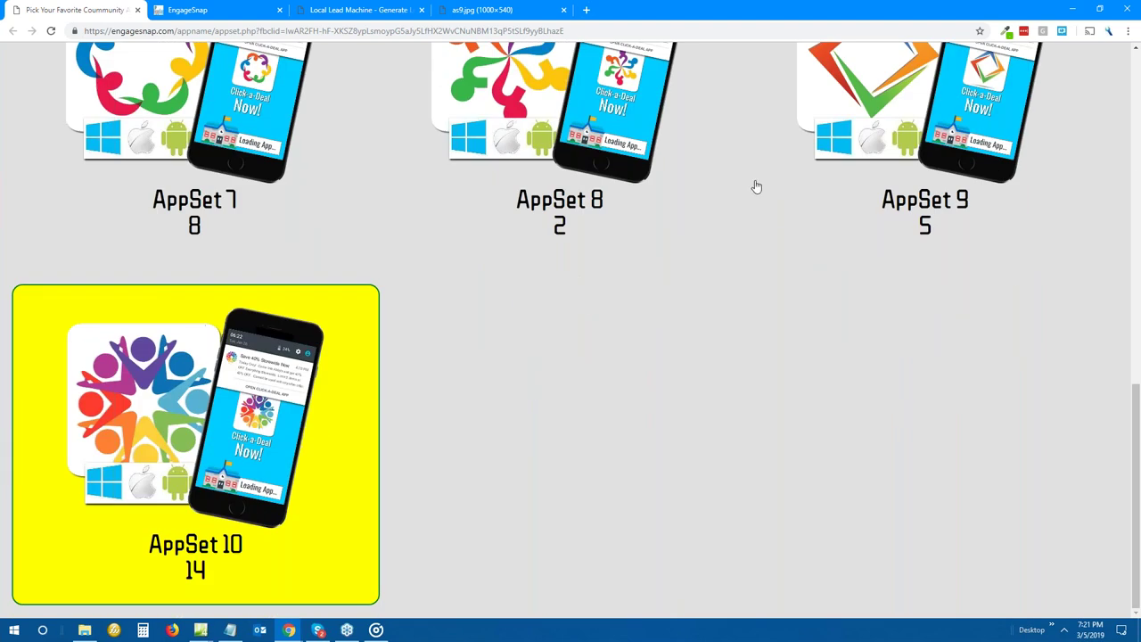
{"action": "scroll", "coordinate": [754, 186], "scroll_direction": "up", "scroll_amount": 8}
{"action": "scroll", "coordinate": [756, 186], "scroll_direction": "up", "scroll_amount": 2}
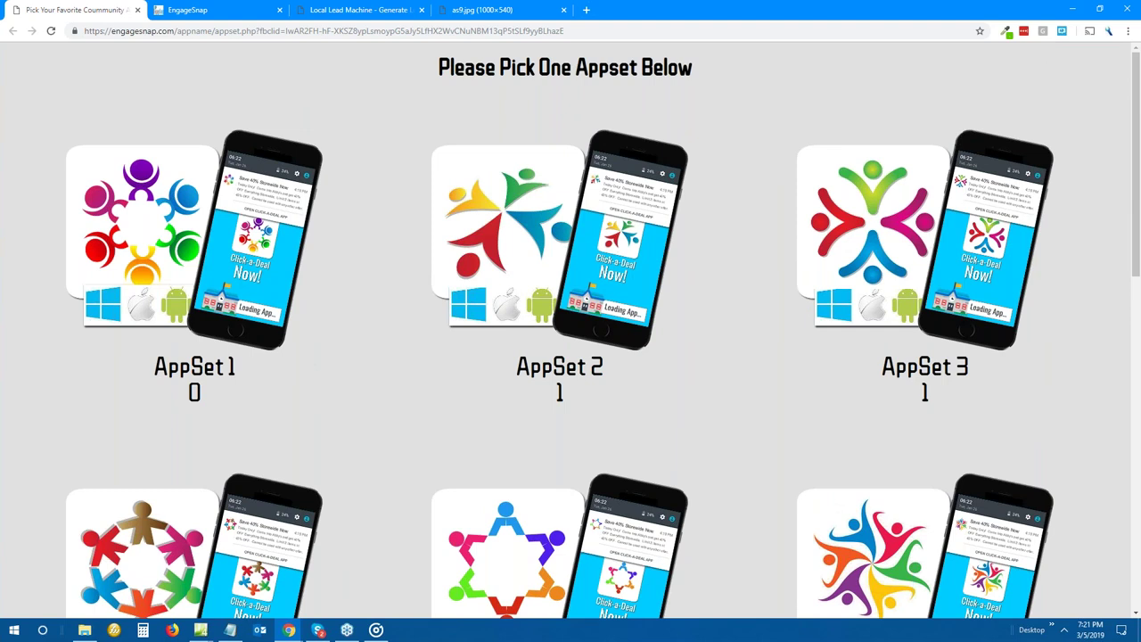
{"action": "scroll", "coordinate": [603, 330], "scroll_direction": "down", "scroll_amount": 10}
{"action": "scroll", "coordinate": [603, 330], "scroll_direction": "down", "scroll_amount": 1}
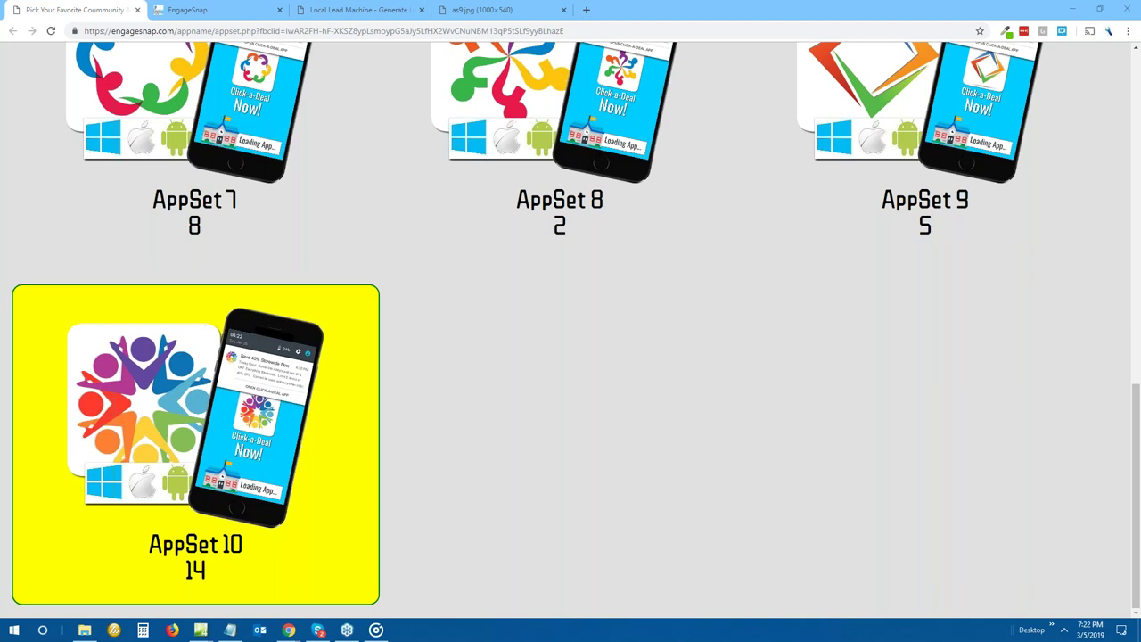
{"action": "scroll", "coordinate": [1031, 234], "scroll_direction": "up", "scroll_amount": 5}
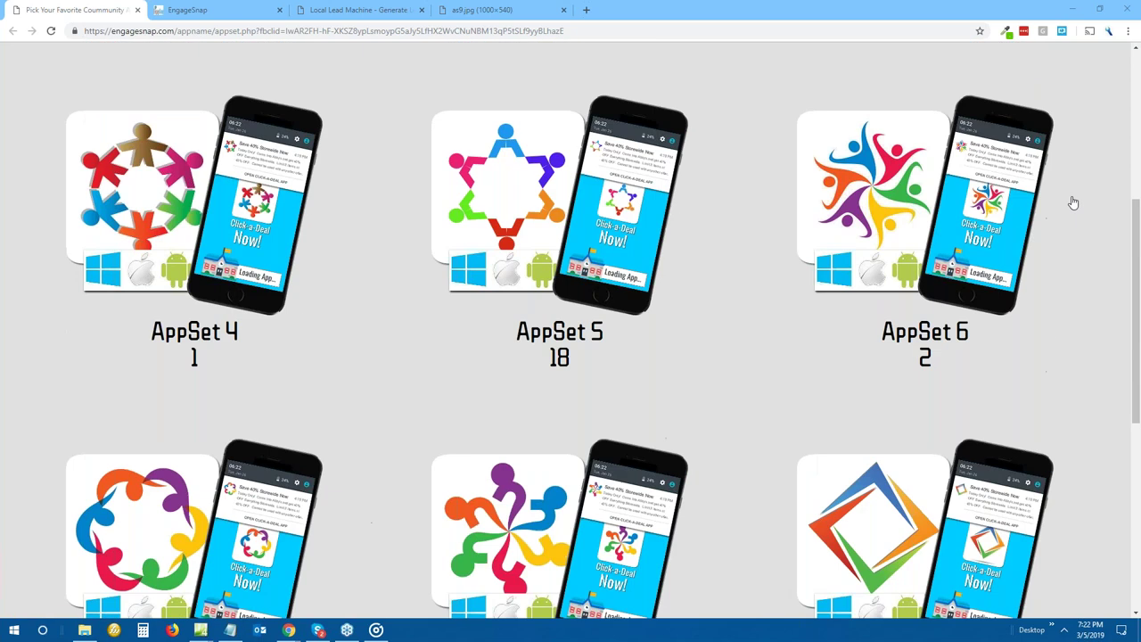
{"action": "scroll", "coordinate": [1073, 203], "scroll_direction": "up", "scroll_amount": 4}
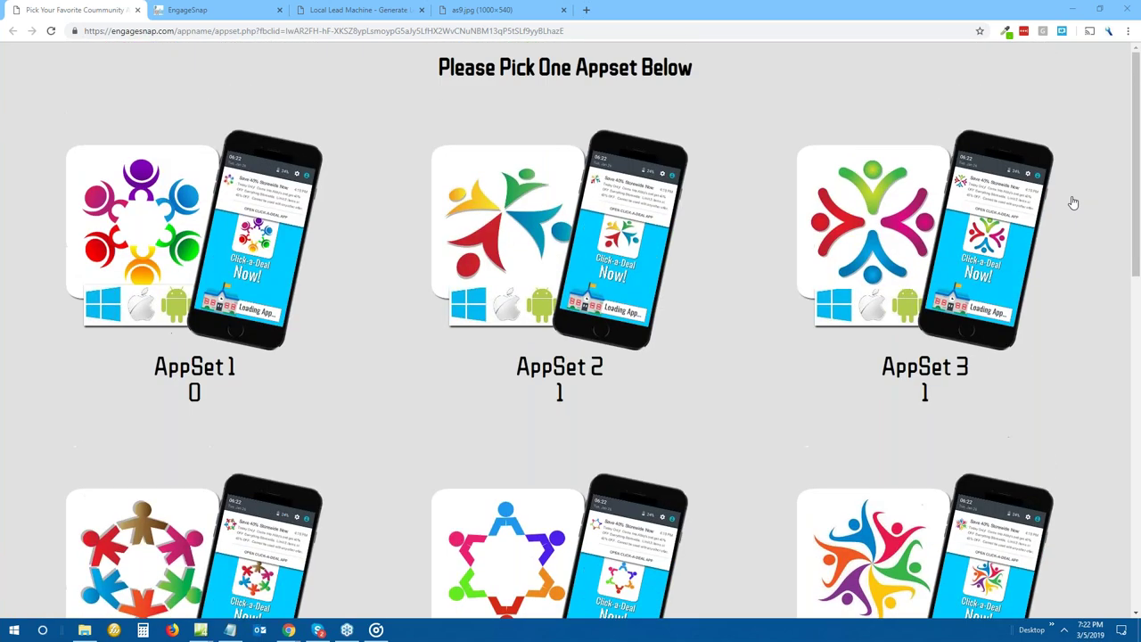
{"action": "scroll", "coordinate": [1073, 203], "scroll_direction": "down", "scroll_amount": 9}
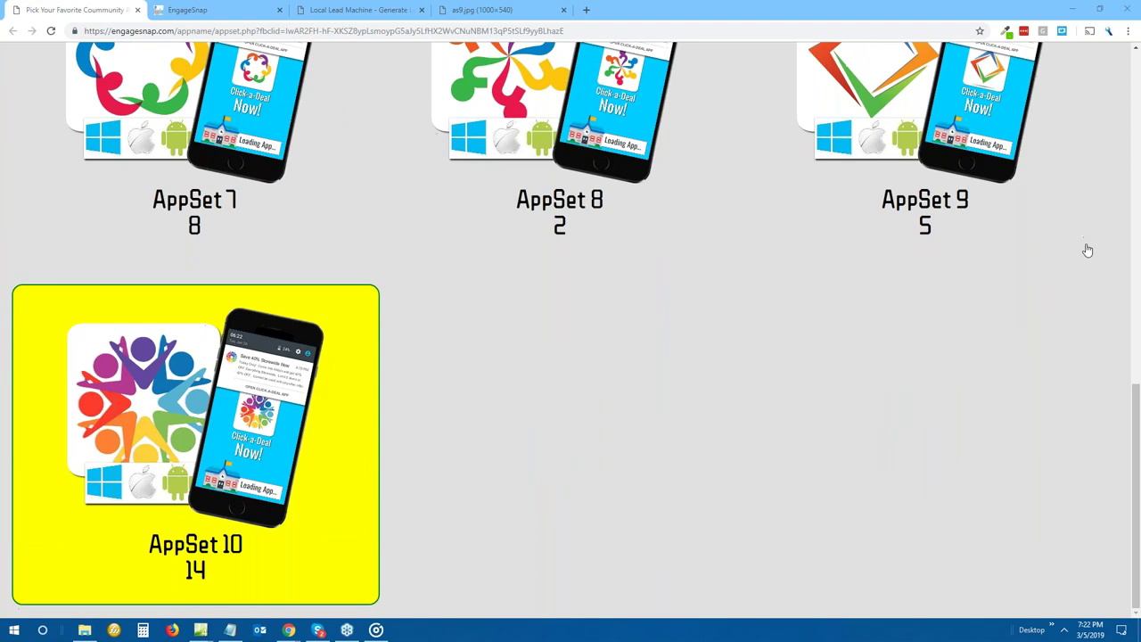
{"action": "left_click", "coordinate": [1125, 410]}
{"action": "scroll", "coordinate": [570, 324], "scroll_direction": "up", "scroll_amount": 1}
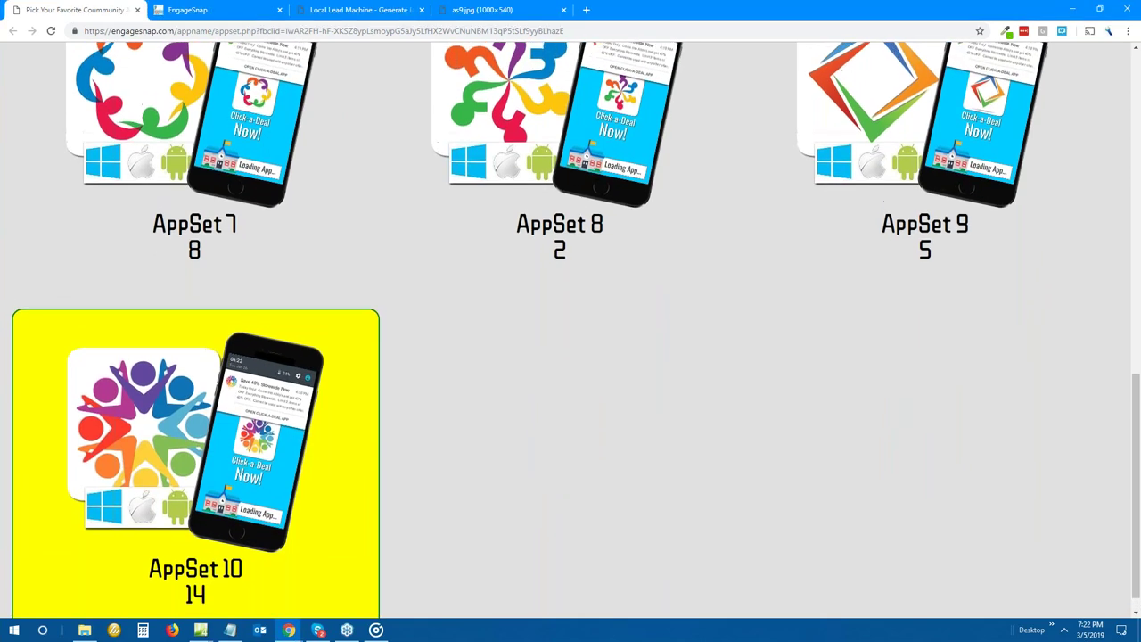
{"action": "scroll", "coordinate": [571, 324], "scroll_direction": "up", "scroll_amount": 2}
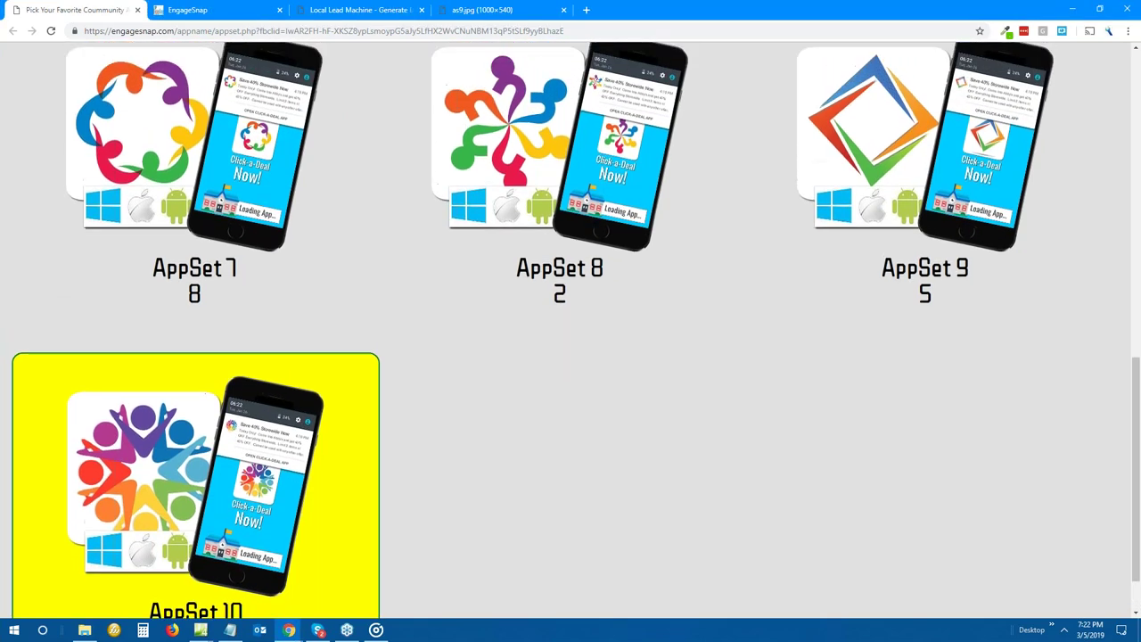
{"action": "scroll", "coordinate": [1096, 205], "scroll_direction": "up", "scroll_amount": 10}
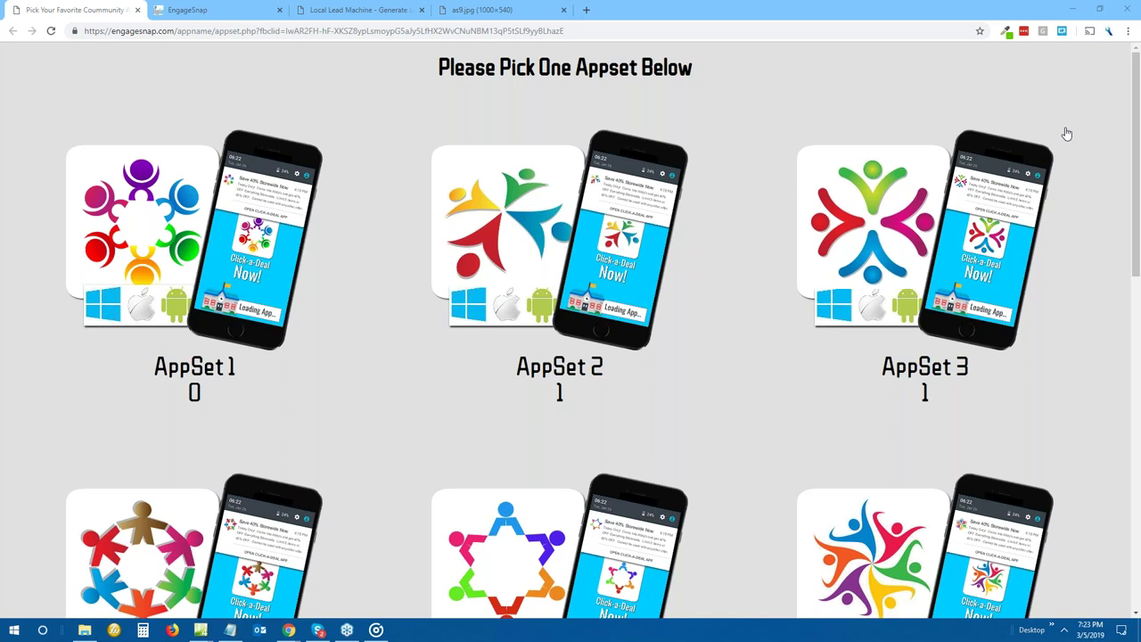
{"action": "left_click_drag", "start_coordinate": [1134, 178], "coordinate": [1121, 430]}
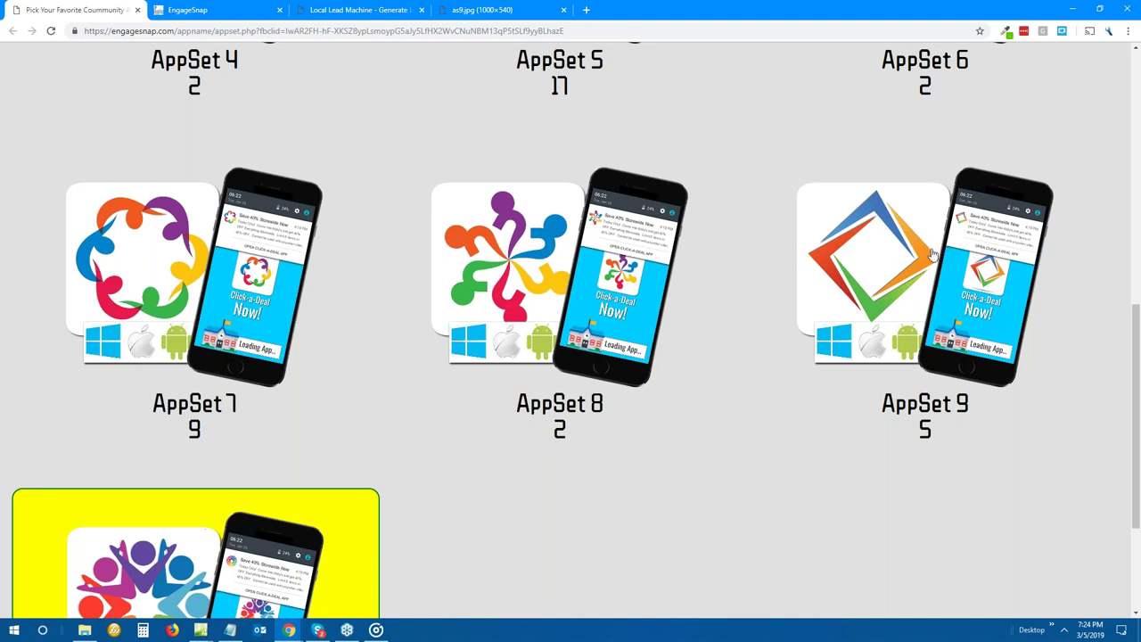
Copy the address of the AppSet 9 image and open appoption9.png in a new browser tab.
{"action": "right_click", "coordinate": [885, 219]}
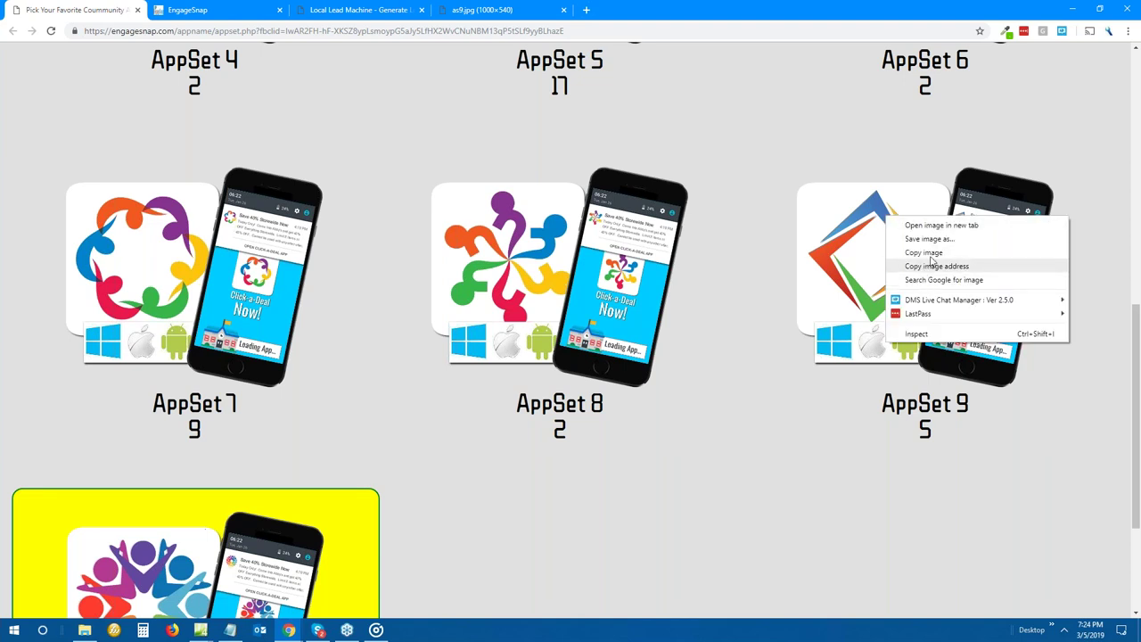
{"action": "left_click", "coordinate": [970, 210]}
{"action": "right_click", "coordinate": [933, 197]}
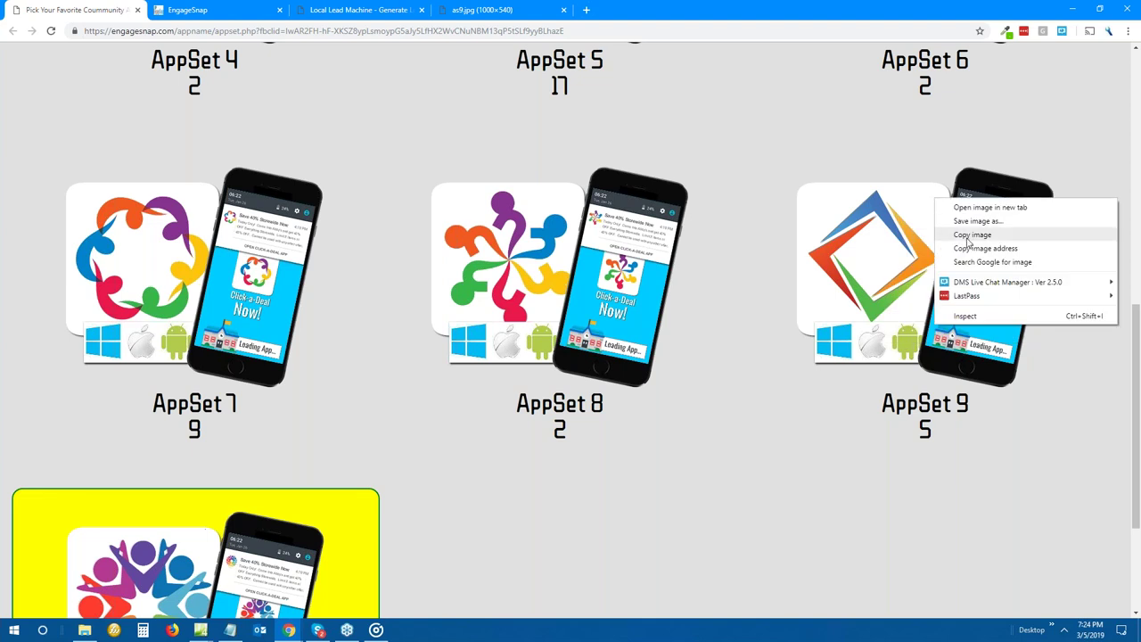
{"action": "left_click", "coordinate": [968, 245]}
{"action": "left_click", "coordinate": [586, 11]}
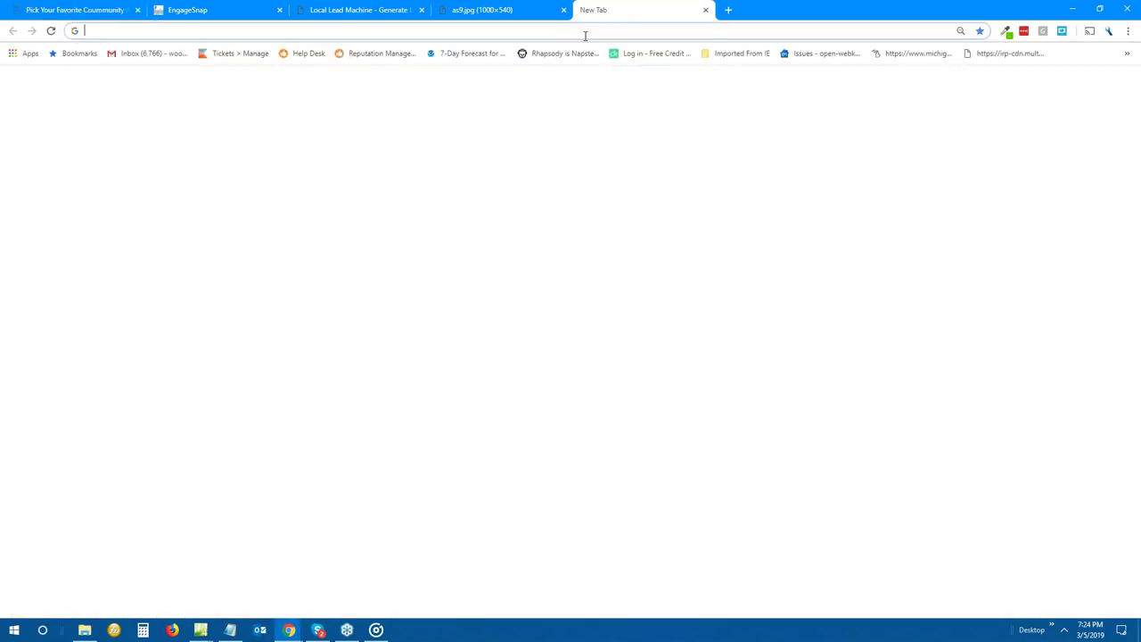
{"action": "type", "text": "https://engagesnap.com/appname/images/appoption9.png"}
{"action": "key", "text": "Return"}
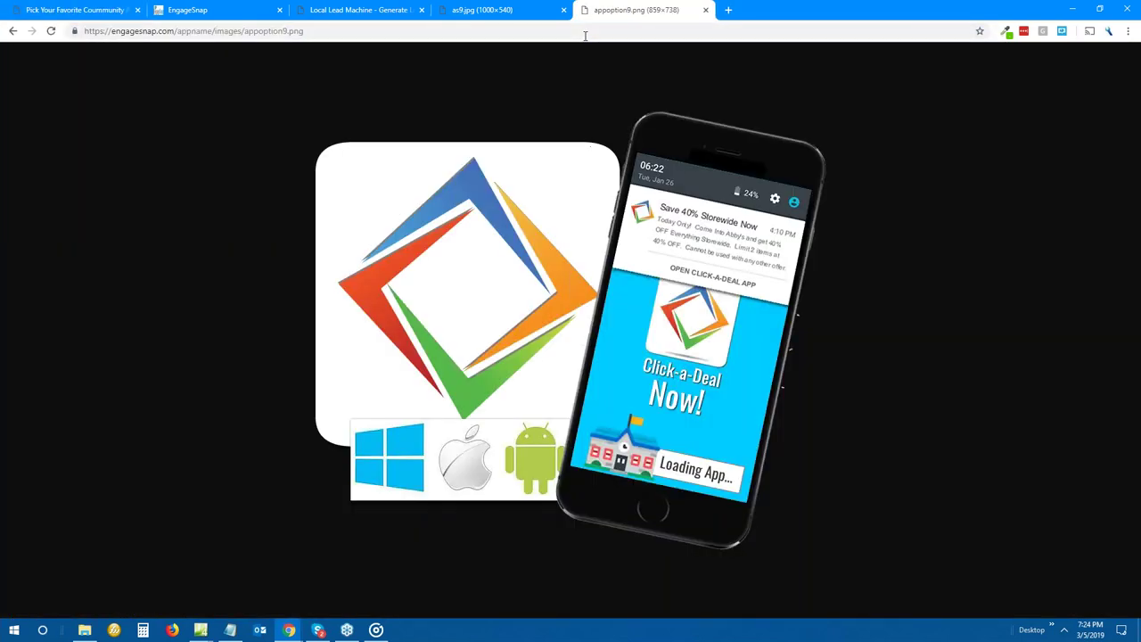
Enlarge the AppSet 9 image to 150% to inspect the icon and phone mockup, and reduce the zoom again.
{"action": "key", "text": "ctrl+plus"}
{"action": "key", "text": "ctrl+plus"}
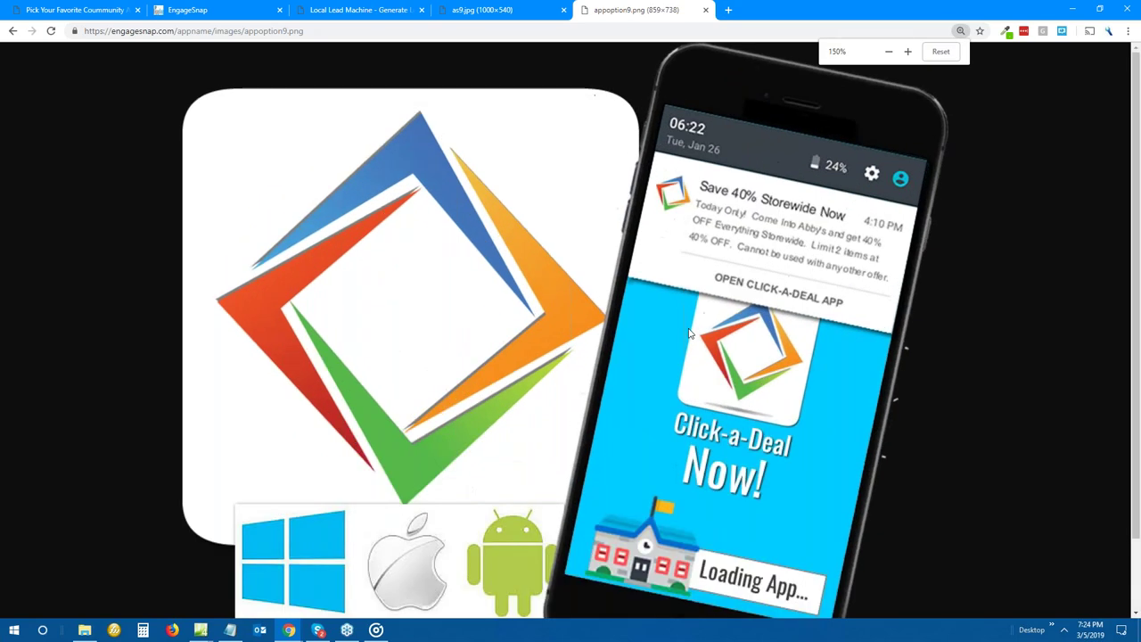
{"action": "key", "text": "ctrl+minus"}
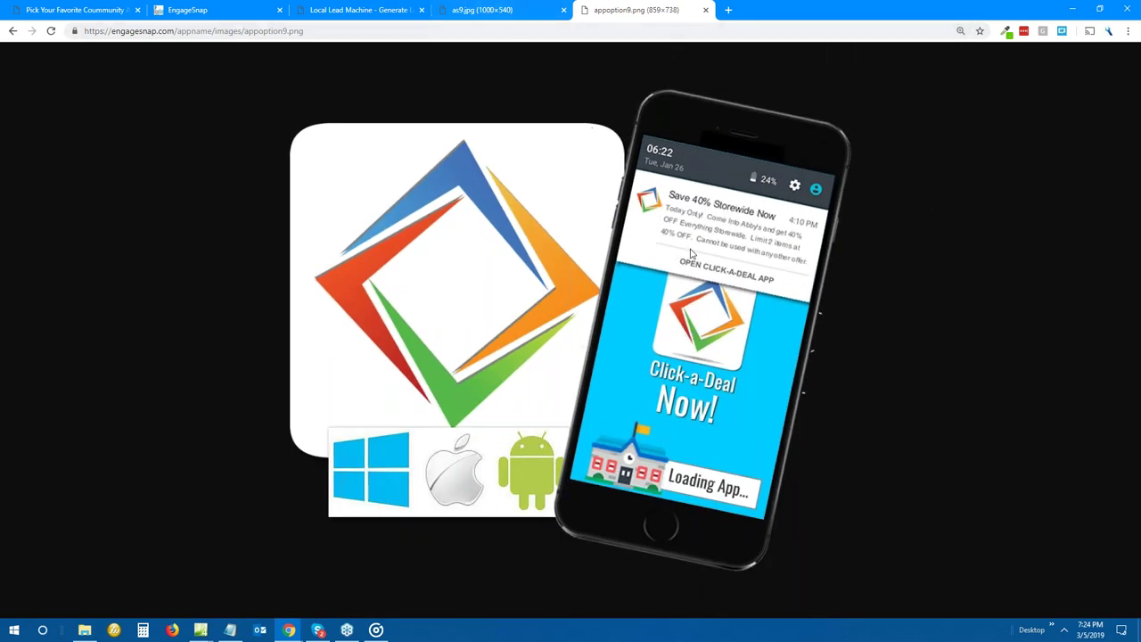
Return to the voting page and check the votes for AppSet 4 through AppSet 10.
{"action": "left_click", "coordinate": [482, 12]}
{"action": "left_click", "coordinate": [389, 13]}
{"action": "left_click", "coordinate": [257, 9]}
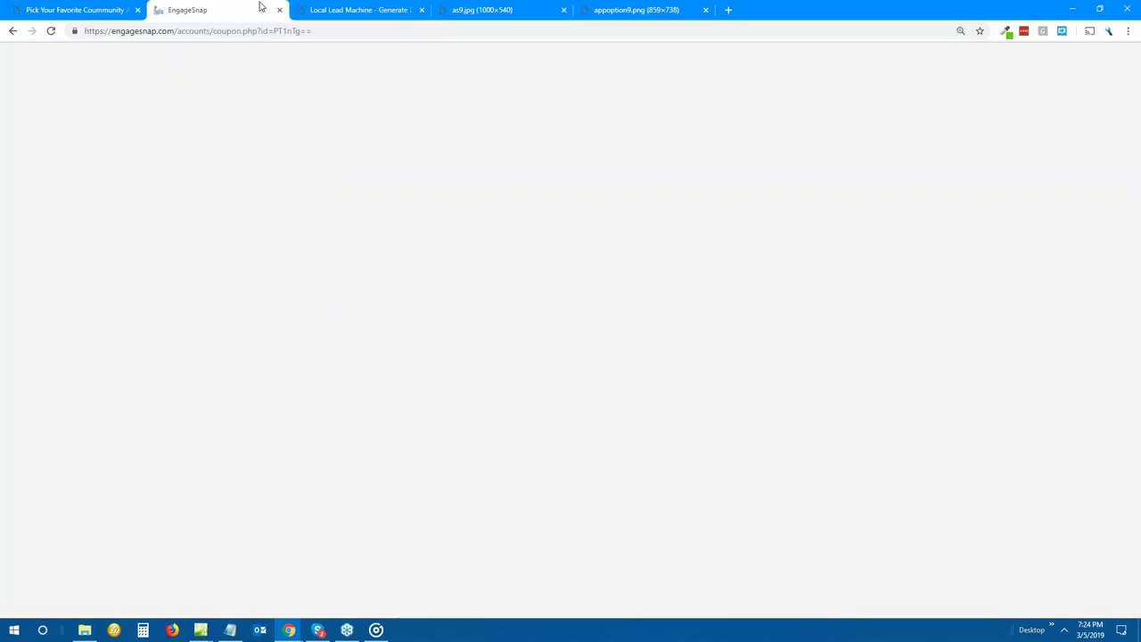
{"action": "left_click", "coordinate": [482, 11]}
{"action": "left_click", "coordinate": [144, 11]}
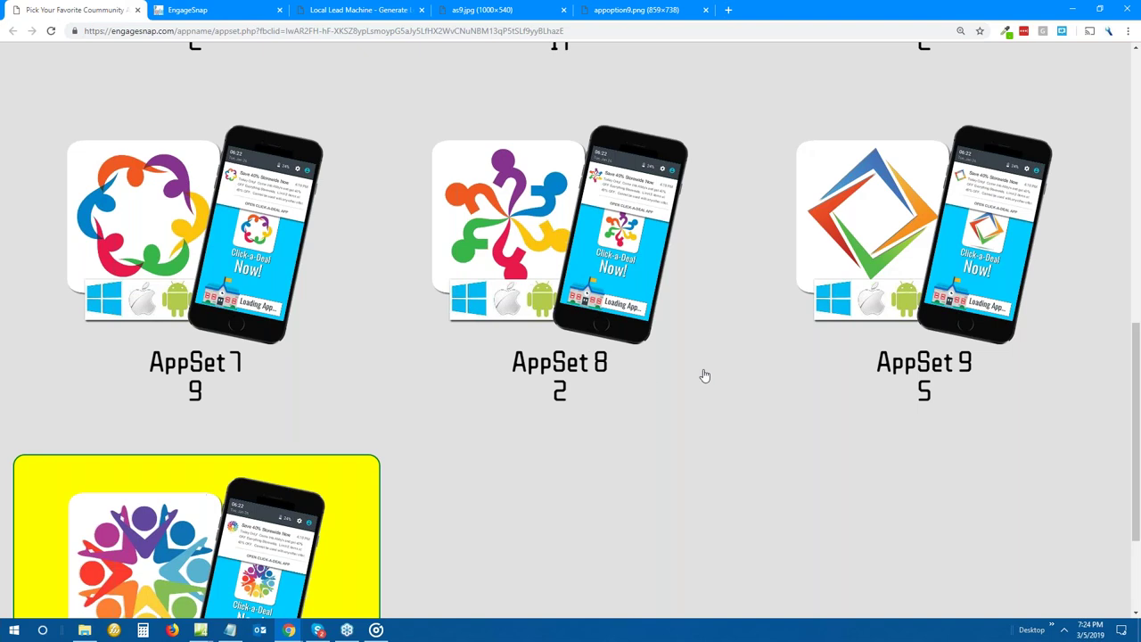
{"action": "scroll", "coordinate": [704, 375], "scroll_direction": "down", "scroll_amount": 2}
{"action": "scroll", "coordinate": [702, 378], "scroll_direction": "up", "scroll_amount": 1}
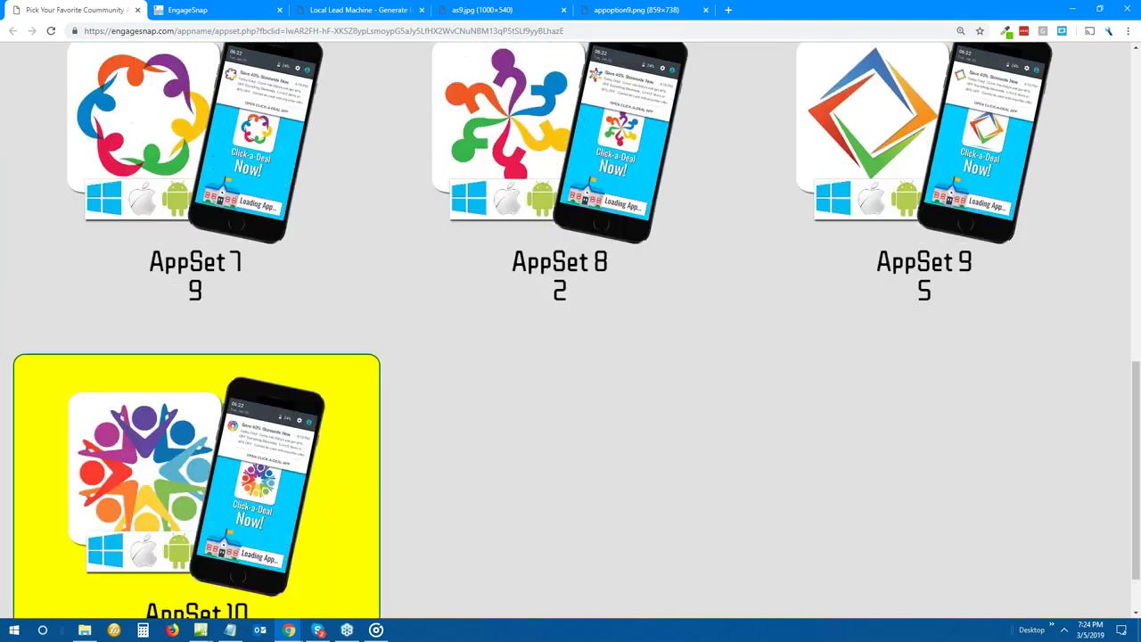
{"action": "scroll", "coordinate": [703, 378], "scroll_direction": "down", "scroll_amount": 1}
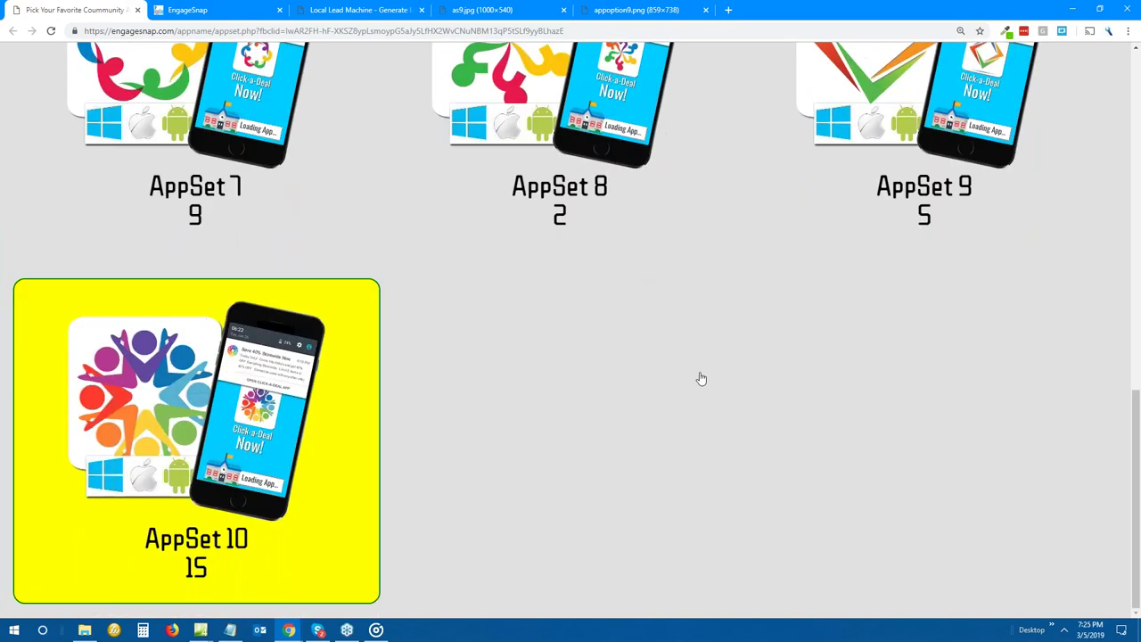
{"action": "scroll", "coordinate": [698, 379], "scroll_direction": "up", "scroll_amount": 3}
{"action": "scroll", "coordinate": [698, 379], "scroll_direction": "down", "scroll_amount": 3}
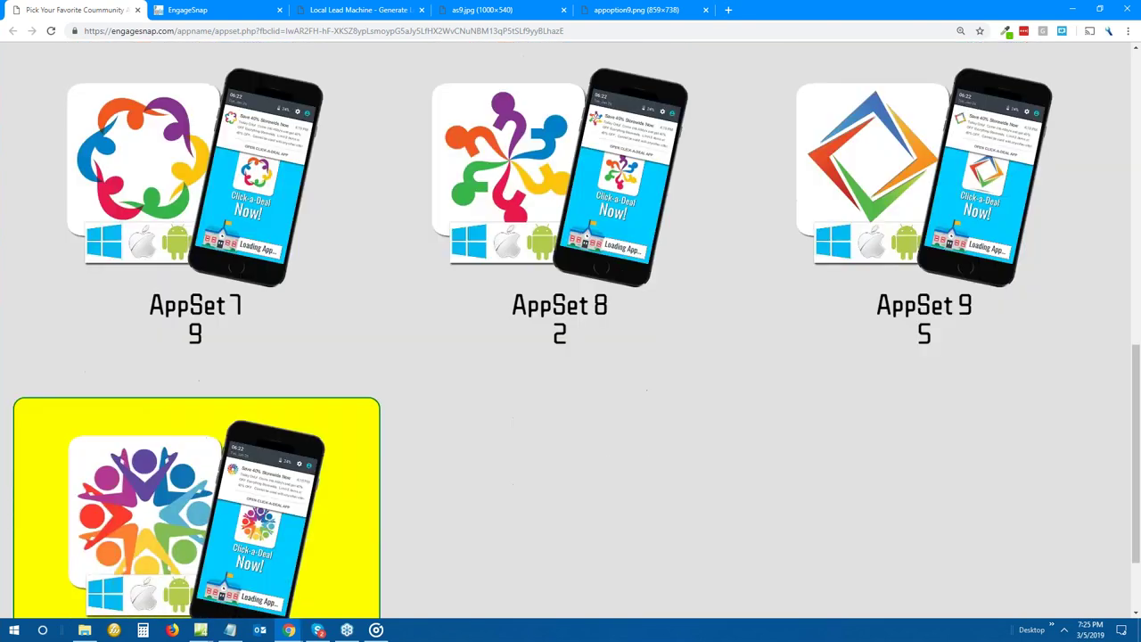
{"action": "scroll", "coordinate": [698, 380], "scroll_direction": "up", "scroll_amount": 5}
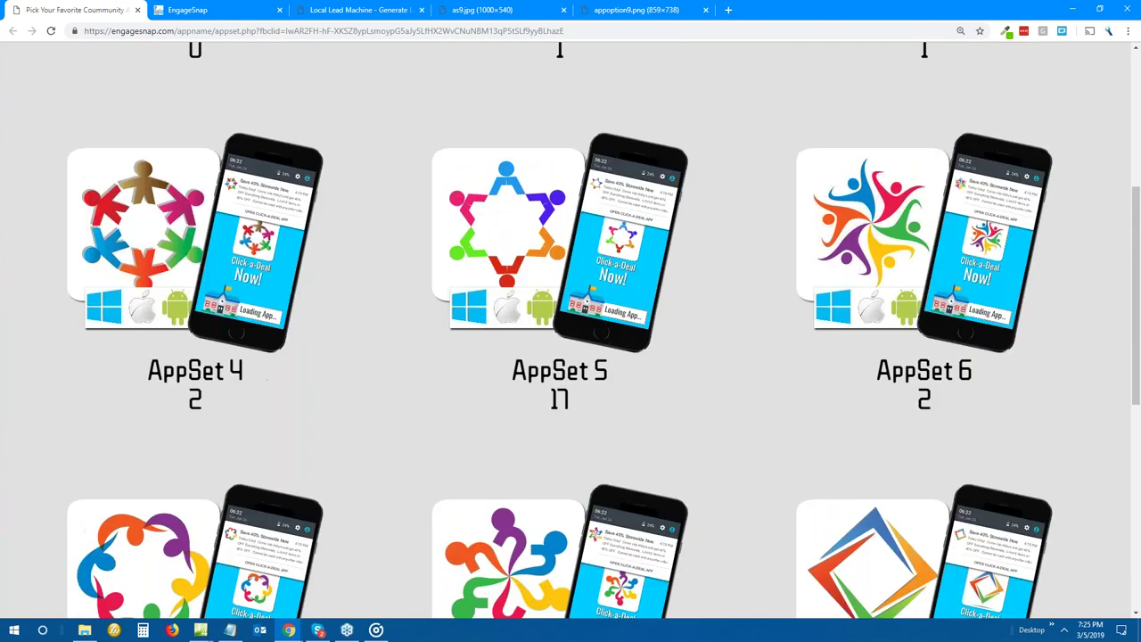
Examine the votes for AppSet 1 through AppSet 10, comparing the leading sets and going over the whole list several times.
{"action": "scroll", "coordinate": [560, 330], "scroll_direction": "up", "scroll_amount": 3}
{"action": "scroll", "coordinate": [560, 347], "scroll_direction": "down", "scroll_amount": 8}
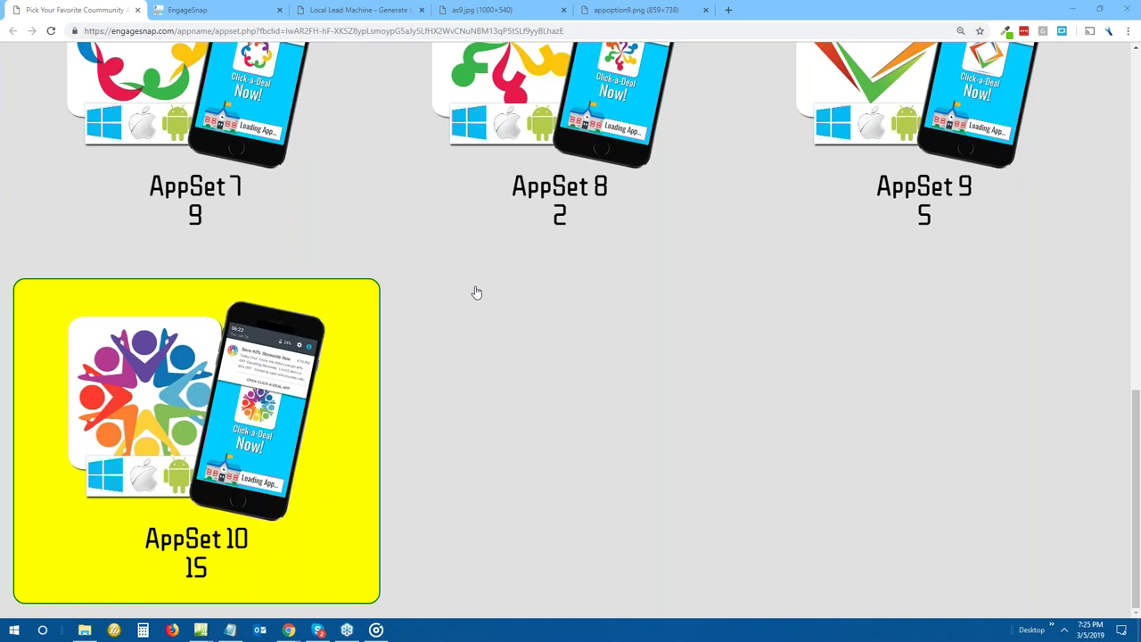
{"action": "scroll", "coordinate": [448, 290], "scroll_direction": "up", "scroll_amount": 3}
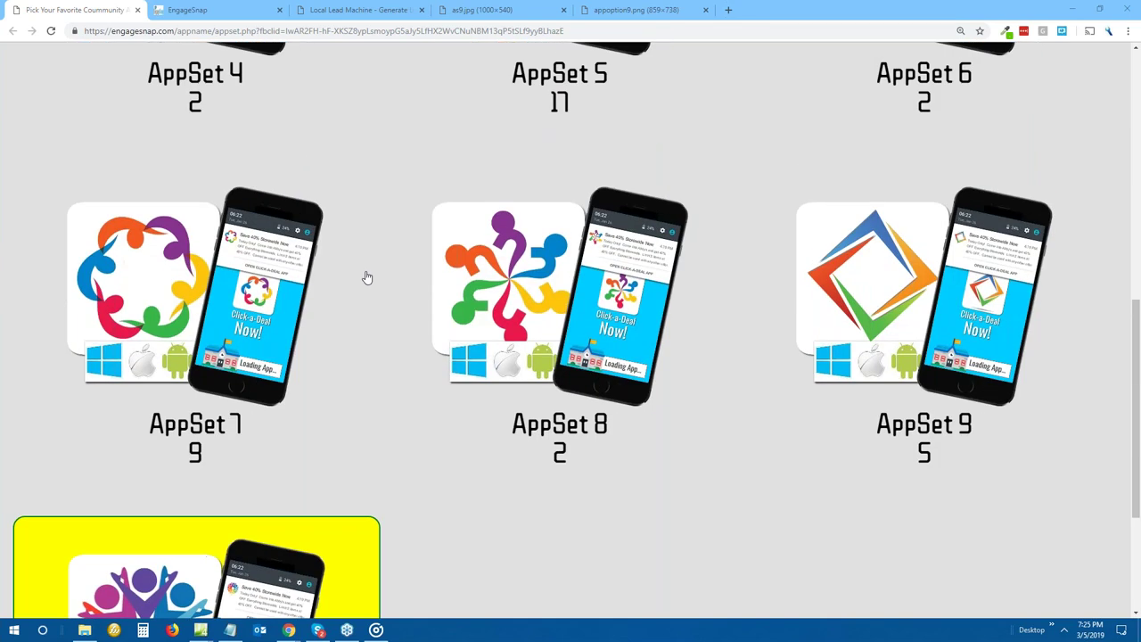
{"action": "left_click", "coordinate": [387, 162]}
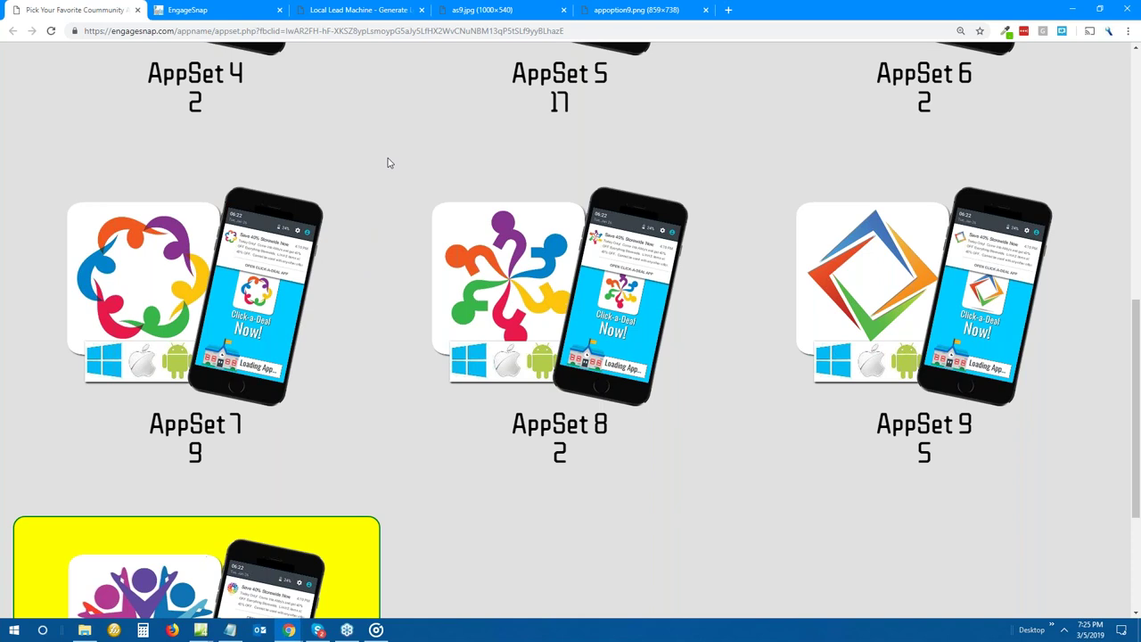
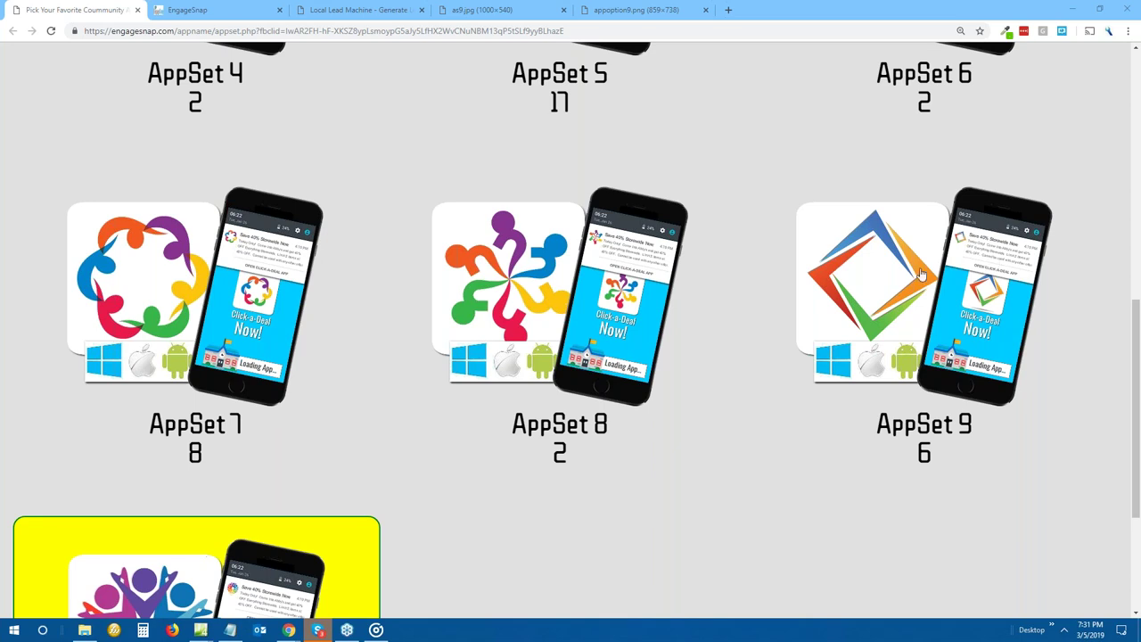
{"action": "scroll", "coordinate": [752, 270], "scroll_direction": "up", "scroll_amount": 2}
{"action": "scroll", "coordinate": [752, 269], "scroll_direction": "up", "scroll_amount": 2}
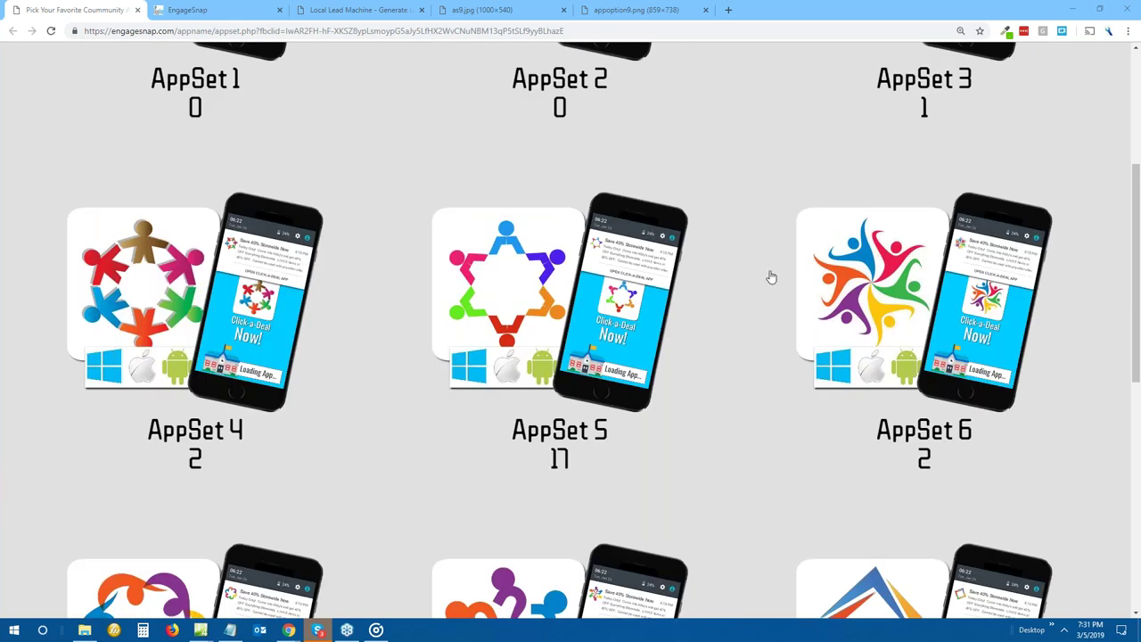
{"action": "scroll", "coordinate": [771, 277], "scroll_direction": "up", "scroll_amount": 3}
{"action": "scroll", "coordinate": [771, 277], "scroll_direction": "down", "scroll_amount": 7}
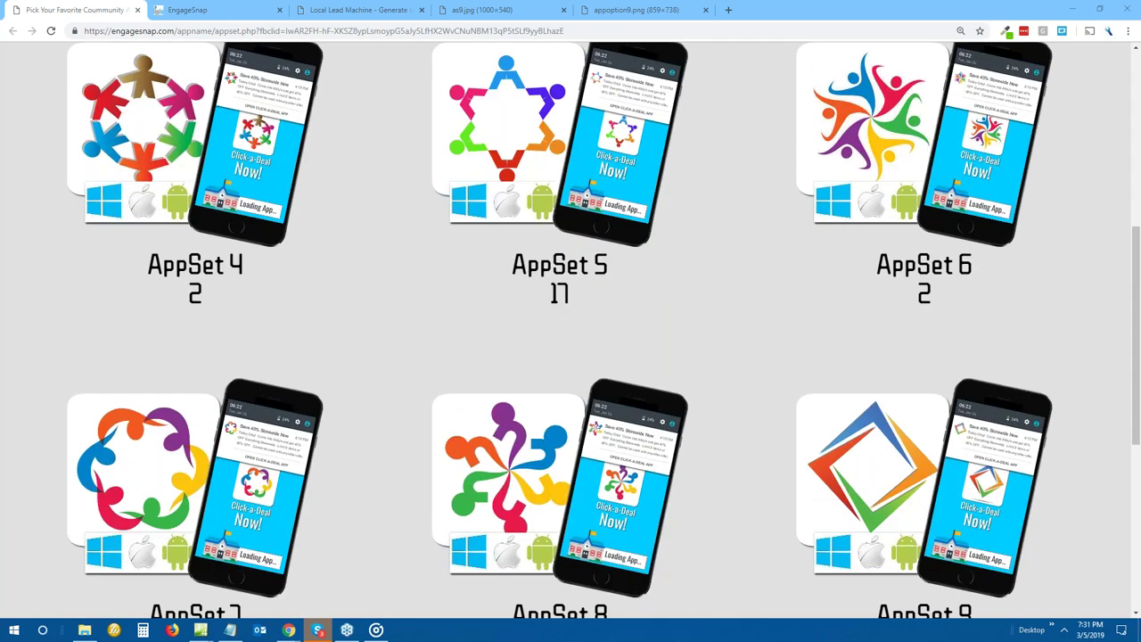
{"action": "scroll", "coordinate": [770, 277], "scroll_direction": "up", "scroll_amount": 3}
{"action": "scroll", "coordinate": [758, 282], "scroll_direction": "up", "scroll_amount": 2}
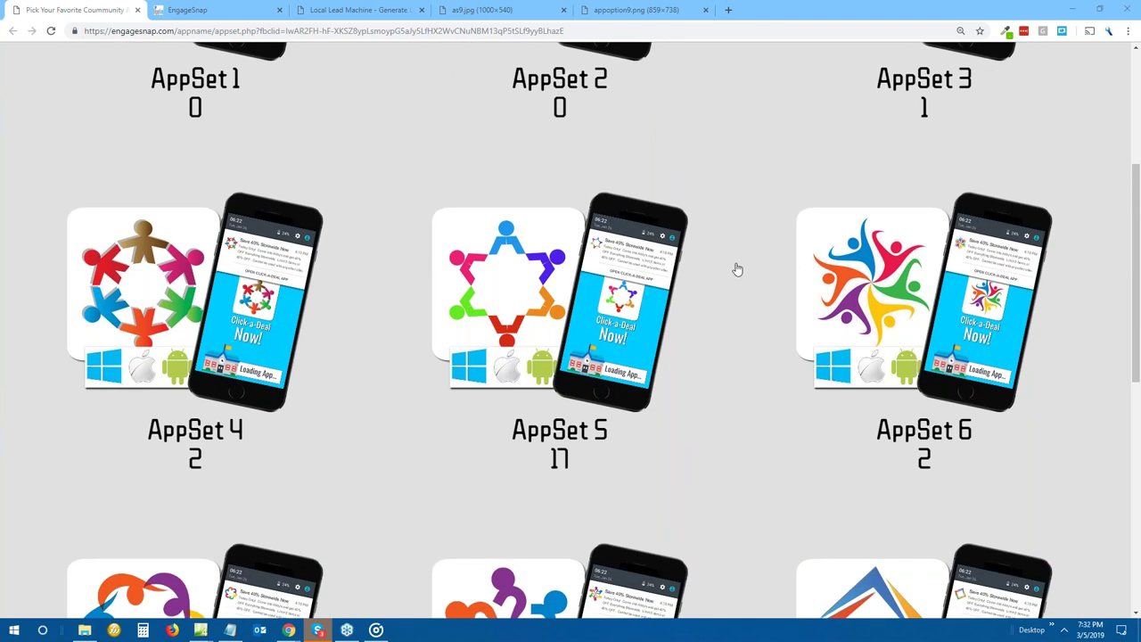
{"action": "scroll", "coordinate": [736, 267], "scroll_direction": "down", "scroll_amount": 4}
{"action": "scroll", "coordinate": [738, 267], "scroll_direction": "down", "scroll_amount": 2}
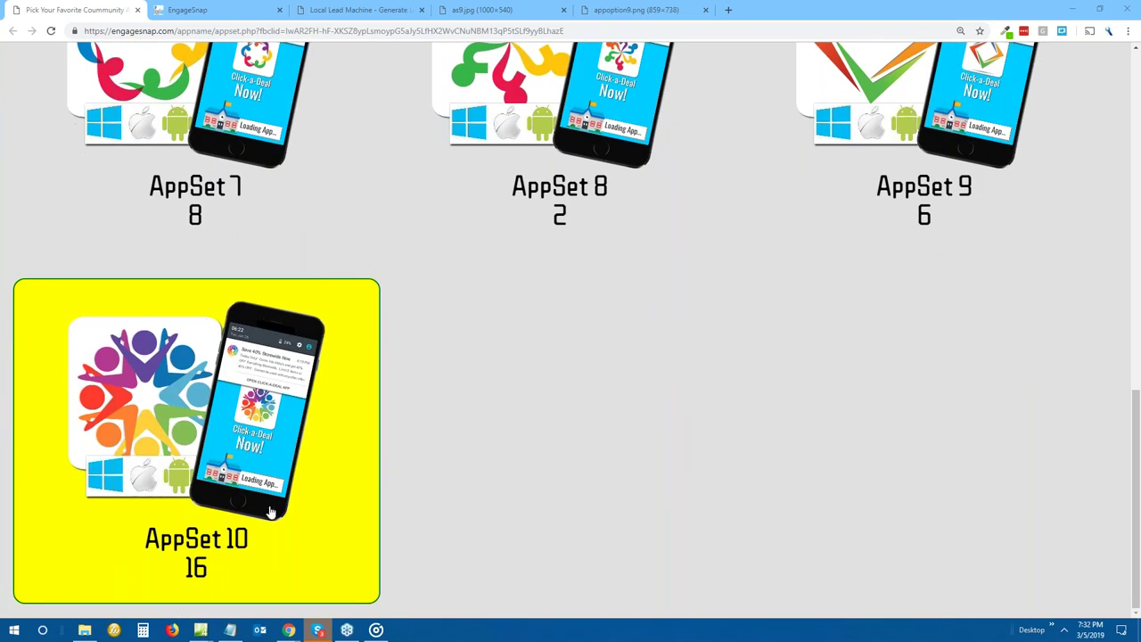
{"action": "scroll", "coordinate": [586, 439], "scroll_direction": "up", "scroll_amount": 7}
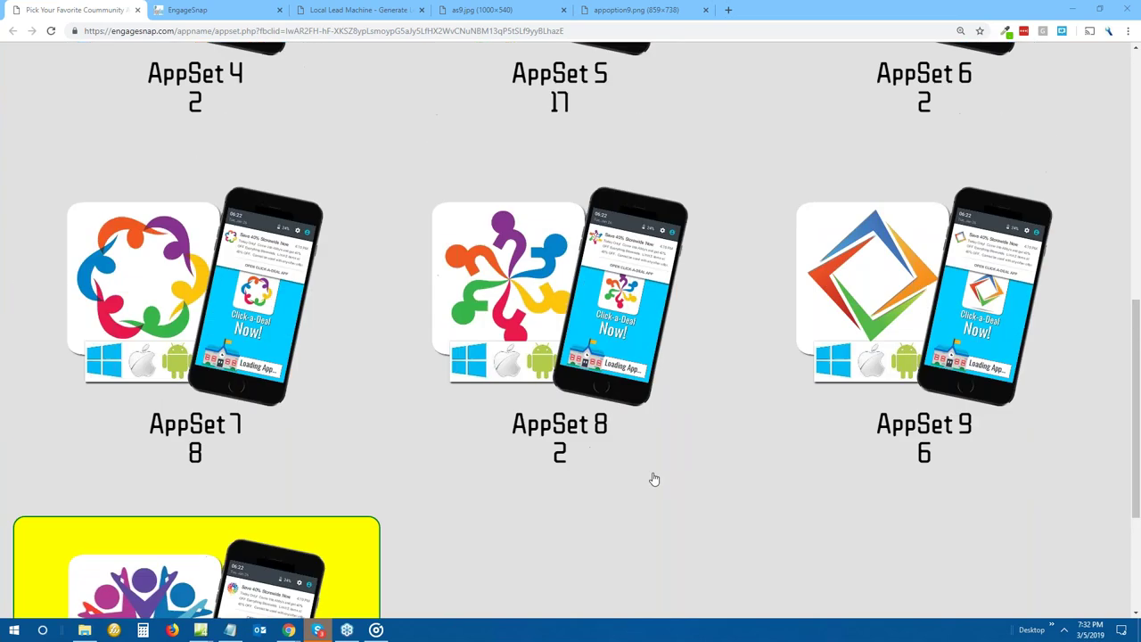
{"action": "scroll", "coordinate": [710, 460], "scroll_direction": "up", "scroll_amount": 2}
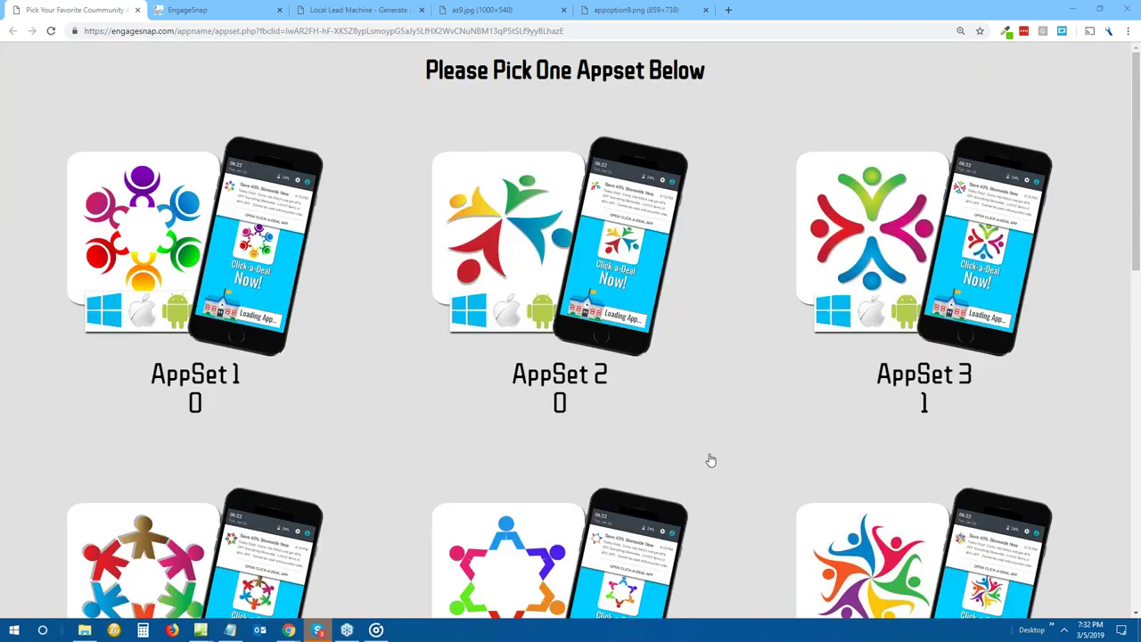
{"action": "scroll", "coordinate": [710, 460], "scroll_direction": "down", "scroll_amount": 6}
{"action": "scroll", "coordinate": [710, 460], "scroll_direction": "down", "scroll_amount": 4}
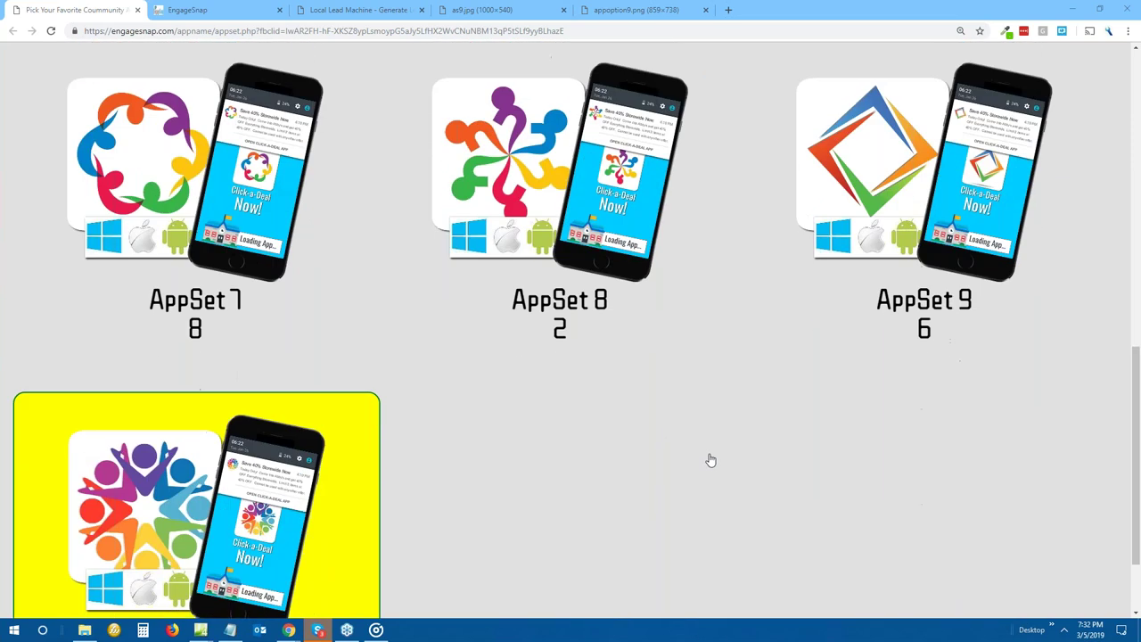
{"action": "scroll", "coordinate": [711, 459], "scroll_direction": "up", "scroll_amount": 3}
{"action": "scroll", "coordinate": [323, 508], "scroll_direction": "down", "scroll_amount": 3}
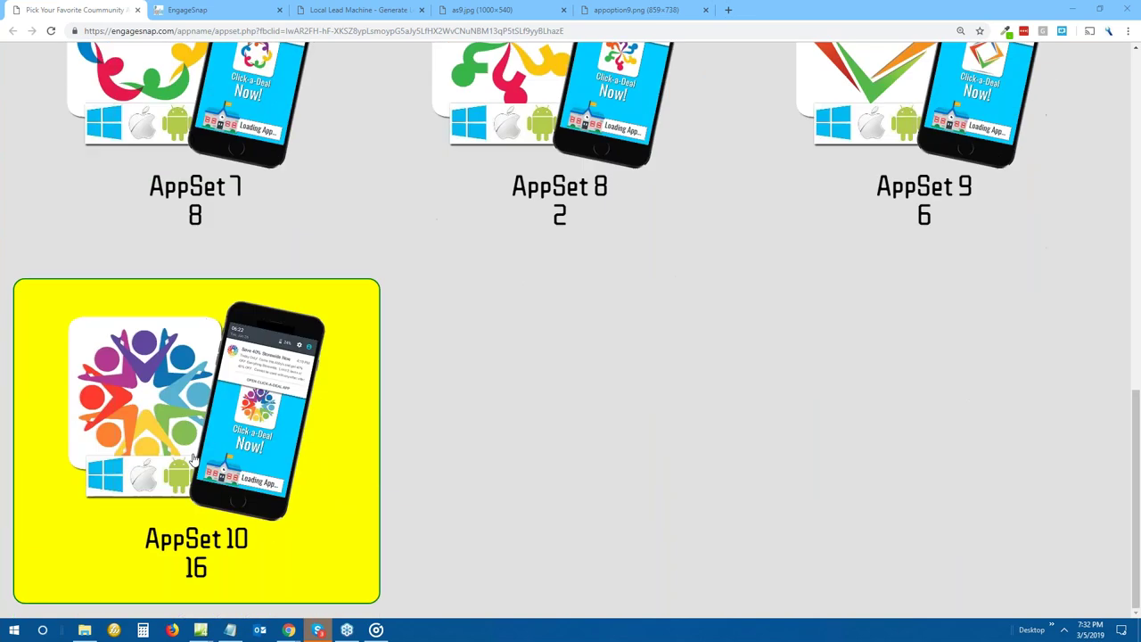
{"action": "scroll", "coordinate": [582, 451], "scroll_direction": "up", "scroll_amount": 5}
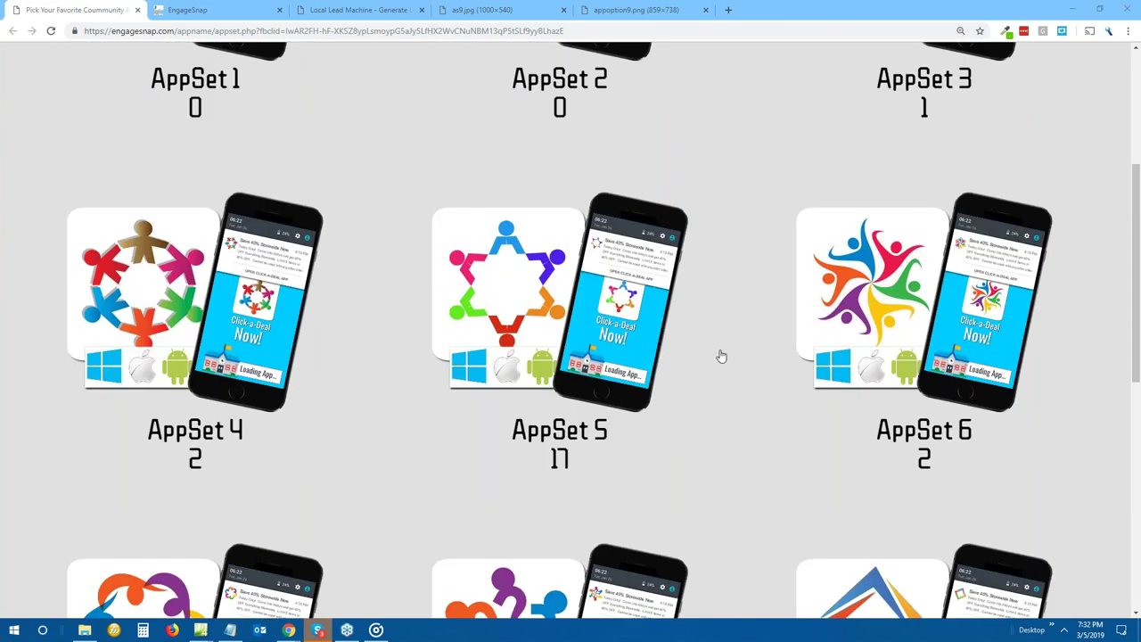
{"action": "scroll", "coordinate": [721, 357], "scroll_direction": "down", "scroll_amount": 6}
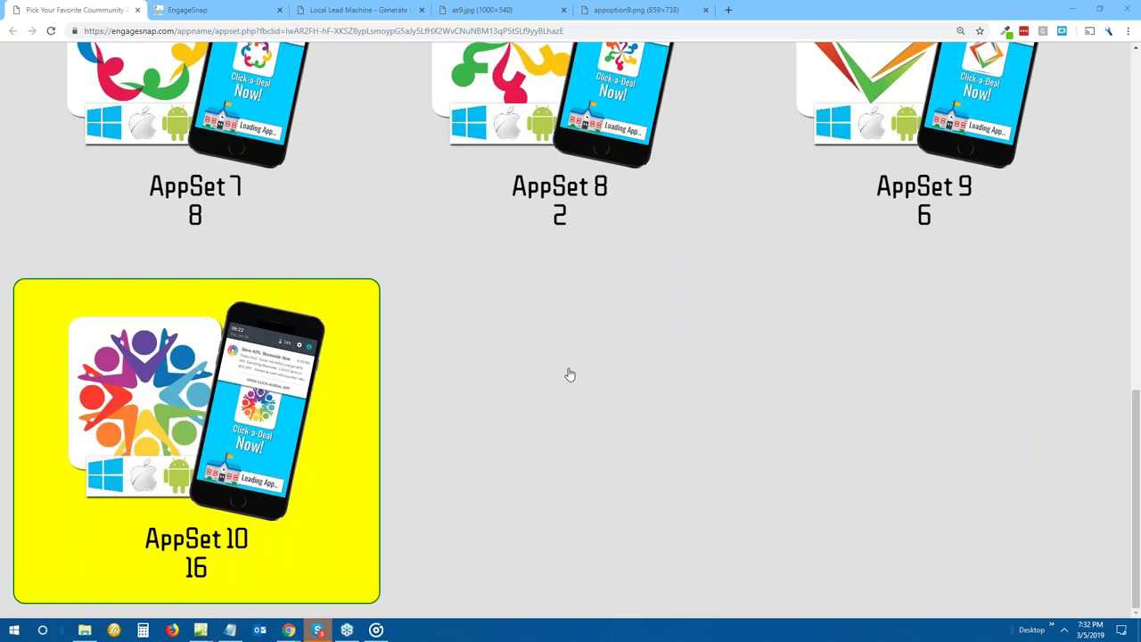
{"action": "scroll", "coordinate": [668, 384], "scroll_direction": "up", "scroll_amount": 6}
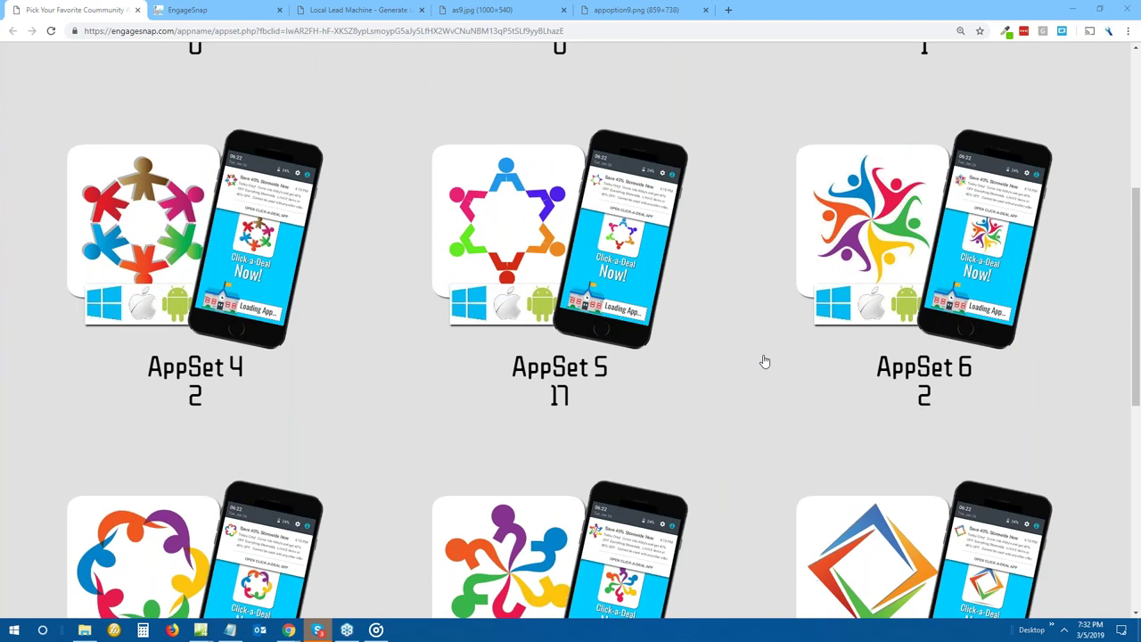
{"action": "scroll", "coordinate": [762, 360], "scroll_direction": "down", "scroll_amount": 3}
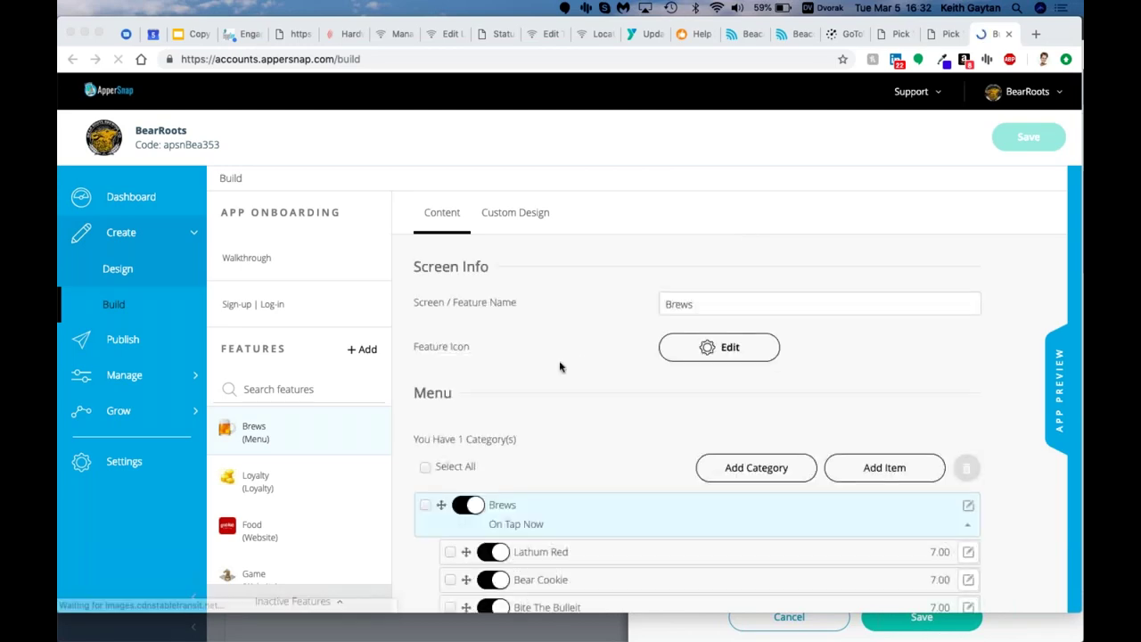
Look through the existing features of the BearRoots app on the ApperSnap build page.
{"action": "scroll", "coordinate": [263, 436], "scroll_direction": "down", "scroll_amount": 3}
{"action": "scroll", "coordinate": [263, 435], "scroll_direction": "down", "scroll_amount": 3}
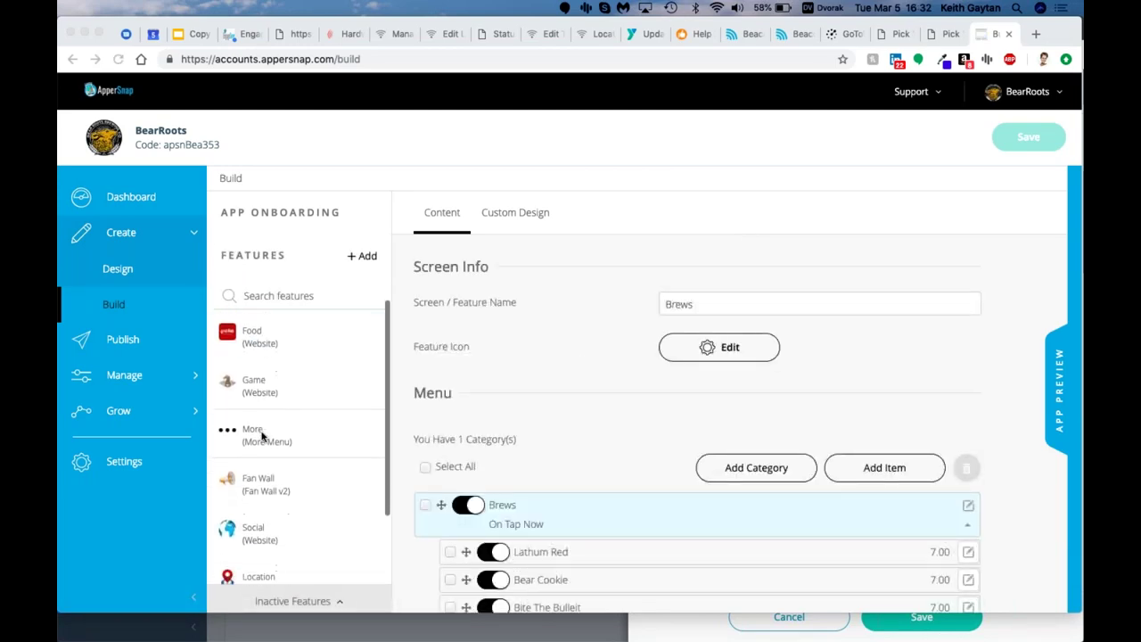
{"action": "scroll", "coordinate": [263, 436], "scroll_direction": "down", "scroll_amount": 2}
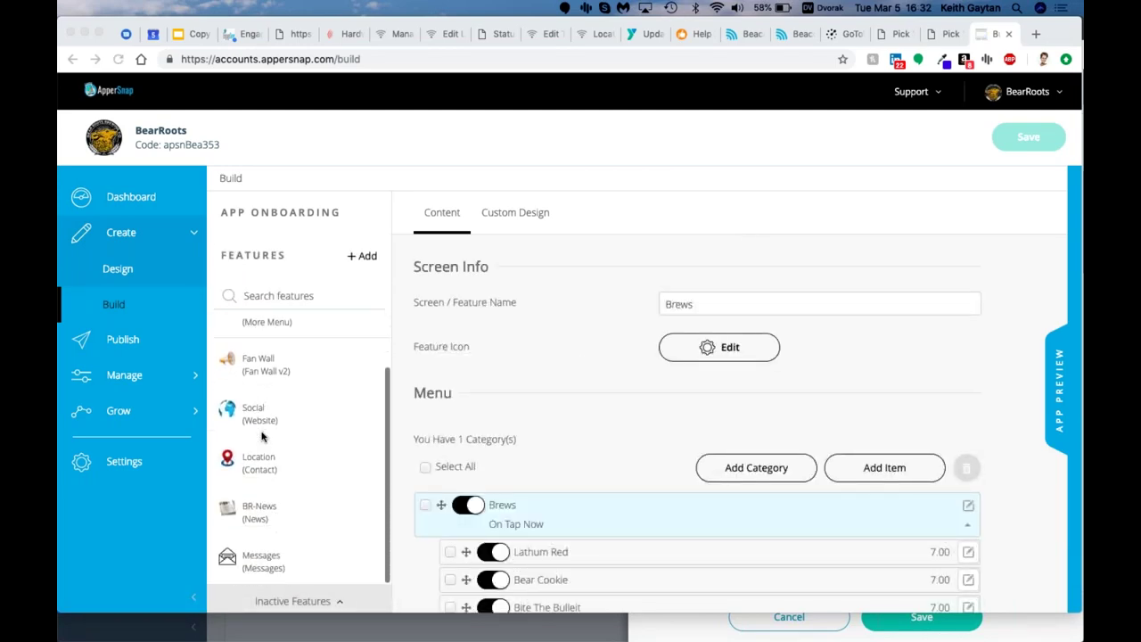
{"action": "scroll", "coordinate": [263, 435], "scroll_direction": "up", "scroll_amount": 10}
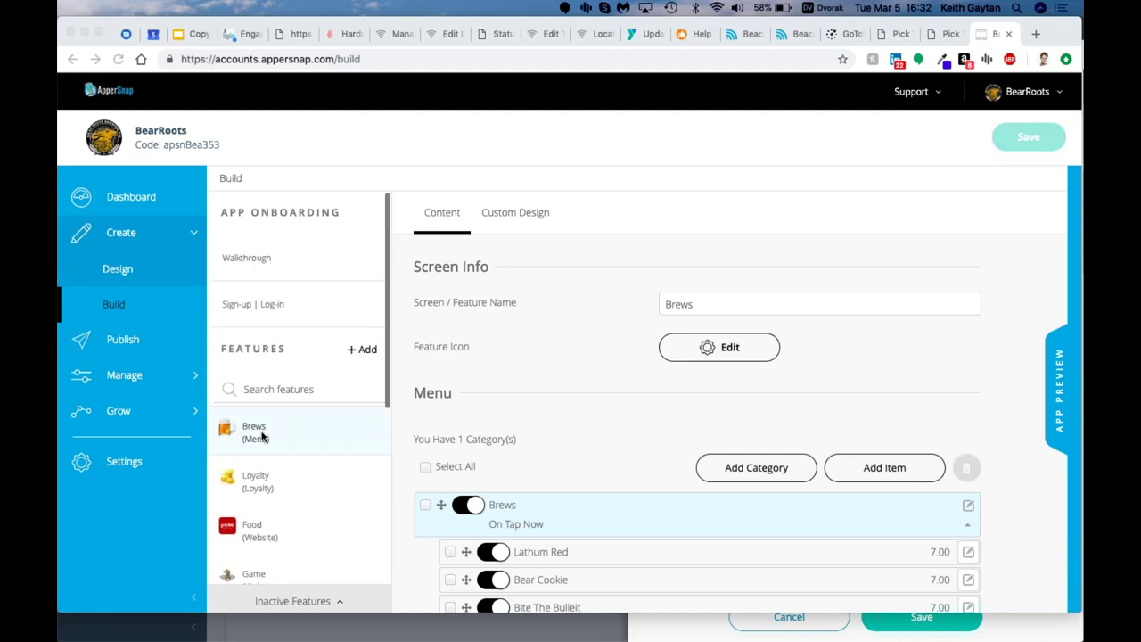
Browse the available feature types and add a Food Ordering feature named "food" to the BearRoots app.
{"action": "left_click", "coordinate": [370, 349]}
{"action": "left_click", "coordinate": [367, 349]}
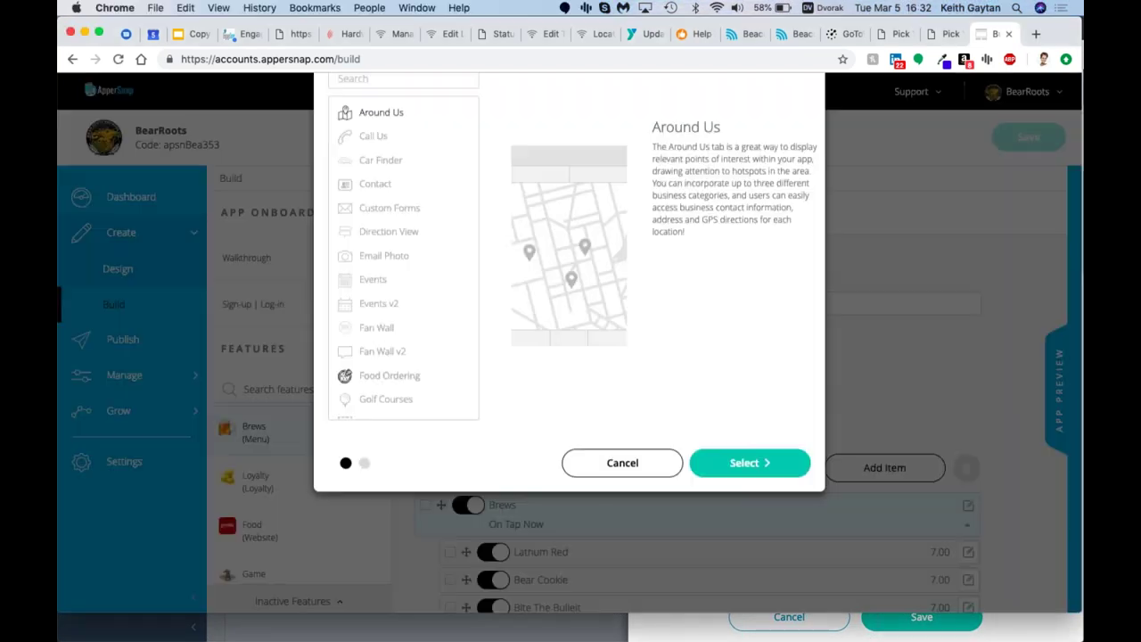
{"action": "scroll", "coordinate": [370, 352], "scroll_direction": "down", "scroll_amount": 1}
{"action": "scroll", "coordinate": [469, 362], "scroll_direction": "down", "scroll_amount": 1}
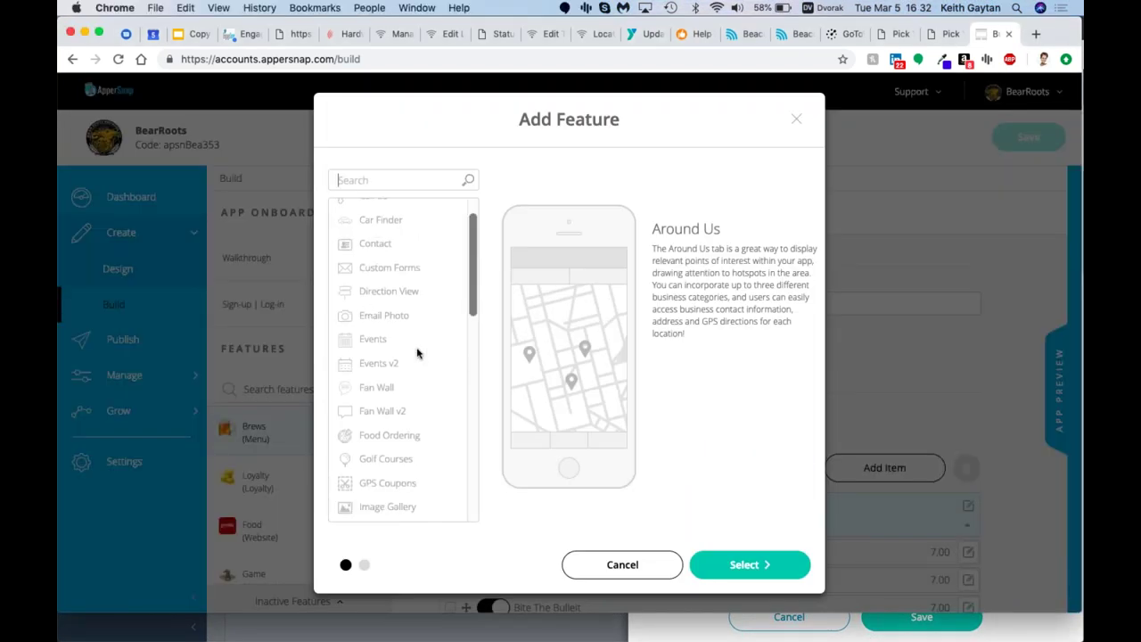
{"action": "scroll", "coordinate": [418, 375], "scroll_direction": "down", "scroll_amount": 2}
{"action": "scroll", "coordinate": [403, 374], "scroll_direction": "down", "scroll_amount": 4}
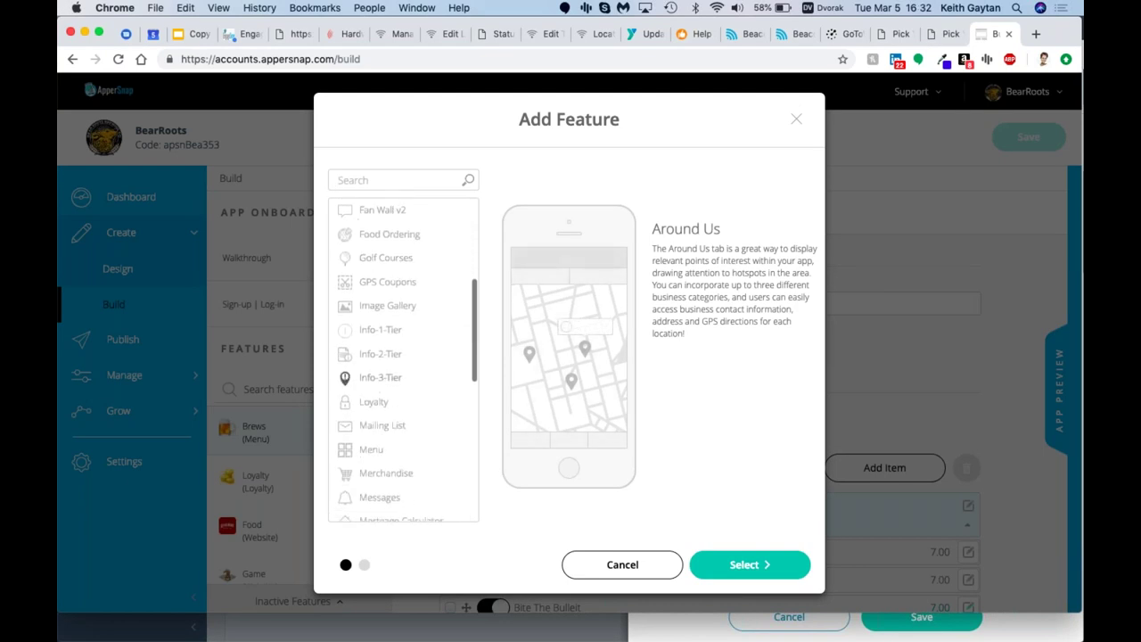
{"action": "scroll", "coordinate": [403, 374], "scroll_direction": "up", "scroll_amount": 10}
{"action": "scroll", "coordinate": [420, 377], "scroll_direction": "down", "scroll_amount": 2}
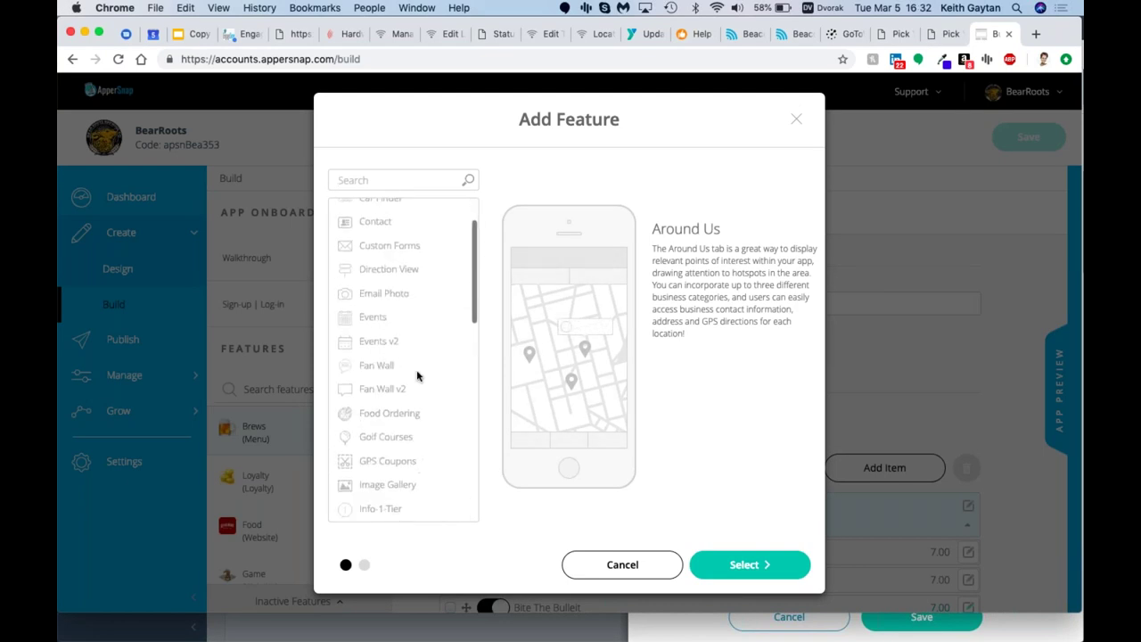
{"action": "left_click", "coordinate": [393, 415]}
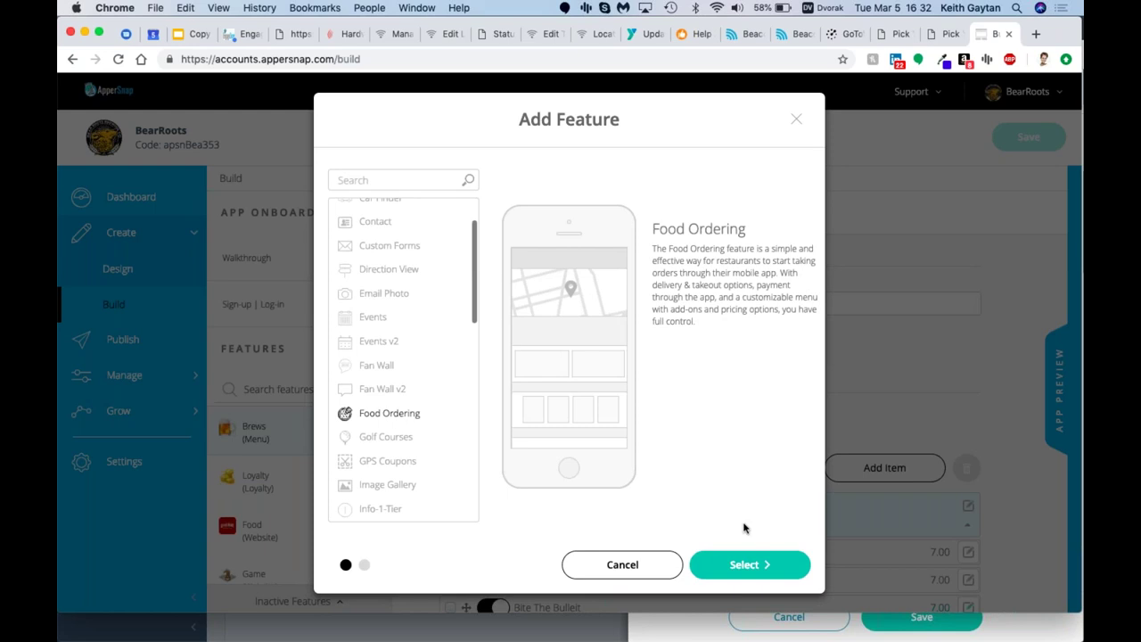
{"action": "left_click", "coordinate": [753, 570]}
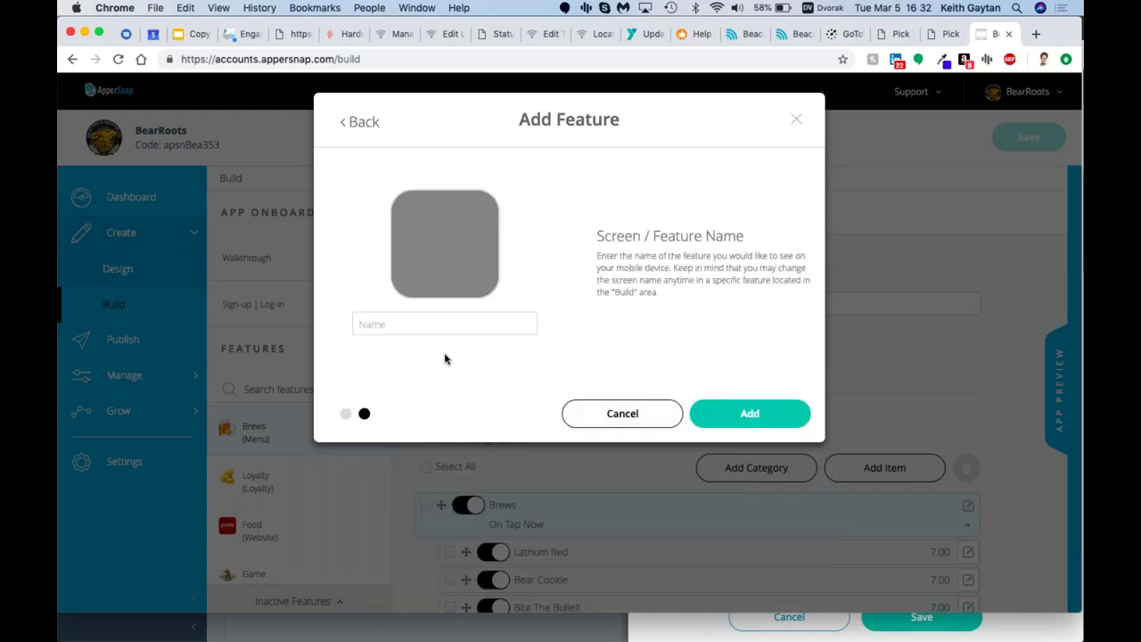
{"action": "left_click", "coordinate": [437, 315]}
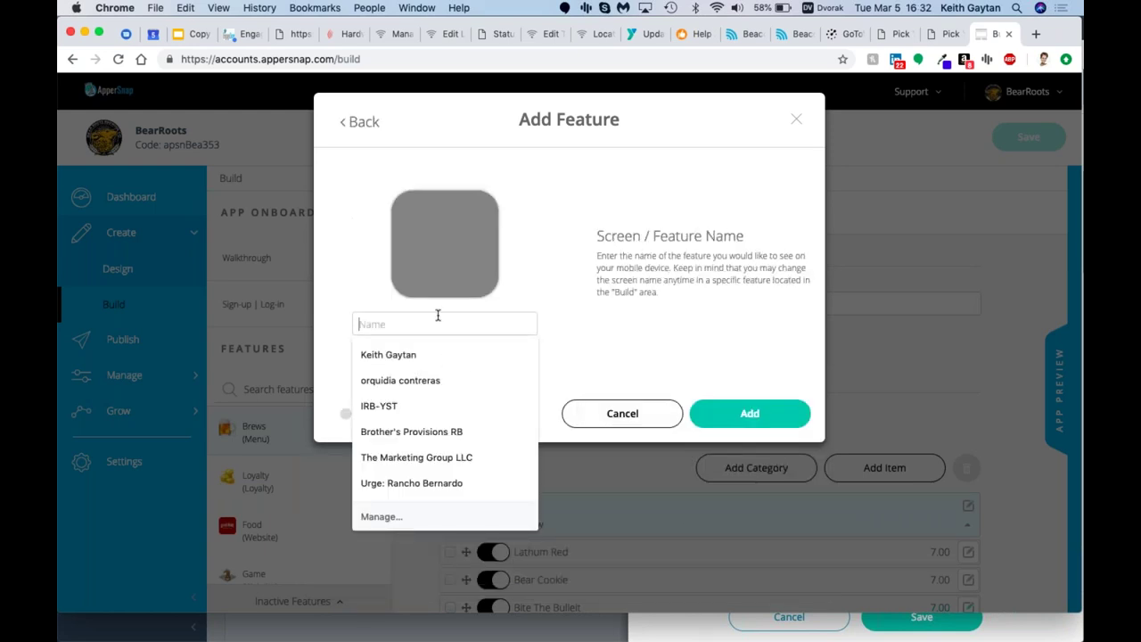
{"action": "type", "text": "food"}
{"action": "left_click", "coordinate": [748, 411]}
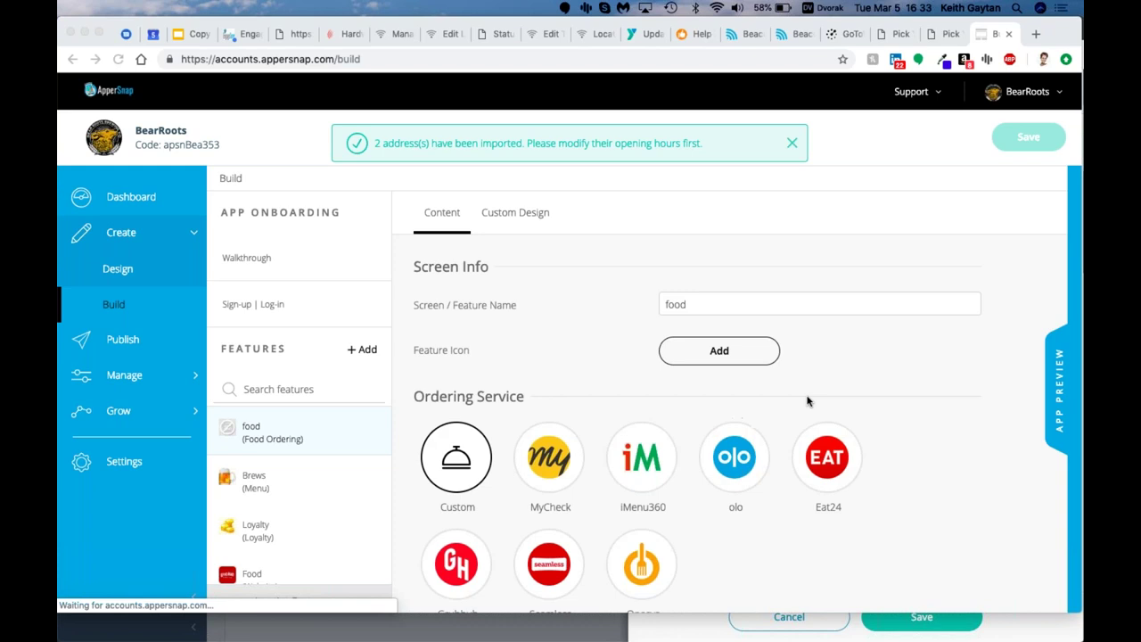
Look over the food feature's ordering services and its custom ordering settings, including the order button and locations.
{"action": "scroll", "coordinate": [808, 401], "scroll_direction": "down", "scroll_amount": 2}
{"action": "scroll", "coordinate": [807, 401], "scroll_direction": "down", "scroll_amount": 3}
{"action": "scroll", "coordinate": [784, 393], "scroll_direction": "up", "scroll_amount": 4}
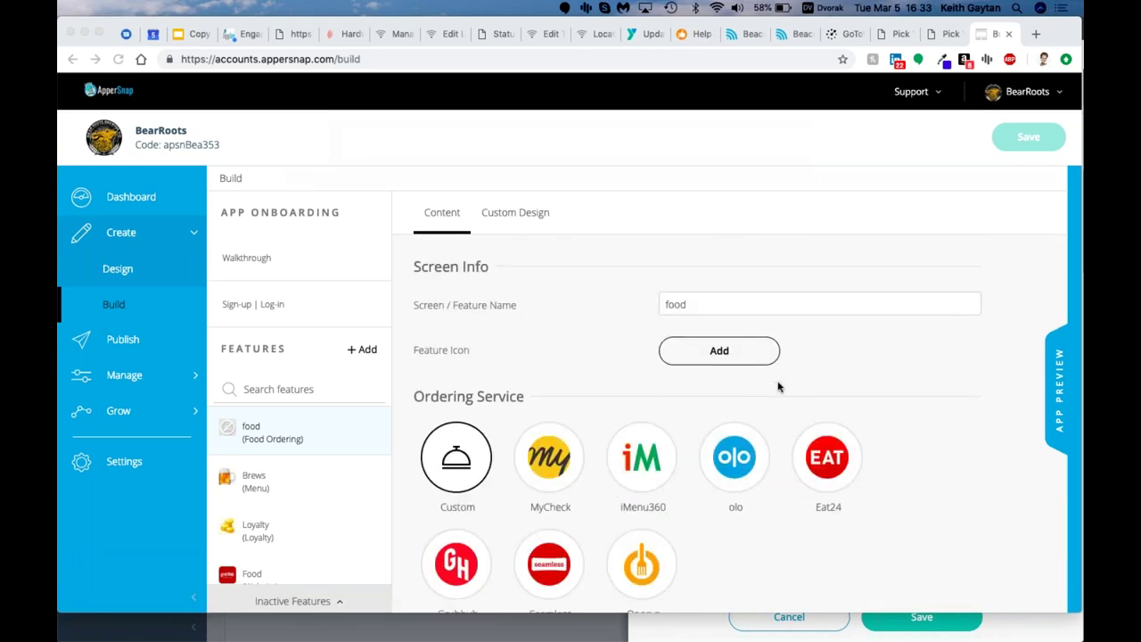
{"action": "scroll", "coordinate": [778, 386], "scroll_direction": "down", "scroll_amount": 4}
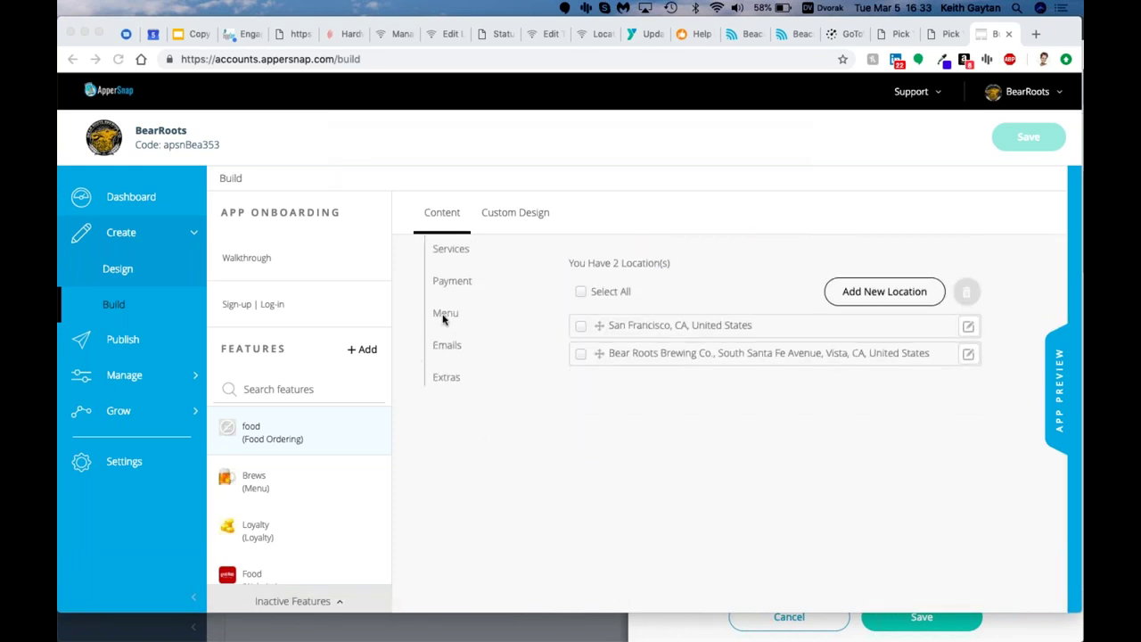
{"action": "scroll", "coordinate": [485, 336], "scroll_direction": "up", "scroll_amount": 2}
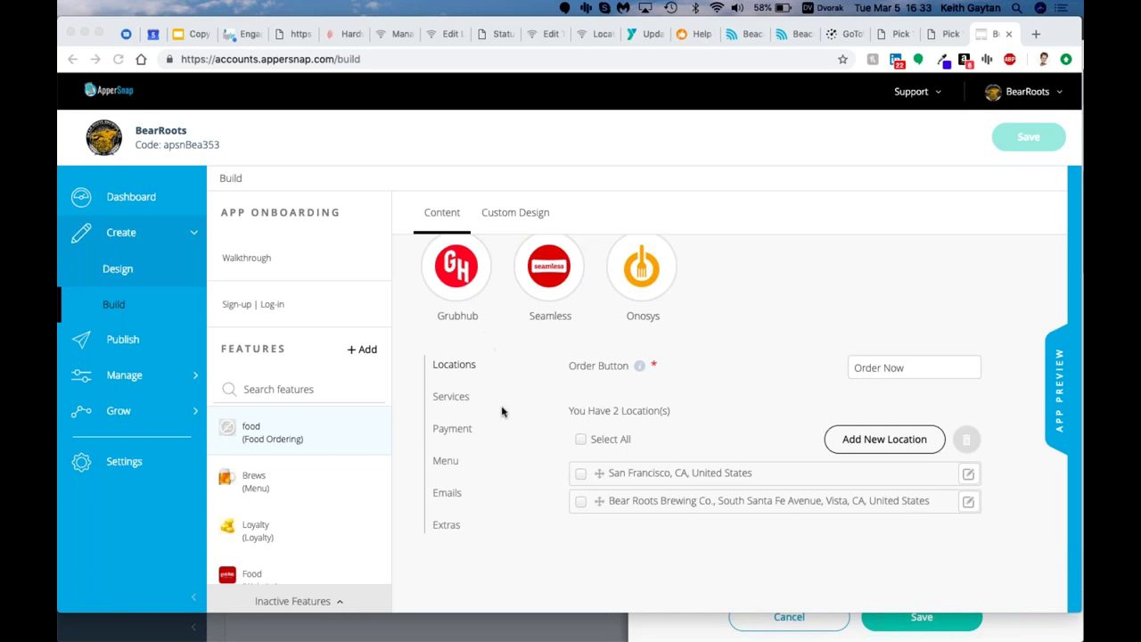
{"action": "scroll", "coordinate": [502, 410], "scroll_direction": "down", "scroll_amount": 2}
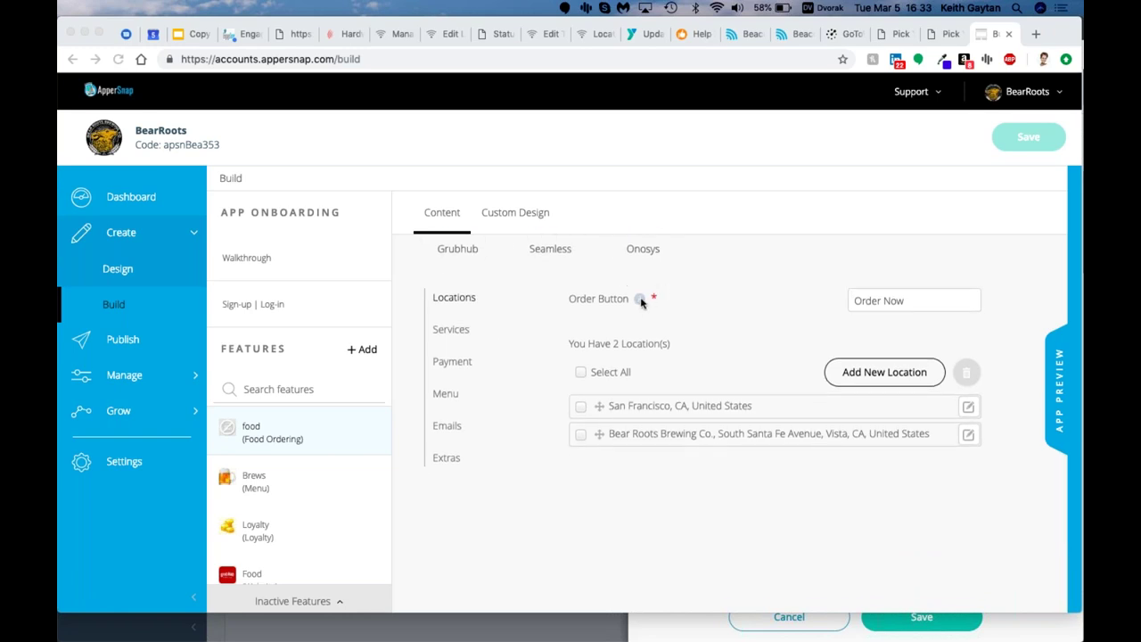
Open the food feature's Emails settings and review the Customer Confirmation message template and email objects.
{"action": "left_click", "coordinate": [449, 427]}
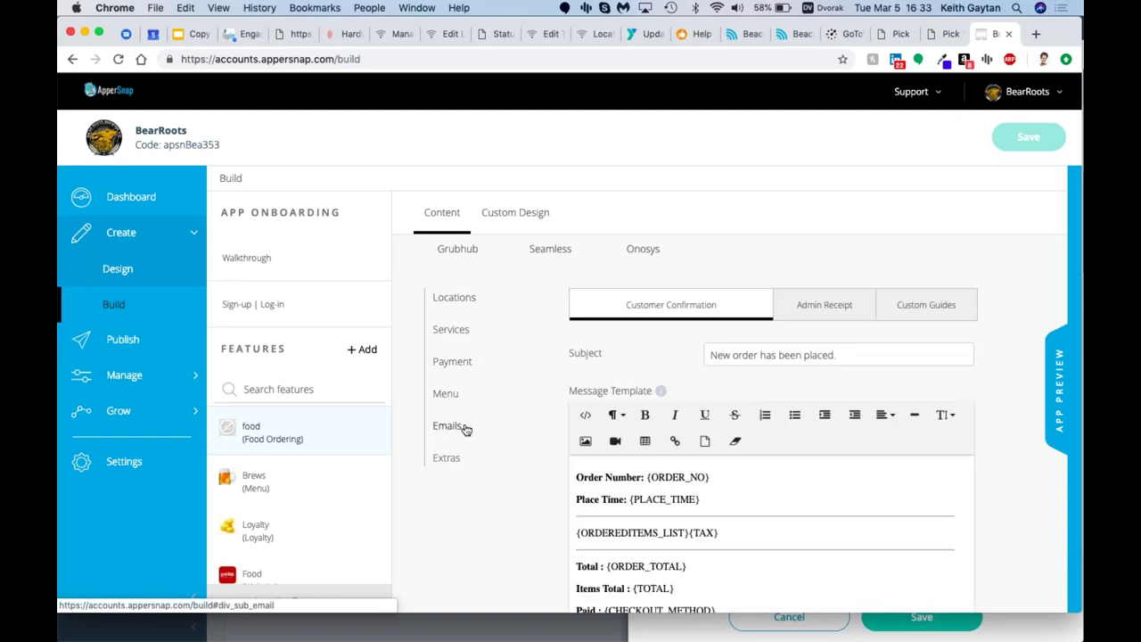
{"action": "scroll", "coordinate": [624, 445], "scroll_direction": "down", "scroll_amount": 2}
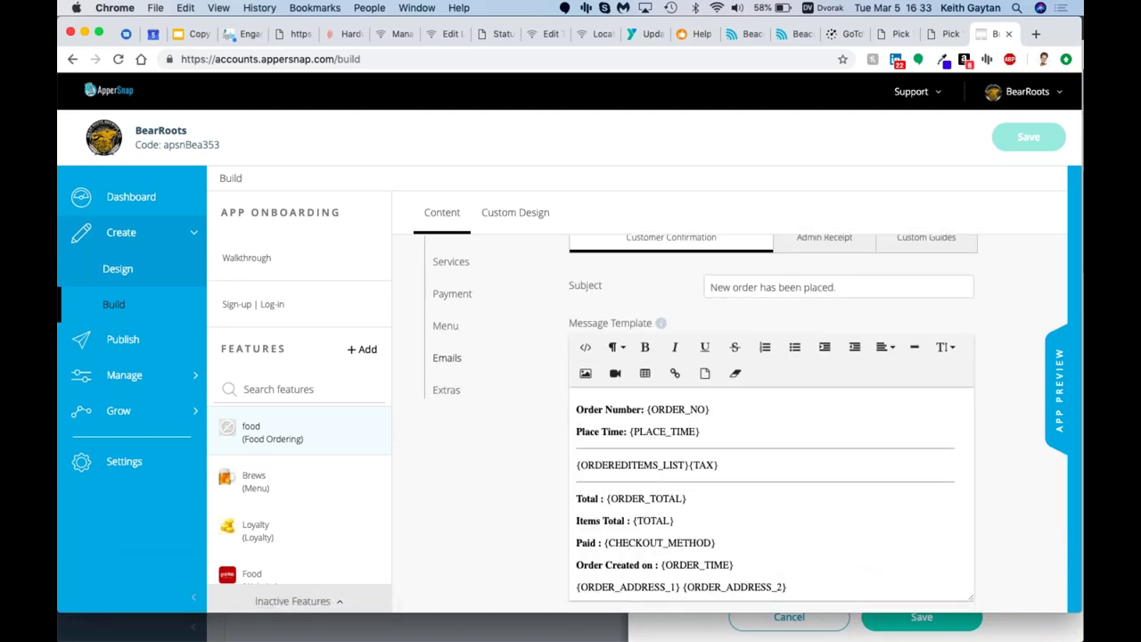
{"action": "scroll", "coordinate": [657, 344], "scroll_direction": "down", "scroll_amount": 5}
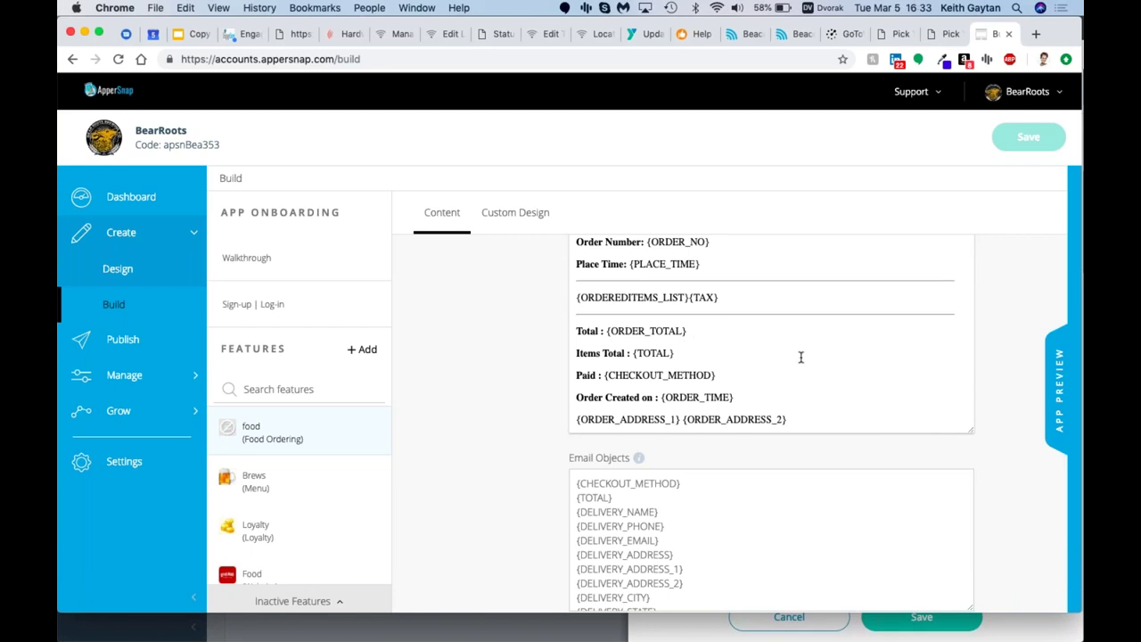
{"action": "scroll", "coordinate": [800, 356], "scroll_direction": "down", "scroll_amount": 5}
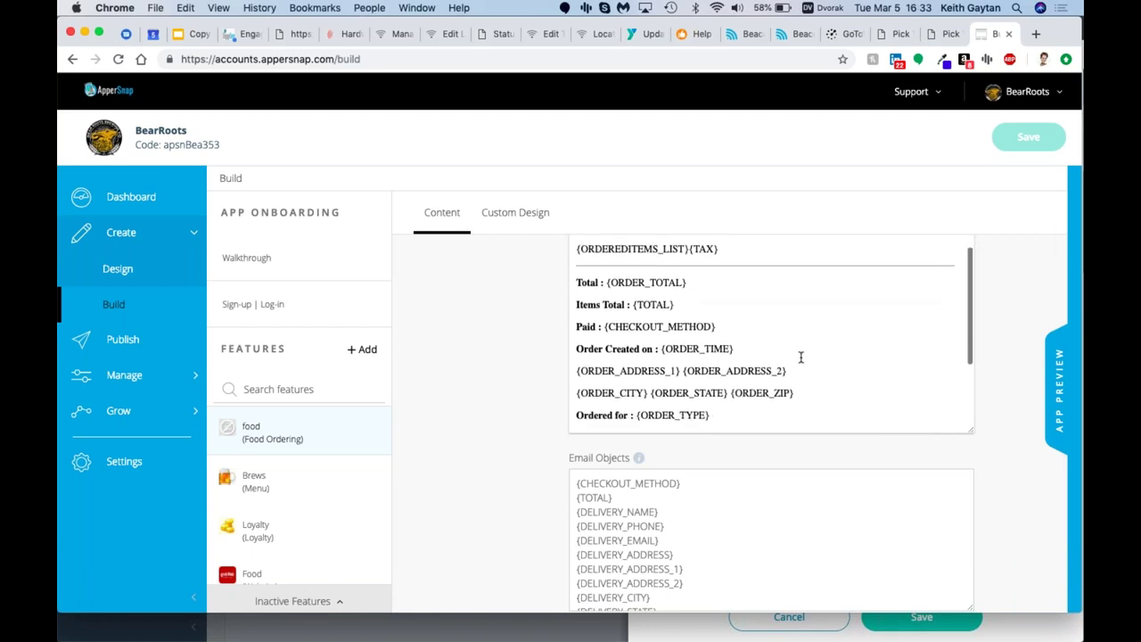
Open the food feature's Extras settings and review the embed, thermal printer and Google Cloud Print options.
{"action": "scroll", "coordinate": [800, 357], "scroll_direction": "up", "scroll_amount": 4}
{"action": "scroll", "coordinate": [800, 357], "scroll_direction": "up", "scroll_amount": 2}
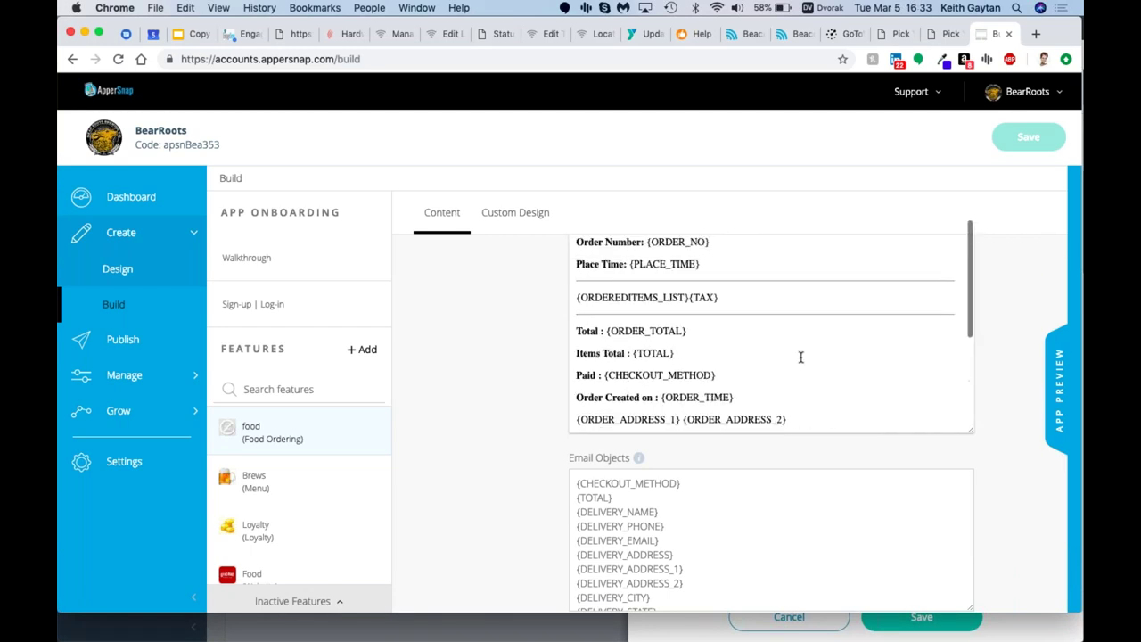
{"action": "scroll", "coordinate": [491, 406], "scroll_direction": "up", "scroll_amount": 5}
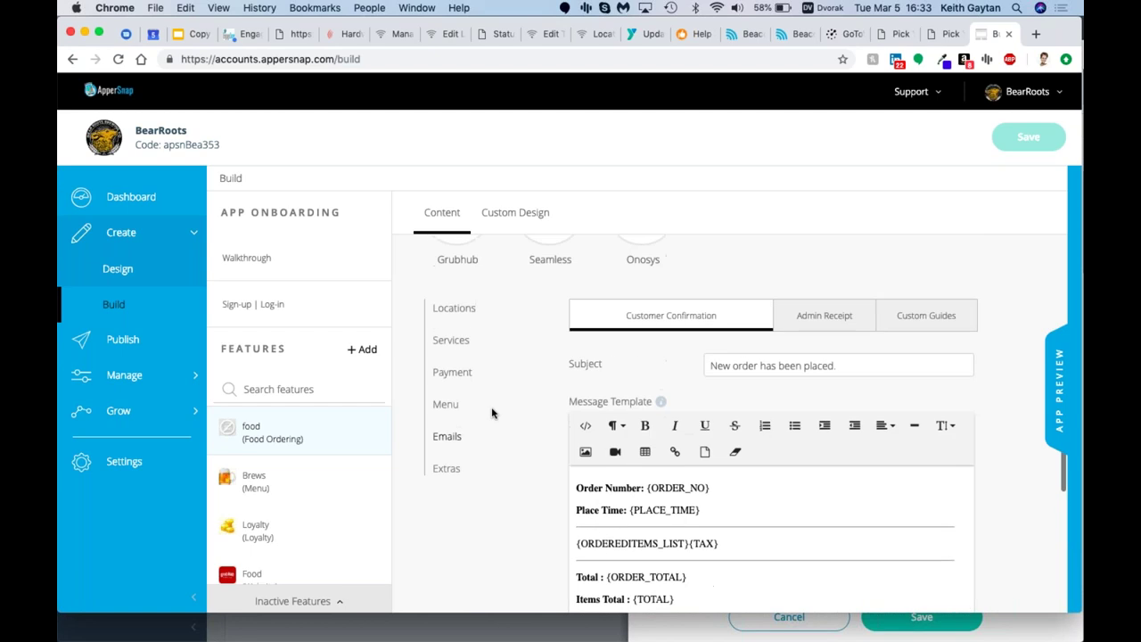
{"action": "left_click", "coordinate": [446, 470]}
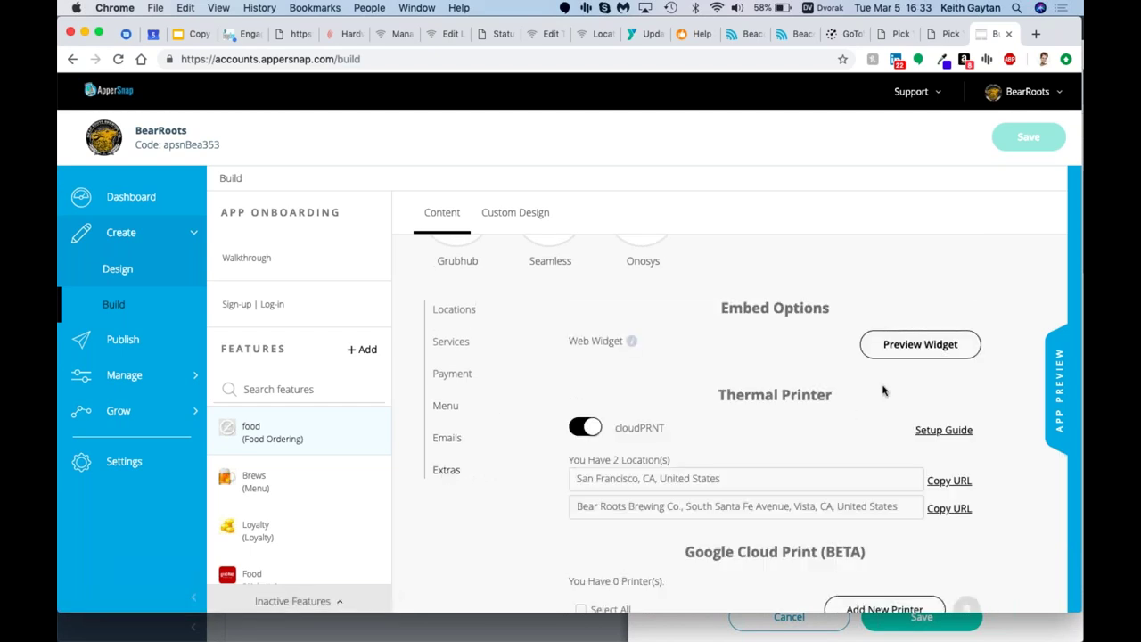
{"action": "scroll", "coordinate": [878, 393], "scroll_direction": "down", "scroll_amount": 3}
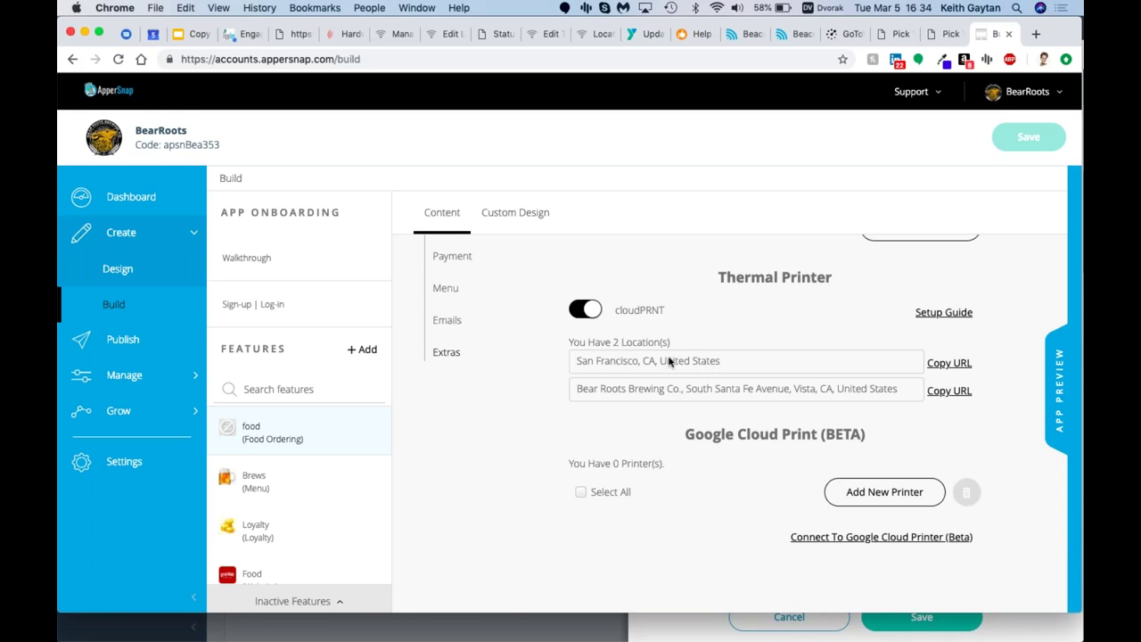
Read the setup guide for the cloudPRNT thermal printer, and return to the BearRoots build page.
{"action": "left_click", "coordinate": [941, 313]}
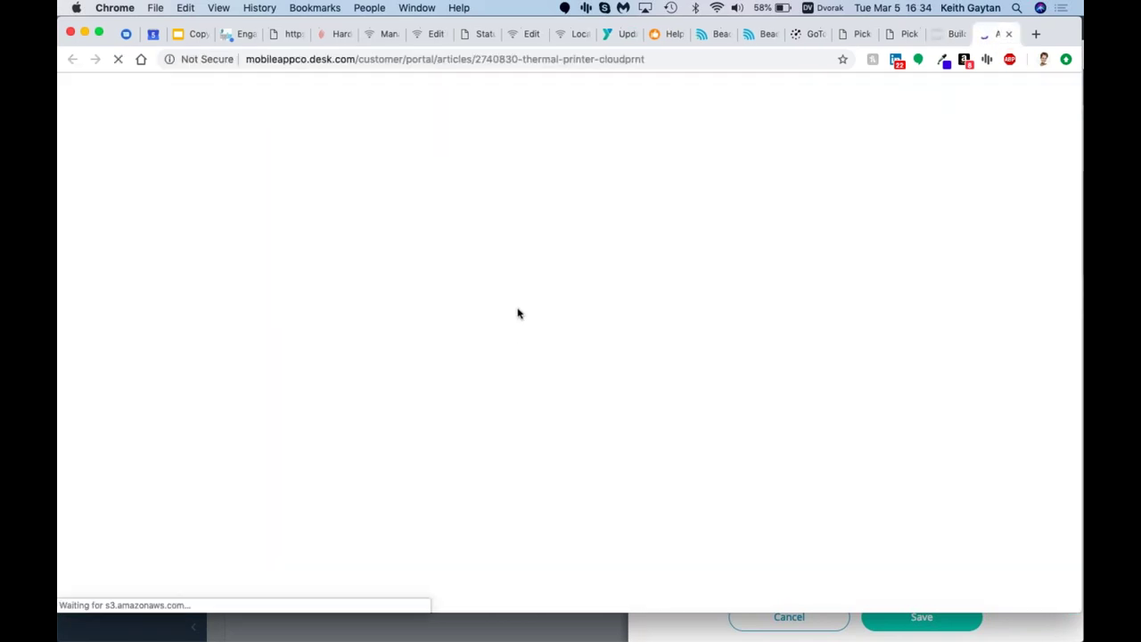
{"action": "scroll", "coordinate": [526, 357], "scroll_direction": "down", "scroll_amount": 3}
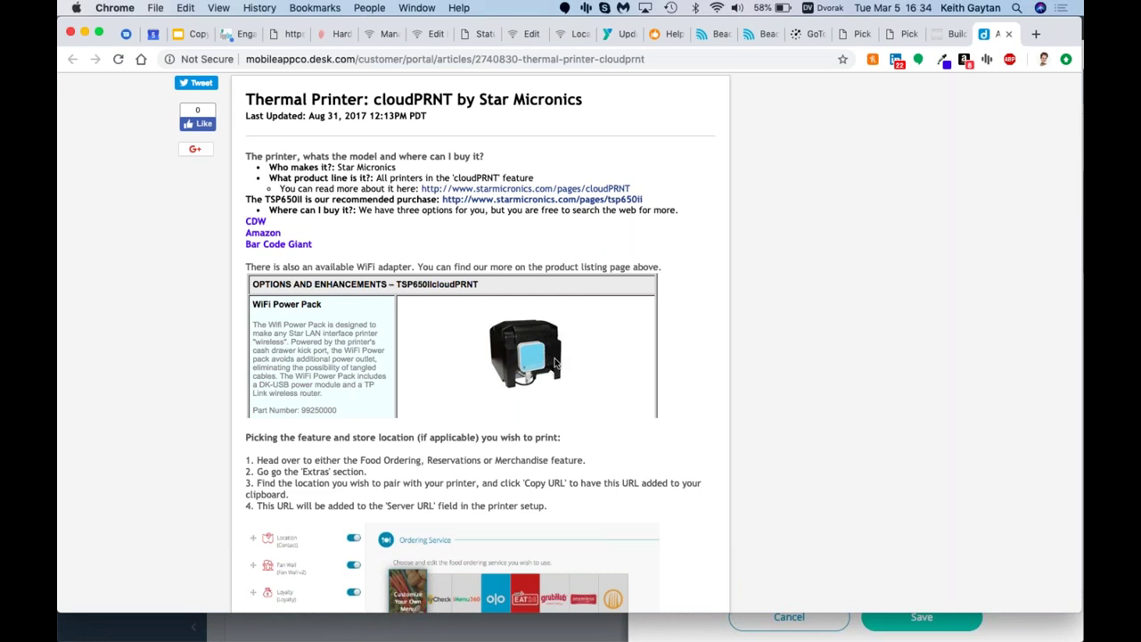
{"action": "left_click", "coordinate": [950, 34]}
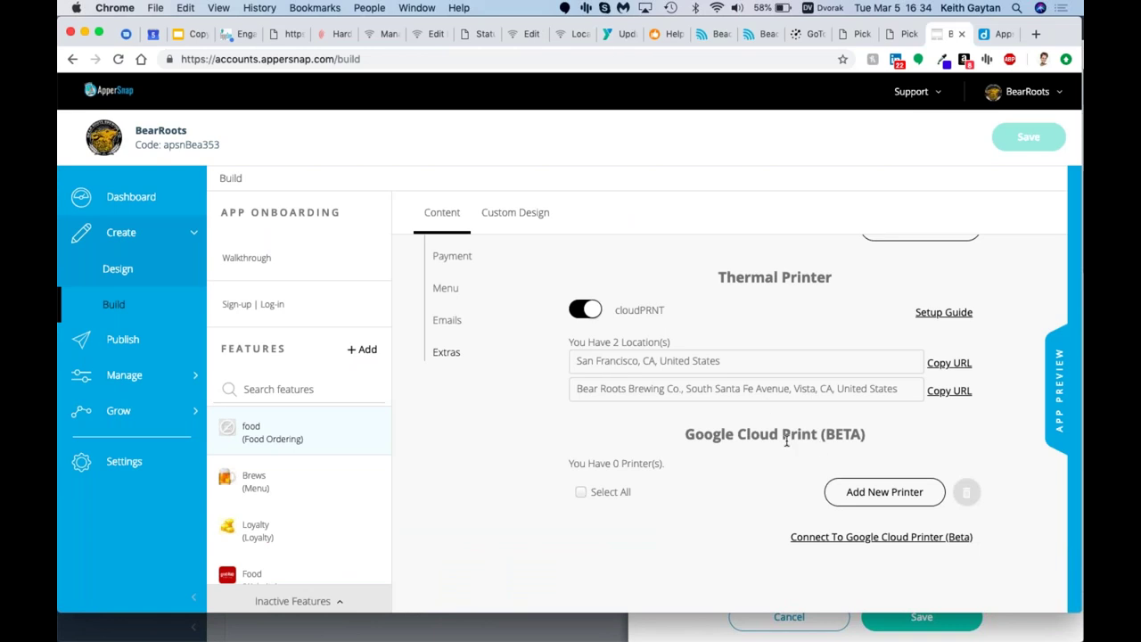
Connect the food feature to Google Cloud Printer (Beta) with the first listed Google account, and allow it to manage printers.
{"action": "left_click", "coordinate": [880, 537]}
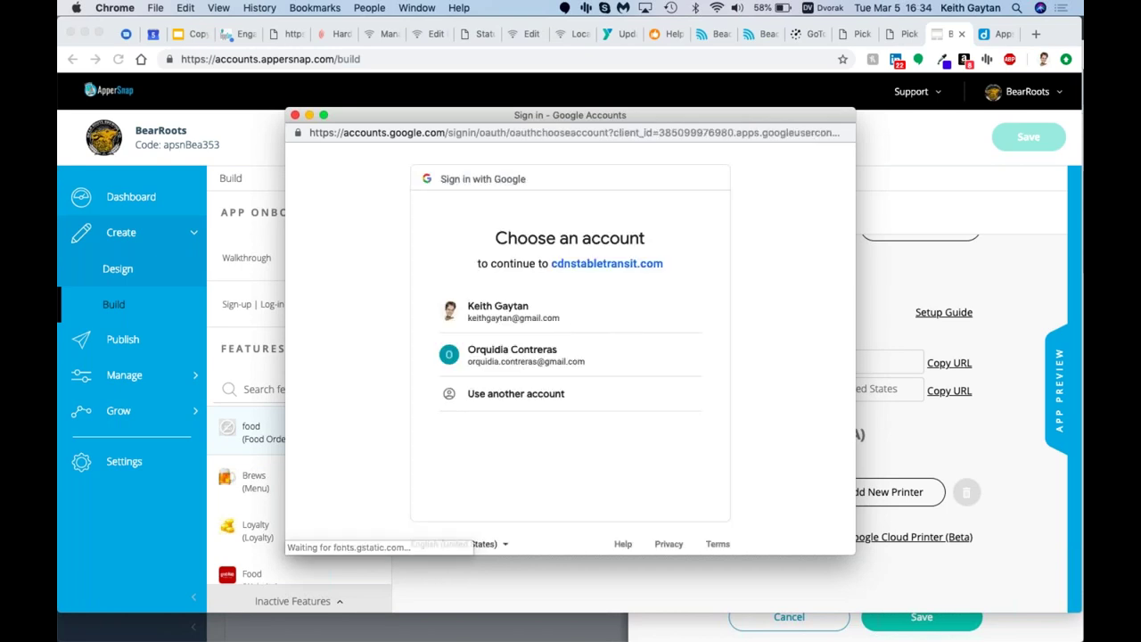
{"action": "left_click", "coordinate": [499, 312]}
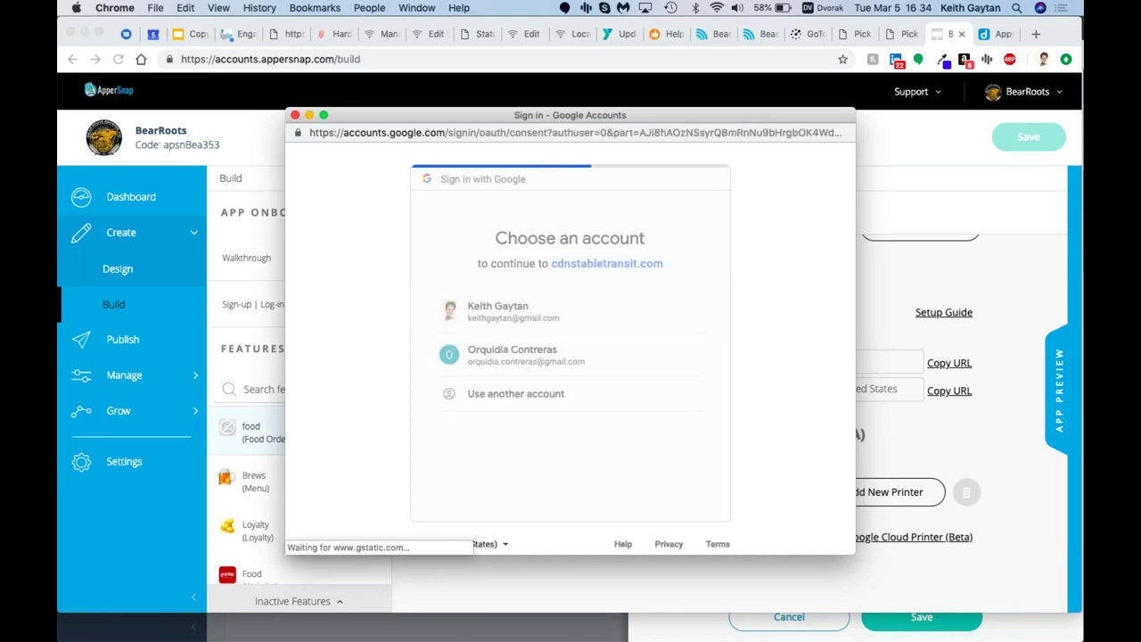
{"action": "scroll", "coordinate": [712, 364], "scroll_direction": "down", "scroll_amount": 2}
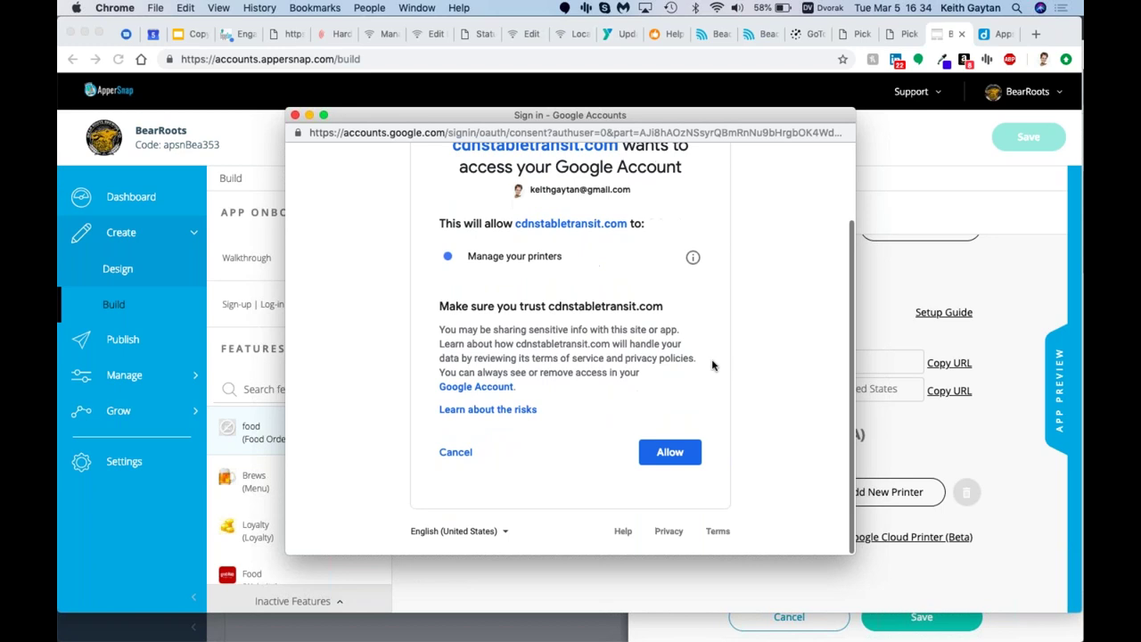
{"action": "left_click", "coordinate": [669, 452]}
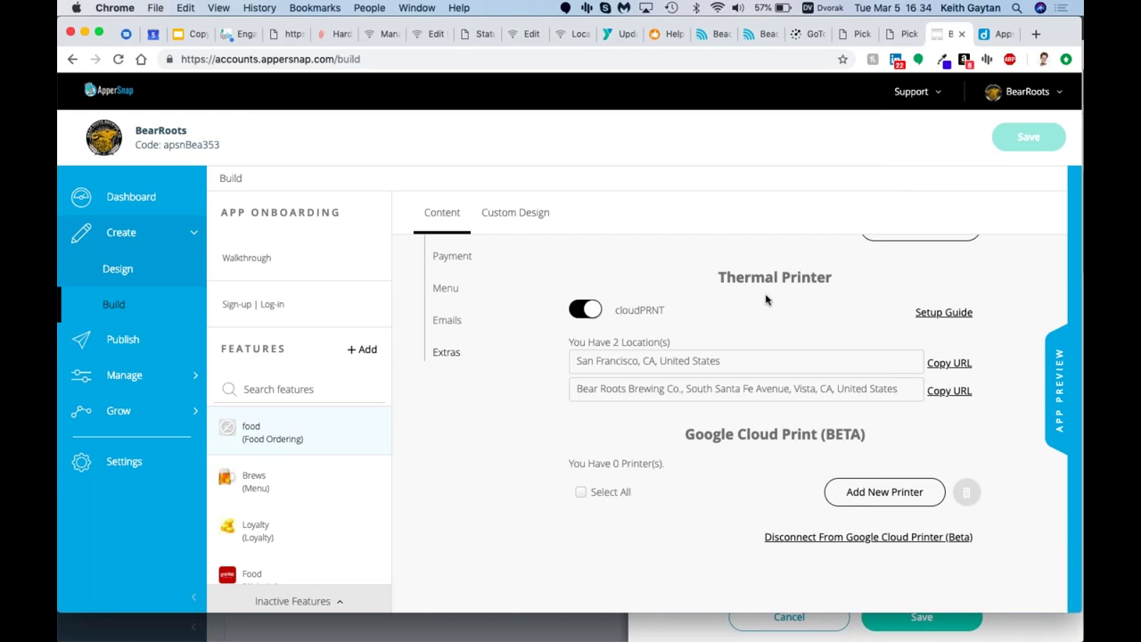
Look over the Extras settings again, and review the food feature's Emails section and screen info.
{"action": "scroll", "coordinate": [764, 299], "scroll_direction": "up", "scroll_amount": 5}
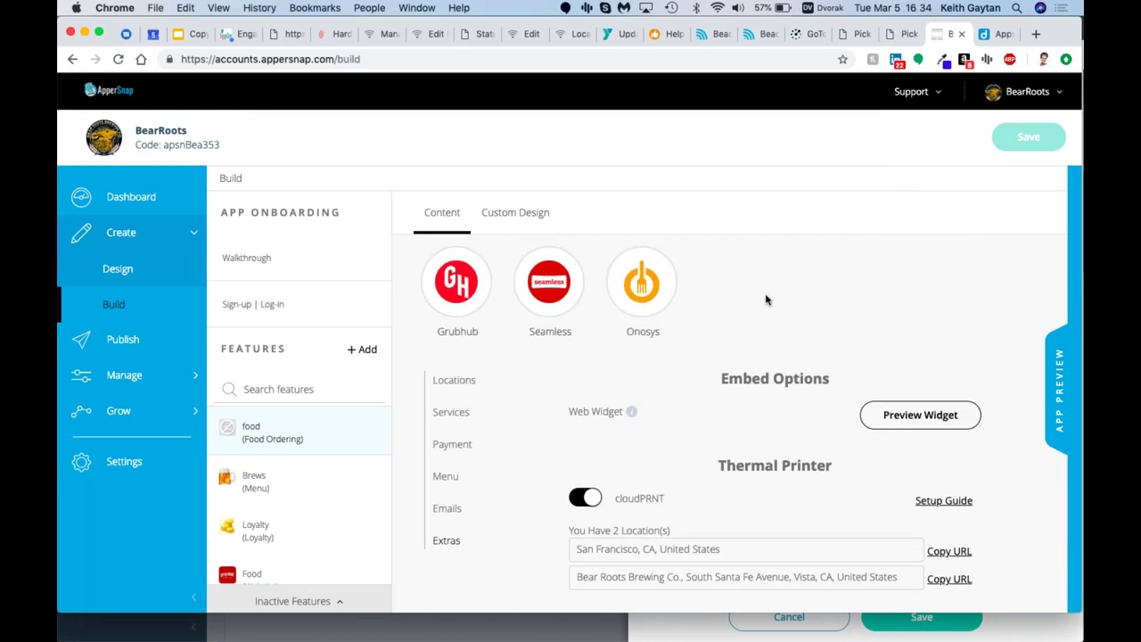
{"action": "scroll", "coordinate": [765, 300], "scroll_direction": "down", "scroll_amount": 4}
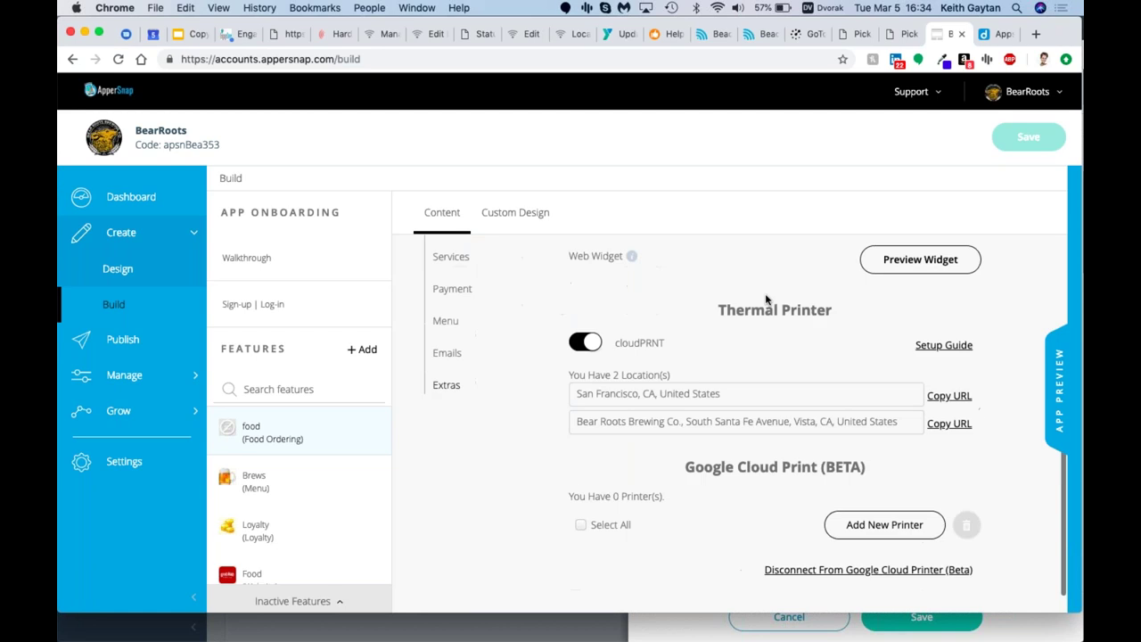
{"action": "left_click", "coordinate": [453, 349]}
{"action": "scroll", "coordinate": [777, 420], "scroll_direction": "down", "scroll_amount": 3}
{"action": "scroll", "coordinate": [777, 420], "scroll_direction": "up", "scroll_amount": 3}
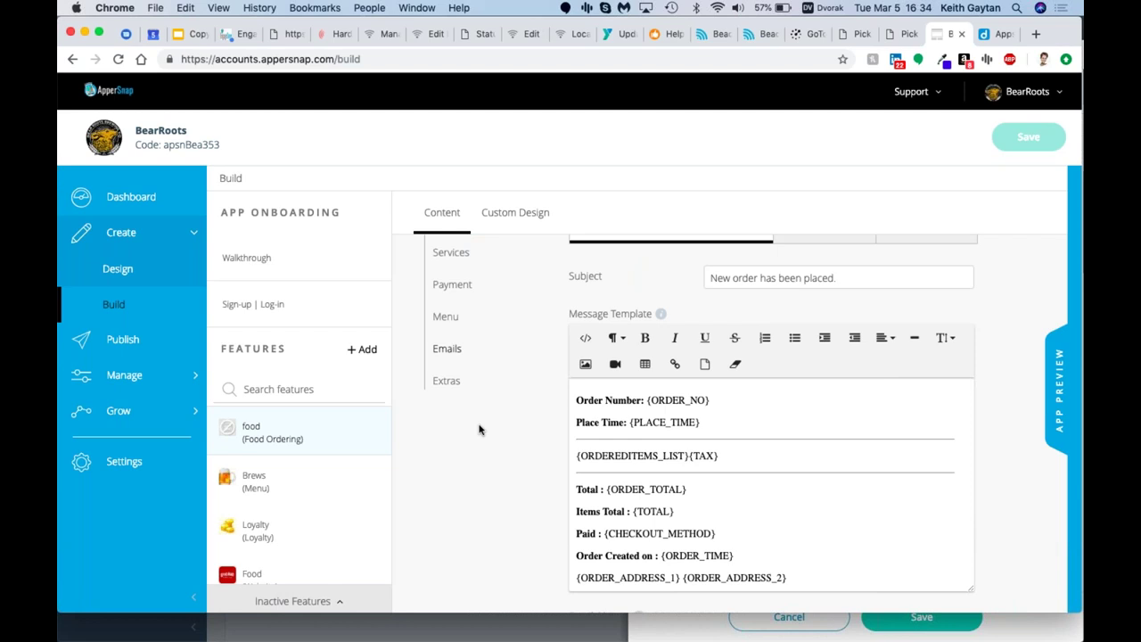
{"action": "scroll", "coordinate": [478, 429], "scroll_direction": "up", "scroll_amount": 5}
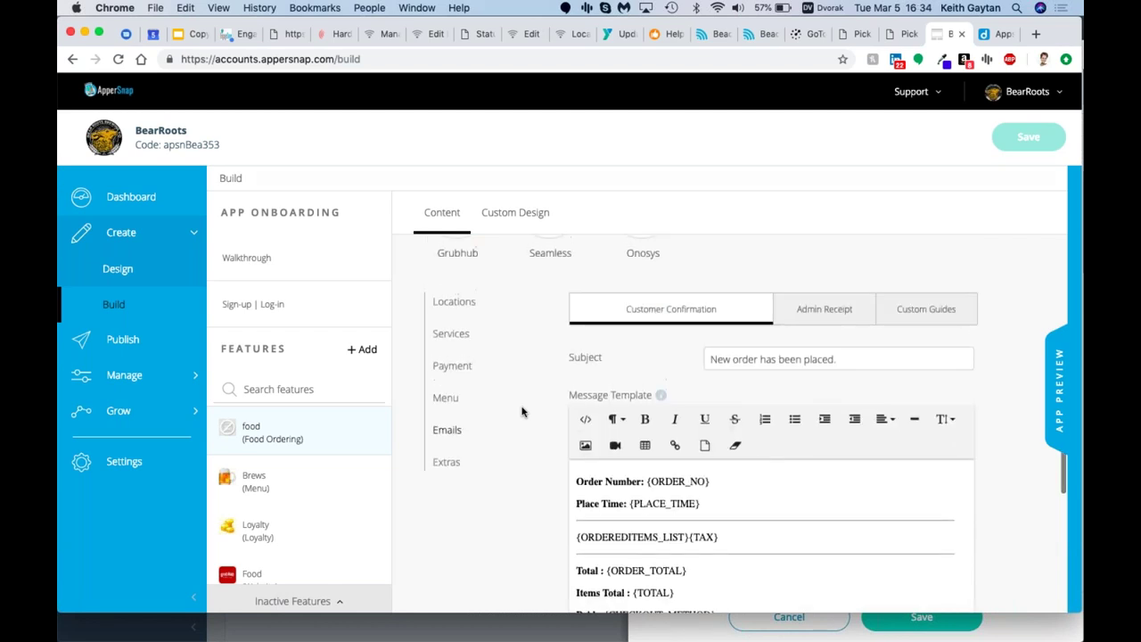
{"action": "scroll", "coordinate": [876, 337], "scroll_direction": "up", "scroll_amount": 4}
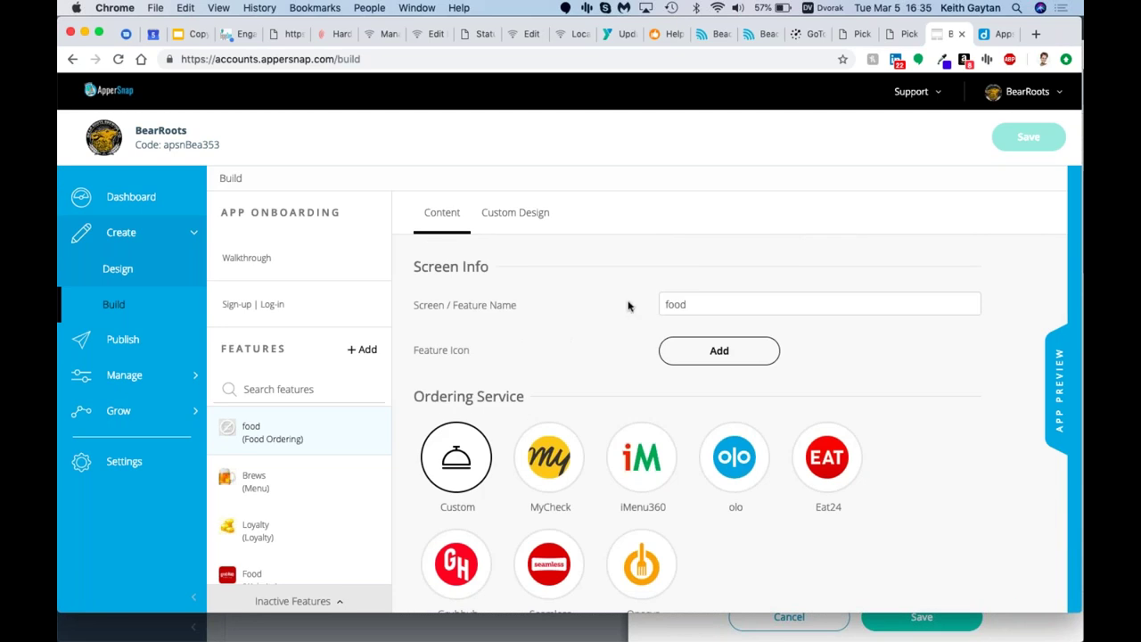
View the BearRoots account settings, and go to the dashboard.
{"action": "left_click", "coordinate": [1043, 93]}
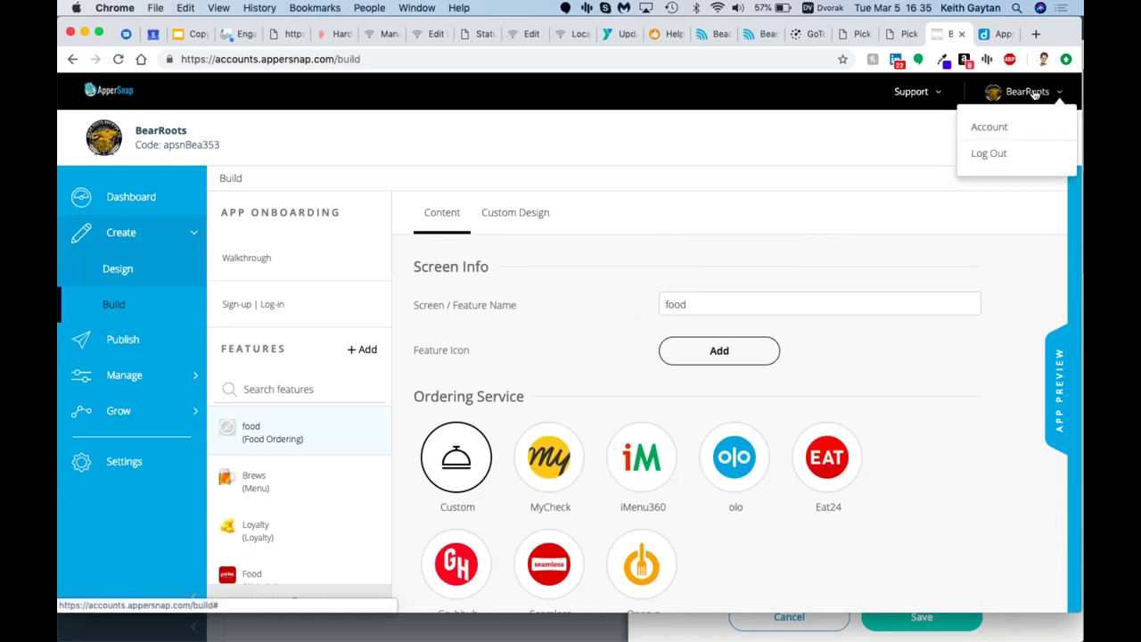
{"action": "left_click", "coordinate": [992, 126]}
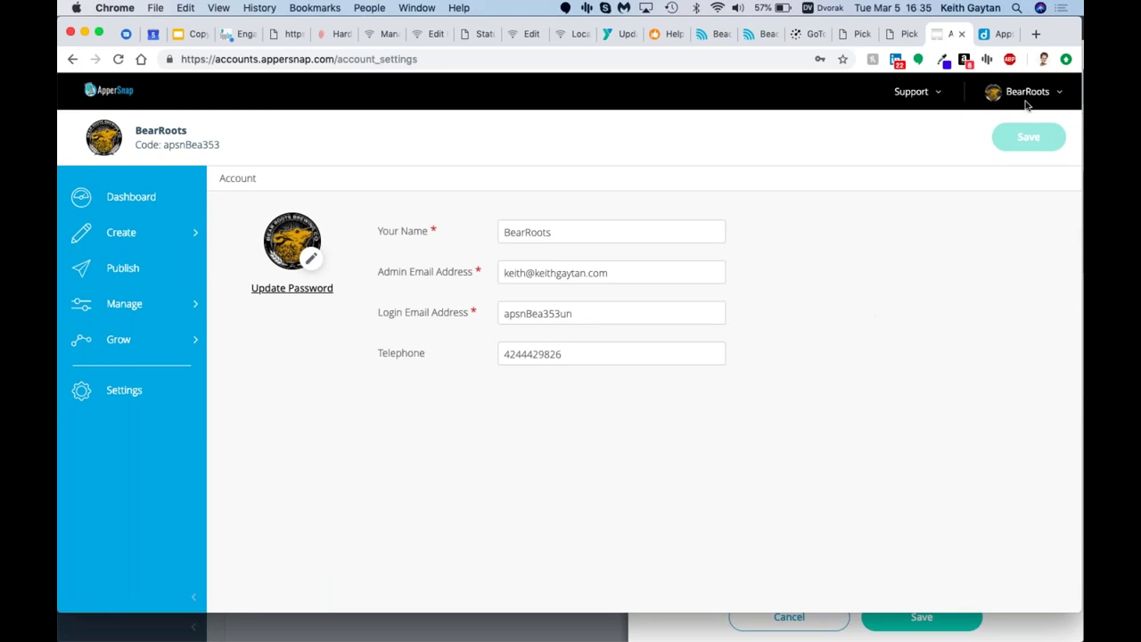
{"action": "left_click", "coordinate": [120, 198]}
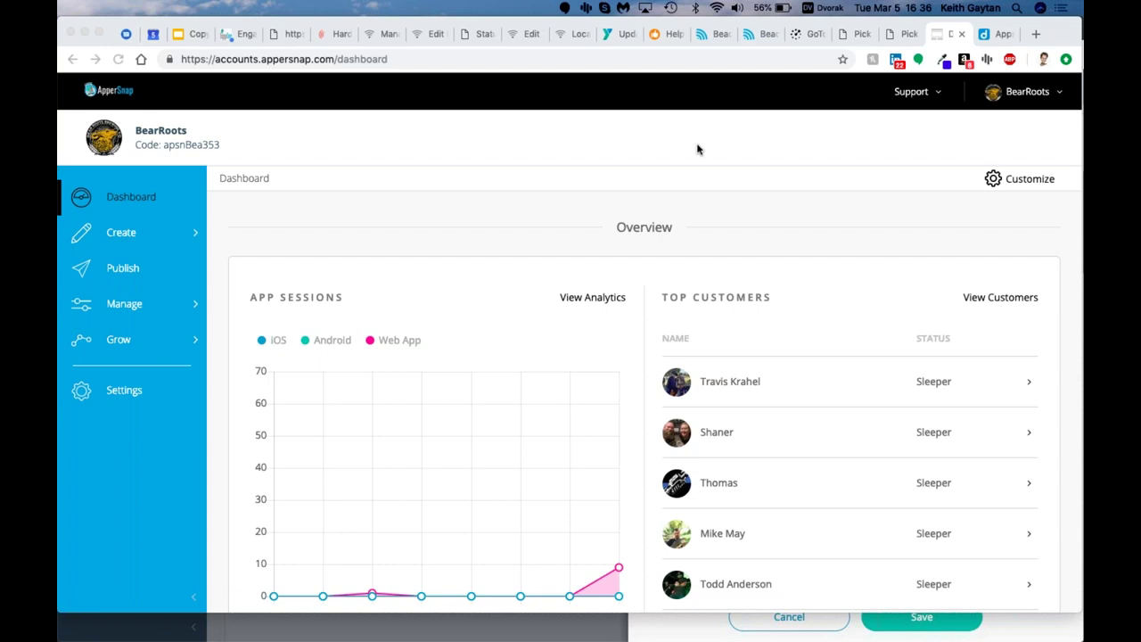
Return to the BearRoots build page and open the Menu section of the food feature.
{"action": "left_click", "coordinate": [128, 237]}
{"action": "left_click", "coordinate": [114, 307]}
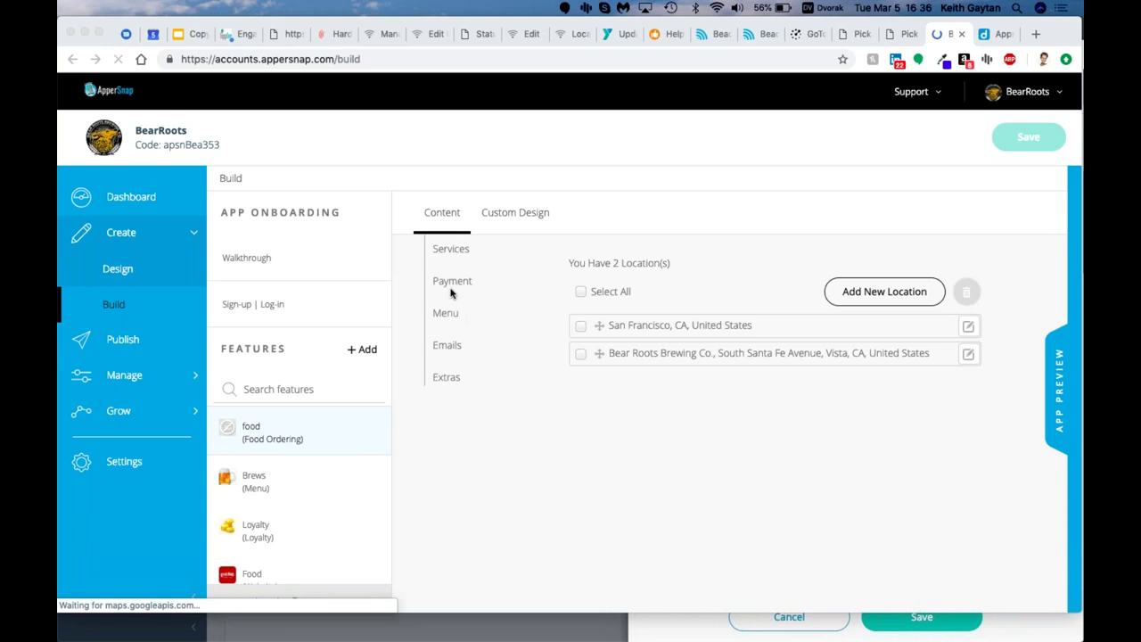
{"action": "left_click", "coordinate": [444, 316]}
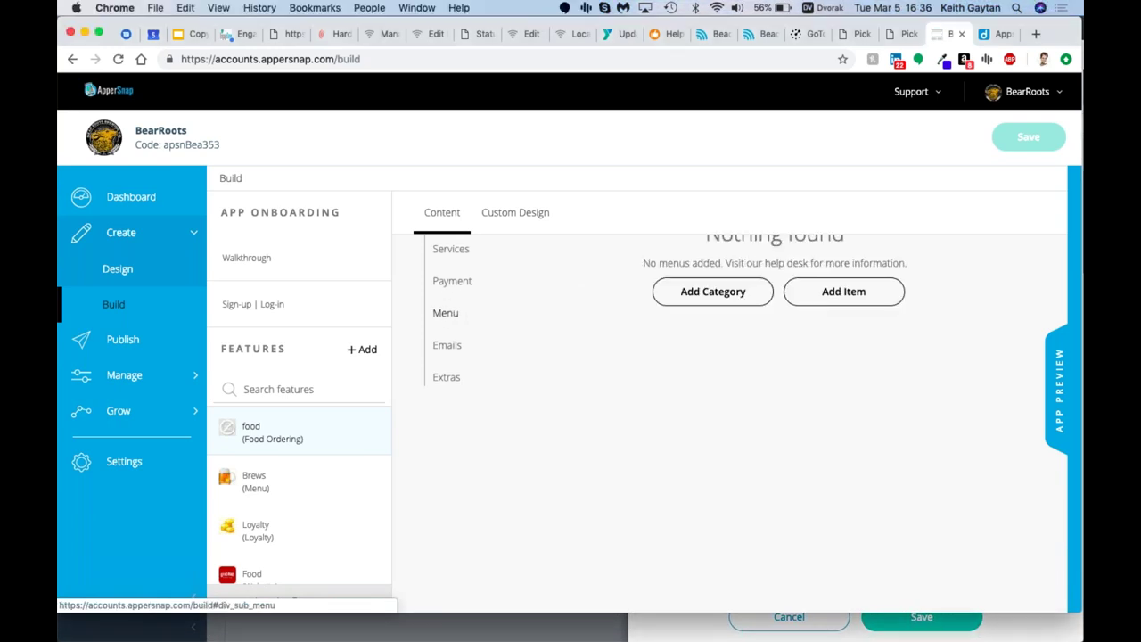
{"action": "scroll", "coordinate": [535, 375], "scroll_direction": "up", "scroll_amount": 2}
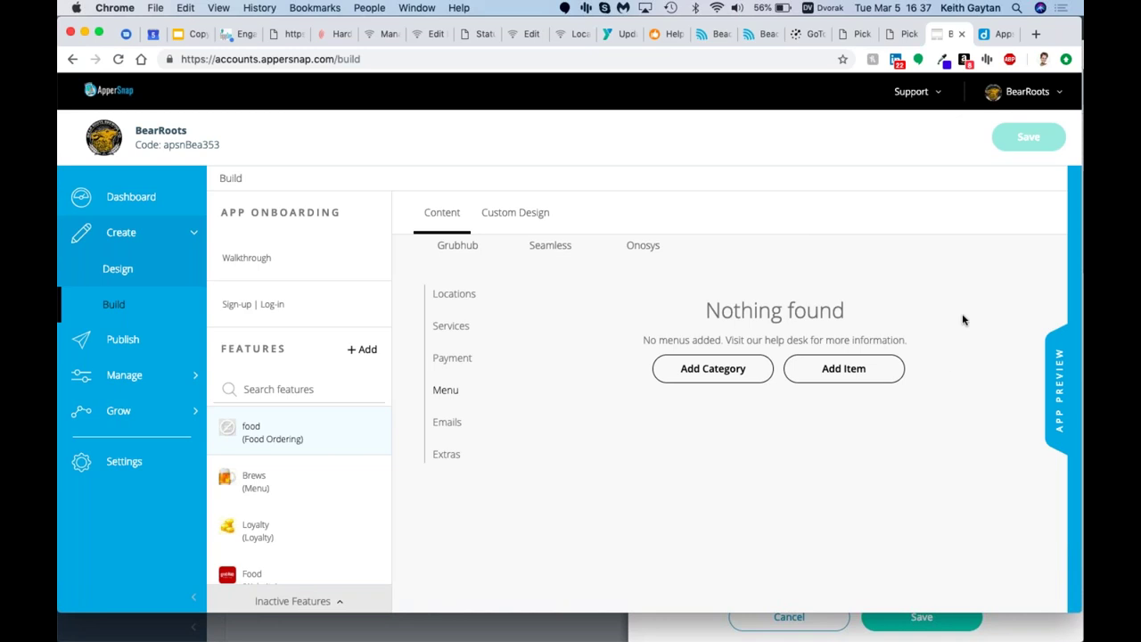
{"action": "scroll", "coordinate": [963, 319], "scroll_direction": "up", "scroll_amount": 1}
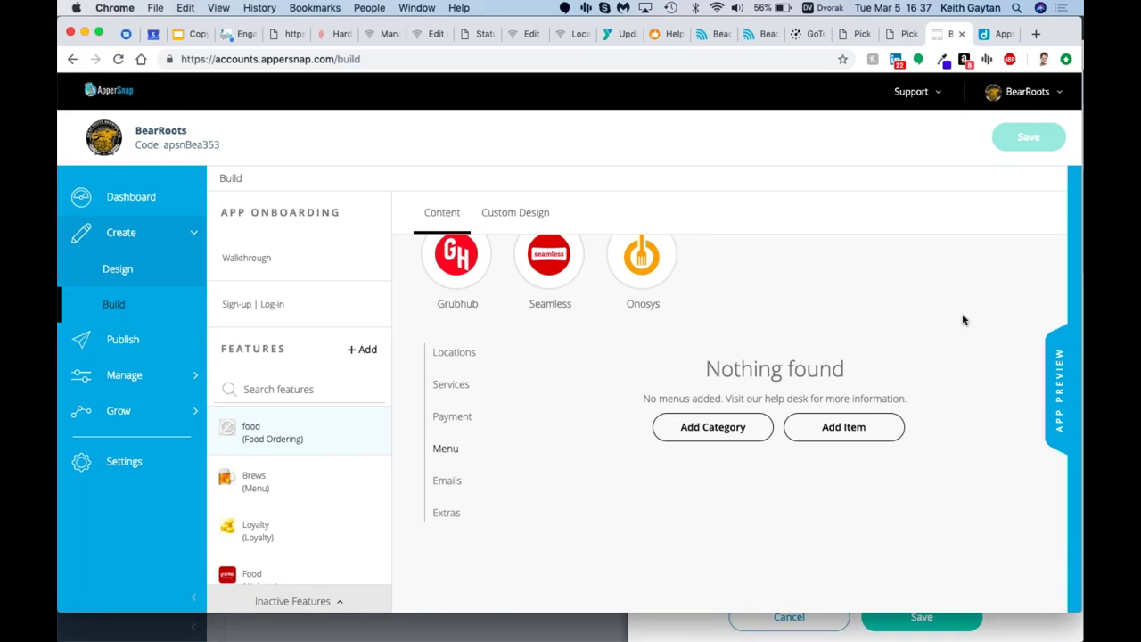
Try to search the web for "508" in a new browser tab.
{"action": "left_click", "coordinate": [1035, 35]}
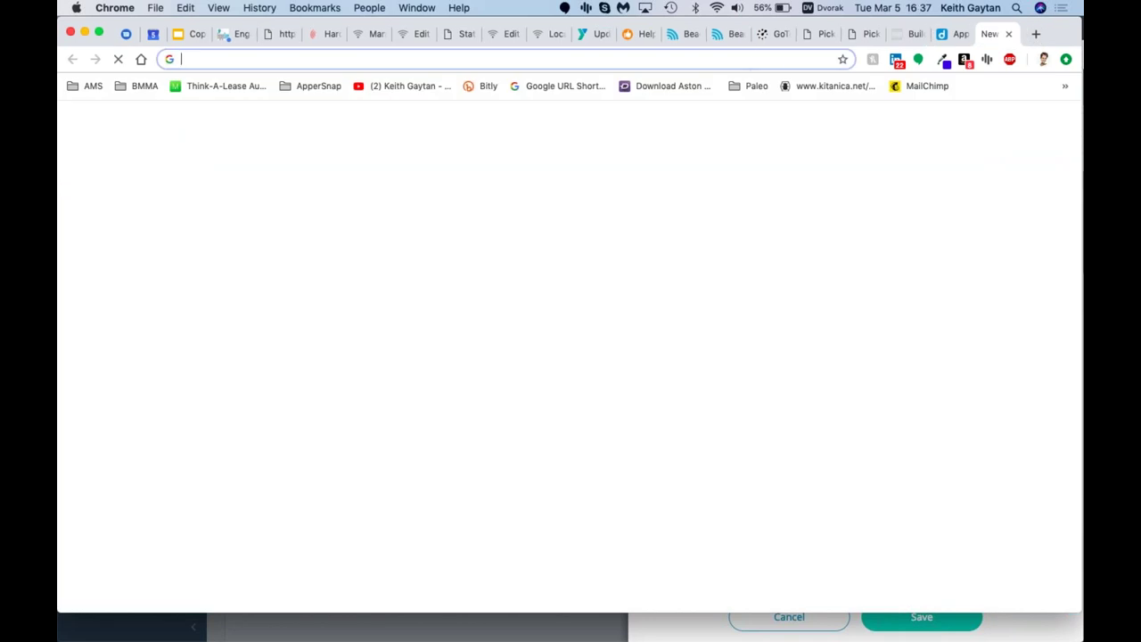
{"action": "type", "text": "508"}
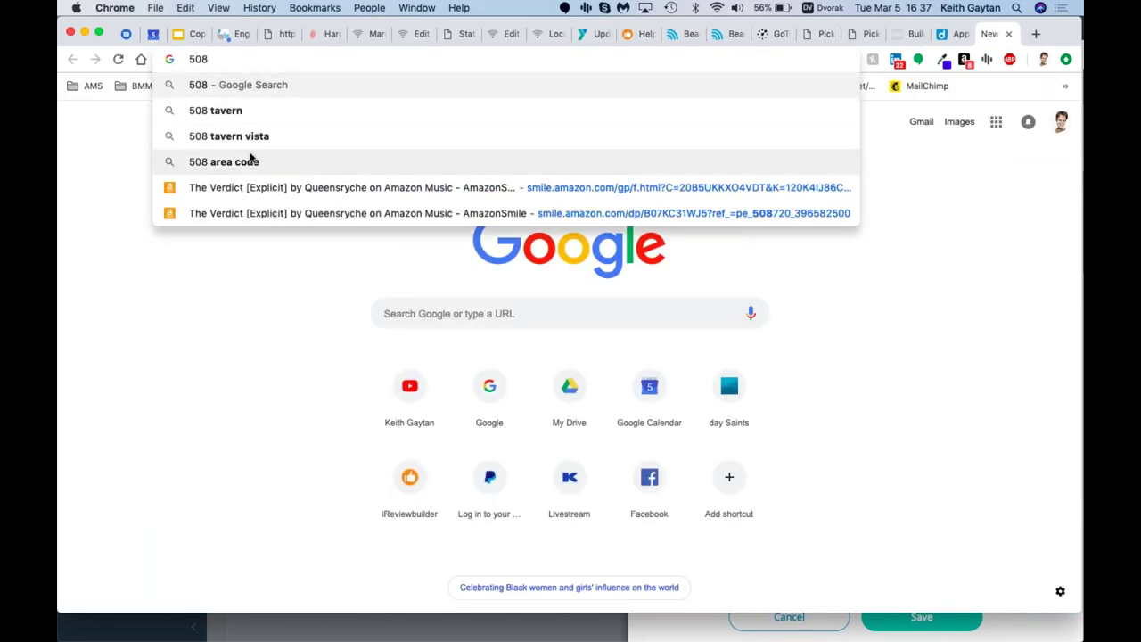
{"action": "key", "text": "Return"}
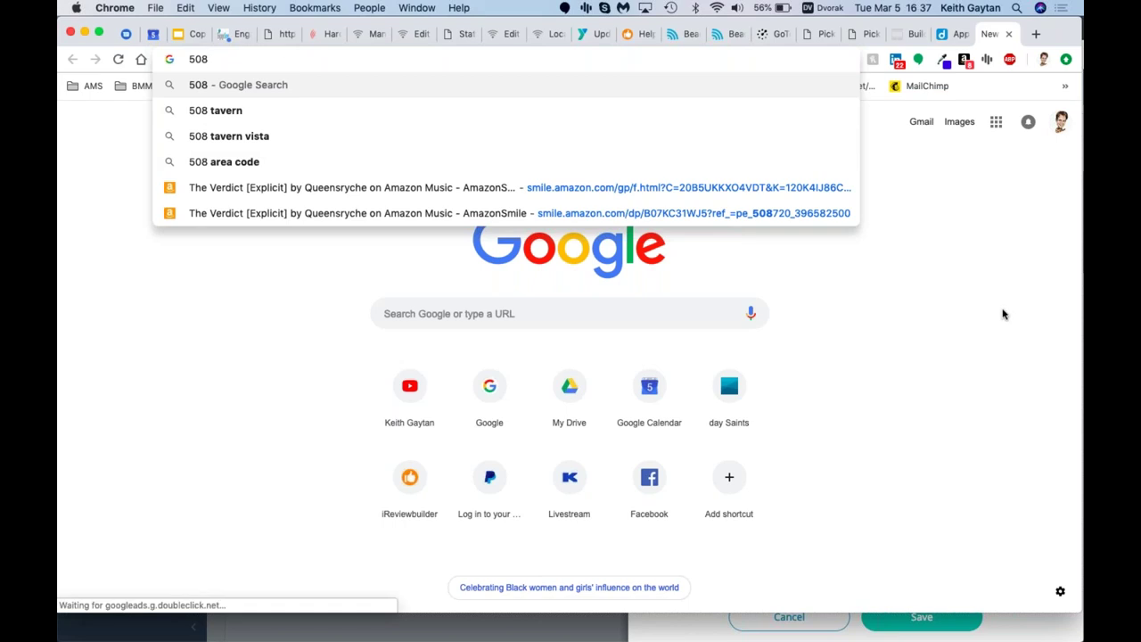
Go back to the BearRoots build page and look over the food feature's ordering services and Menu options.
{"action": "left_click", "coordinate": [909, 34]}
{"action": "scroll", "coordinate": [763, 331], "scroll_direction": "up", "scroll_amount": 2}
{"action": "scroll", "coordinate": [763, 332], "scroll_direction": "down", "scroll_amount": 2}
{"action": "scroll", "coordinate": [764, 331], "scroll_direction": "up", "scroll_amount": 3}
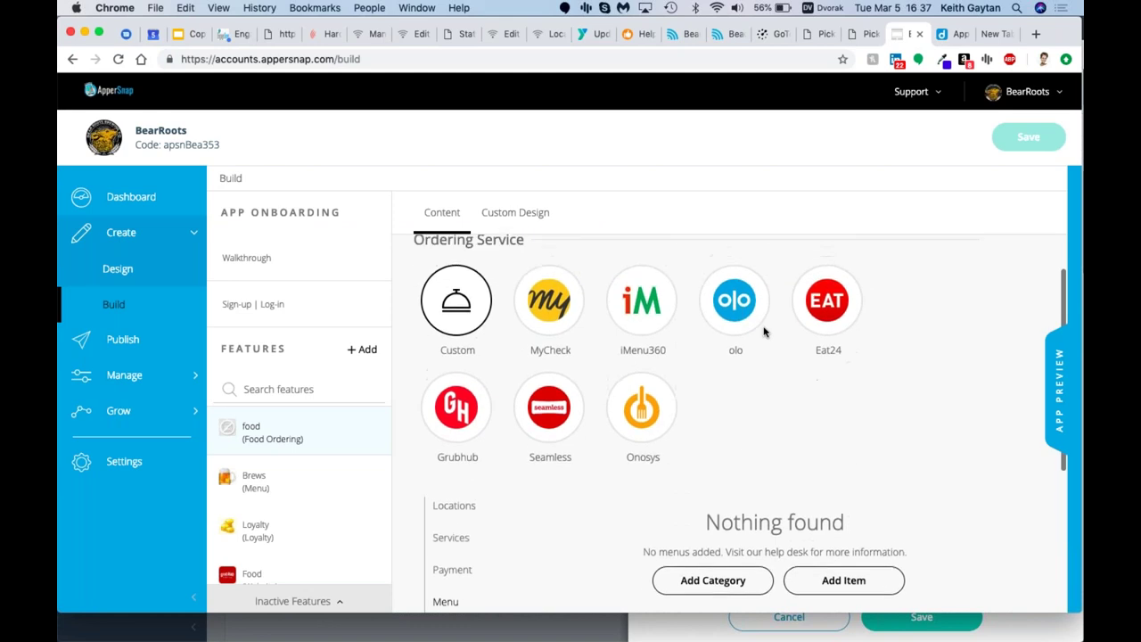
{"action": "scroll", "coordinate": [766, 333], "scroll_direction": "down", "scroll_amount": 1}
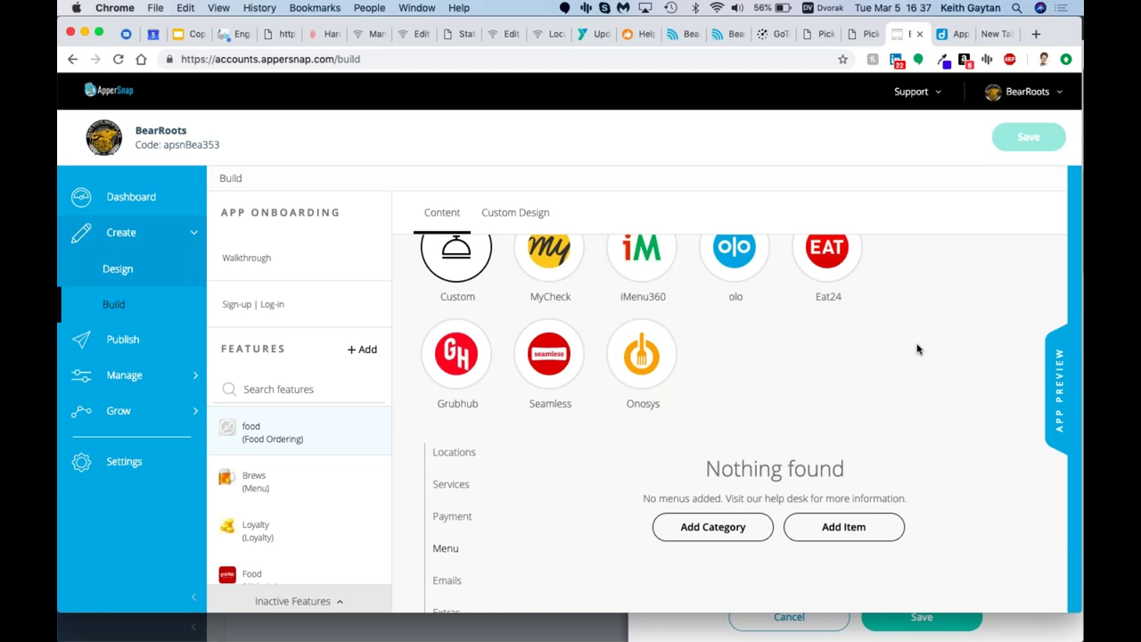
{"action": "scroll", "coordinate": [918, 350], "scroll_direction": "down", "scroll_amount": 3}
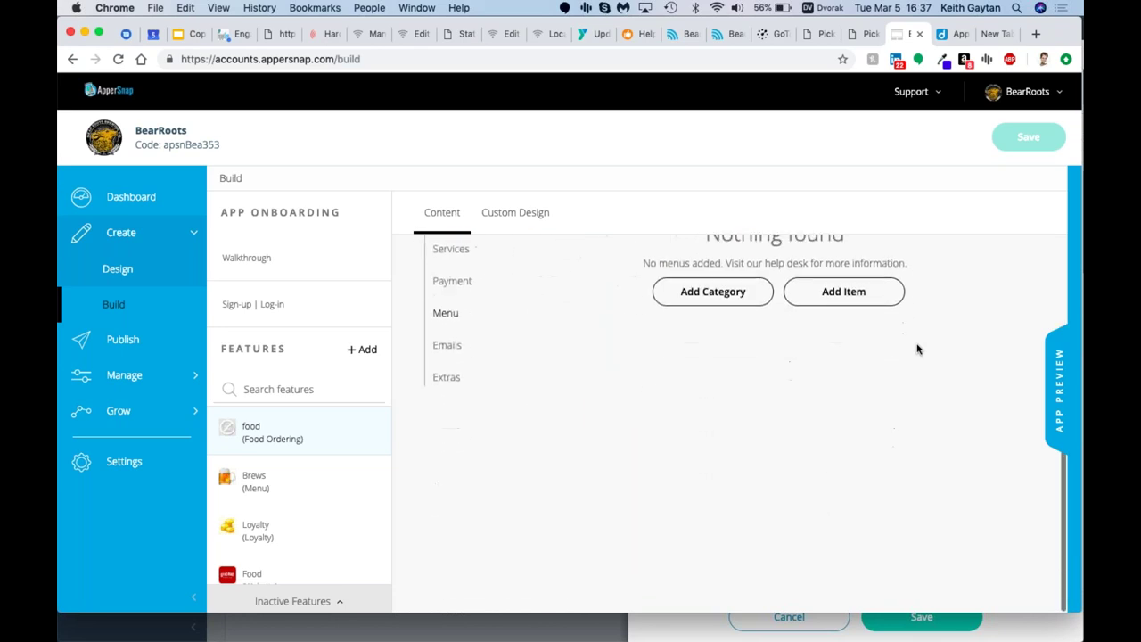
{"action": "scroll", "coordinate": [918, 350], "scroll_direction": "up", "scroll_amount": 2}
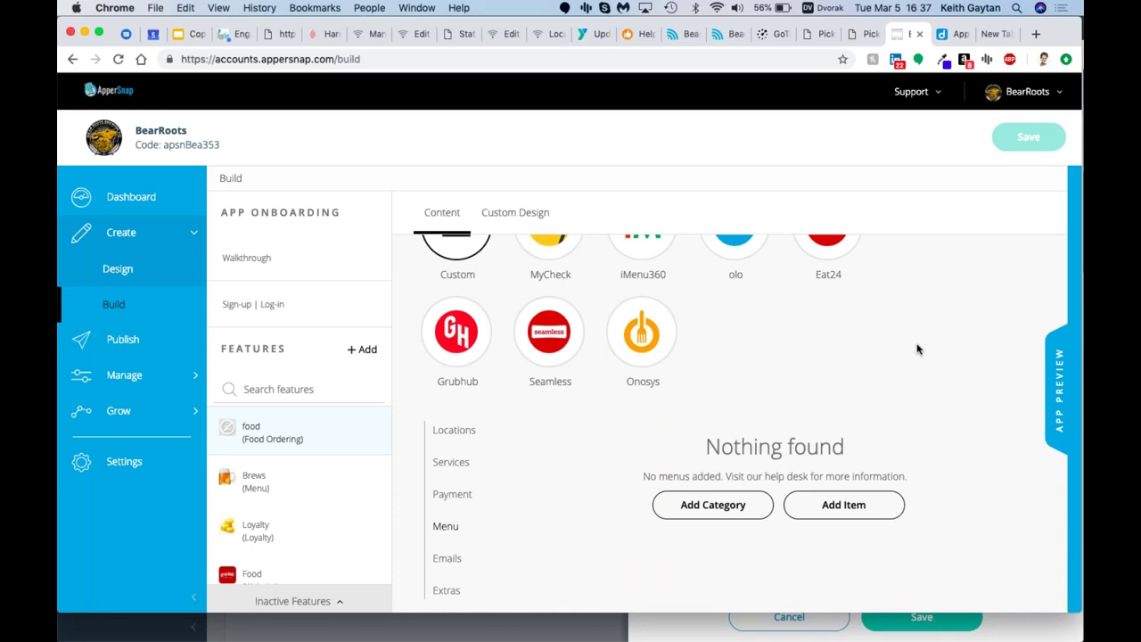
{"action": "scroll", "coordinate": [916, 349], "scroll_direction": "up", "scroll_amount": 3}
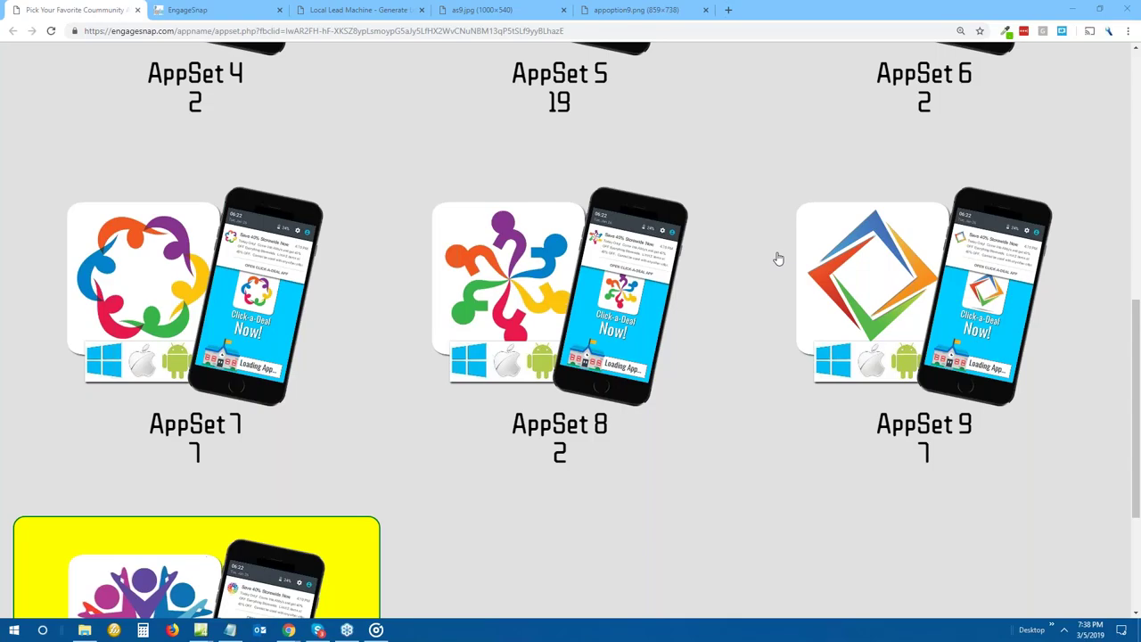
Review the app icon sets and their vote counts on the EngageSnap voting page, from AppSet 1 to AppSet 10.
{"action": "scroll", "coordinate": [774, 260], "scroll_direction": "down", "scroll_amount": 3}
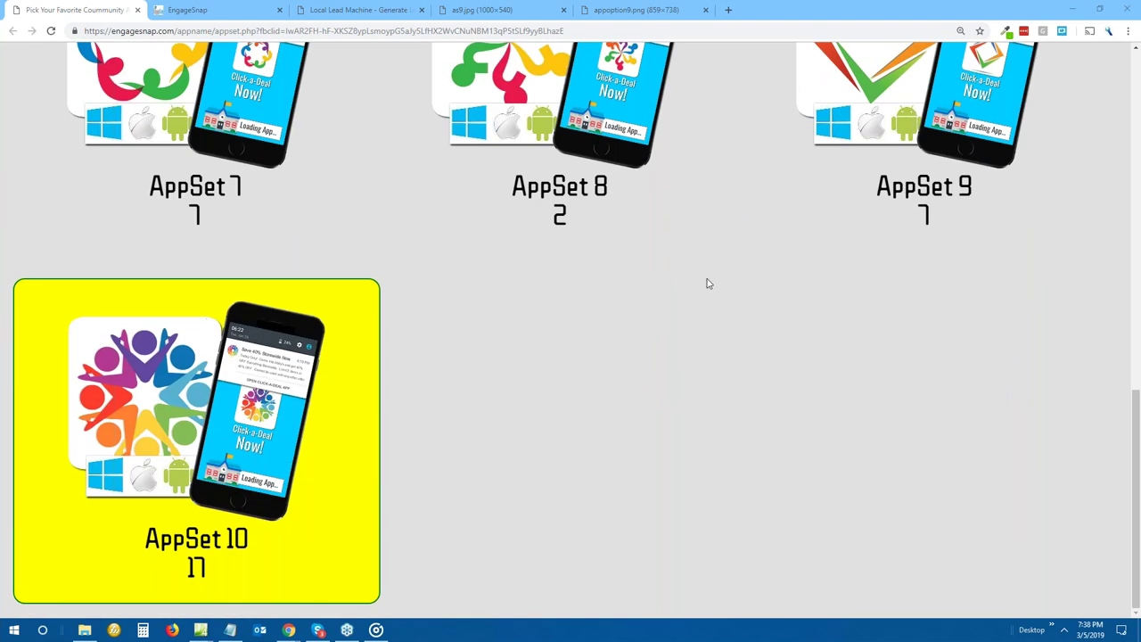
{"action": "scroll", "coordinate": [707, 283], "scroll_direction": "up", "scroll_amount": 8}
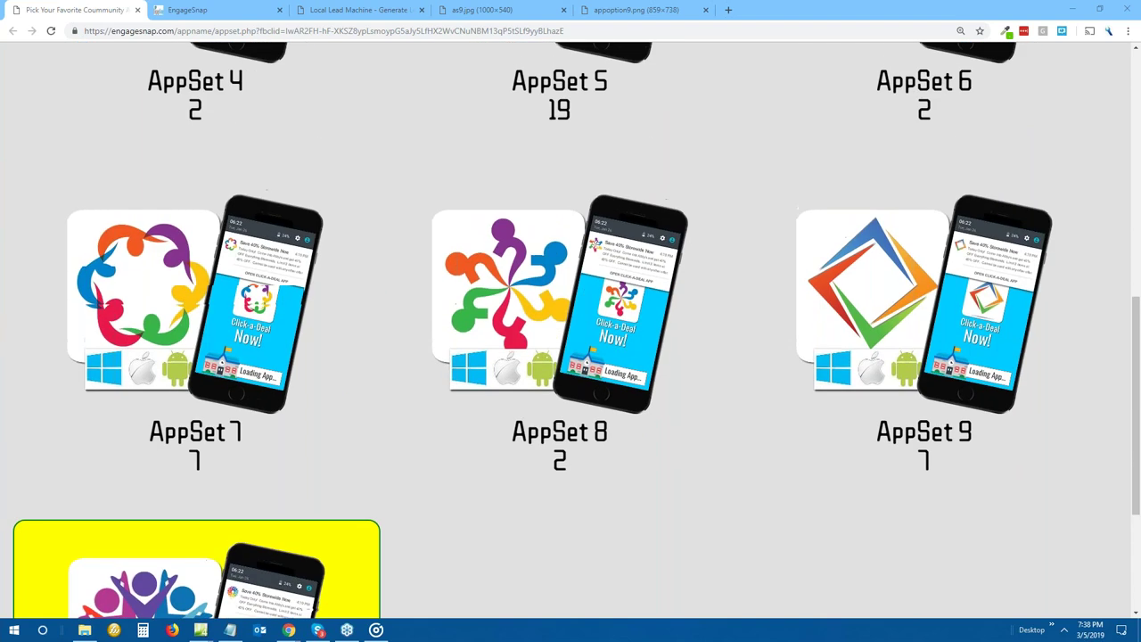
{"action": "scroll", "coordinate": [570, 330], "scroll_direction": "up", "scroll_amount": 2}
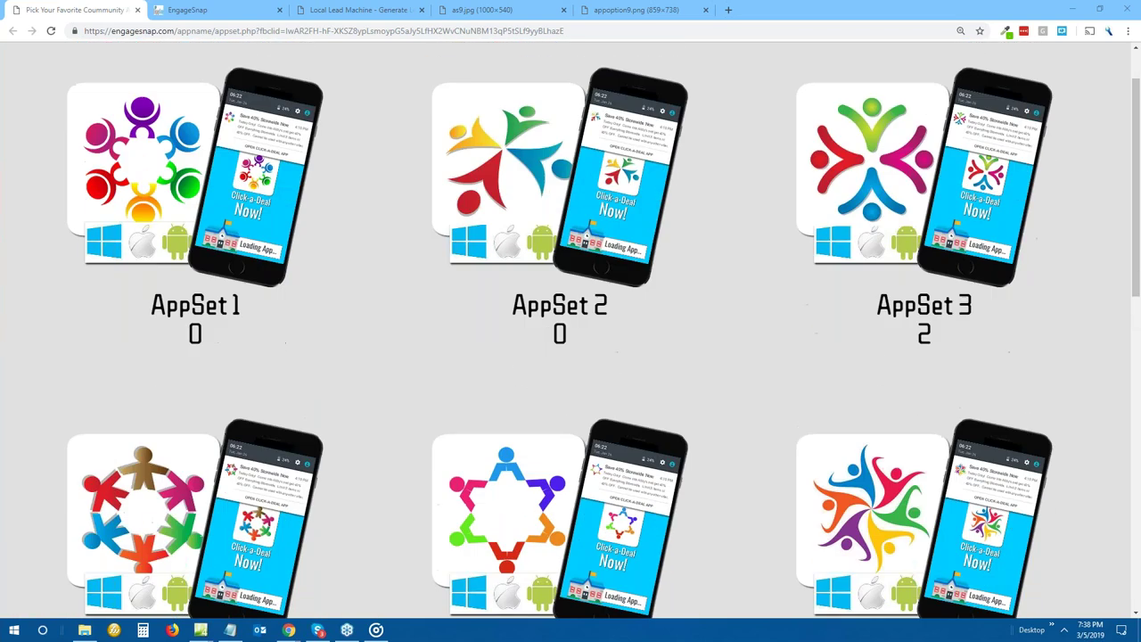
{"action": "scroll", "coordinate": [570, 330], "scroll_direction": "down", "scroll_amount": 11}
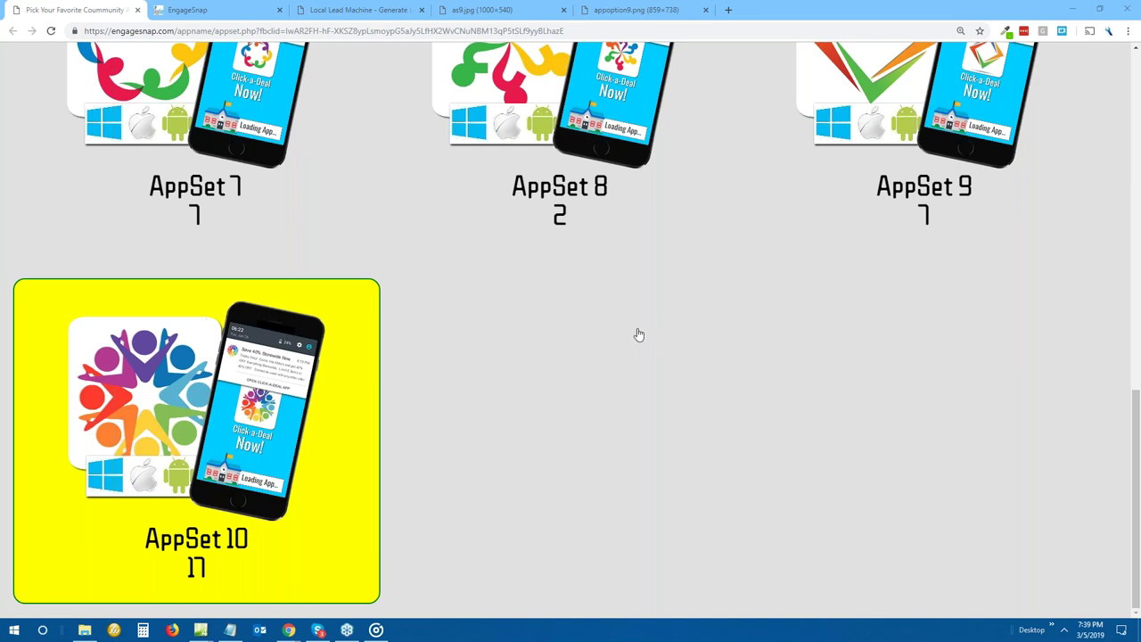
Compare the vote counts of the community app icon sets on the voting page.
{"action": "scroll", "coordinate": [710, 308], "scroll_direction": "up", "scroll_amount": 7}
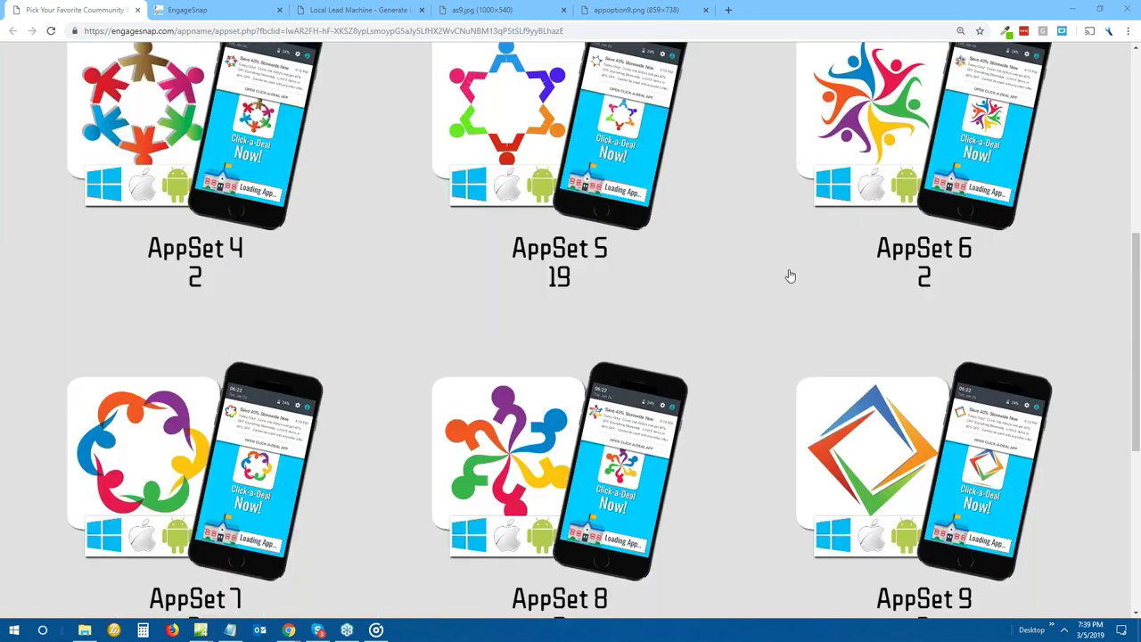
{"action": "scroll", "coordinate": [784, 276], "scroll_direction": "down", "scroll_amount": 7}
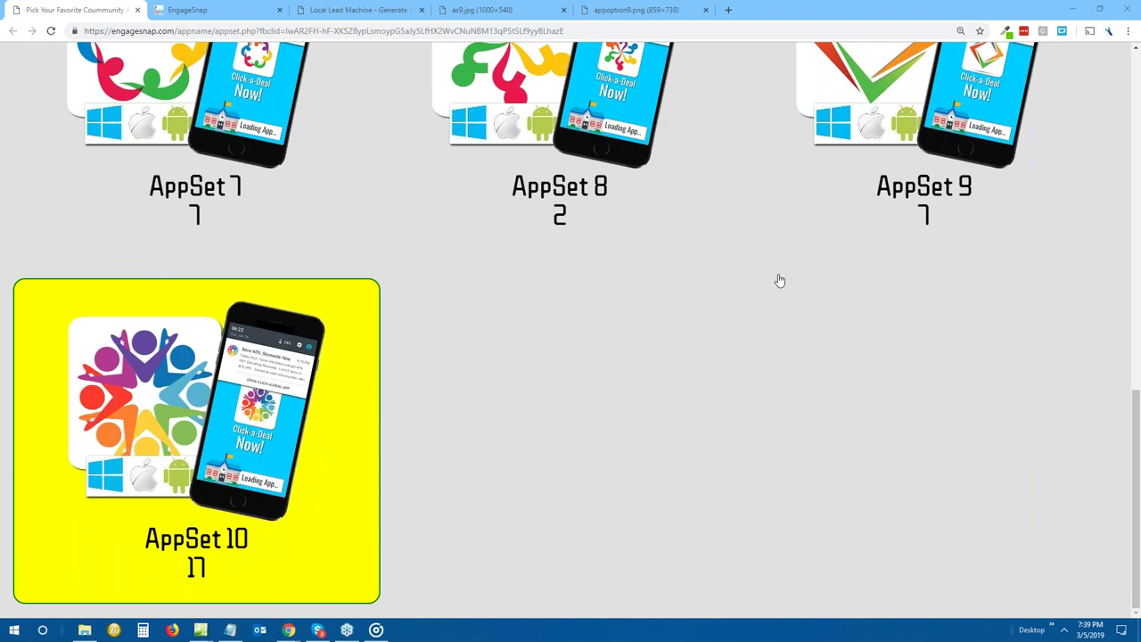
{"action": "scroll", "coordinate": [779, 281], "scroll_direction": "up", "scroll_amount": 7}
{"action": "scroll", "coordinate": [769, 269], "scroll_direction": "up", "scroll_amount": 3}
{"action": "scroll", "coordinate": [768, 276], "scroll_direction": "down", "scroll_amount": 7}
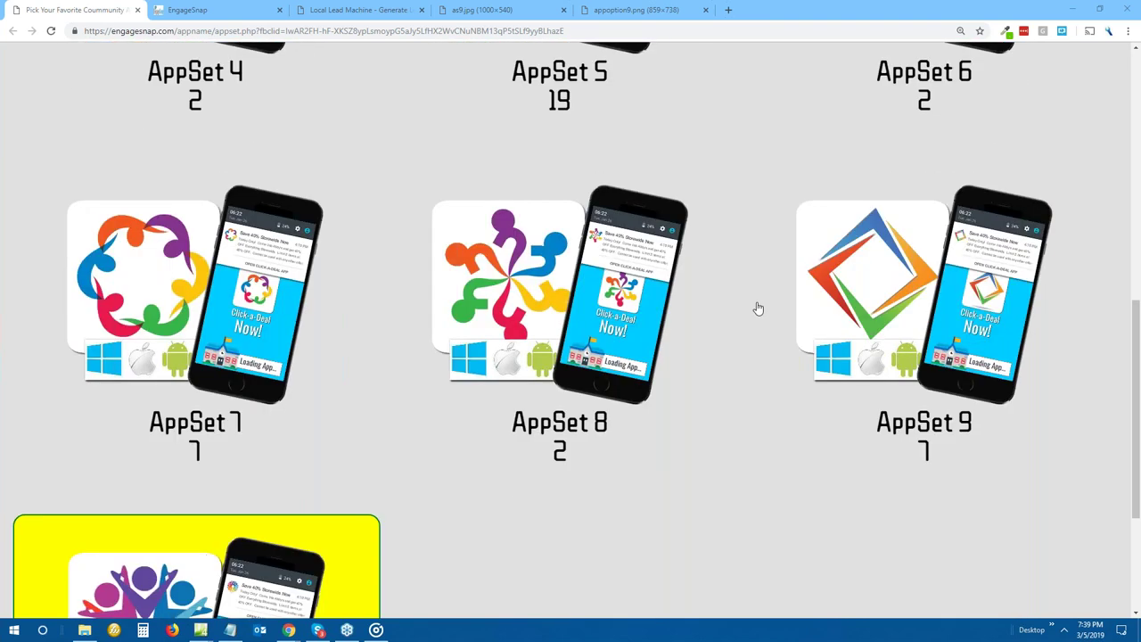
{"action": "scroll", "coordinate": [757, 308], "scroll_direction": "up", "scroll_amount": 7}
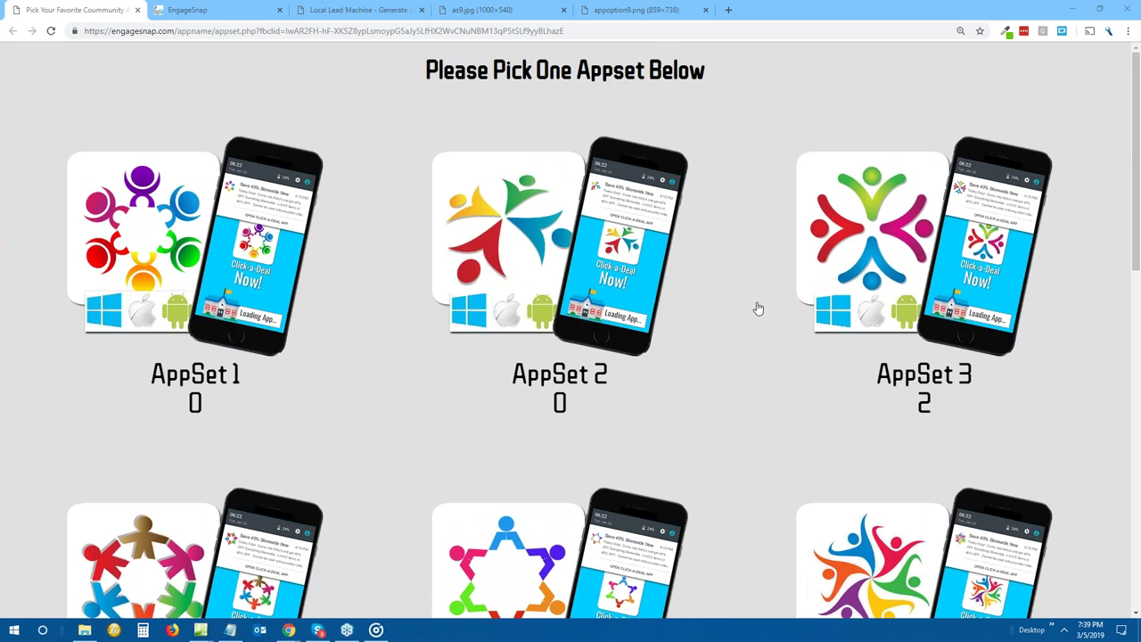
{"action": "scroll", "coordinate": [757, 307], "scroll_direction": "down", "scroll_amount": 7}
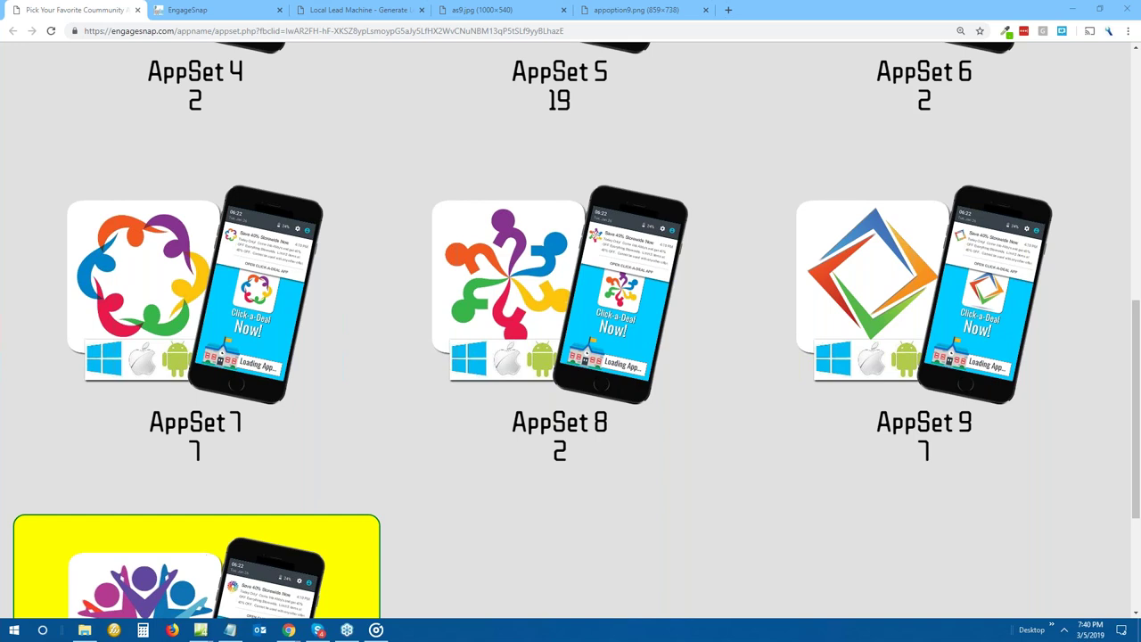
Close the Local Lead Machine and appoption9.png browser tabs.
{"action": "left_click", "coordinate": [422, 10]}
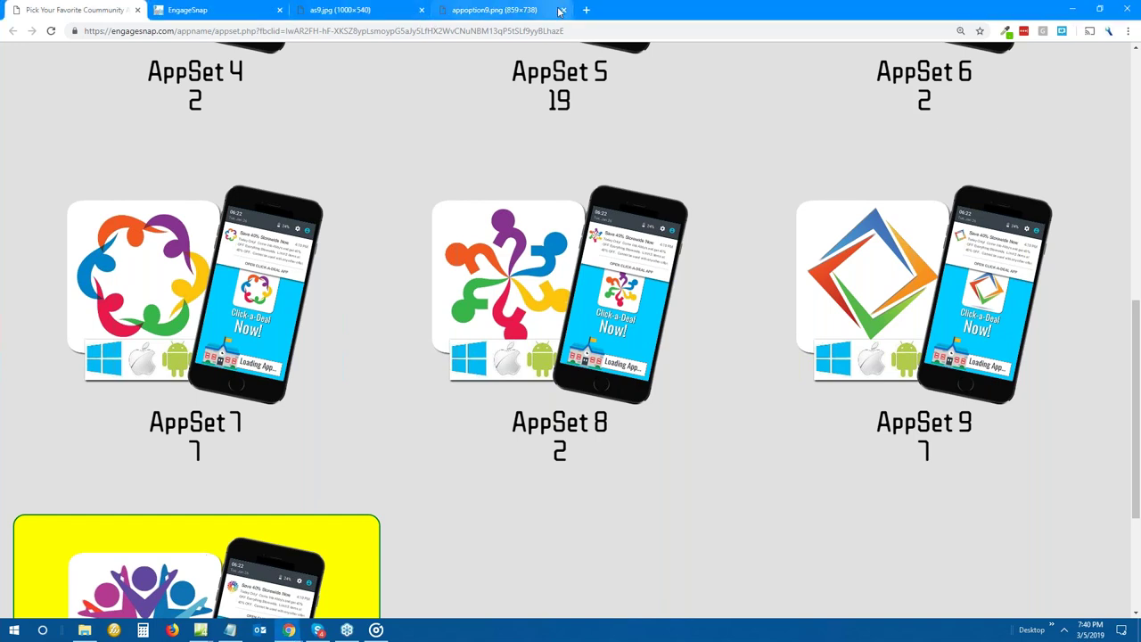
{"action": "left_click", "coordinate": [563, 9]}
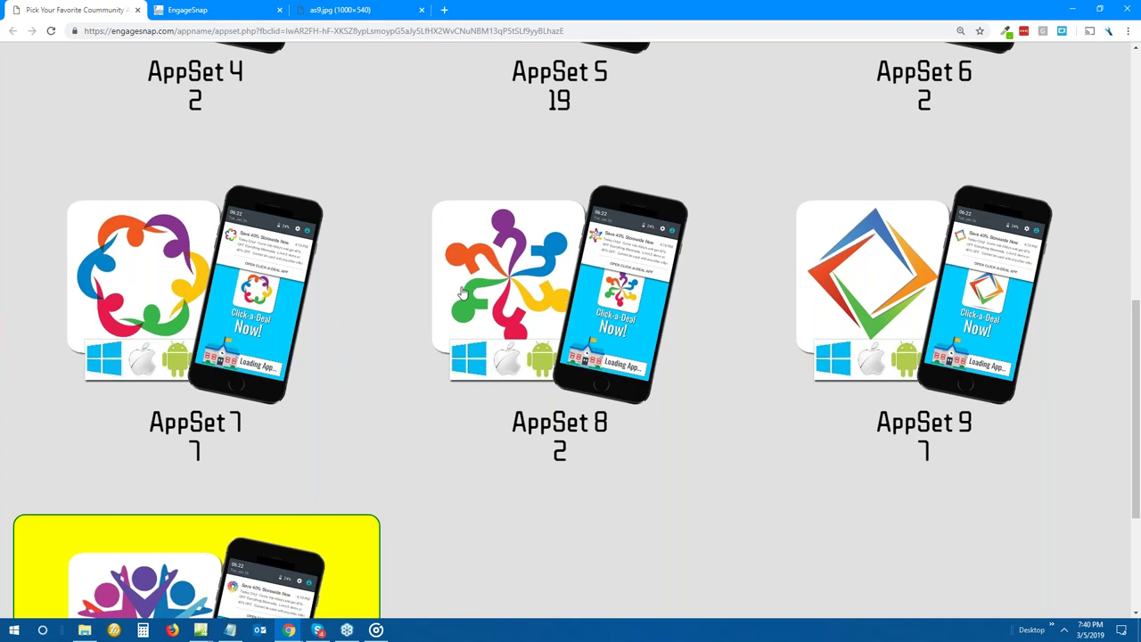
Examine all ten AppSet icon designs on the EngageSnap voting page once more, focusing on AppSet 4 to AppSet 10.
{"action": "scroll", "coordinate": [462, 293], "scroll_direction": "down", "scroll_amount": 3}
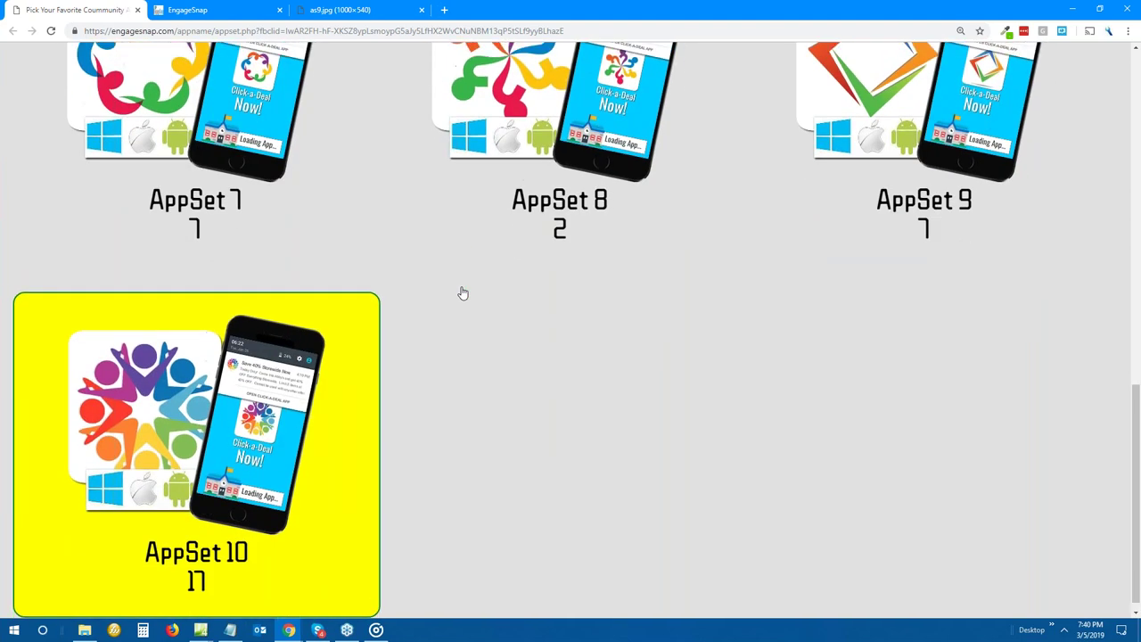
{"action": "scroll", "coordinate": [463, 293], "scroll_direction": "up", "scroll_amount": 9}
{"action": "scroll", "coordinate": [439, 294], "scroll_direction": "up", "scroll_amount": 2}
{"action": "scroll", "coordinate": [439, 295], "scroll_direction": "down", "scroll_amount": 6}
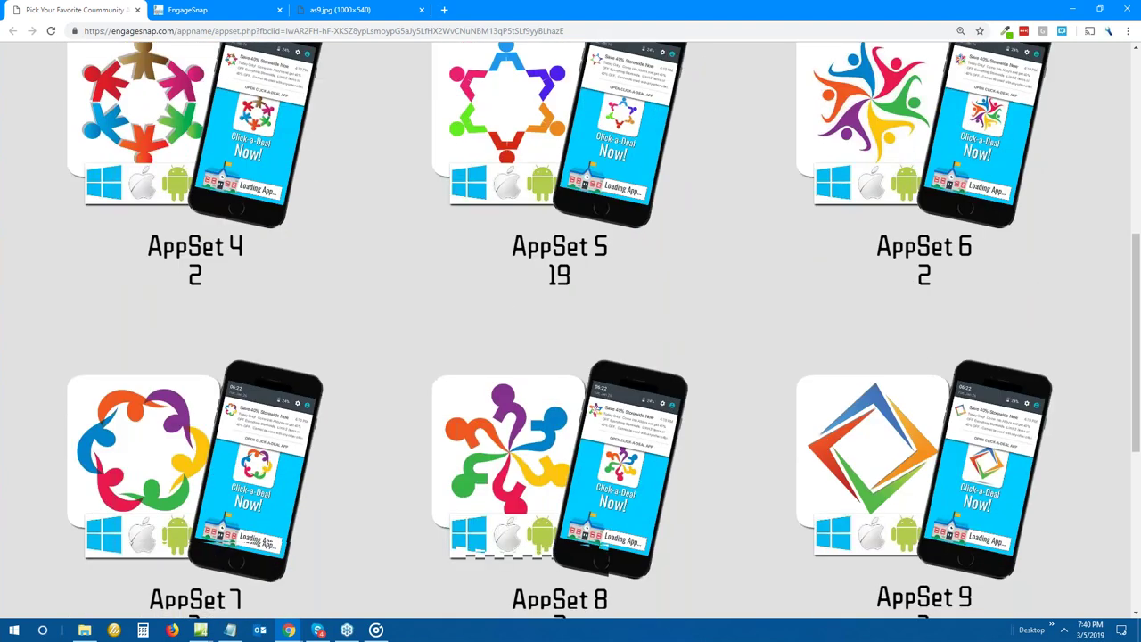
{"action": "scroll", "coordinate": [570, 329], "scroll_direction": "down", "scroll_amount": 5}
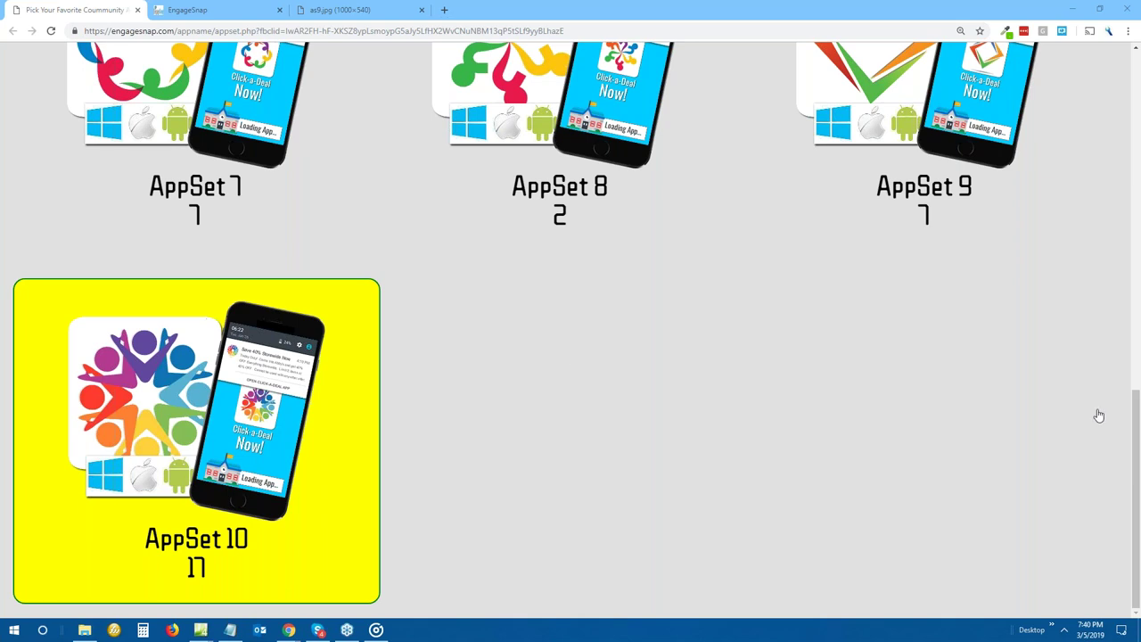
{"action": "left_click_drag", "start_coordinate": [1136, 410], "coordinate": [1126, 234]}
{"action": "left_click_drag", "start_coordinate": [1128, 221], "coordinate": [1134, 196]}
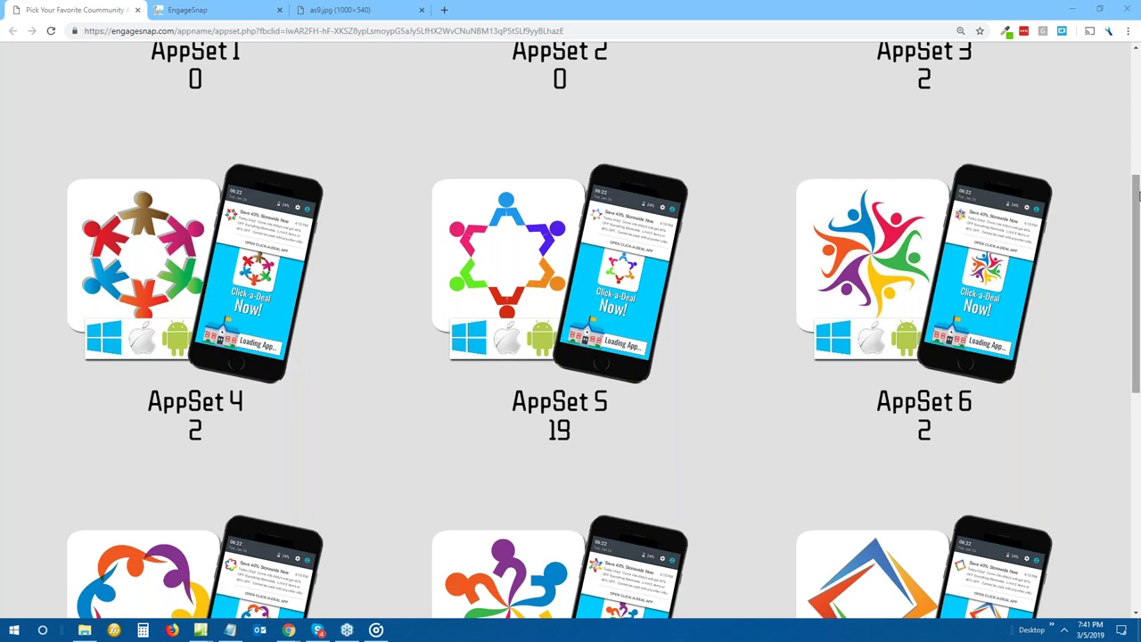
{"action": "left_click", "coordinate": [1136, 191]}
{"action": "left_click_drag", "start_coordinate": [1136, 191], "coordinate": [1135, 412]}
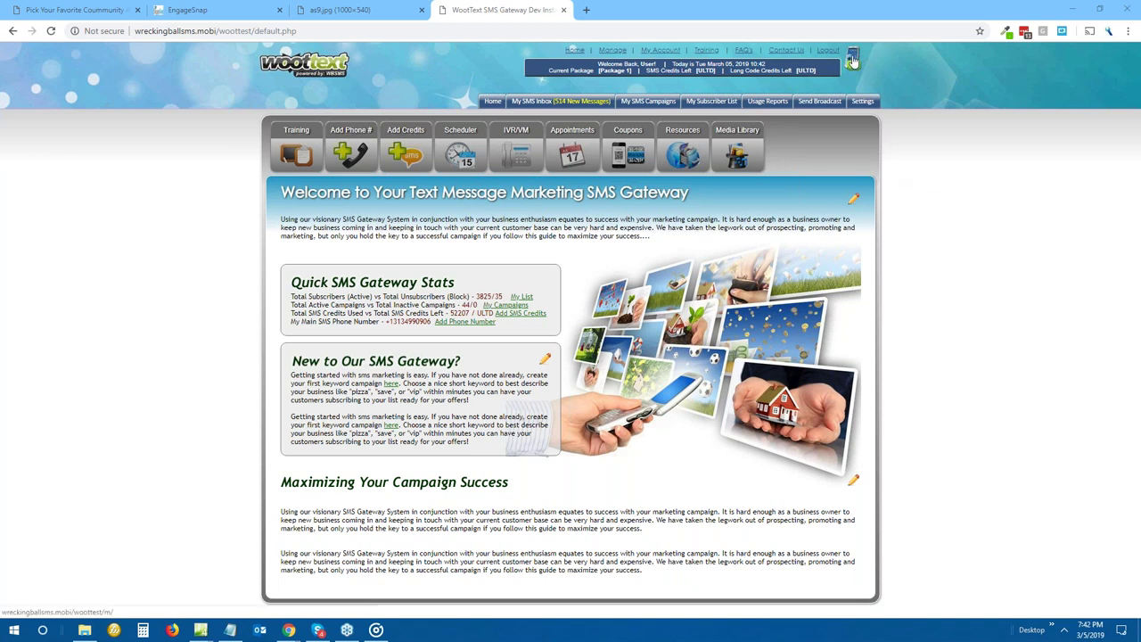
Open the WootText mobile client site, view its list of features, and return to the gateway home page.
{"action": "left_click", "coordinate": [852, 63]}
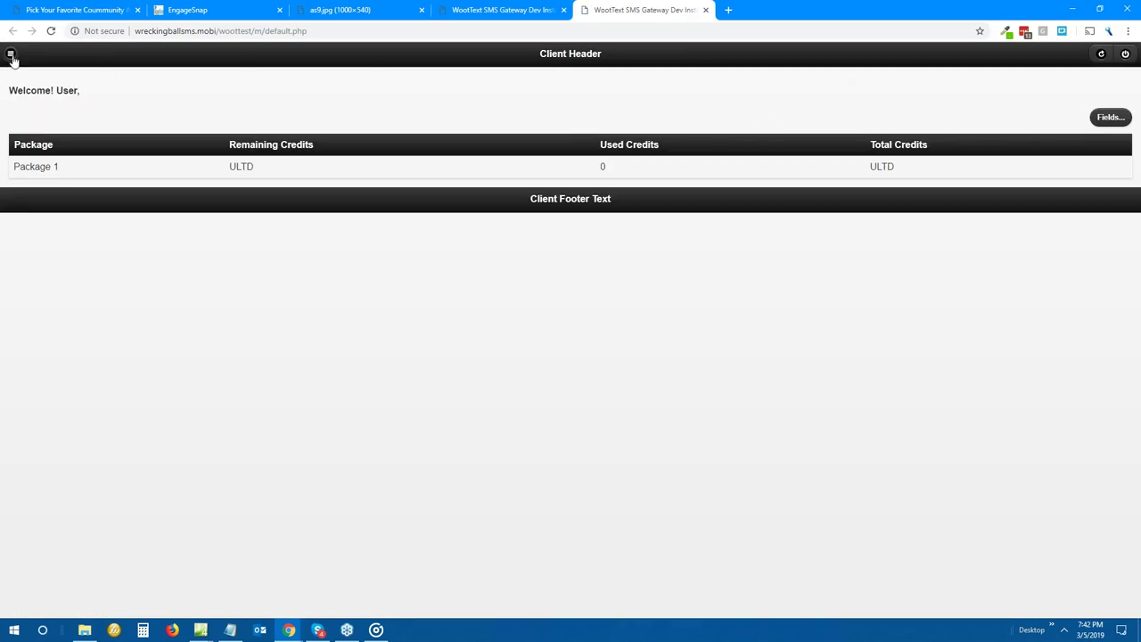
{"action": "left_click", "coordinate": [11, 55]}
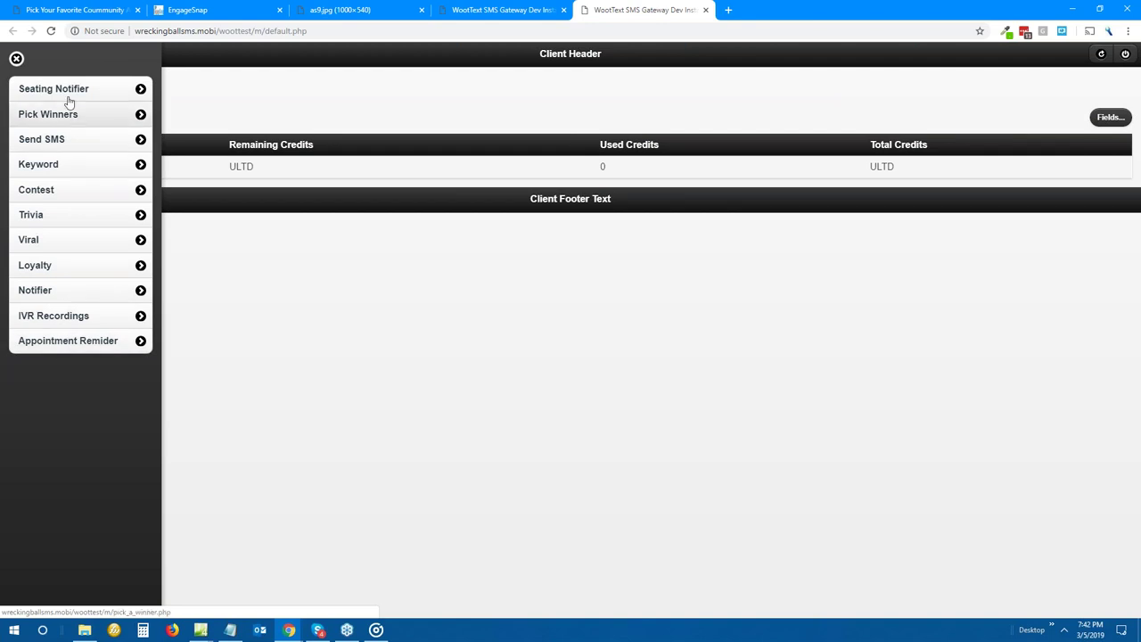
{"action": "left_click", "coordinate": [475, 11]}
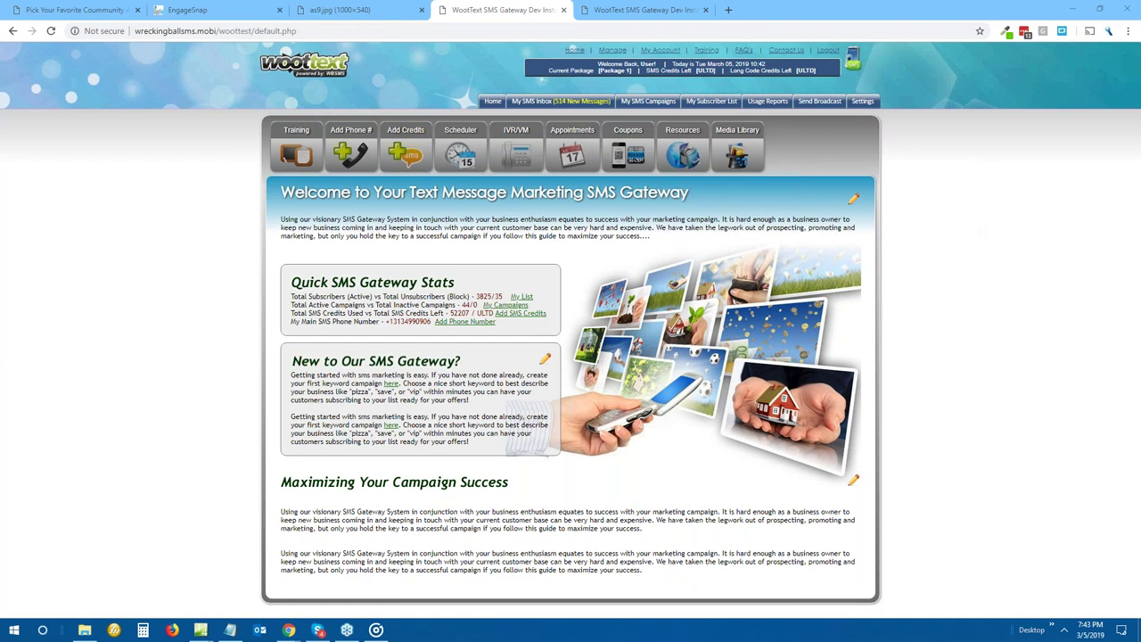
{"action": "left_click", "coordinate": [984, 153]}
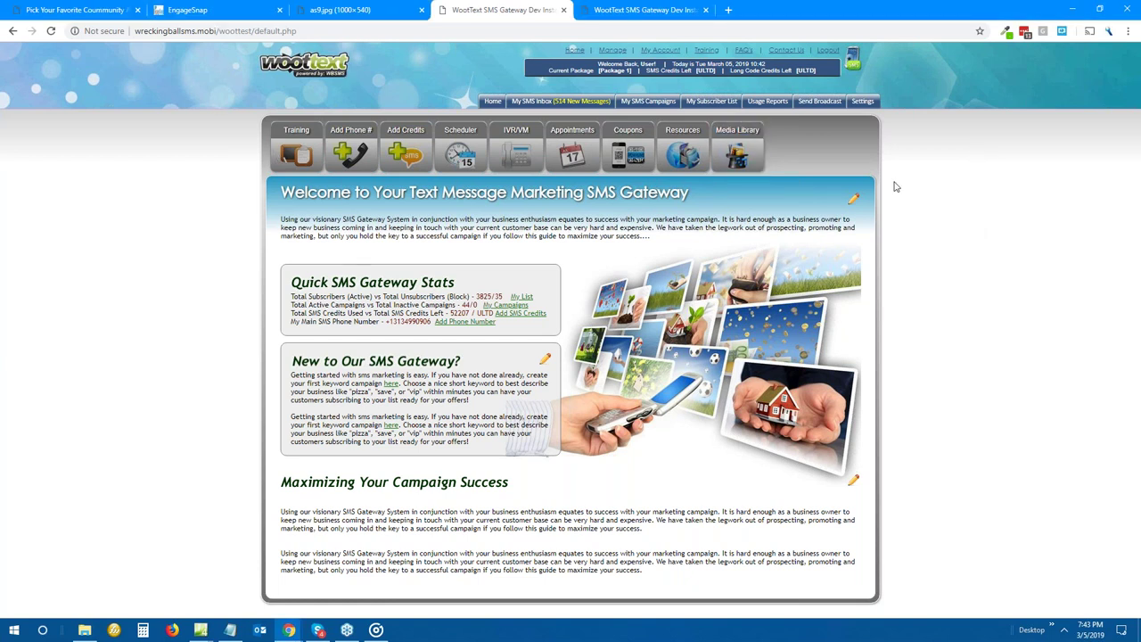
Open the WootText mobile client site again and go to its Seating Notifier page.
{"action": "left_click", "coordinate": [853, 61]}
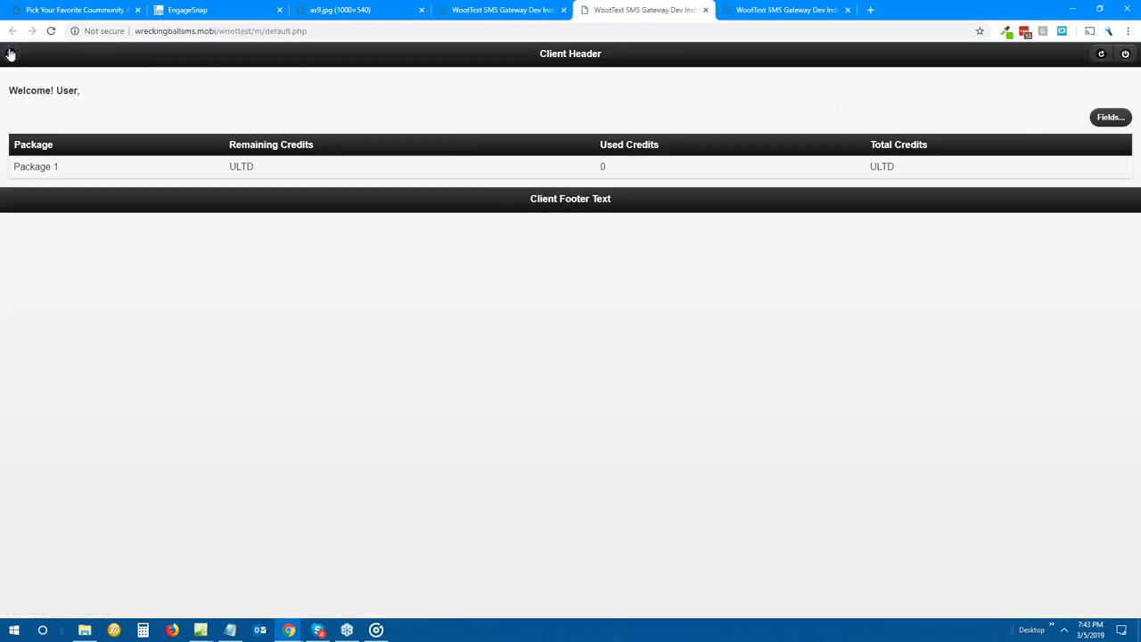
{"action": "left_click", "coordinate": [11, 54]}
{"action": "left_click", "coordinate": [41, 89]}
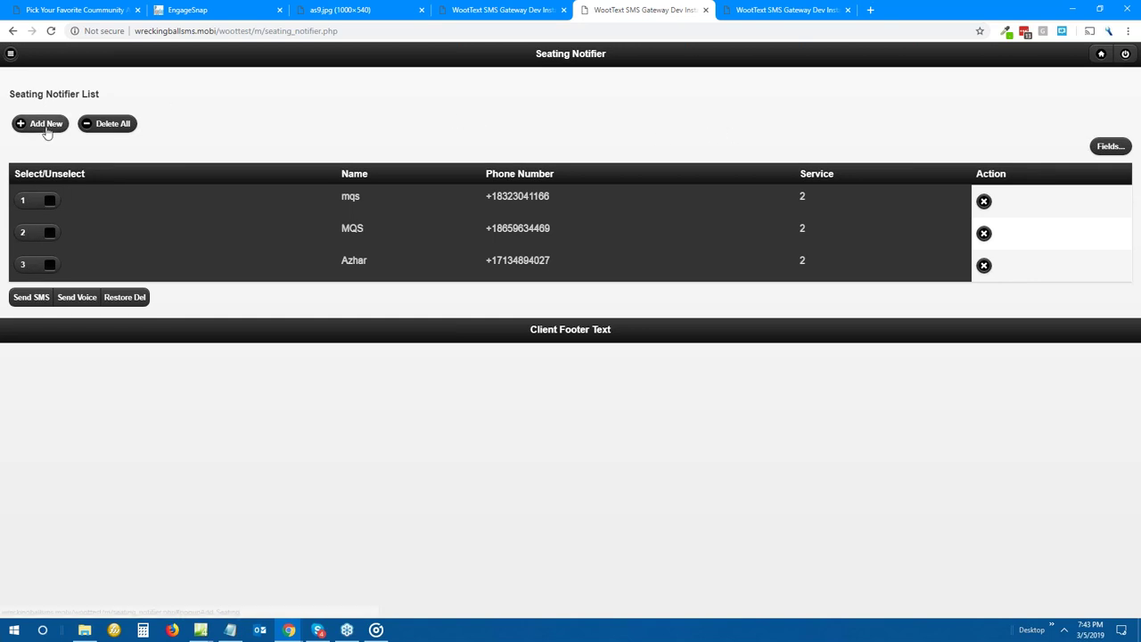
Select the first two Seating Notifier entries and look over the Add New Notifier form, closing it without saving.
{"action": "left_click", "coordinate": [50, 203]}
{"action": "left_click", "coordinate": [49, 233]}
{"action": "left_click", "coordinate": [36, 124]}
{"action": "left_click", "coordinate": [563, 291]}
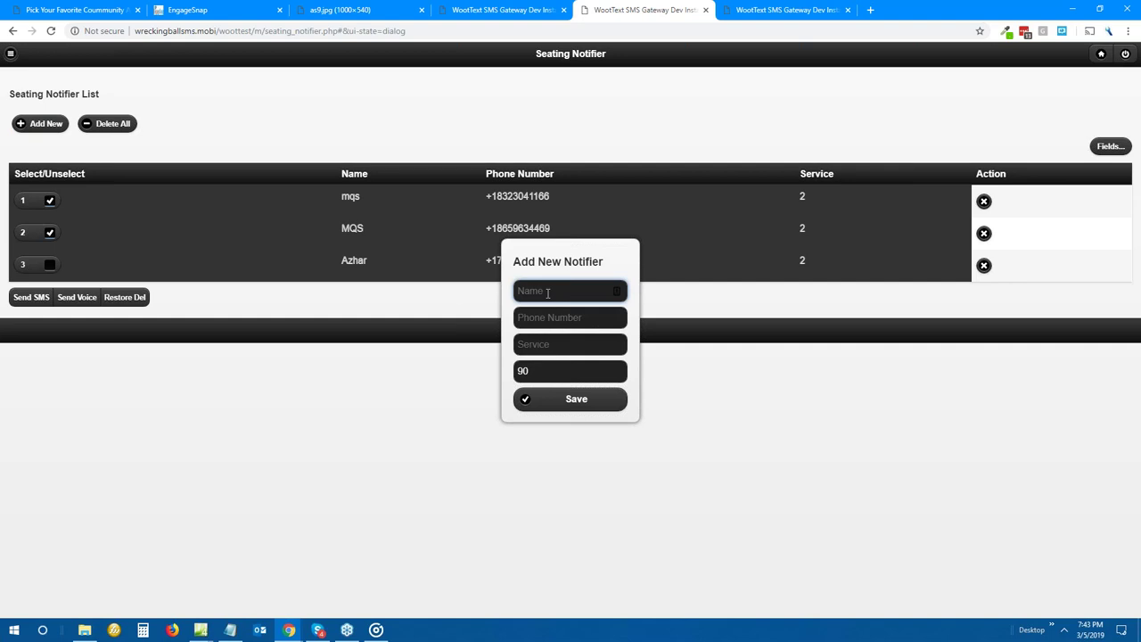
{"action": "left_click", "coordinate": [536, 321]}
{"action": "left_click", "coordinate": [479, 314]}
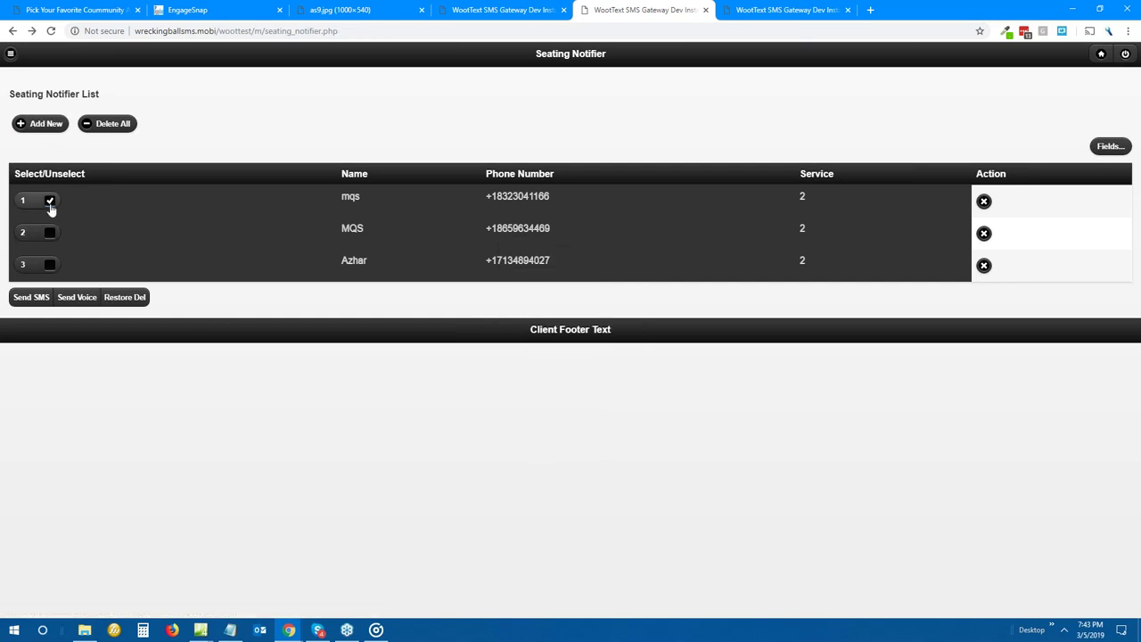
Inspect the Seating Notifier page with the developer tools and display it in the mobile device view.
{"action": "right_click", "coordinate": [400, 102]}
{"action": "left_click", "coordinate": [459, 267]}
{"action": "left_click", "coordinate": [28, 472]}
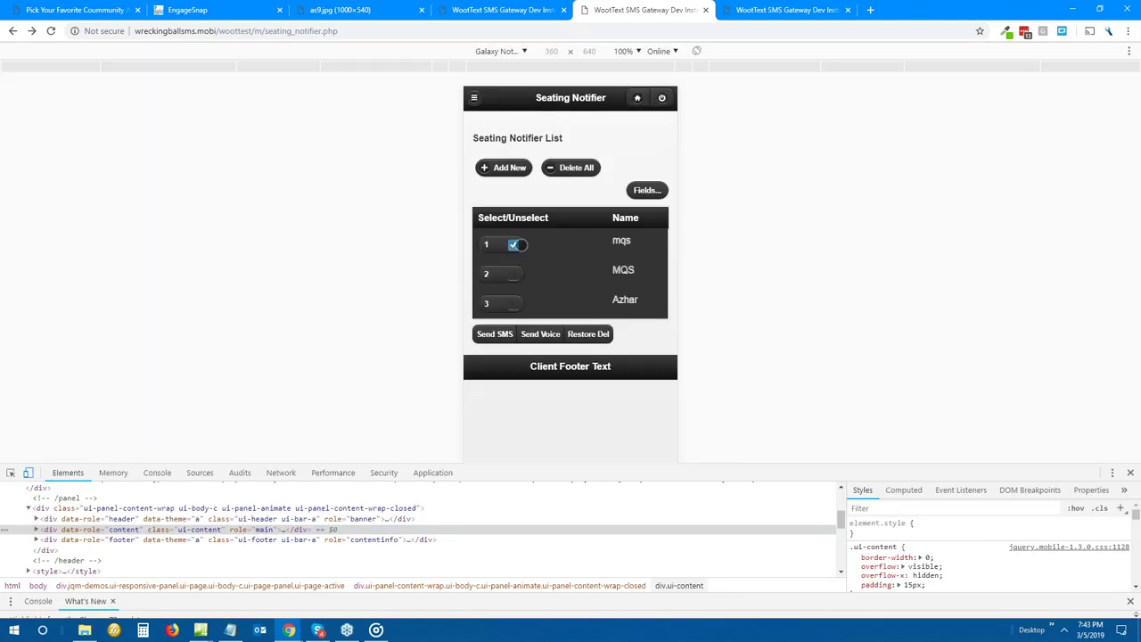
Add the second entry to the selection, try to send an SMS to both entries, and resume the paused script.
{"action": "left_click", "coordinate": [512, 269]}
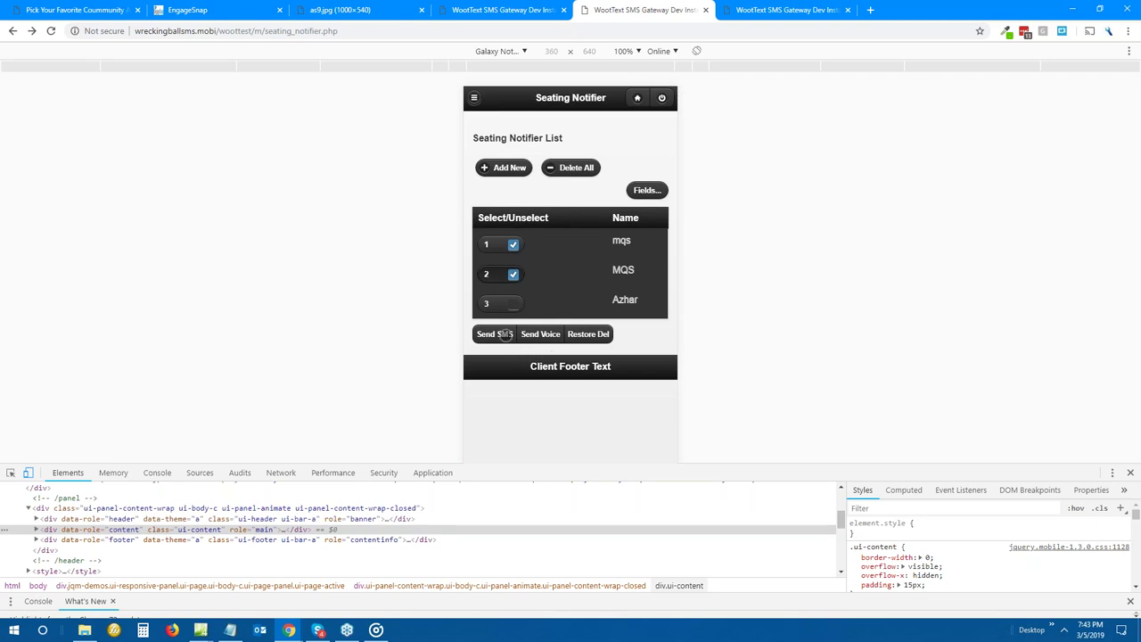
{"action": "left_click", "coordinate": [501, 334]}
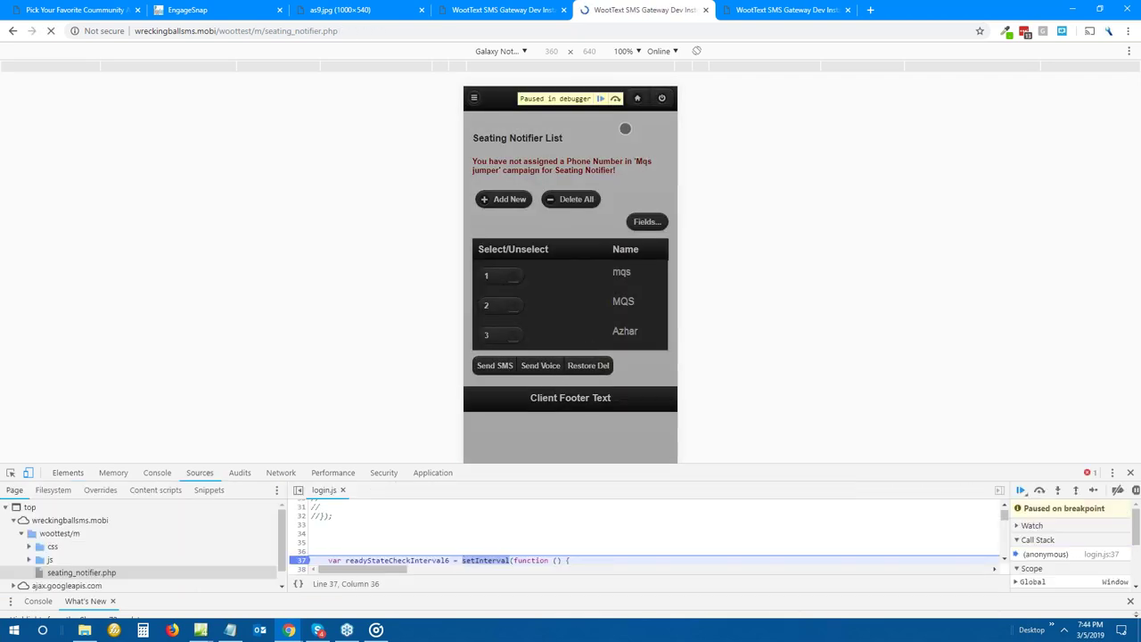
{"action": "left_click", "coordinate": [601, 99]}
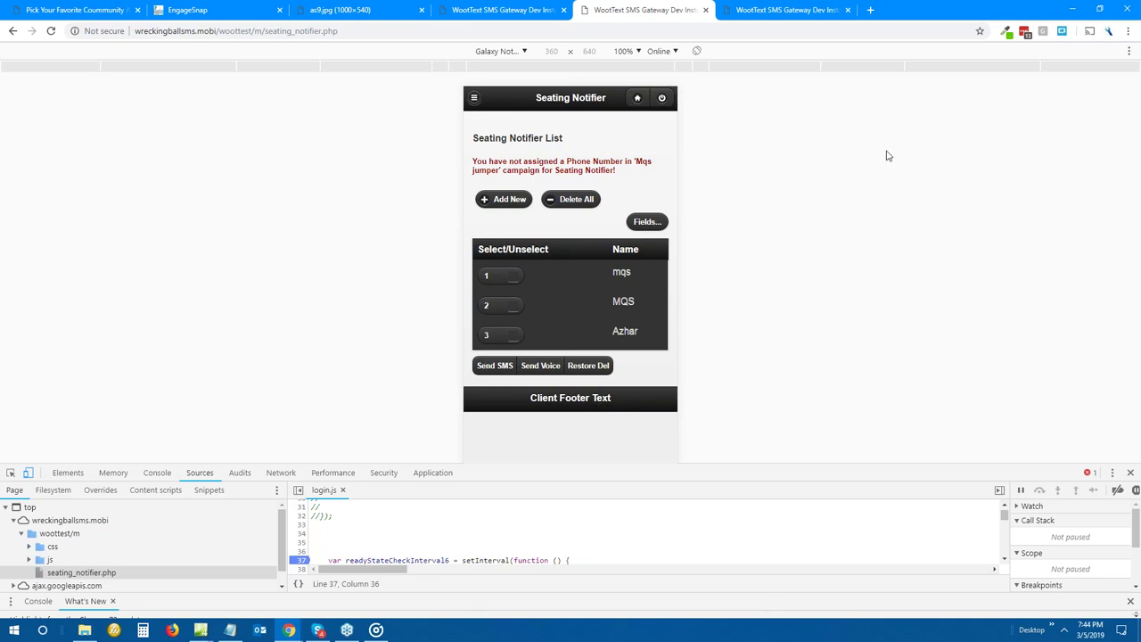
Return to the WootText gateway home page and open TxTria Numbers in its admin dashboard.
{"action": "left_click", "coordinate": [475, 10]}
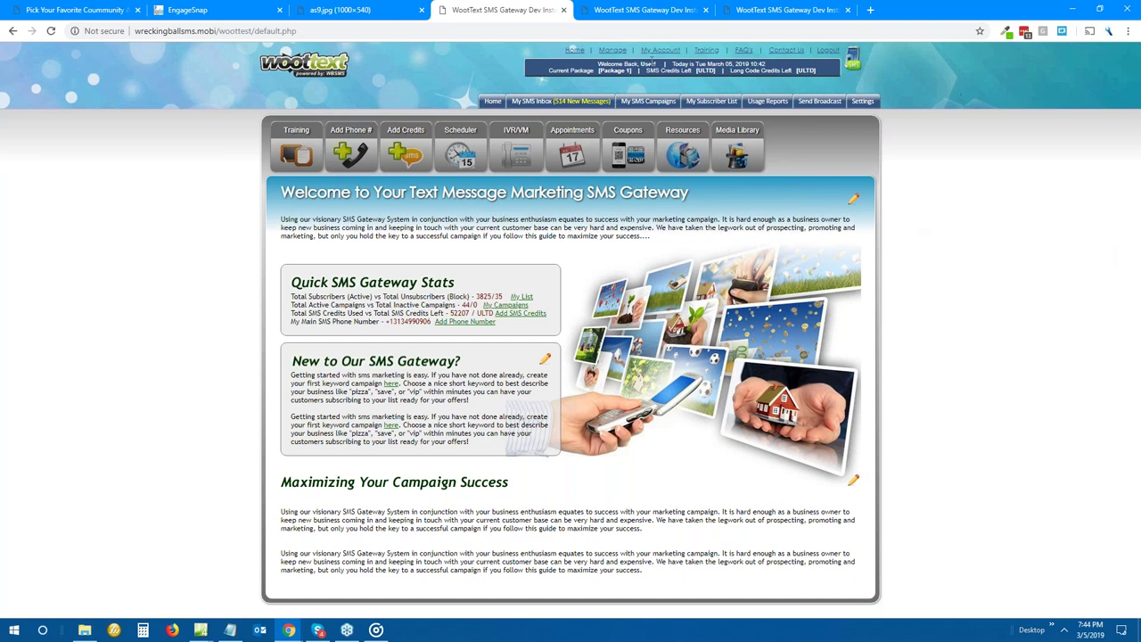
{"action": "left_click", "coordinate": [608, 51]}
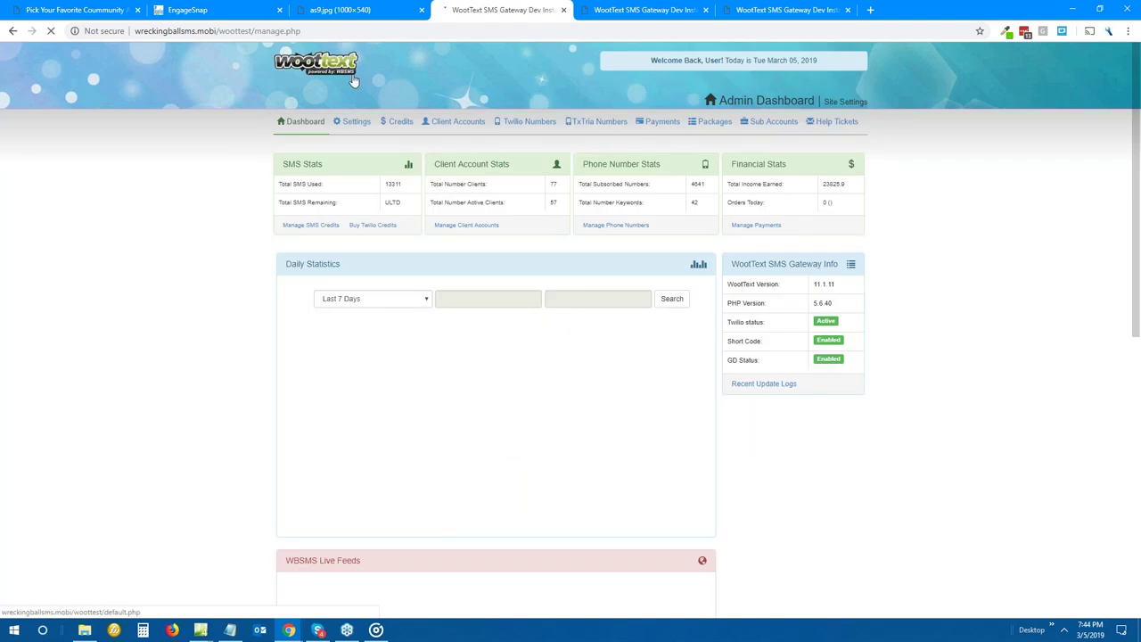
{"action": "left_click", "coordinate": [595, 122]}
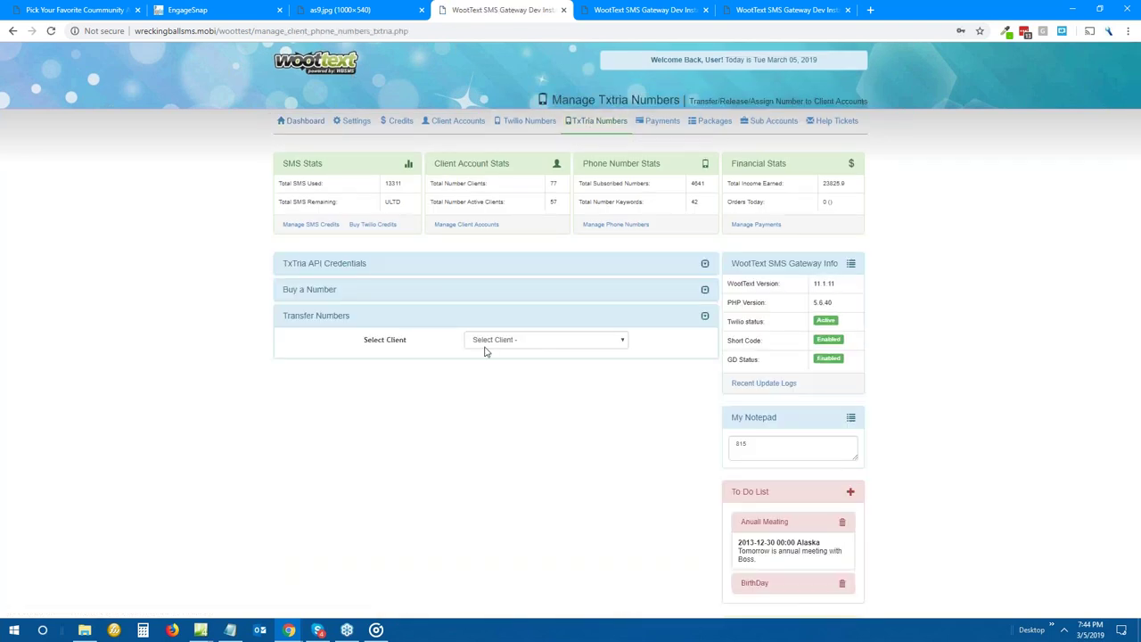
Expand the TxTria API Credentials, Buy a Number and Transfer Numbers sections to show their options.
{"action": "left_click", "coordinate": [704, 265]}
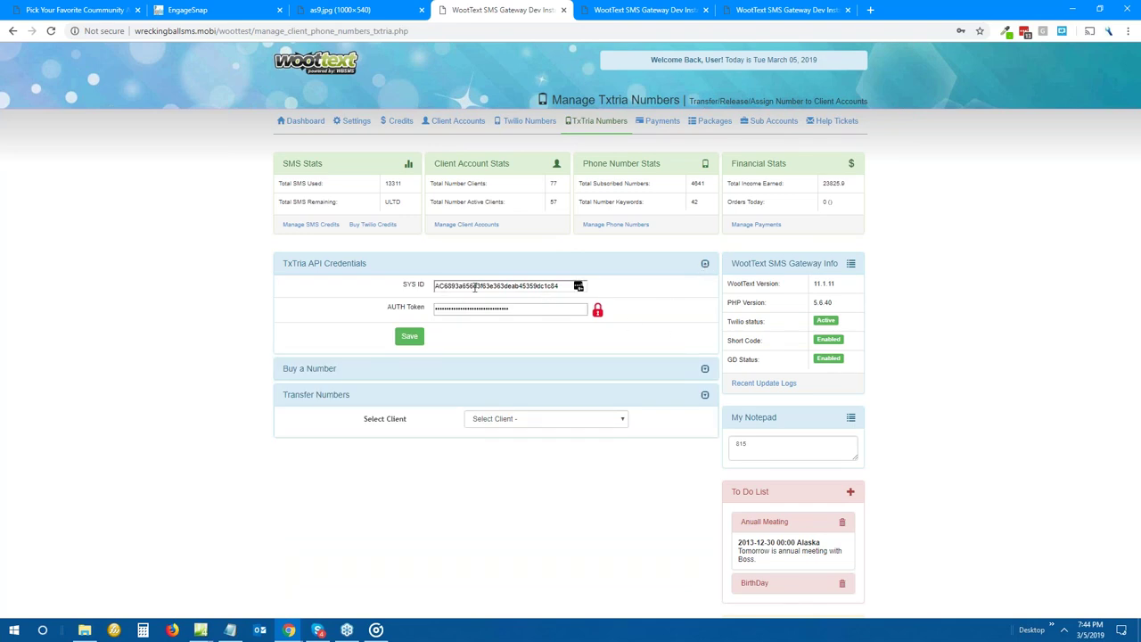
{"action": "left_click", "coordinate": [704, 369]}
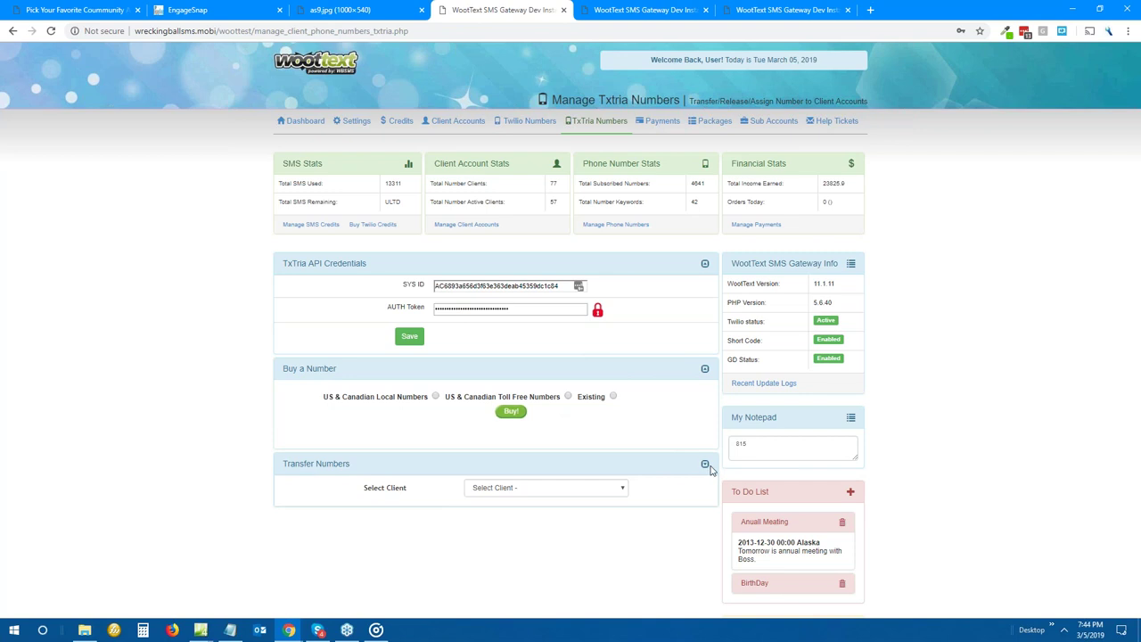
{"action": "left_click", "coordinate": [704, 465]}
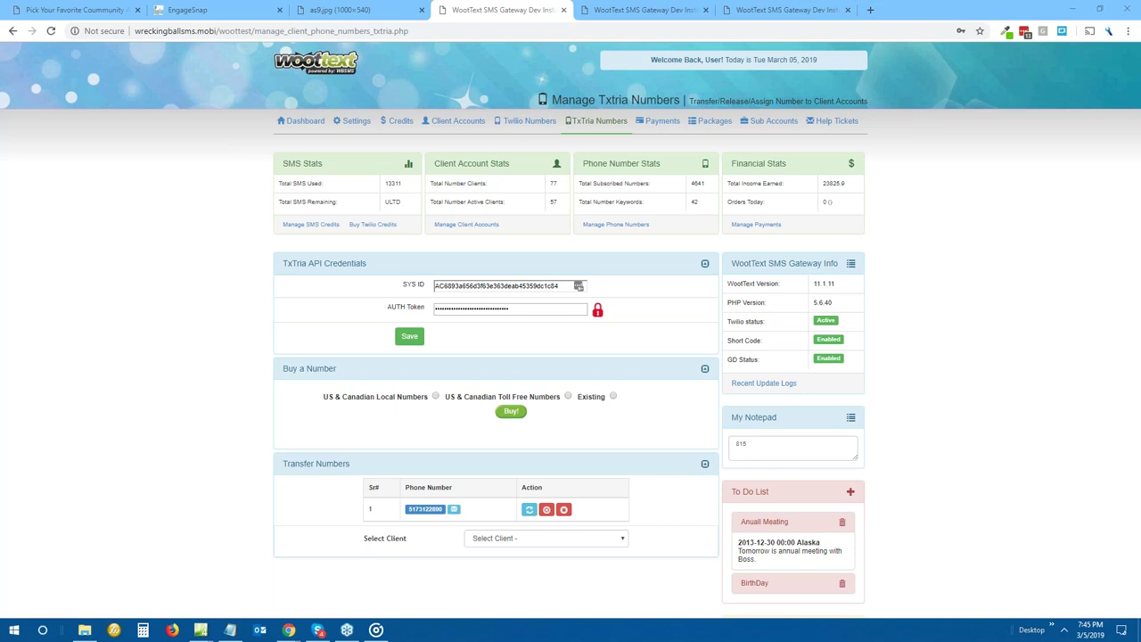
Capture a 271 x 105 px image of the GoToWebinar Handouts panel with Snagit and move the editor window aside.
{"action": "key", "text": "Print"}
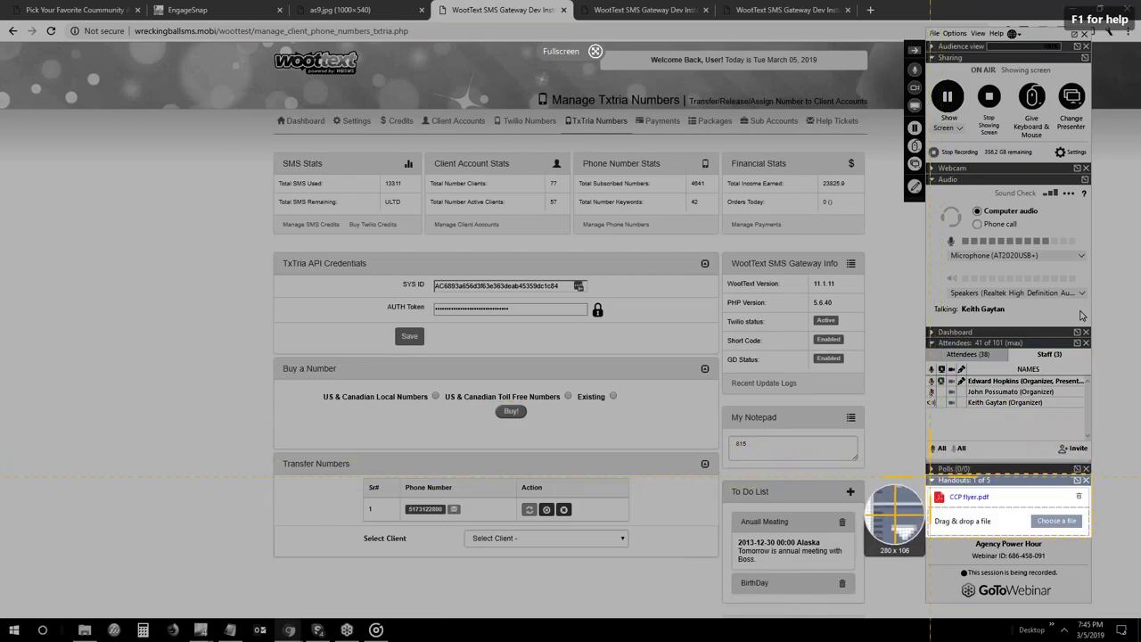
{"action": "left_click_drag", "start_coordinate": [936, 487], "coordinate": [1089, 538]}
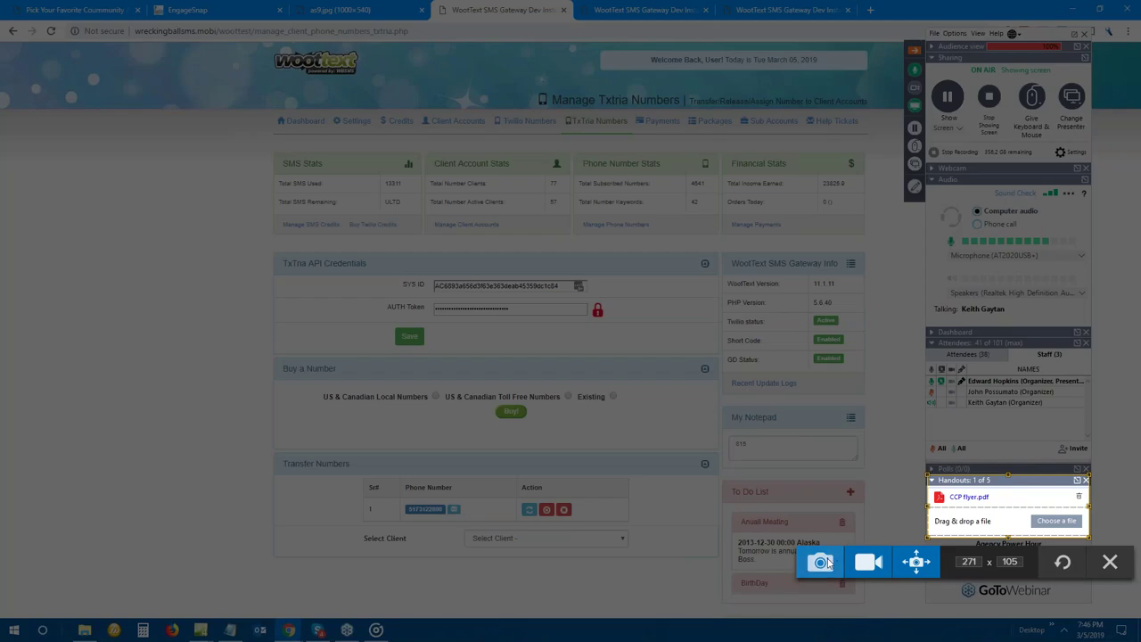
{"action": "left_click", "coordinate": [820, 562]}
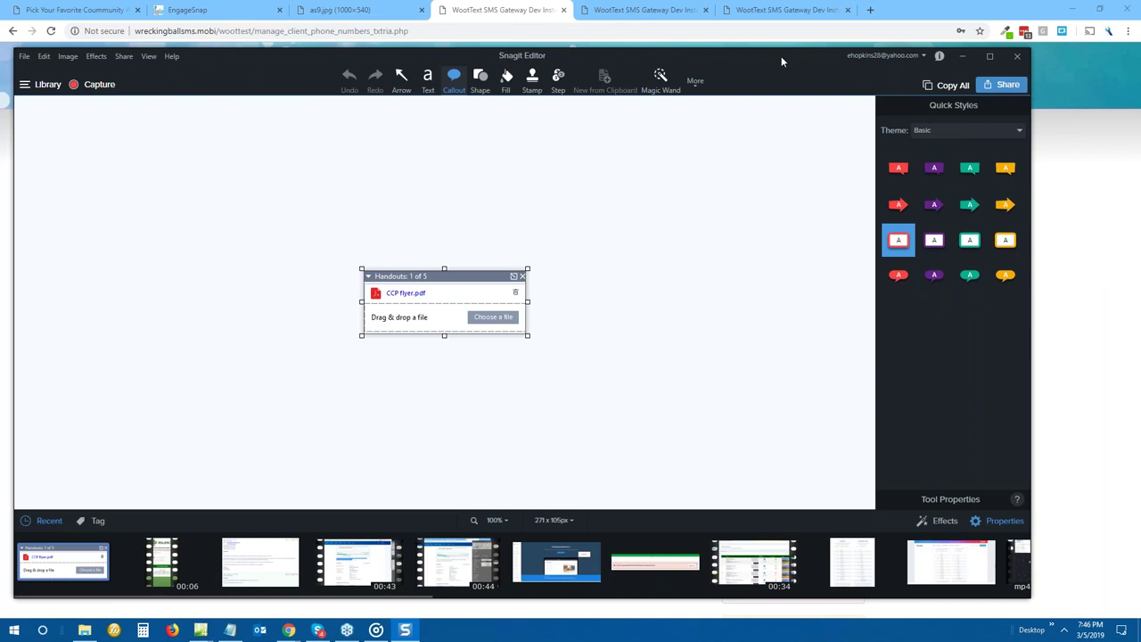
{"action": "left_click_drag", "start_coordinate": [781, 55], "coordinate": [1140, 59]}
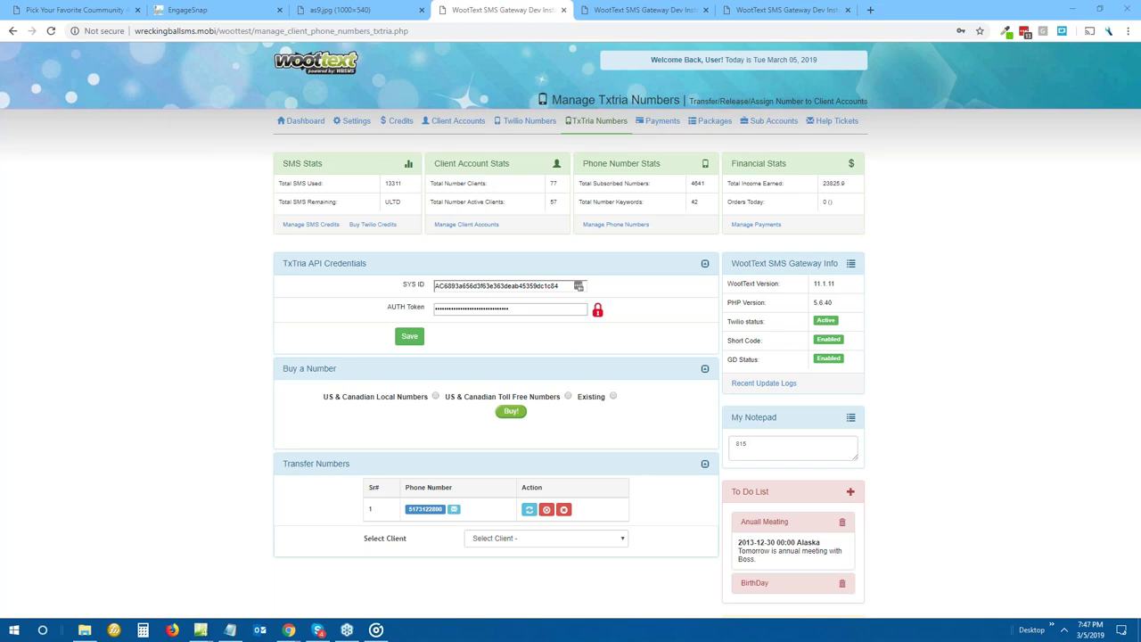
Switch to EngageSnap, leave the coupon settings page and open the list of managed coupons.
{"action": "left_click", "coordinate": [187, 9]}
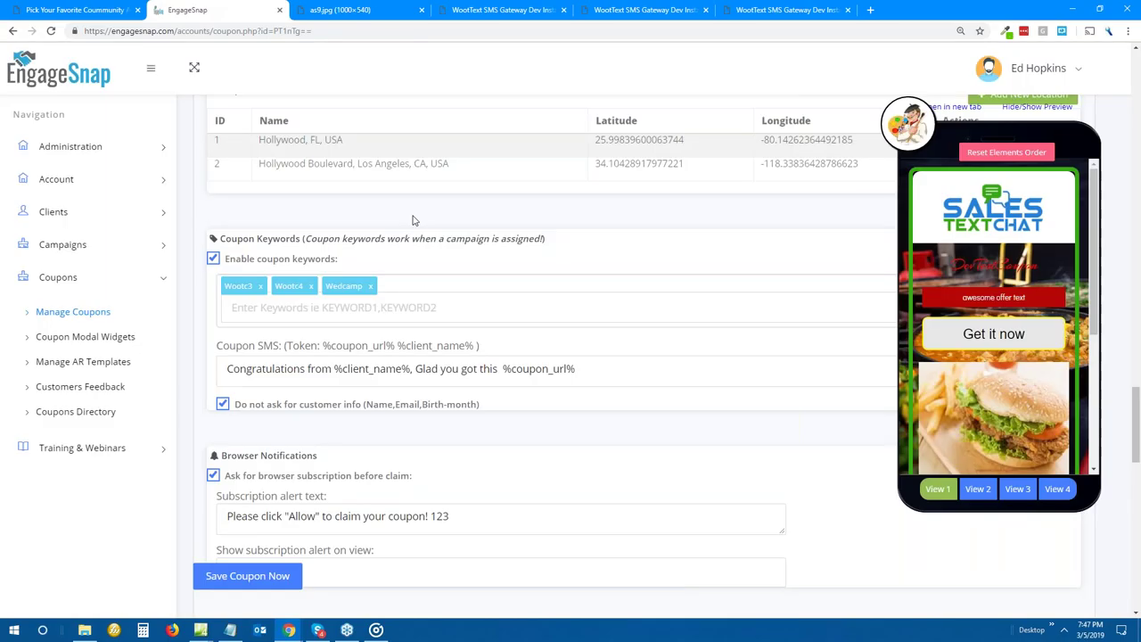
{"action": "scroll", "coordinate": [426, 269], "scroll_direction": "up", "scroll_amount": 20}
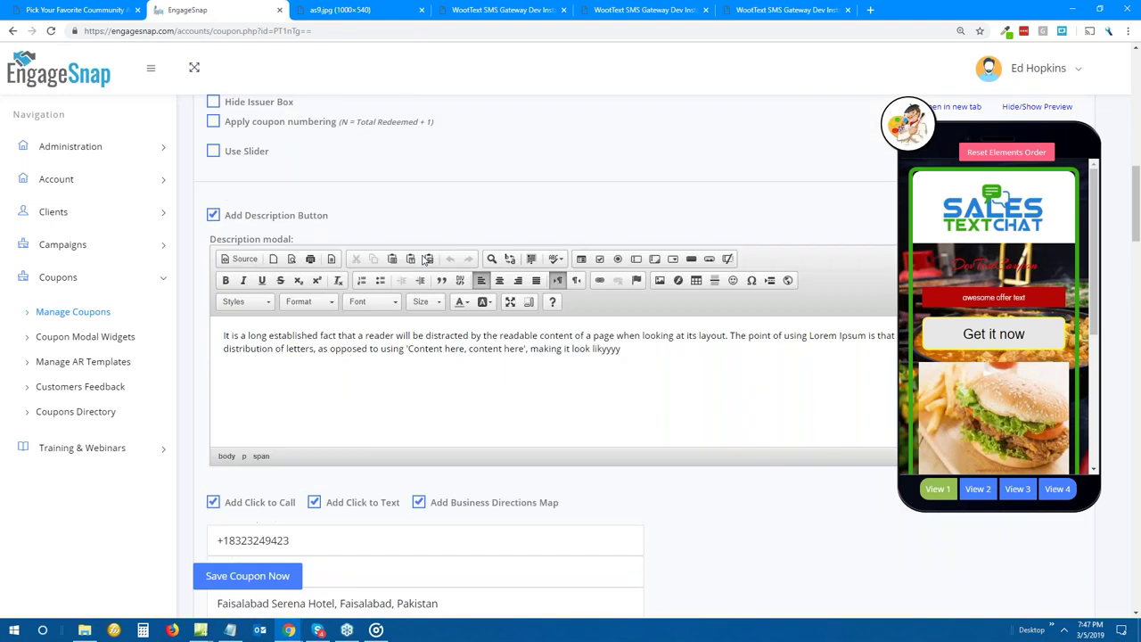
{"action": "scroll", "coordinate": [423, 260], "scroll_direction": "up", "scroll_amount": 2}
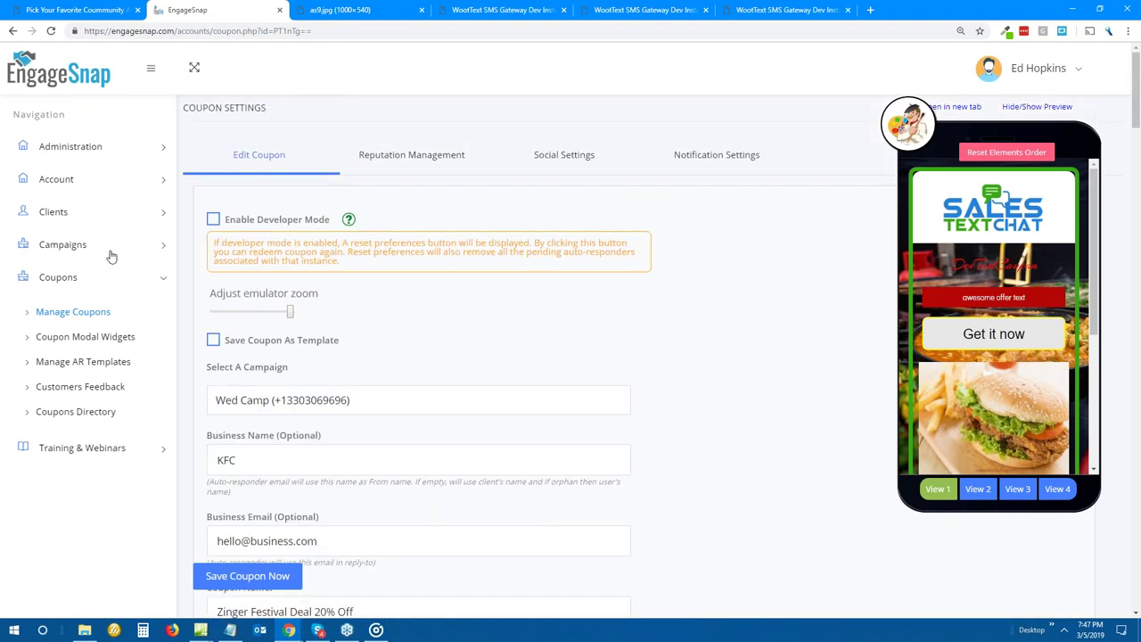
{"action": "left_click", "coordinate": [68, 387]}
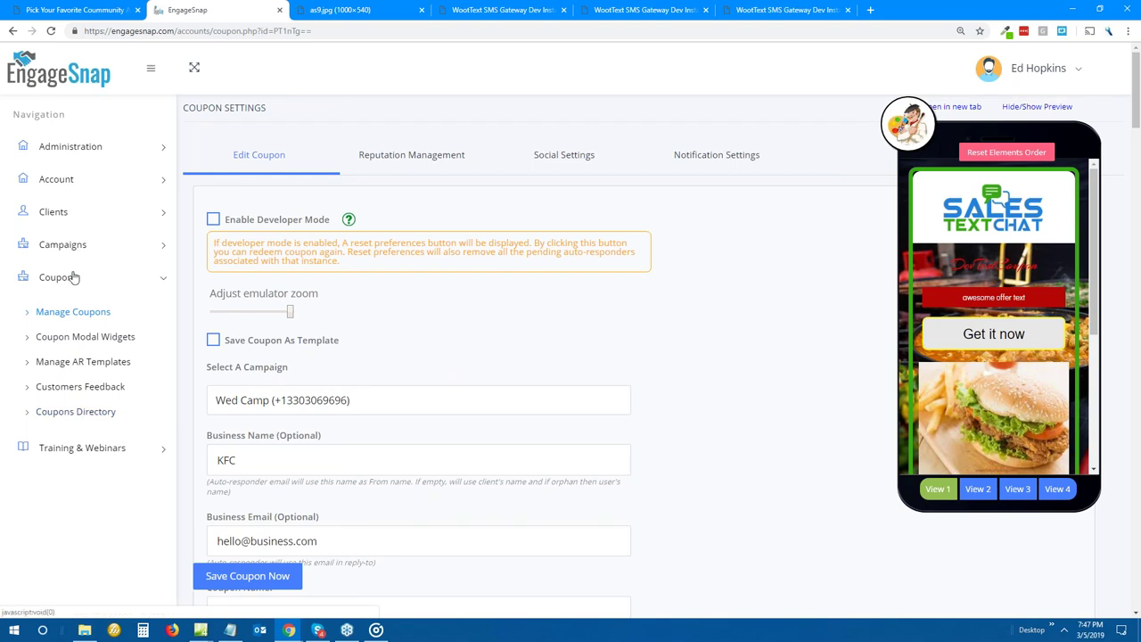
{"action": "left_click", "coordinate": [69, 280]}
{"action": "left_click", "coordinate": [69, 279]}
{"action": "left_click", "coordinate": [64, 313]}
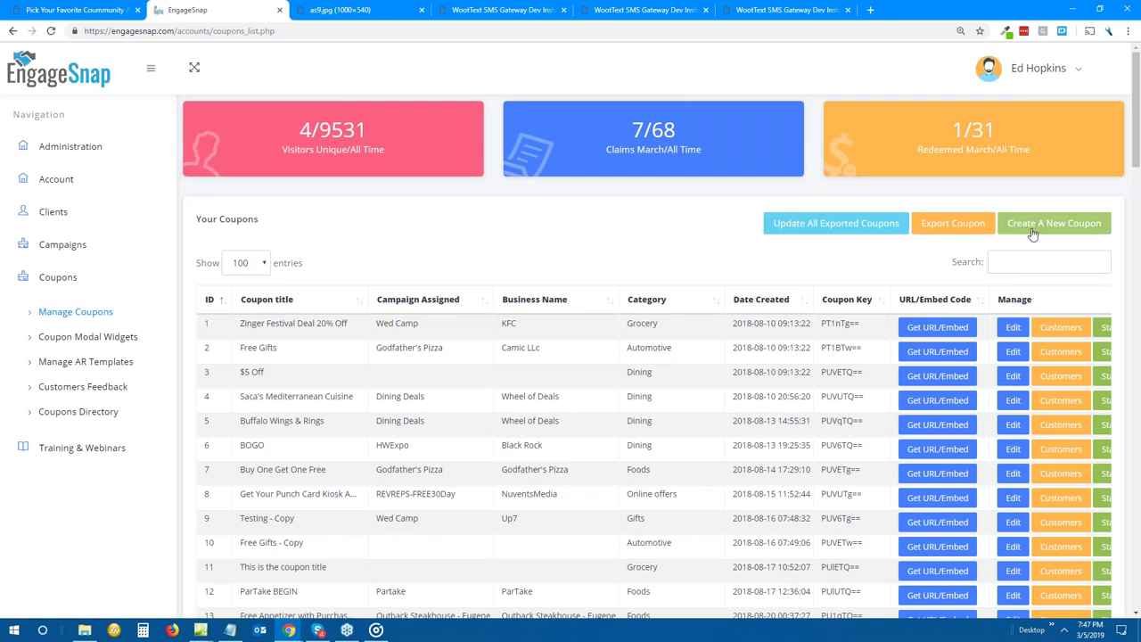
Start a new coupon from templates and browse the template gallery to the Car Wash template.
{"action": "left_click", "coordinate": [1028, 231]}
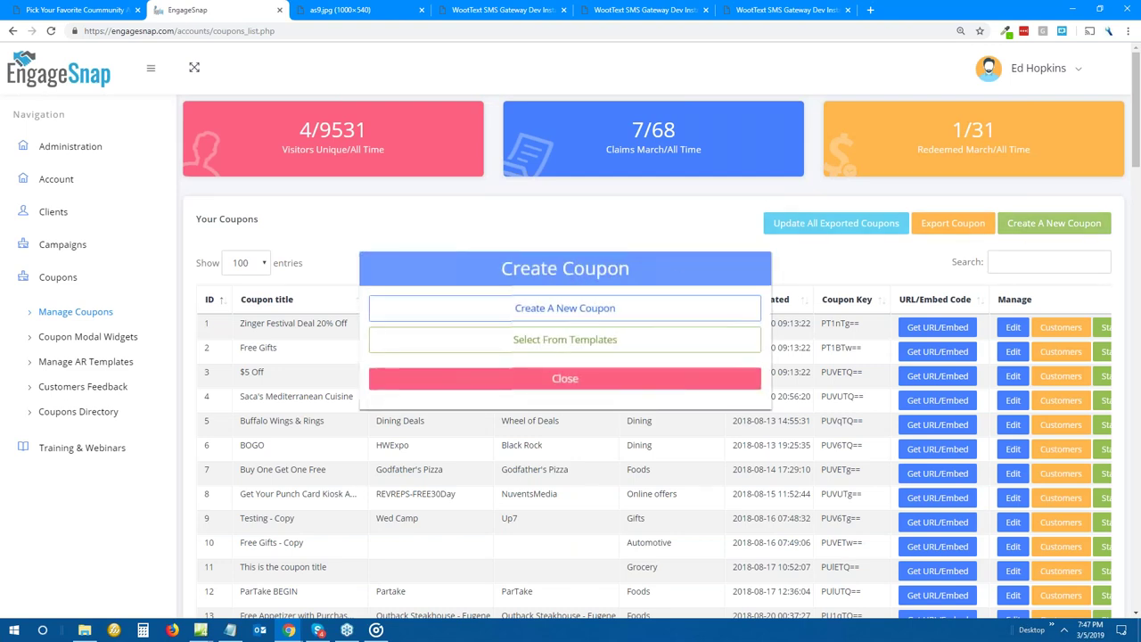
{"action": "left_click", "coordinate": [534, 340]}
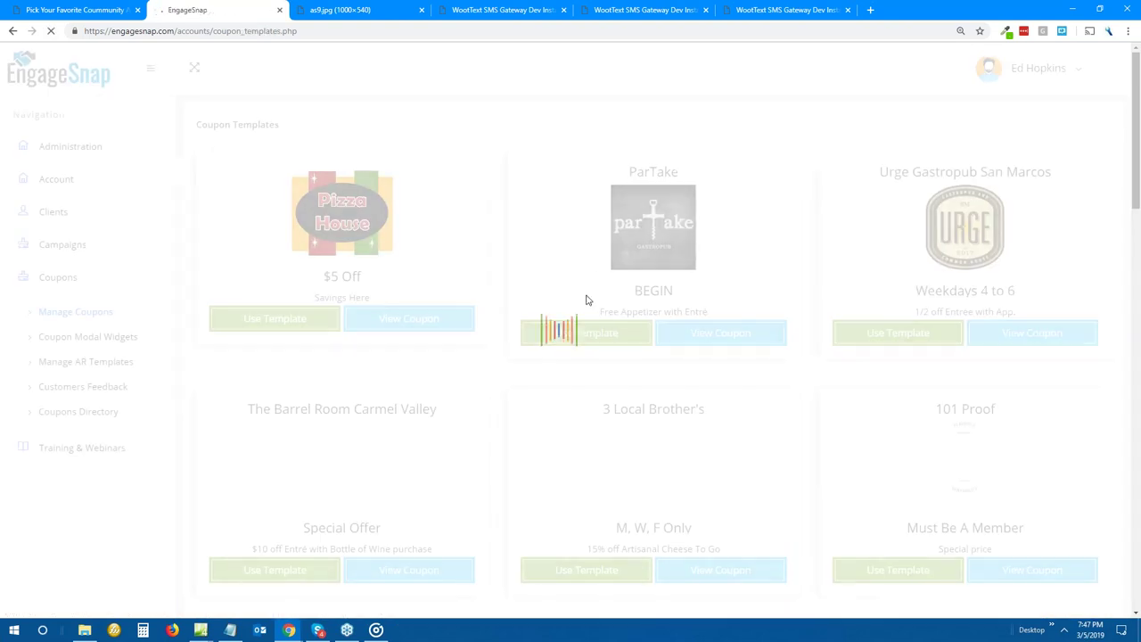
{"action": "scroll", "coordinate": [591, 258], "scroll_direction": "down", "scroll_amount": 8}
{"action": "scroll", "coordinate": [591, 257], "scroll_direction": "down", "scroll_amount": 2}
{"action": "scroll", "coordinate": [687, 243], "scroll_direction": "down", "scroll_amount": 1}
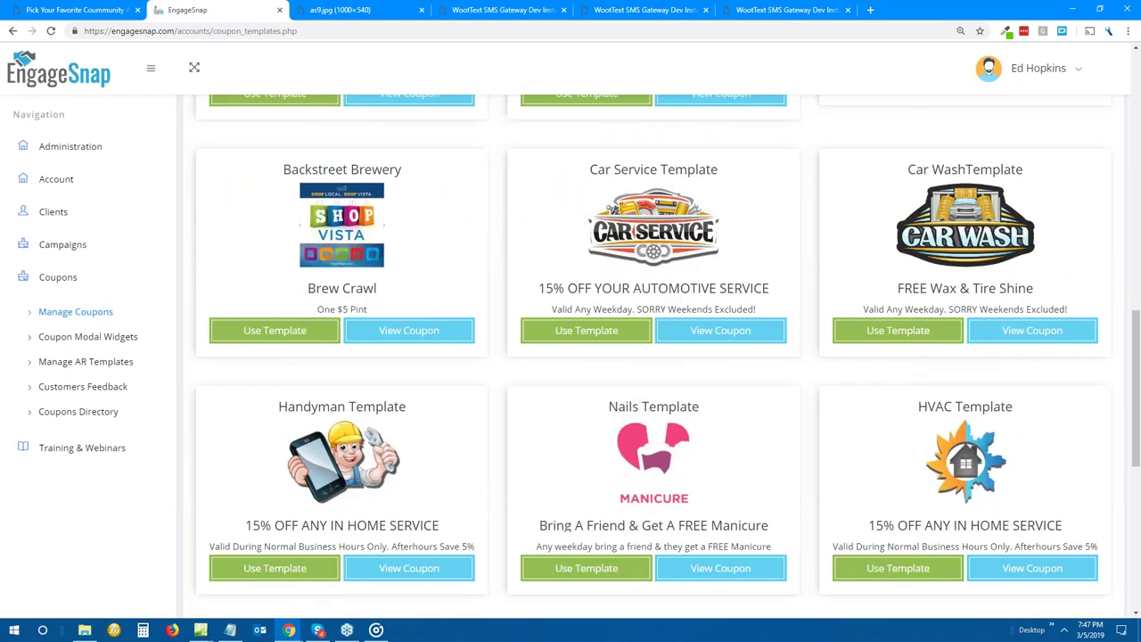
Preview the Car Wash template's coupon, inspect it in the mobile device view, and return to the template gallery.
{"action": "left_click", "coordinate": [995, 336]}
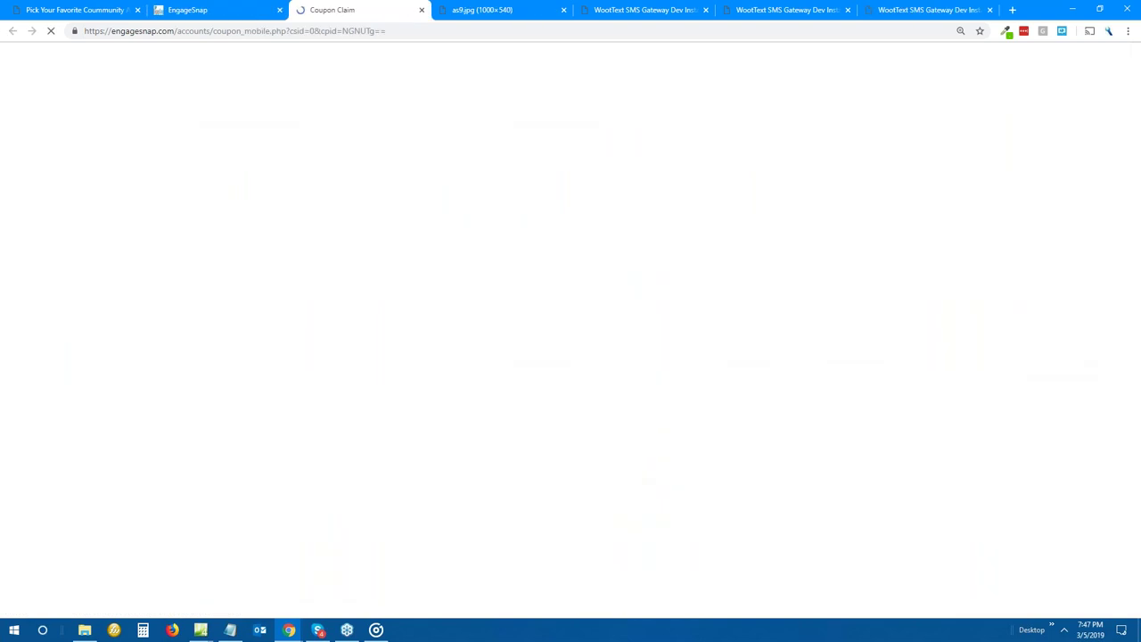
{"action": "right_click", "coordinate": [873, 292]}
{"action": "left_click", "coordinate": [905, 455]}
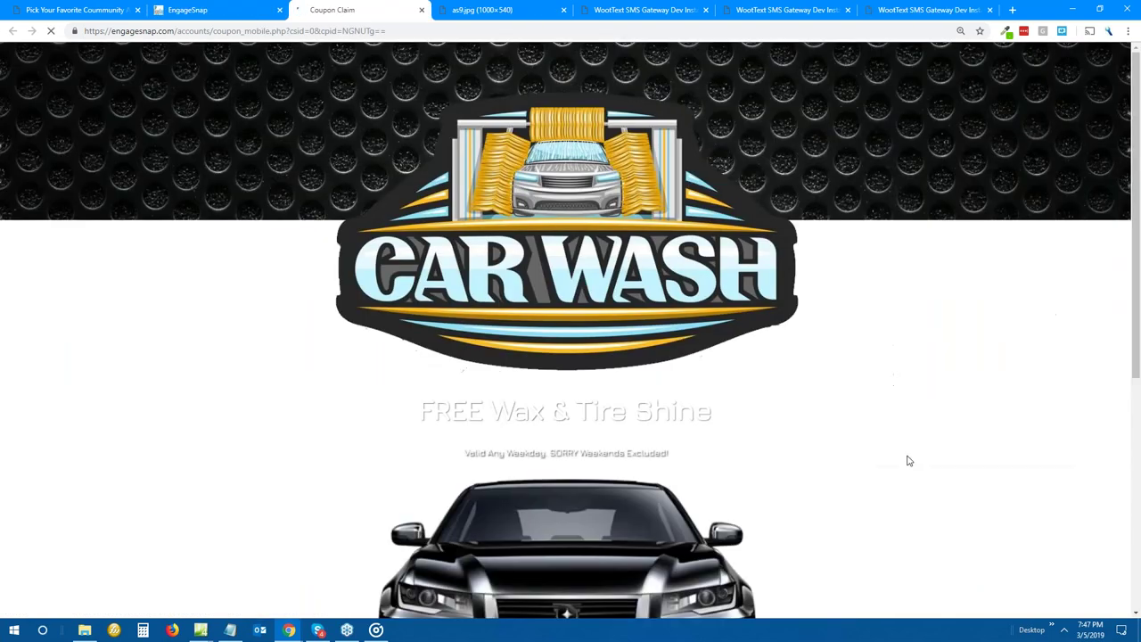
{"action": "scroll", "coordinate": [581, 260], "scroll_direction": "down", "scroll_amount": 1}
{"action": "scroll", "coordinate": [597, 271], "scroll_direction": "up", "scroll_amount": 2}
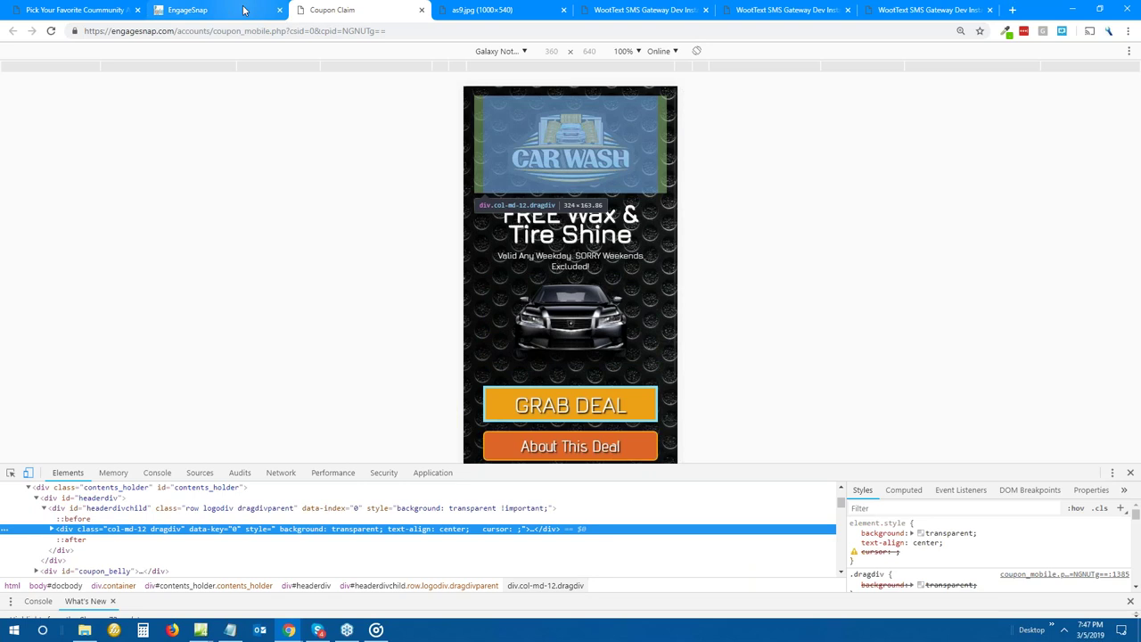
{"action": "left_click", "coordinate": [214, 10]}
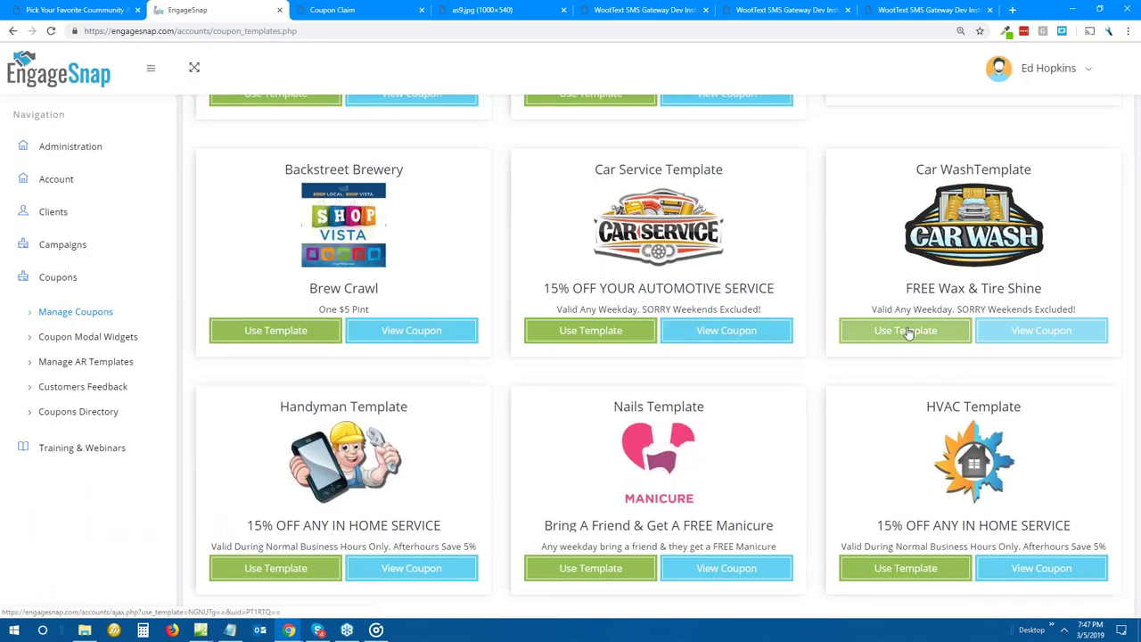